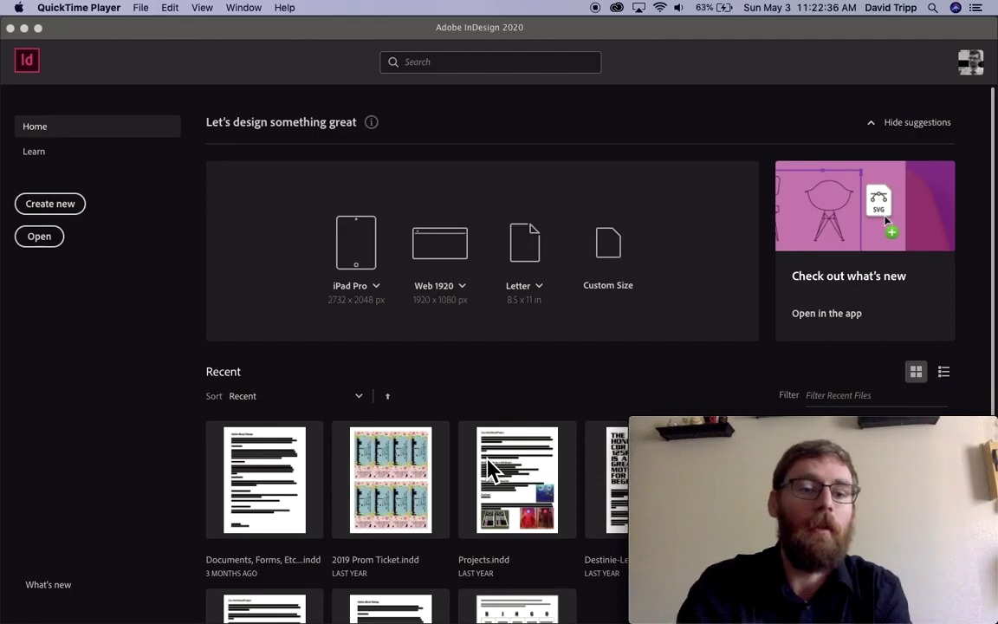
Start a new document and name it with the surname followed by "-CC"
{"action": "left_click", "coordinate": [182, 462]}
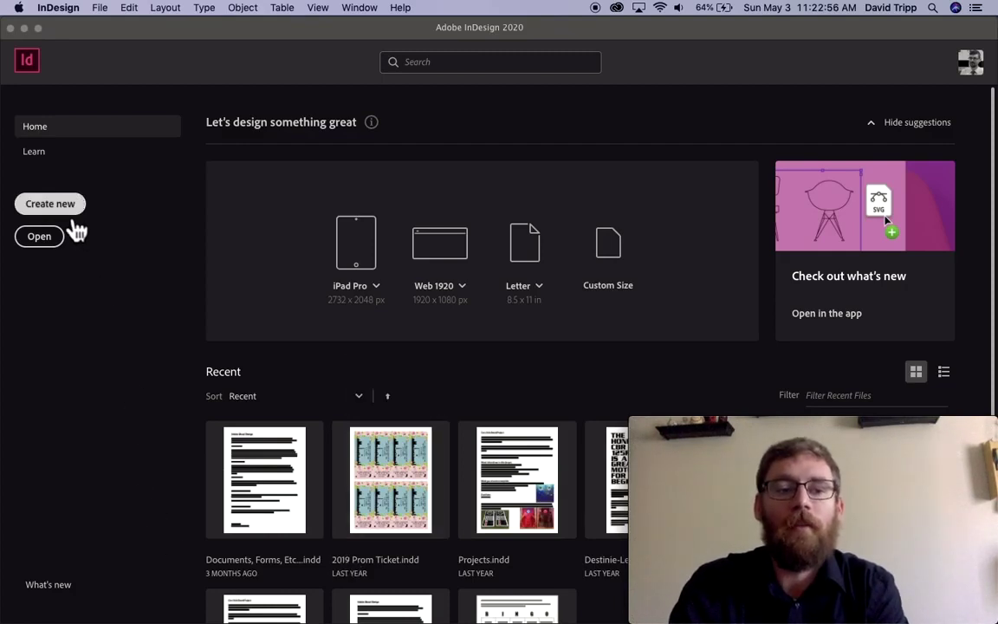
{"action": "left_click", "coordinate": [101, 10]}
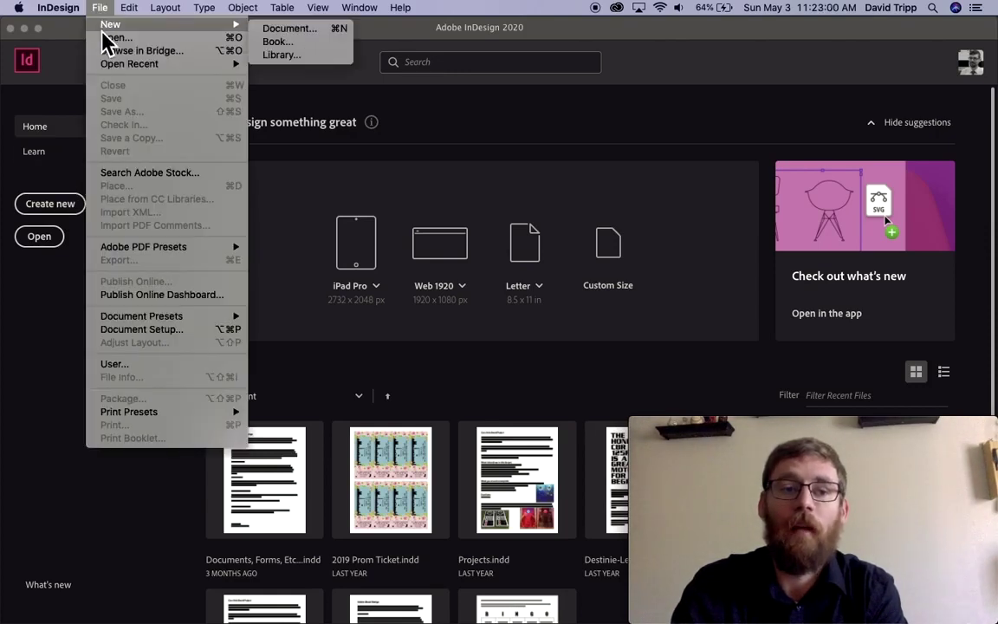
{"action": "left_click", "coordinate": [279, 33]}
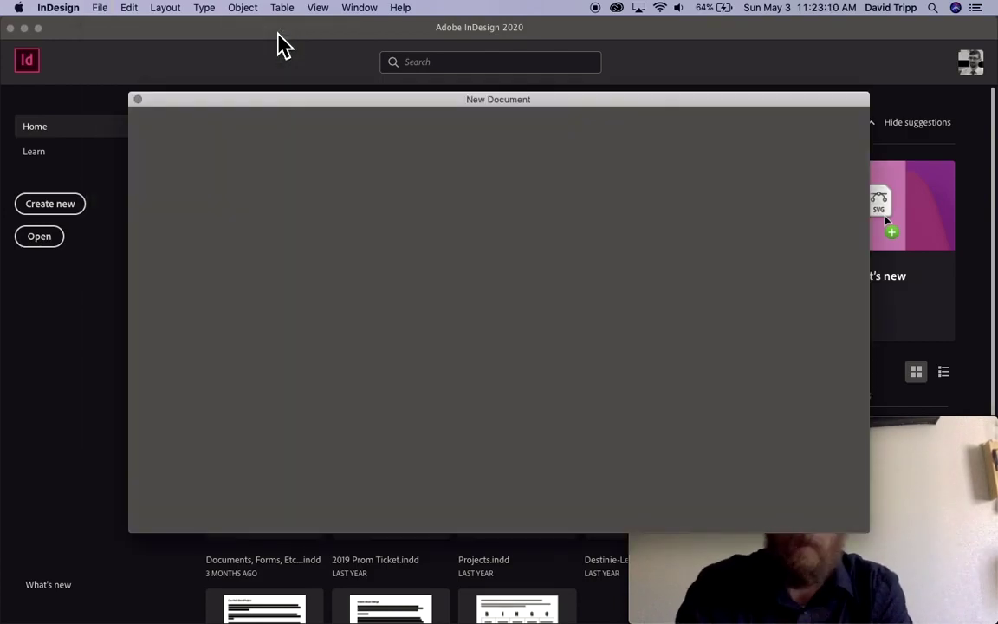
{"action": "left_click_drag", "start_coordinate": [383, 98], "coordinate": [337, 45]}
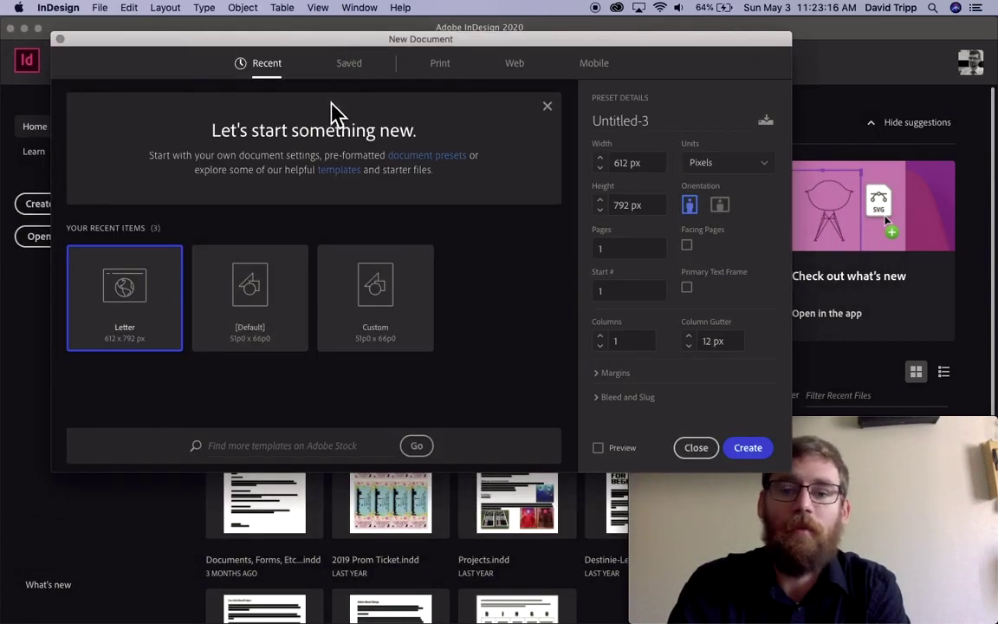
{"action": "left_click", "coordinate": [658, 121]}
{"action": "type", "text": "Tripp-CC"}
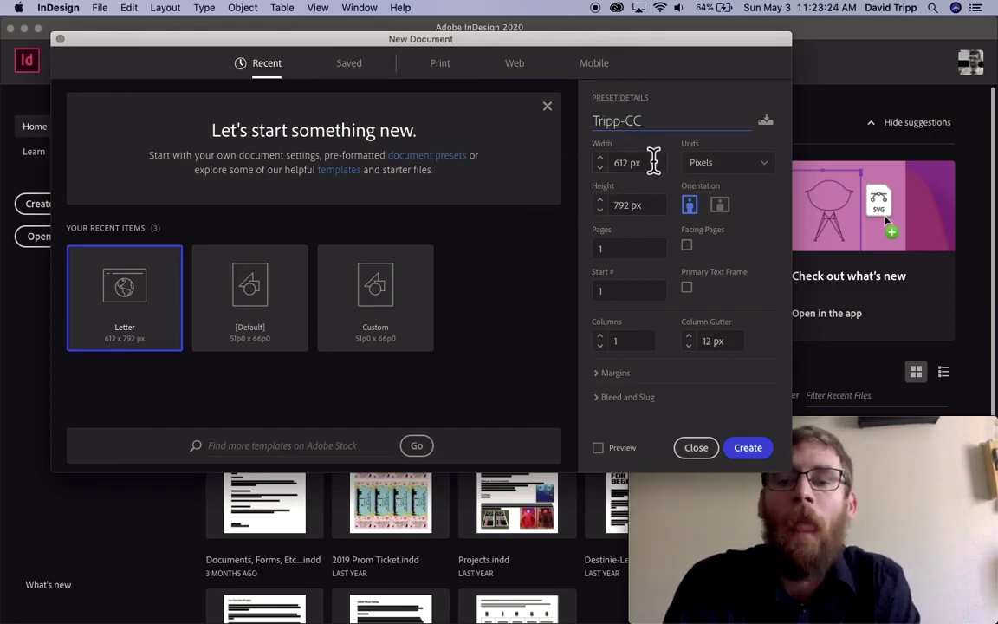
Set the document units to Inches and the column count to 2, and create the document
{"action": "left_click", "coordinate": [717, 171]}
{"action": "left_click", "coordinate": [721, 236]}
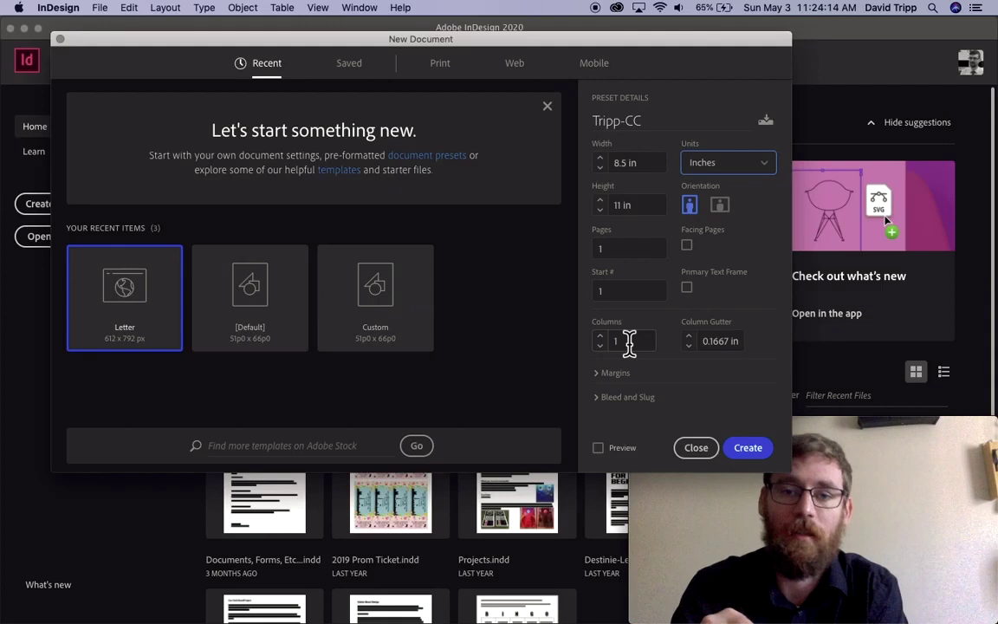
{"action": "left_click", "coordinate": [603, 337]}
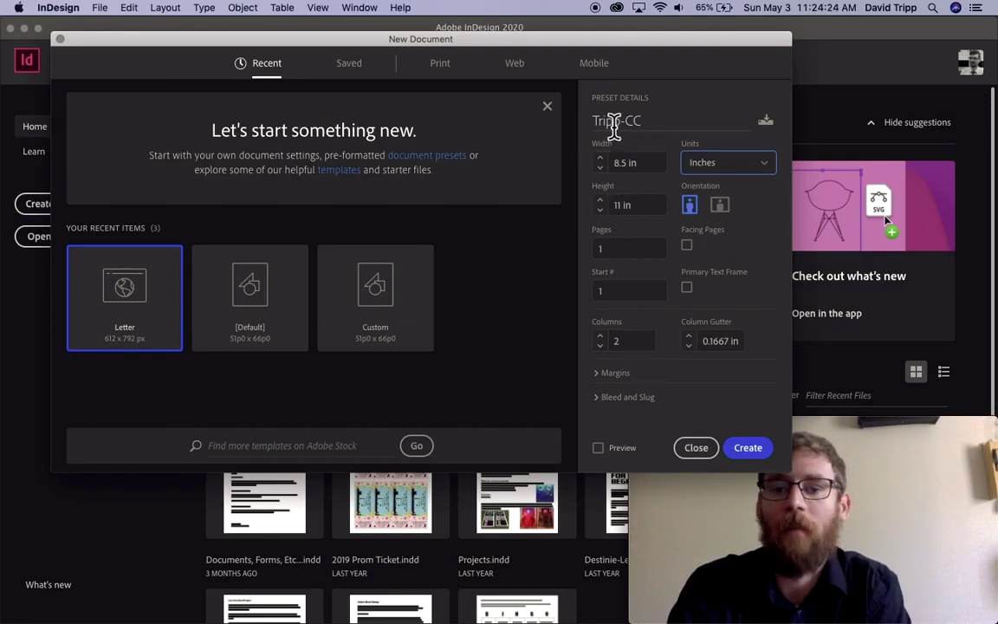
{"action": "left_click", "coordinate": [758, 453]}
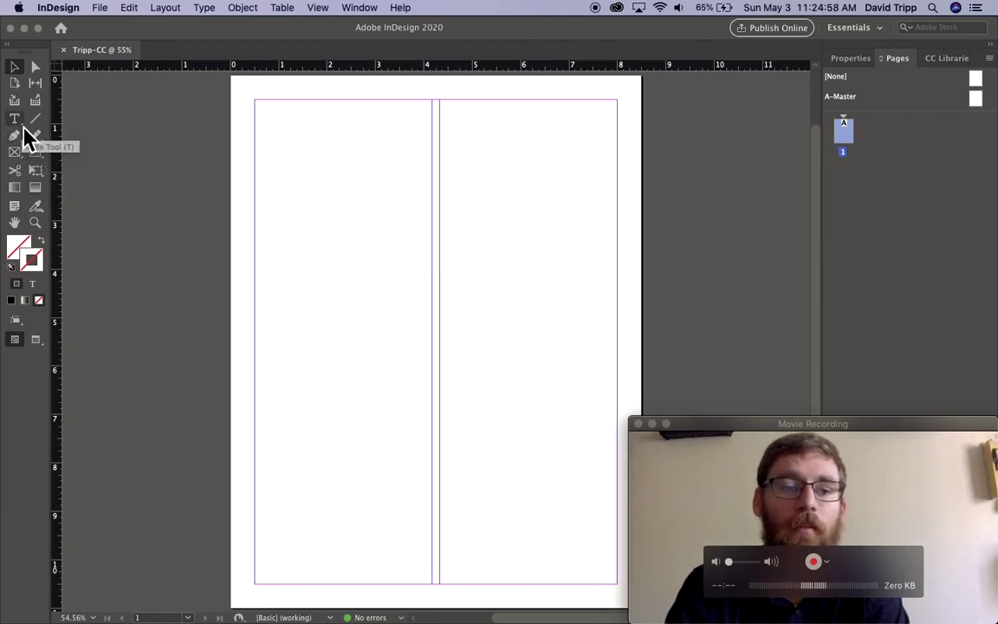
Activate the Rectangle tool and move the Movie Recording window away from the docked panels
{"action": "left_click", "coordinate": [43, 157]}
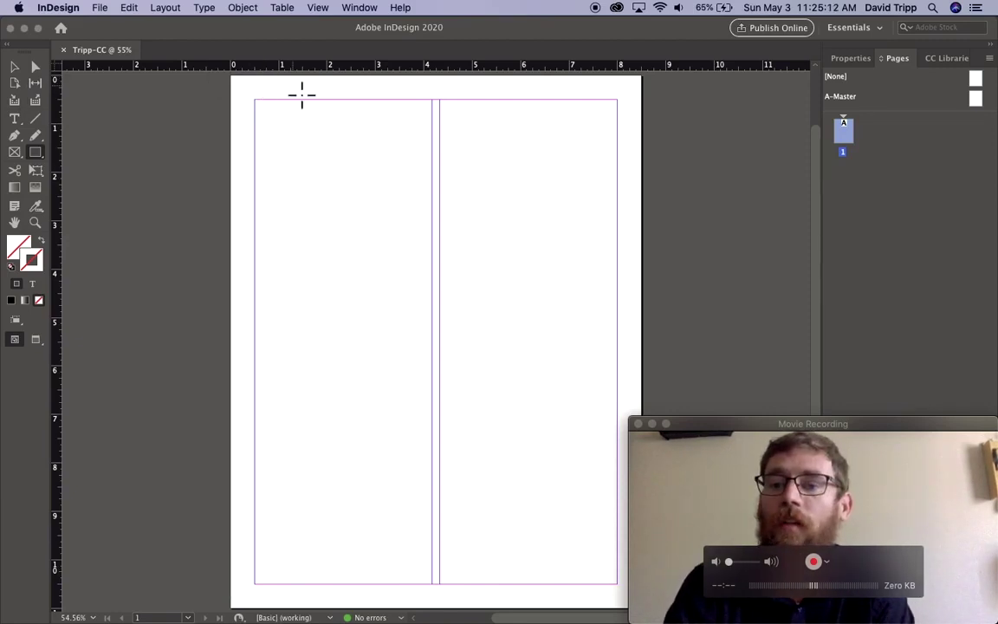
{"action": "left_click", "coordinate": [637, 424]}
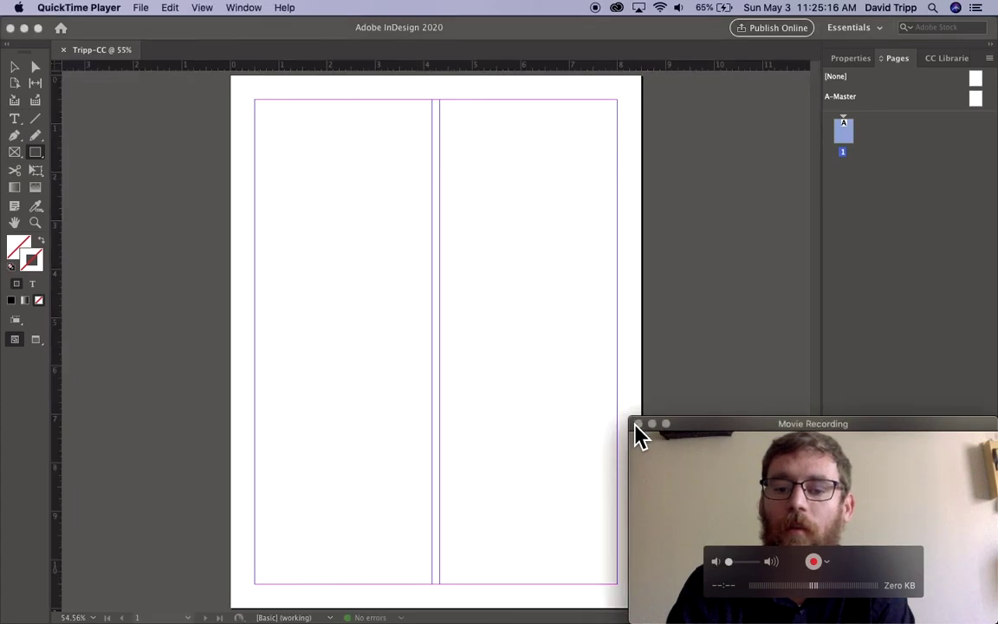
{"action": "left_click_drag", "start_coordinate": [744, 431], "coordinate": [353, 427]}
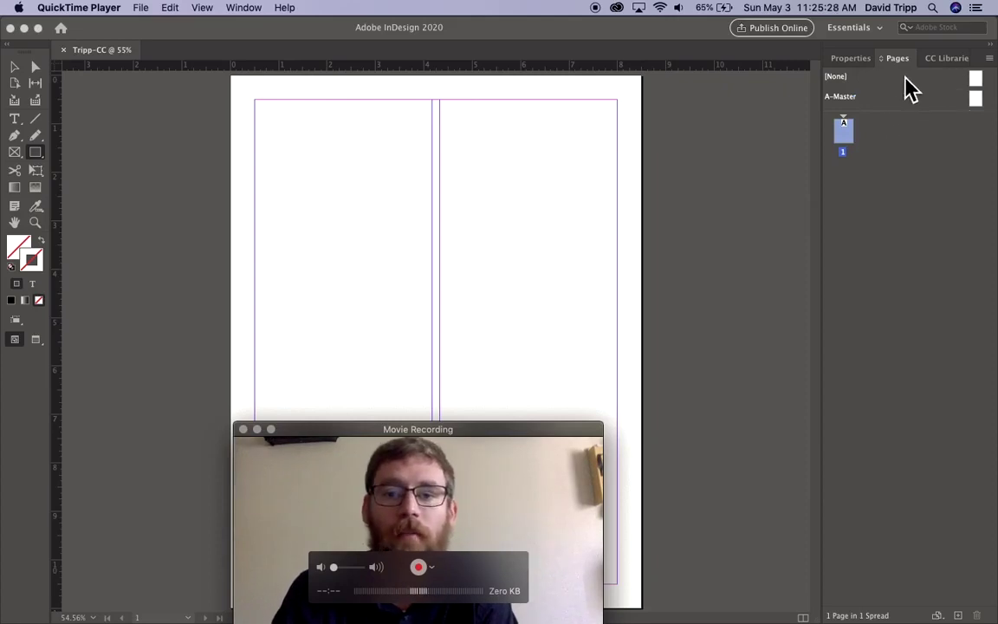
Undock Properties, Pages and CC Libraries as floating panels, close CC Libraries, and move the Movie Recording window clear of them
{"action": "left_click", "coordinate": [901, 128]}
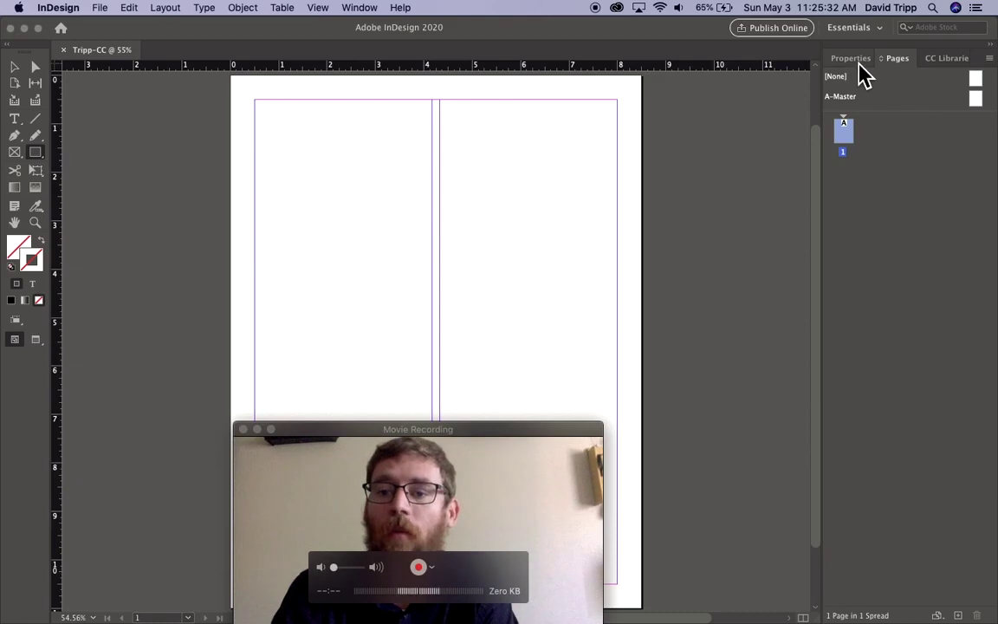
{"action": "left_click_drag", "start_coordinate": [851, 60], "coordinate": [682, 122]}
{"action": "left_click_drag", "start_coordinate": [845, 61], "coordinate": [506, 105]}
{"action": "left_click_drag", "start_coordinate": [867, 62], "coordinate": [318, 124]}
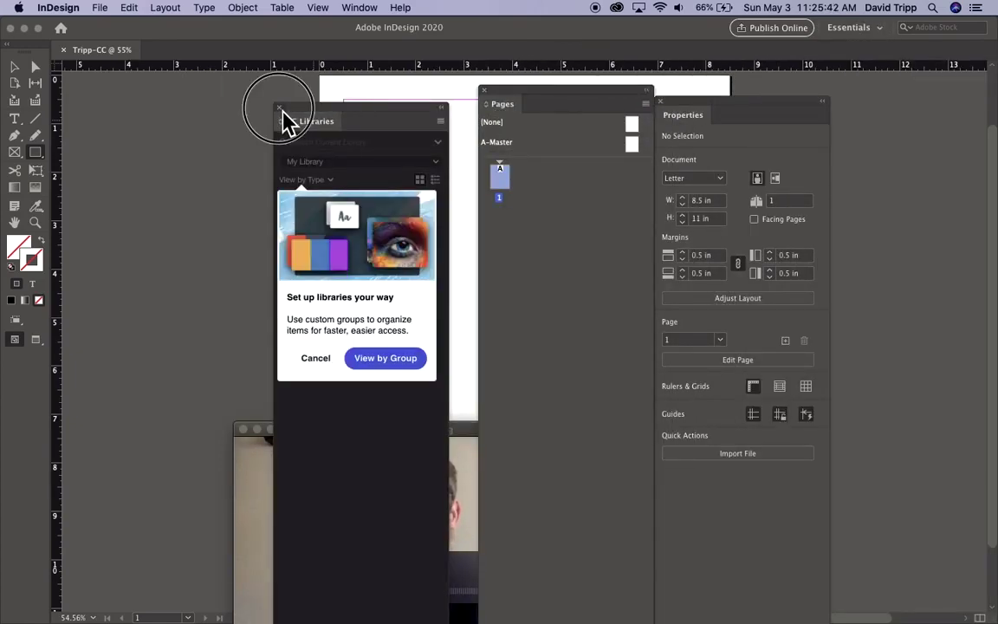
{"action": "left_click", "coordinate": [279, 109]}
{"action": "left_click_drag", "start_coordinate": [364, 439], "coordinate": [128, 425]}
{"action": "left_click", "coordinate": [356, 307]}
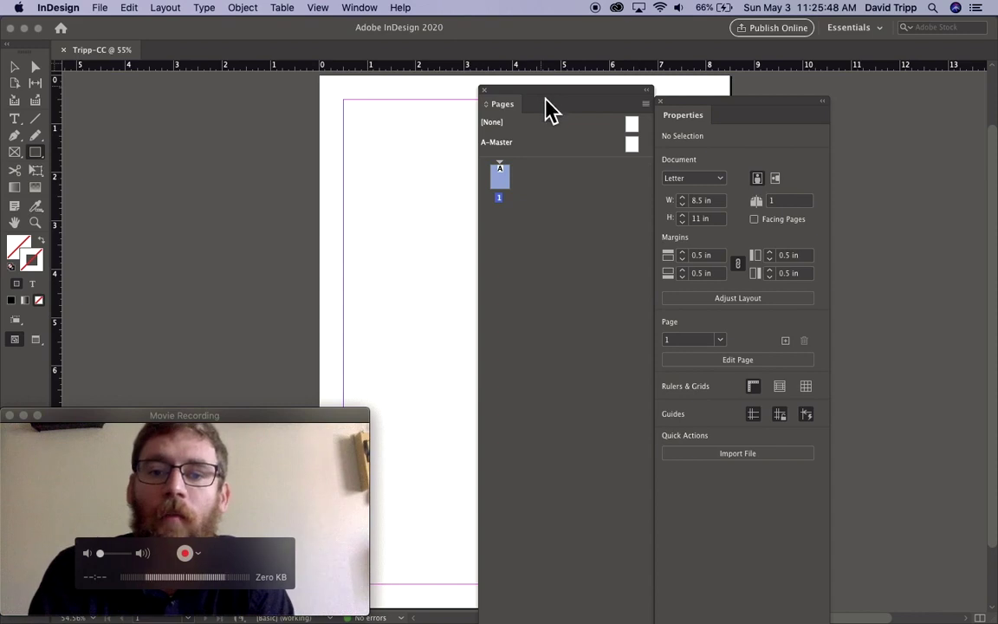
Move the floating Pages and Properties panels up over the page and shorten both to compact heights
{"action": "left_click_drag", "start_coordinate": [545, 90], "coordinate": [534, 60]}
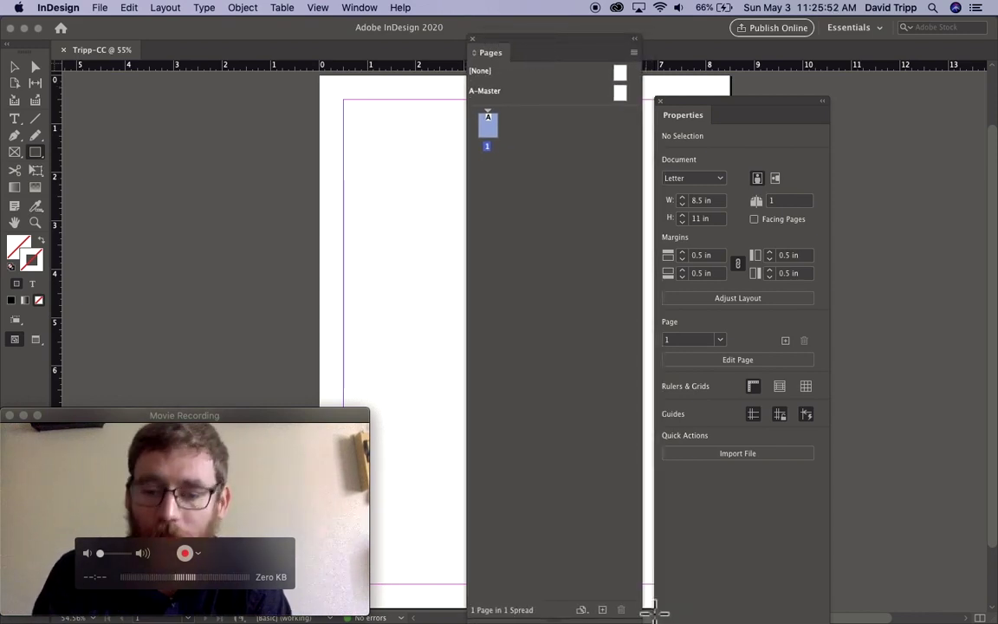
{"action": "left_click_drag", "start_coordinate": [642, 621], "coordinate": [620, 173]}
{"action": "left_click_drag", "start_coordinate": [735, 114], "coordinate": [735, 44]}
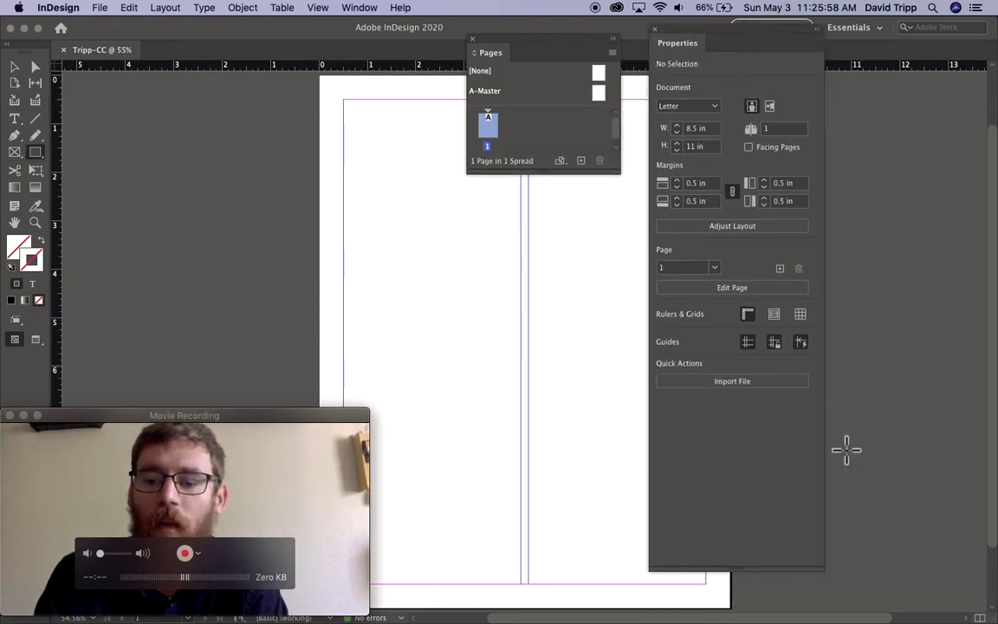
{"action": "left_click_drag", "start_coordinate": [830, 580], "coordinate": [816, 196]}
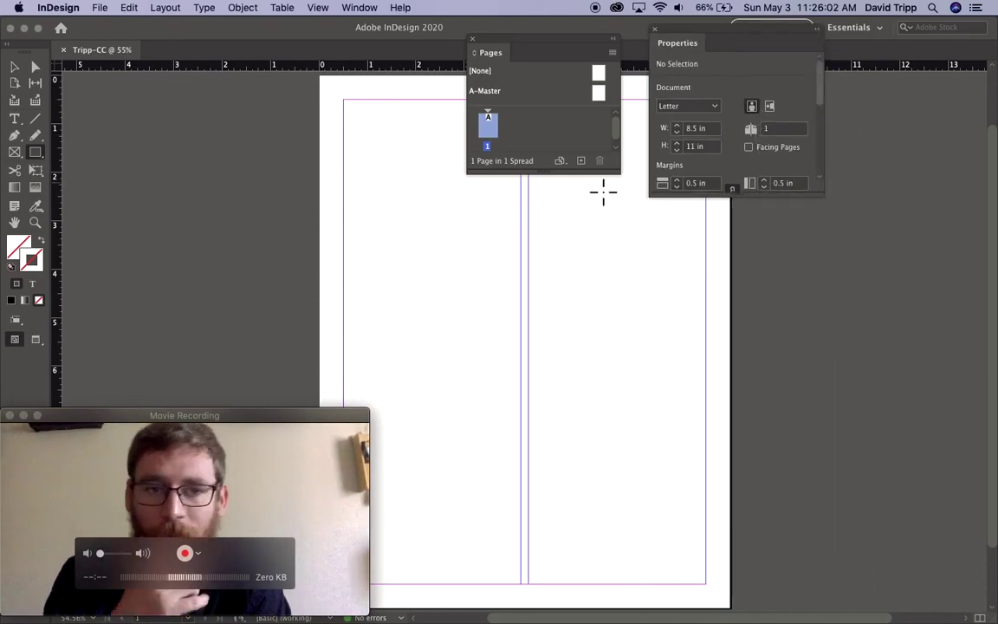
Show the Color panel and float it over the page, grouped with the Stroke panel
{"action": "left_click", "coordinate": [359, 8]}
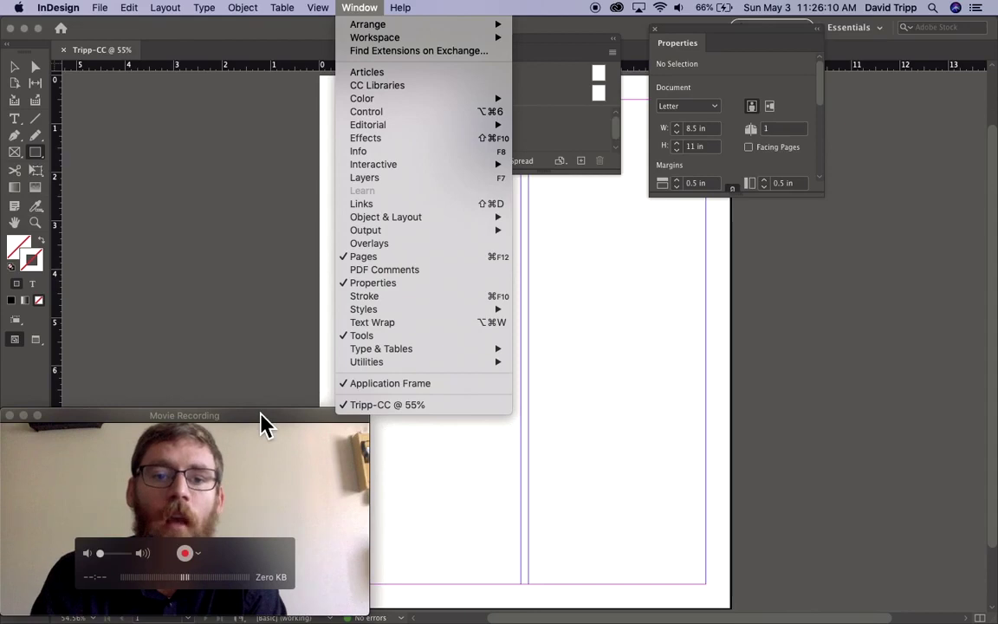
{"action": "mouse_move", "coordinate": [374, 101]}
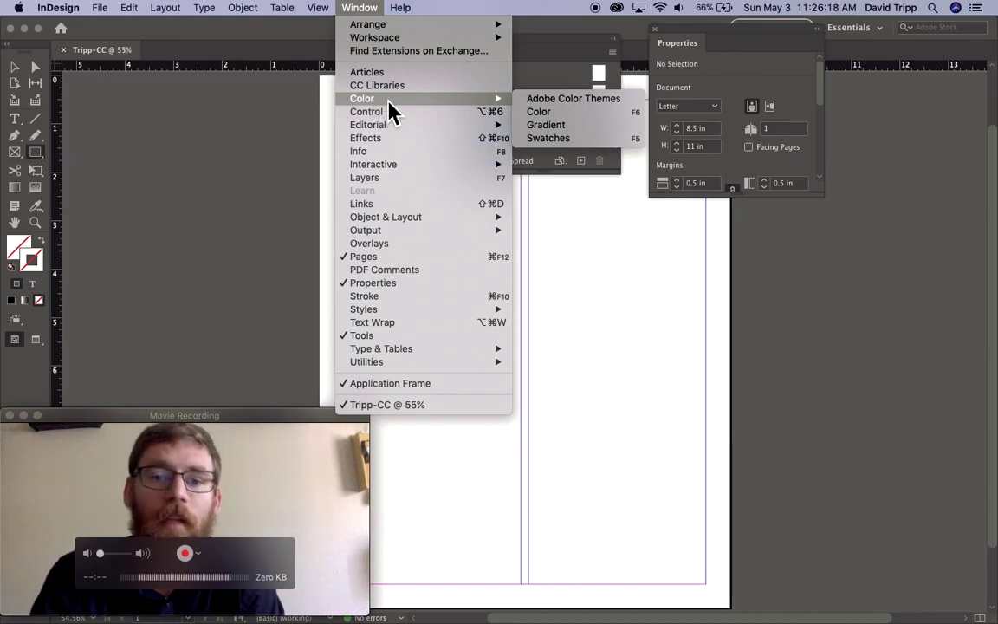
{"action": "left_click", "coordinate": [544, 119]}
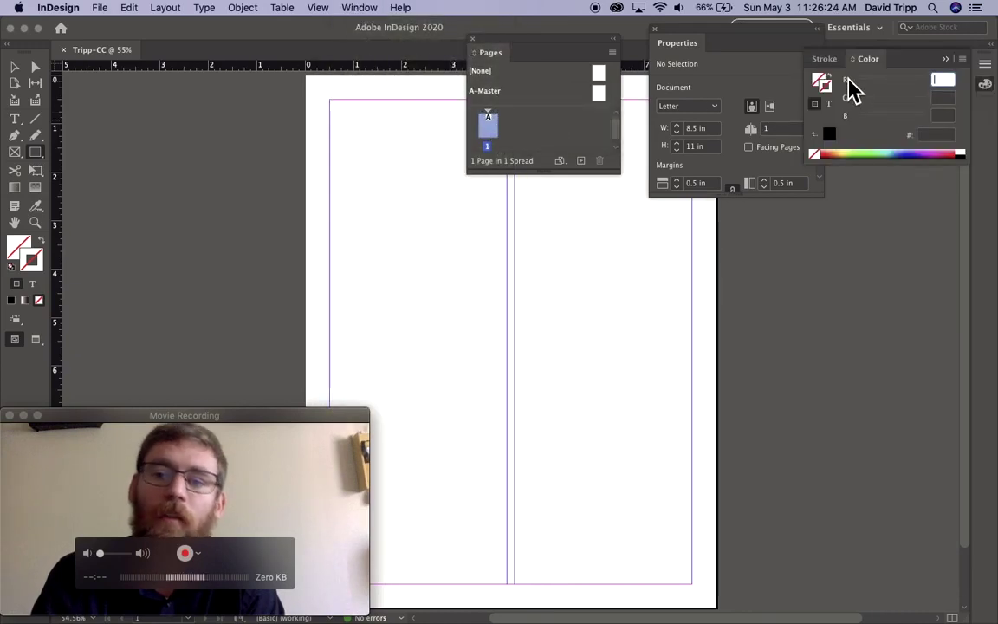
{"action": "left_click_drag", "start_coordinate": [866, 59], "coordinate": [549, 298]}
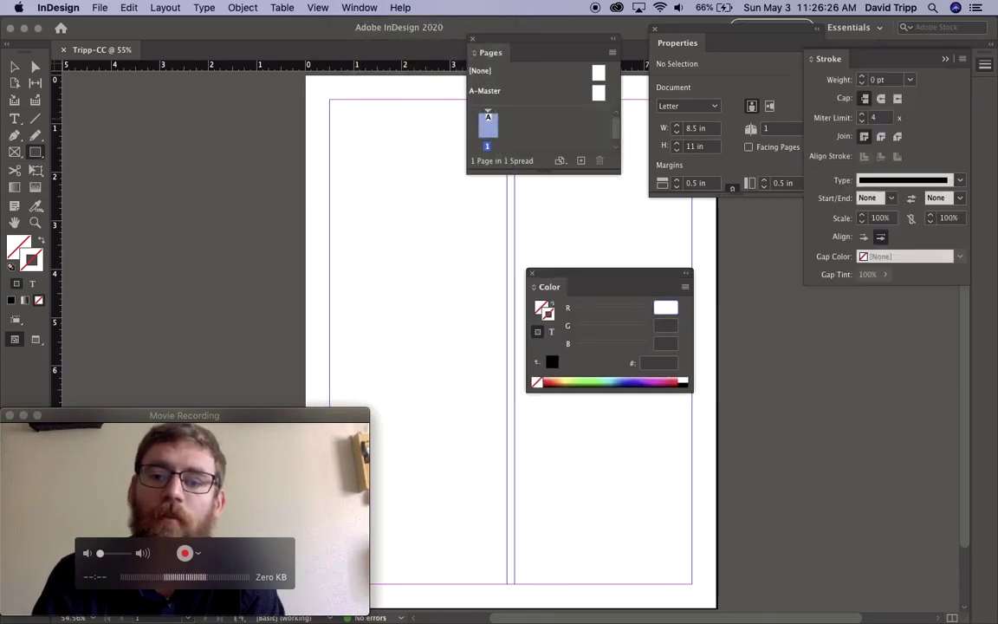
{"action": "left_click_drag", "start_coordinate": [829, 59], "coordinate": [593, 299]}
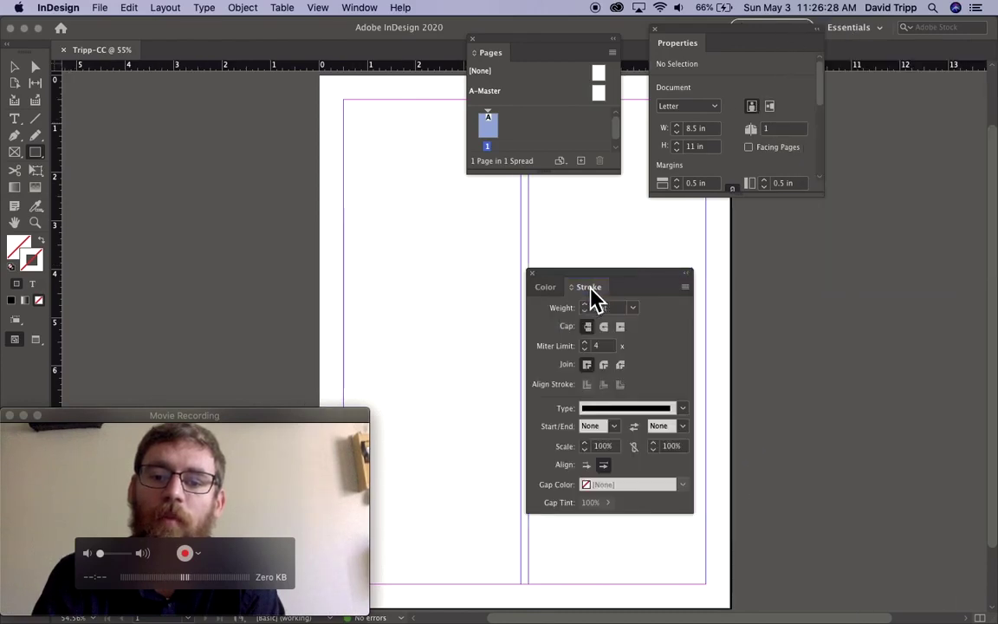
Show the Gradient panel and add it to the floating Color and Stroke group
{"action": "left_click", "coordinate": [360, 8]}
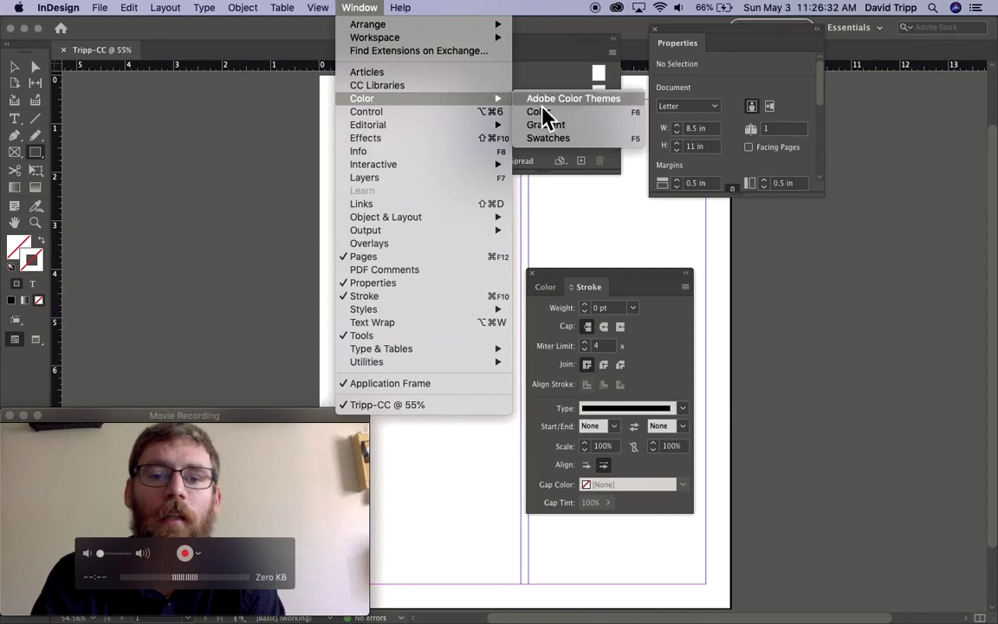
{"action": "left_click", "coordinate": [566, 130]}
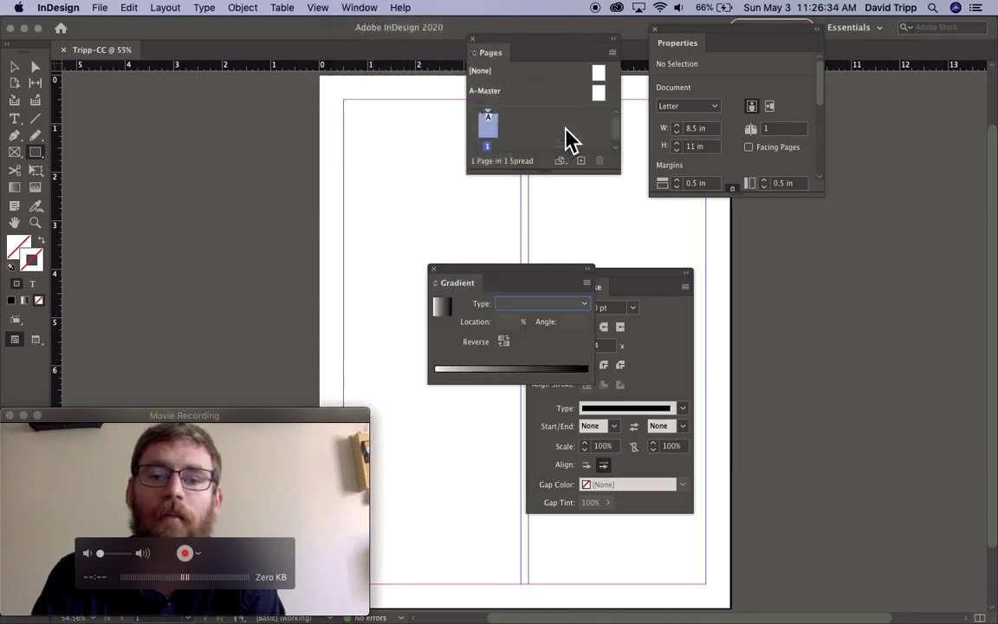
{"action": "mouse_move", "coordinate": [466, 290]}
{"action": "left_mouse_down"}
{"action": "mouse_move", "coordinate": [650, 299]}
{"action": "mouse_move", "coordinate": [641, 298]}
{"action": "left_mouse_up"}
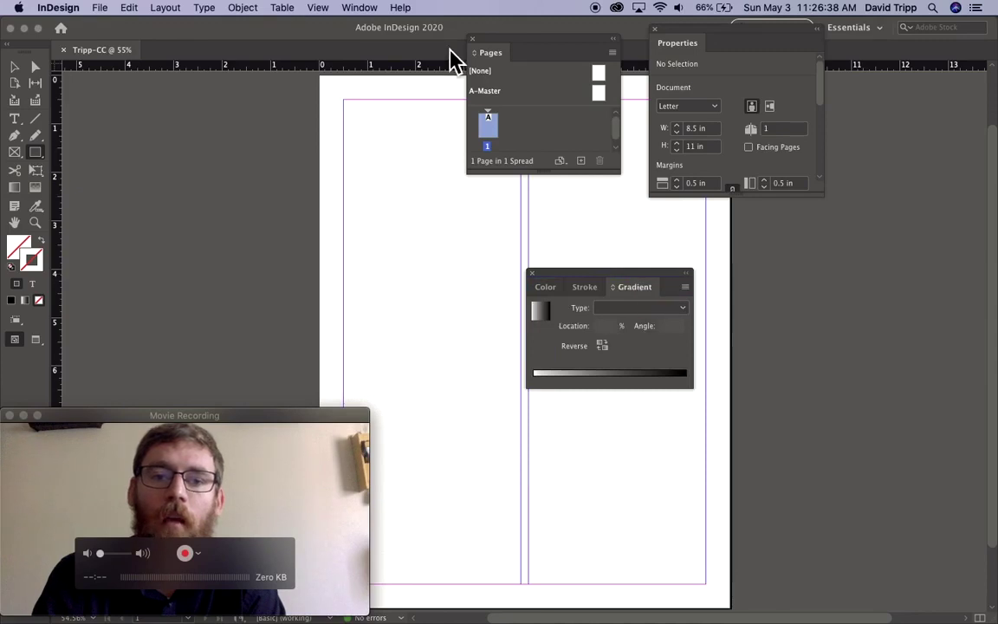
Show the Swatches panel and add it to the floating Color, Stroke and Gradient group
{"action": "left_click", "coordinate": [358, 8]}
{"action": "mouse_move", "coordinate": [455, 99]}
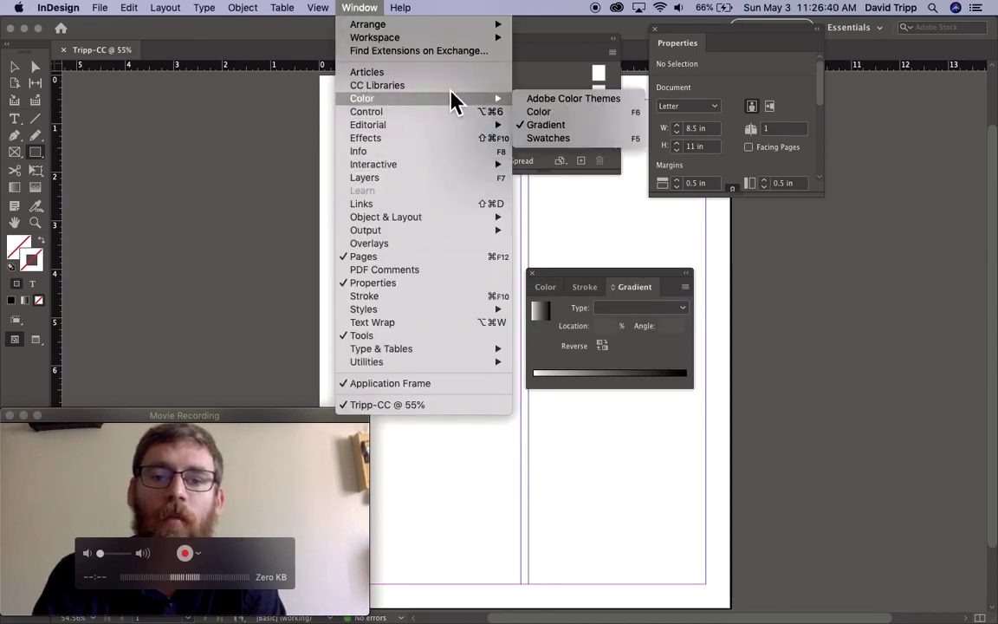
{"action": "left_click", "coordinate": [555, 138]}
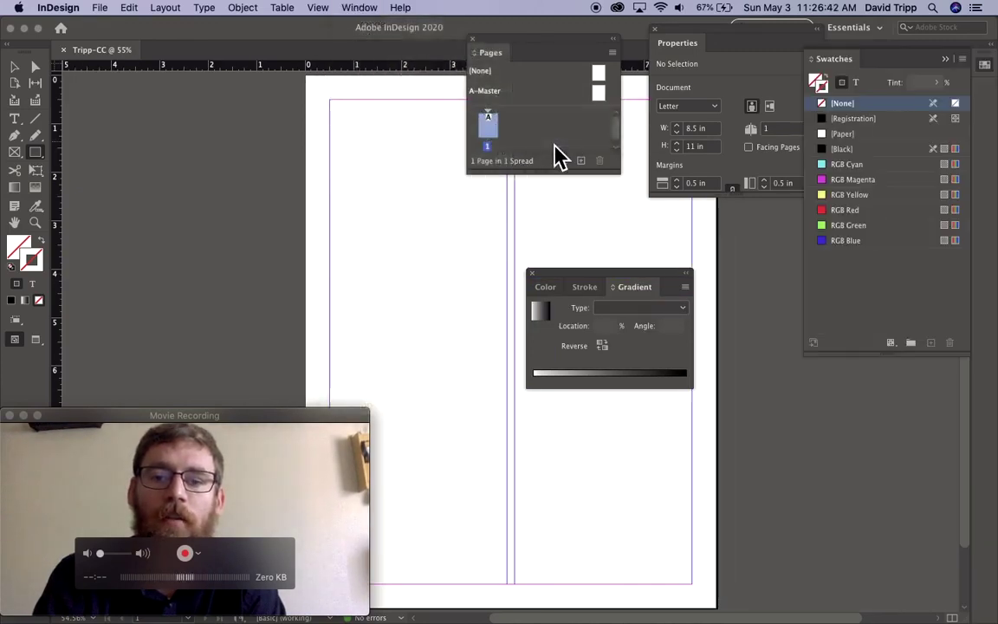
{"action": "mouse_move", "coordinate": [836, 63]}
{"action": "left_mouse_down"}
{"action": "mouse_move", "coordinate": [823, 69]}
{"action": "mouse_move", "coordinate": [773, 229]}
{"action": "mouse_move", "coordinate": [641, 299]}
{"action": "left_mouse_up"}
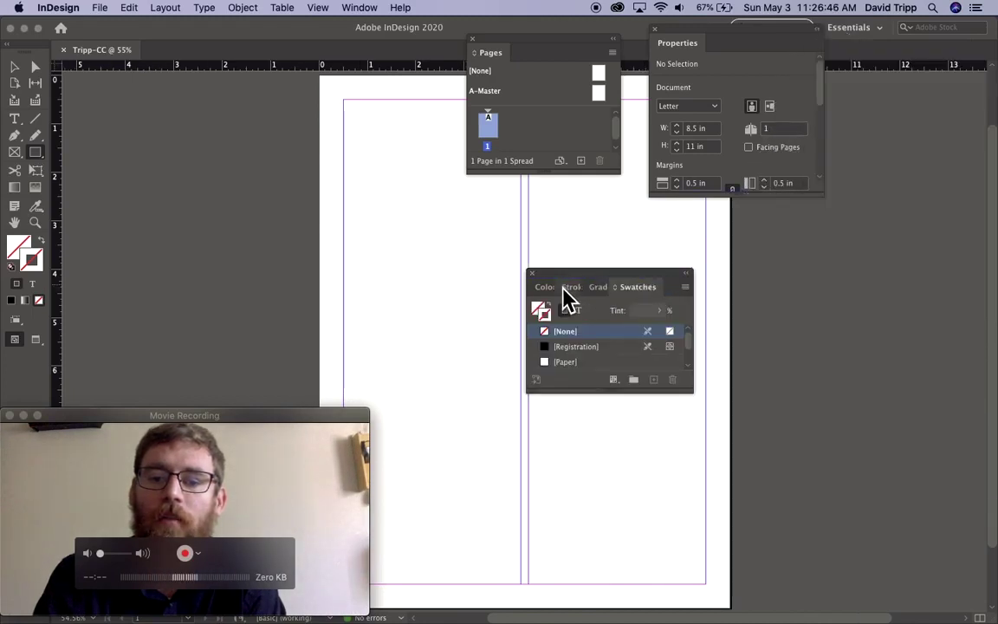
Resize the floating group holding Swatches and place it a little below the Pages panel
{"action": "left_click_drag", "start_coordinate": [534, 296], "coordinate": [451, 296]}
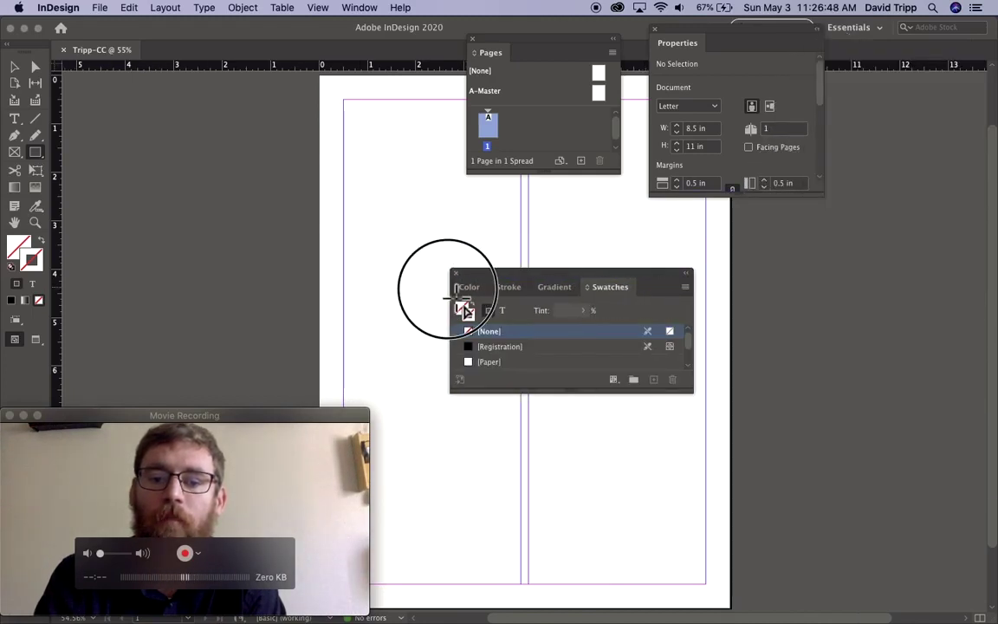
{"action": "double_click", "coordinate": [597, 293]}
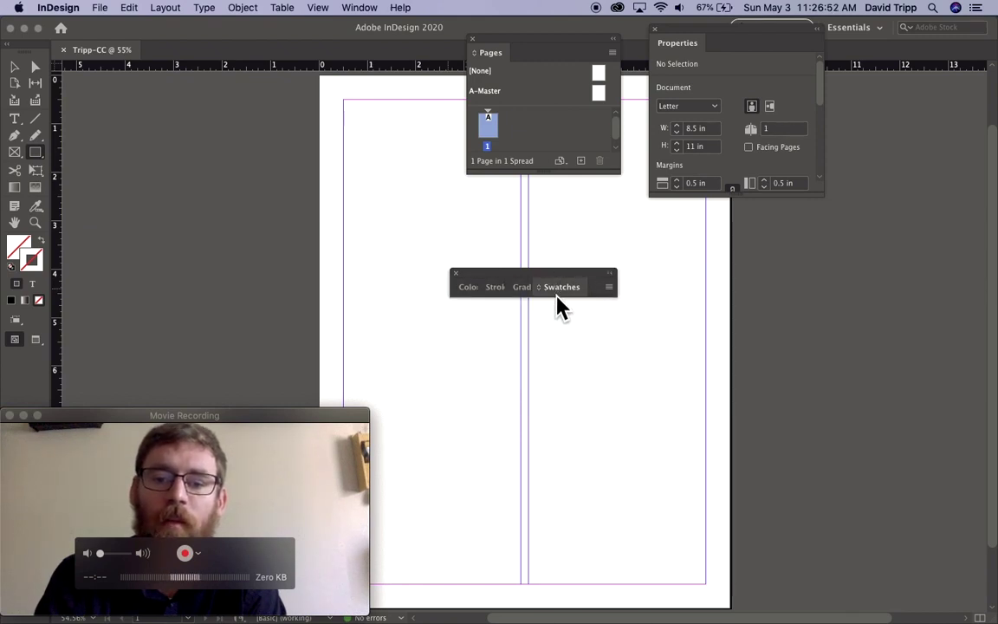
{"action": "left_click", "coordinate": [557, 291]}
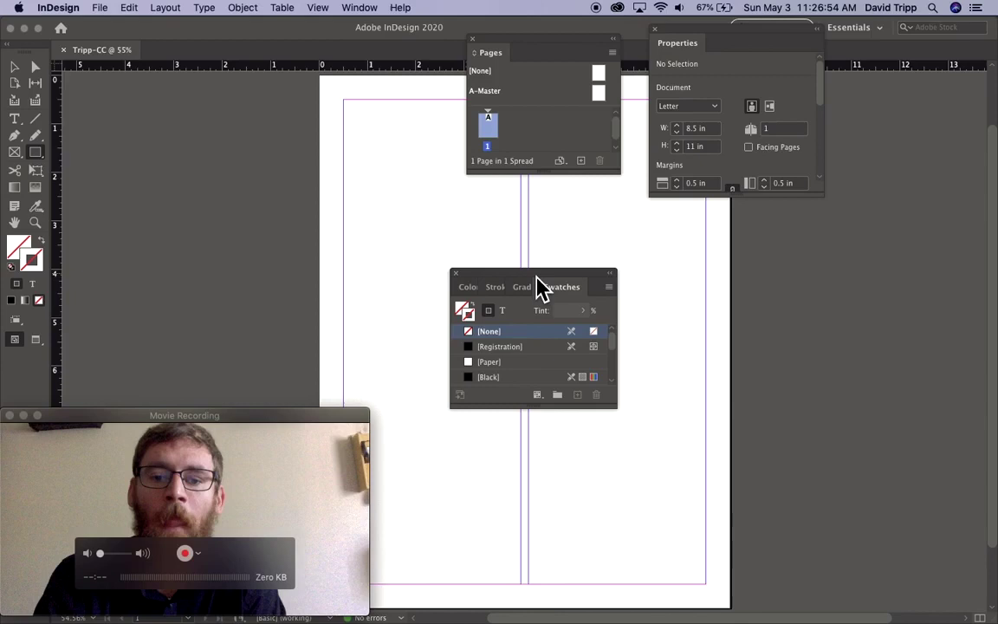
{"action": "left_click_drag", "start_coordinate": [539, 284], "coordinate": [578, 245]}
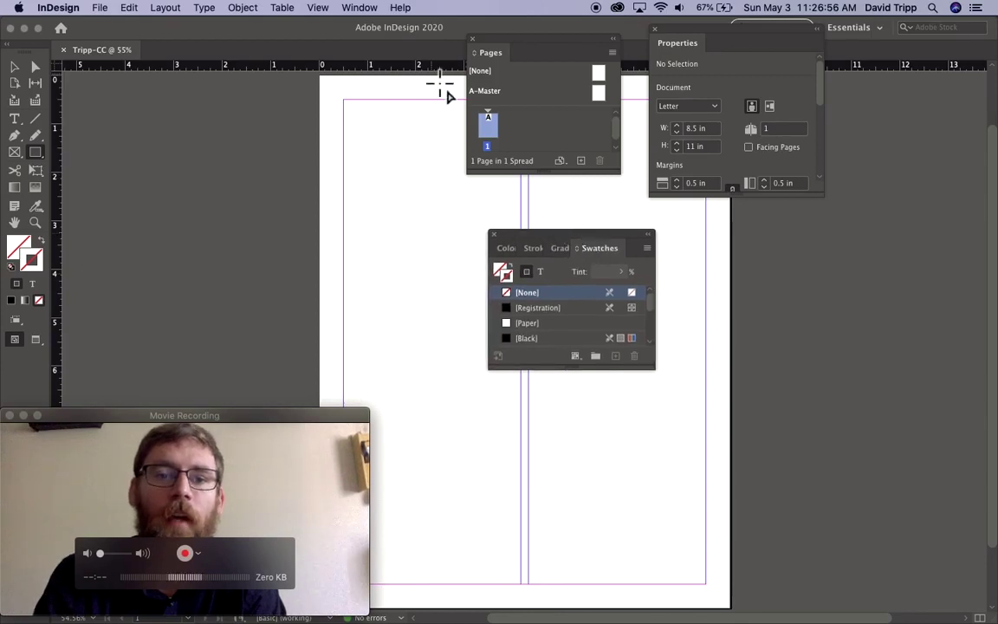
Show the Links panel and float it beside the Swatches group, grouped with the Layers panel
{"action": "left_click", "coordinate": [359, 8]}
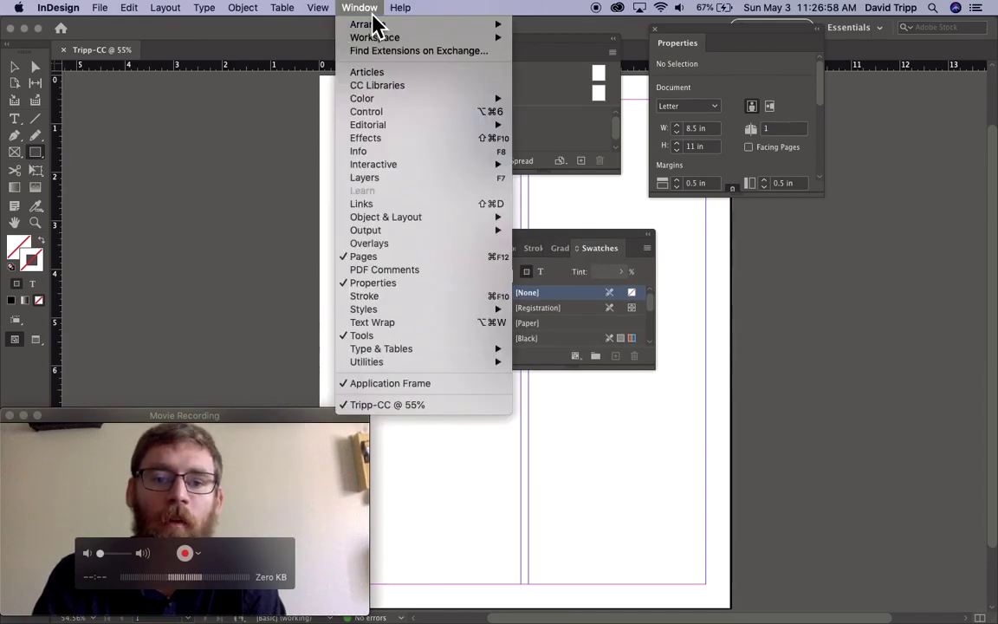
{"action": "left_click", "coordinate": [368, 206]}
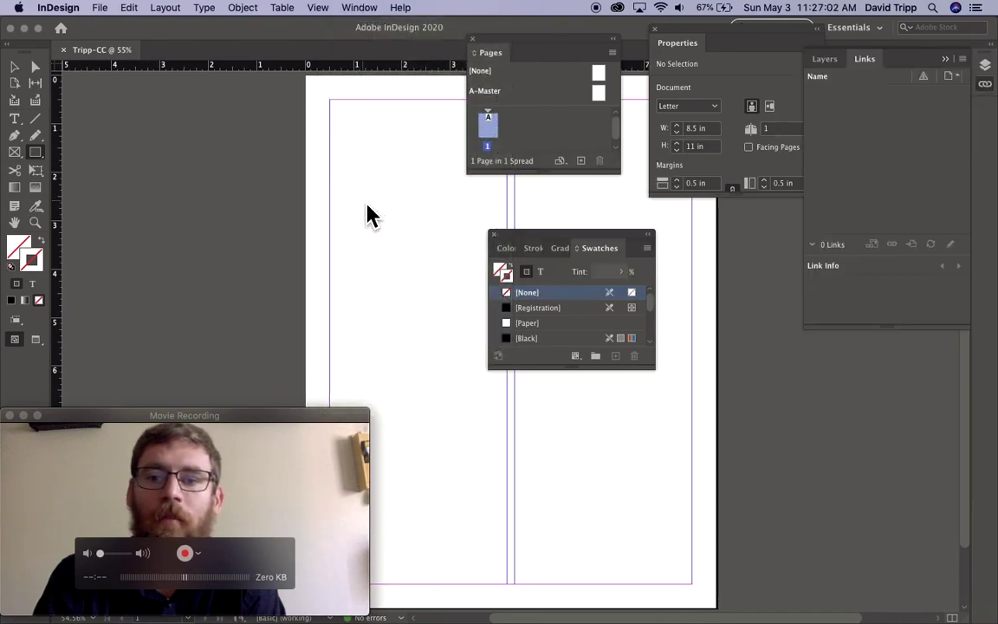
{"action": "left_click_drag", "start_coordinate": [866, 59], "coordinate": [726, 293]}
{"action": "left_click_drag", "start_coordinate": [839, 64], "coordinate": [771, 299]}
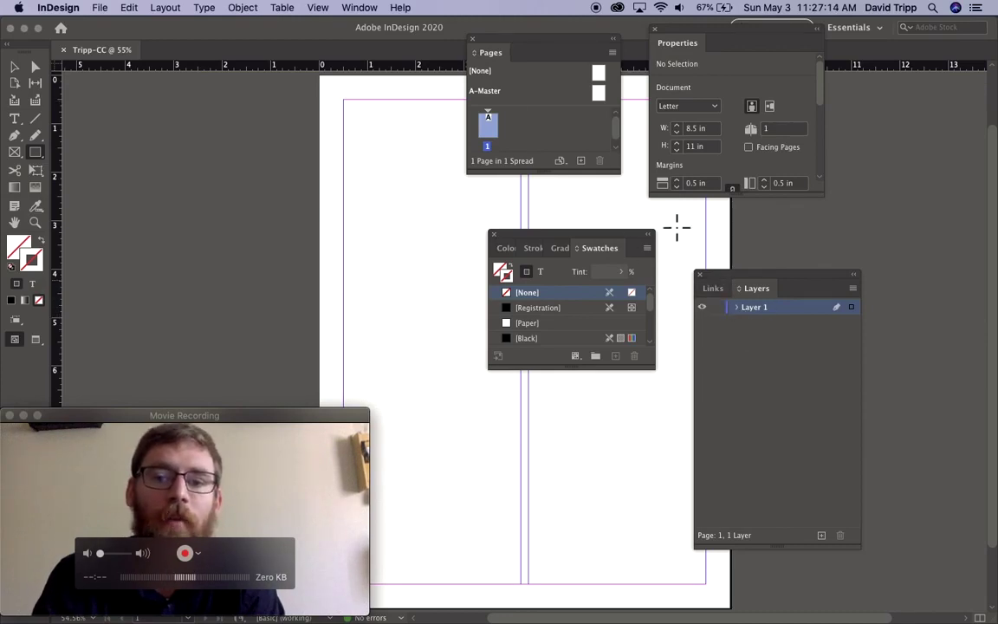
Show the Align and Pathfinder panels, float their group beside the Swatches group, and keep Align in front
{"action": "left_click", "coordinate": [357, 9]}
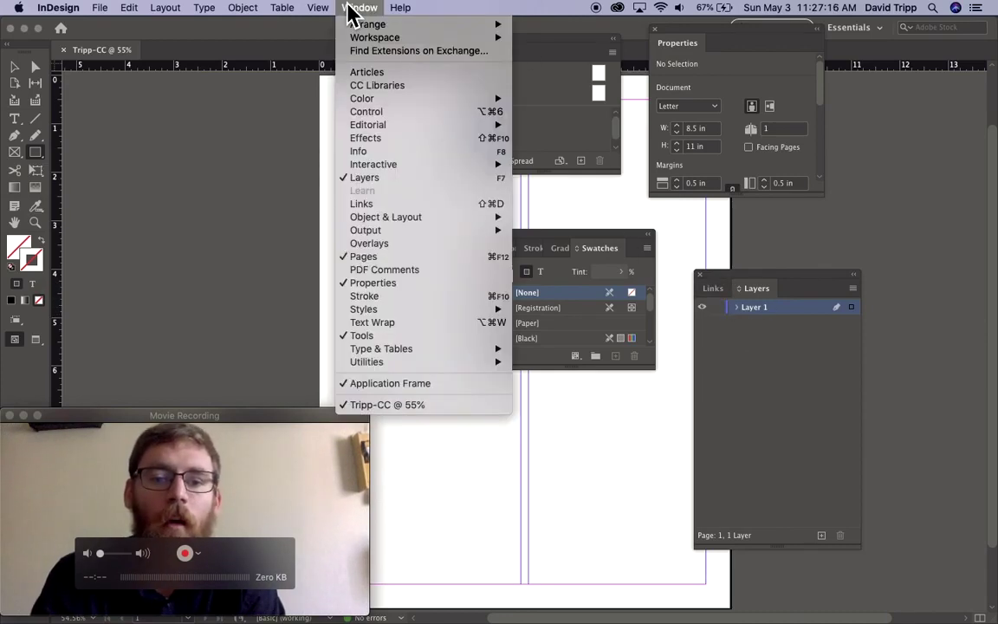
{"action": "mouse_move", "coordinate": [383, 218]}
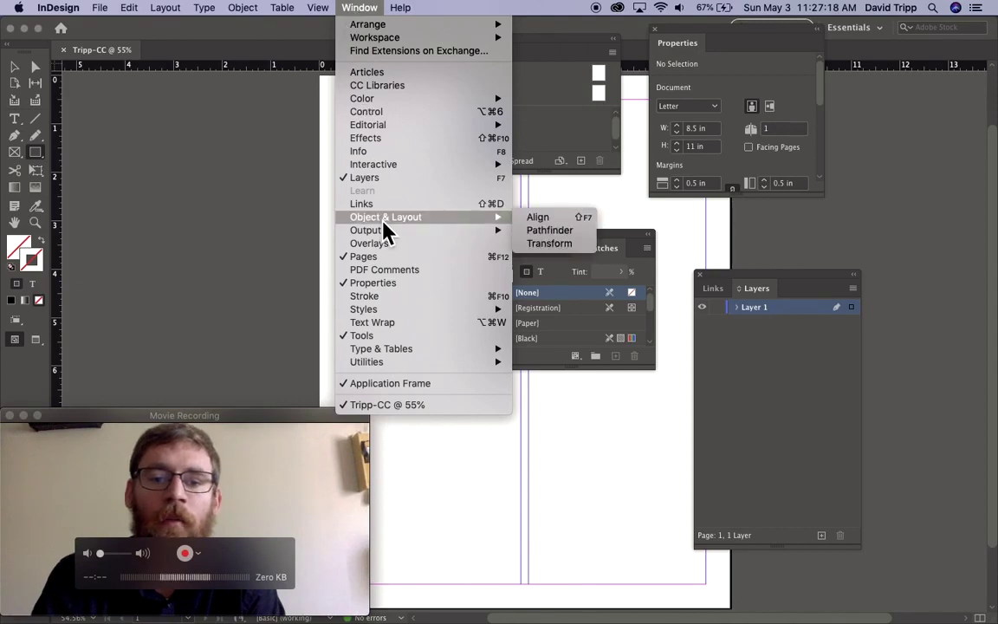
{"action": "left_click", "coordinate": [554, 221]}
{"action": "left_click", "coordinate": [502, 259]}
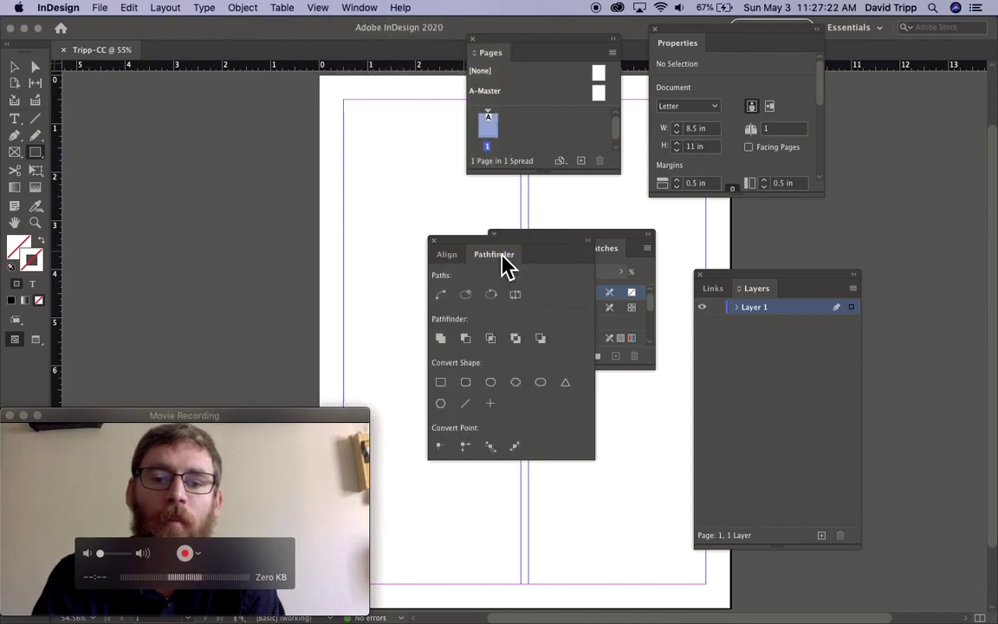
{"action": "left_click", "coordinate": [453, 256]}
{"action": "left_click_drag", "start_coordinate": [468, 254], "coordinate": [305, 196]}
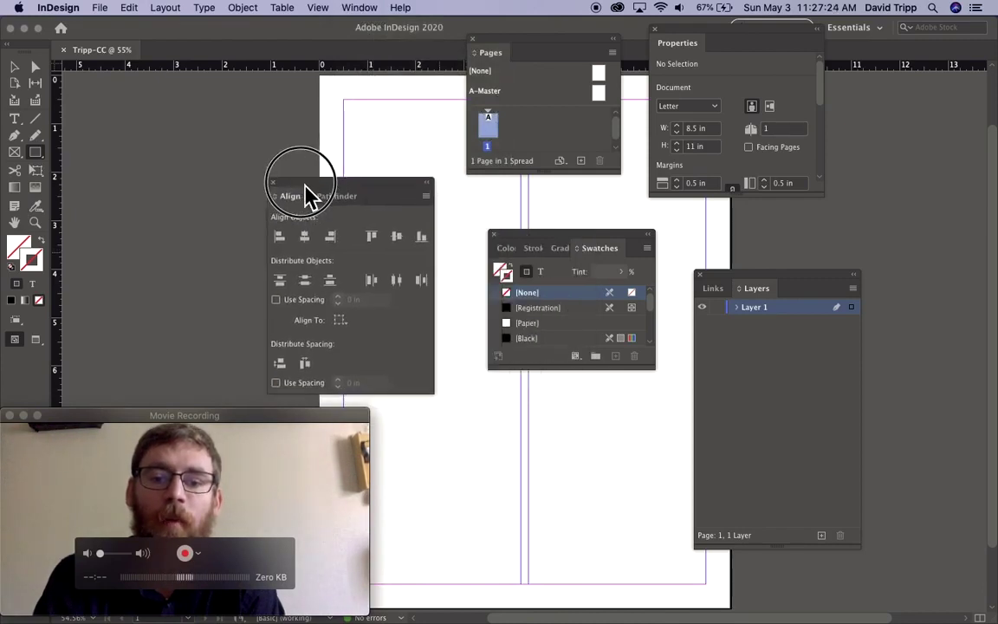
{"action": "left_click", "coordinate": [344, 203]}
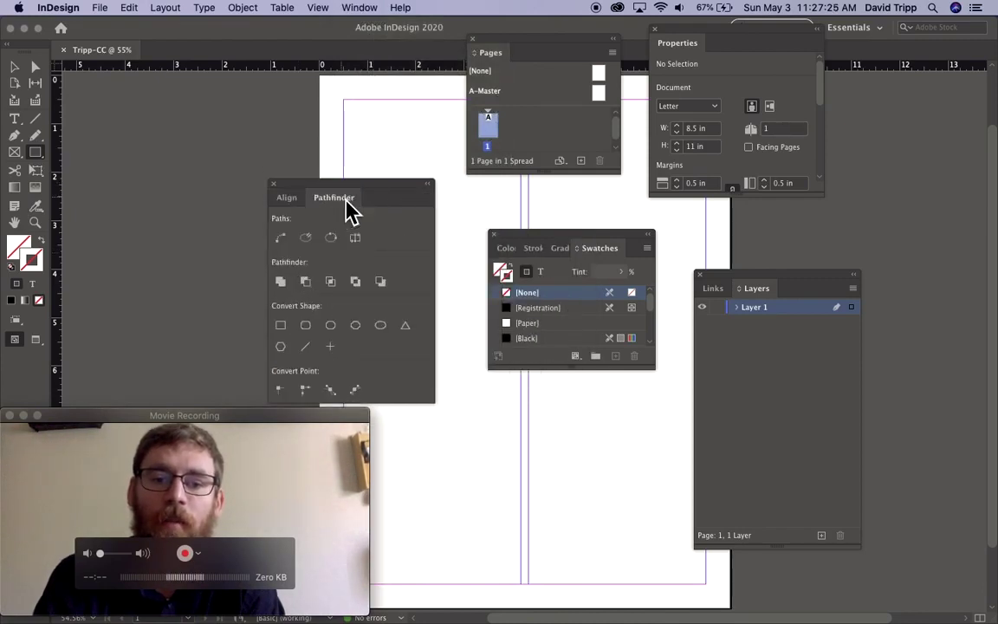
{"action": "left_click", "coordinate": [290, 199]}
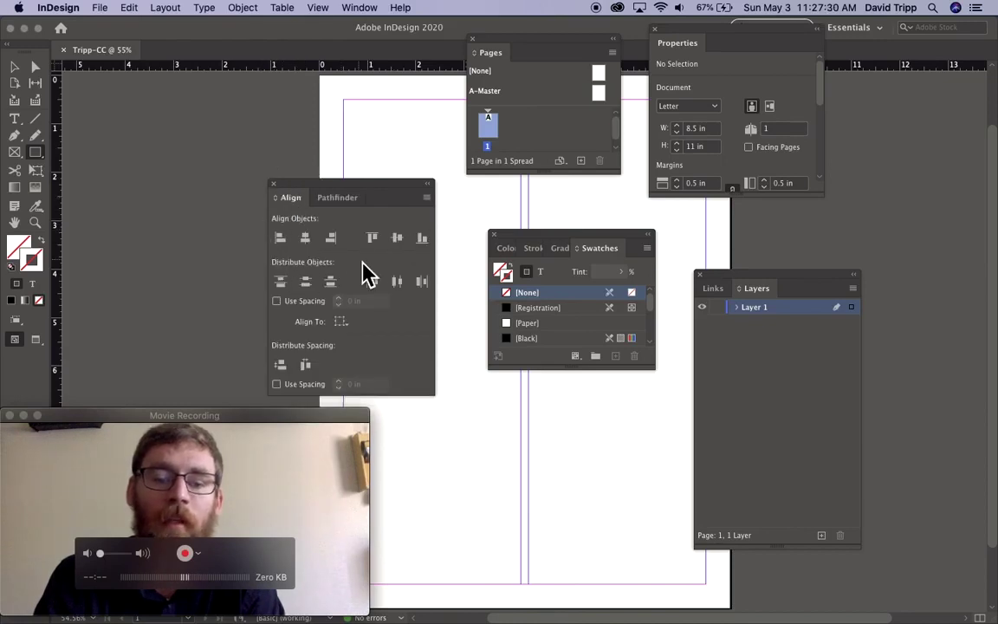
Show the Text Wrap panel and float it just below the Swatches group
{"action": "left_click", "coordinate": [361, 8]}
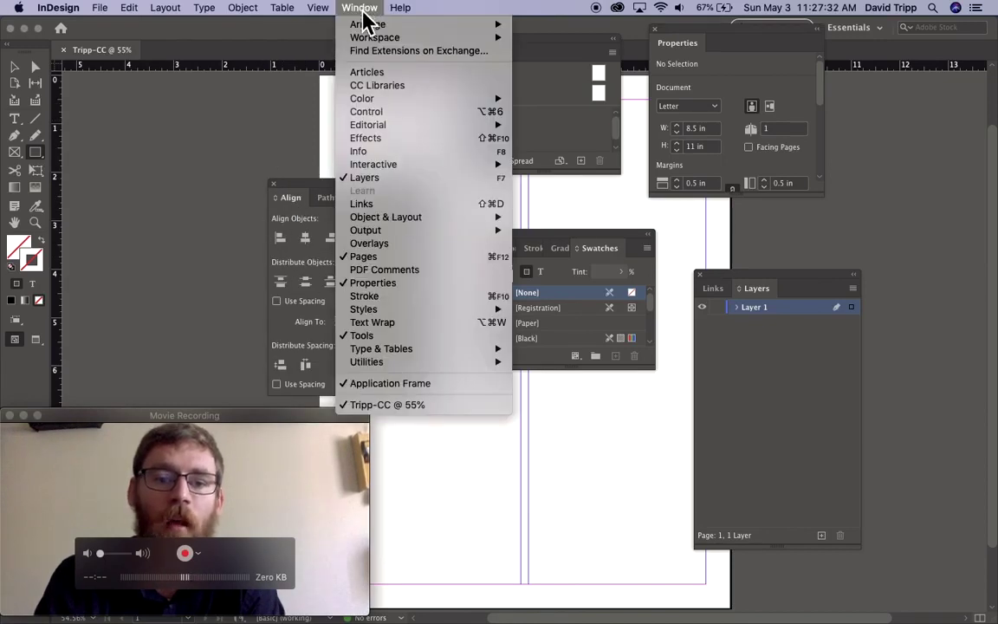
{"action": "mouse_move", "coordinate": [378, 220]}
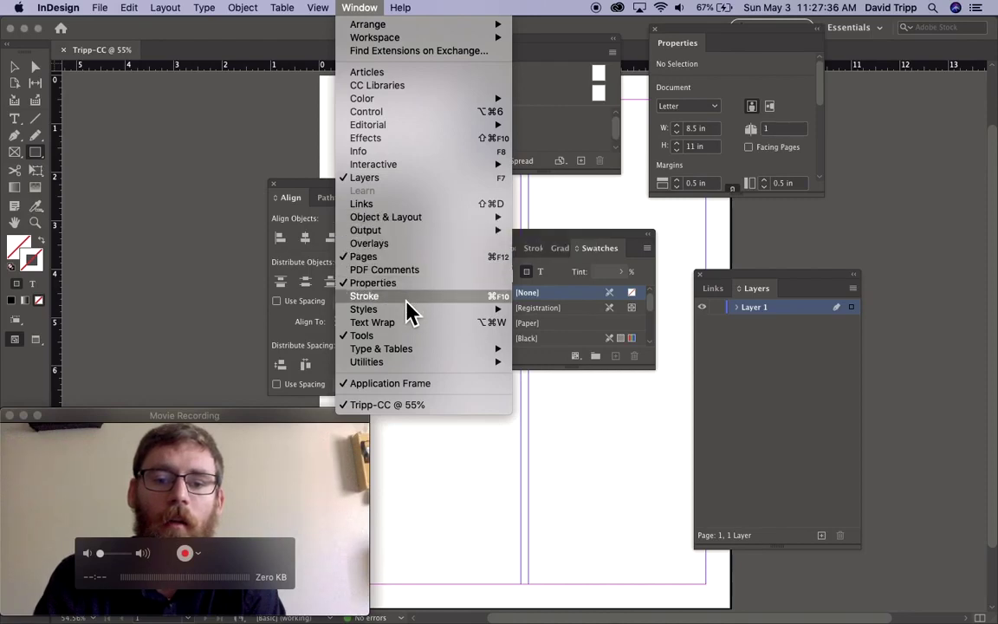
{"action": "mouse_move", "coordinate": [405, 312]}
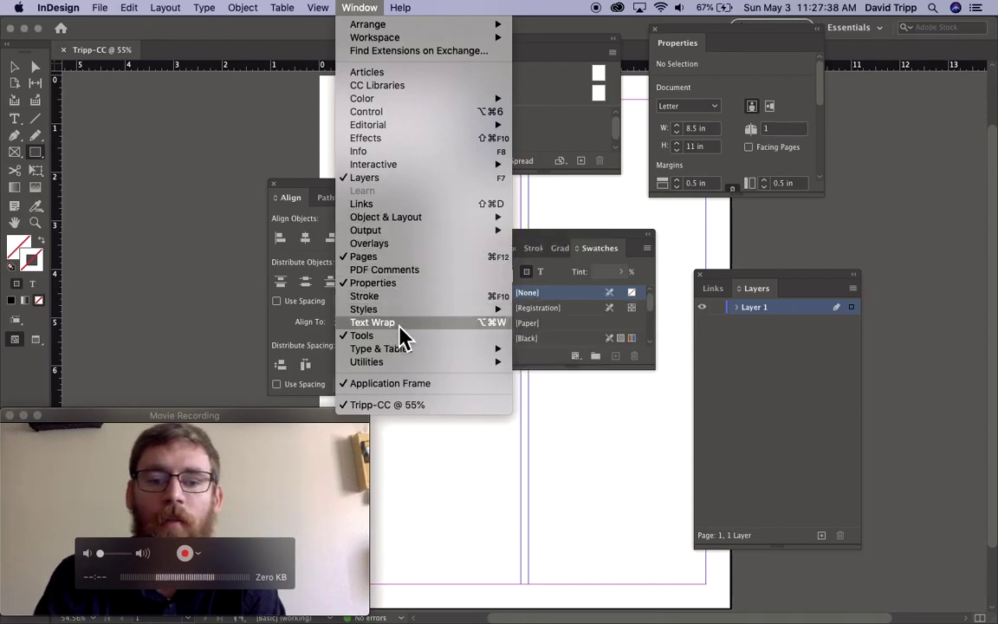
{"action": "left_click", "coordinate": [387, 327]}
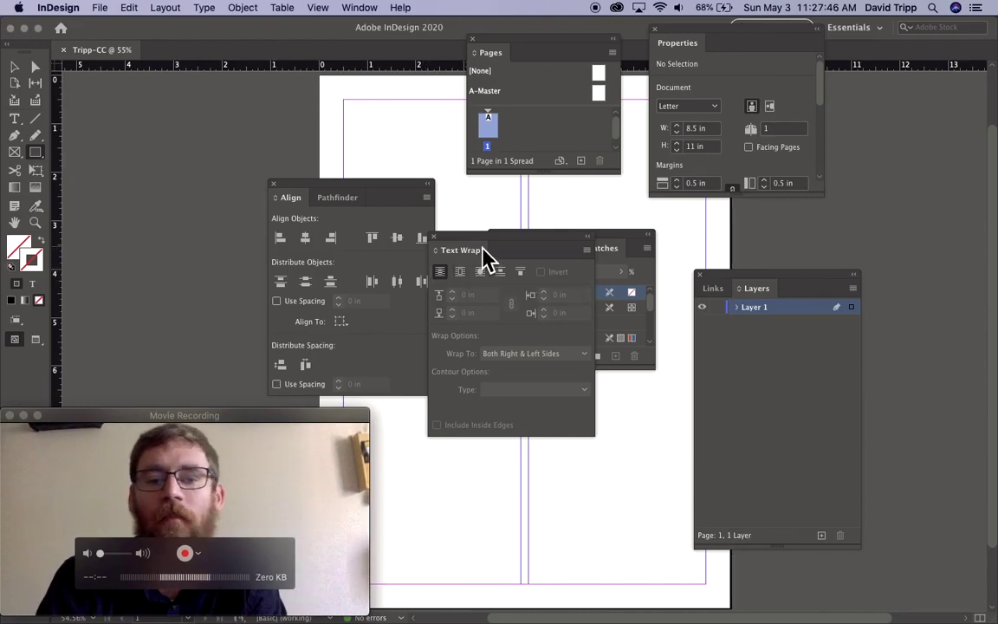
{"action": "left_click_drag", "start_coordinate": [483, 250], "coordinate": [485, 405]}
Show the Character panel and group it with the floating Text Wrap panel
{"action": "left_click", "coordinate": [355, 8]}
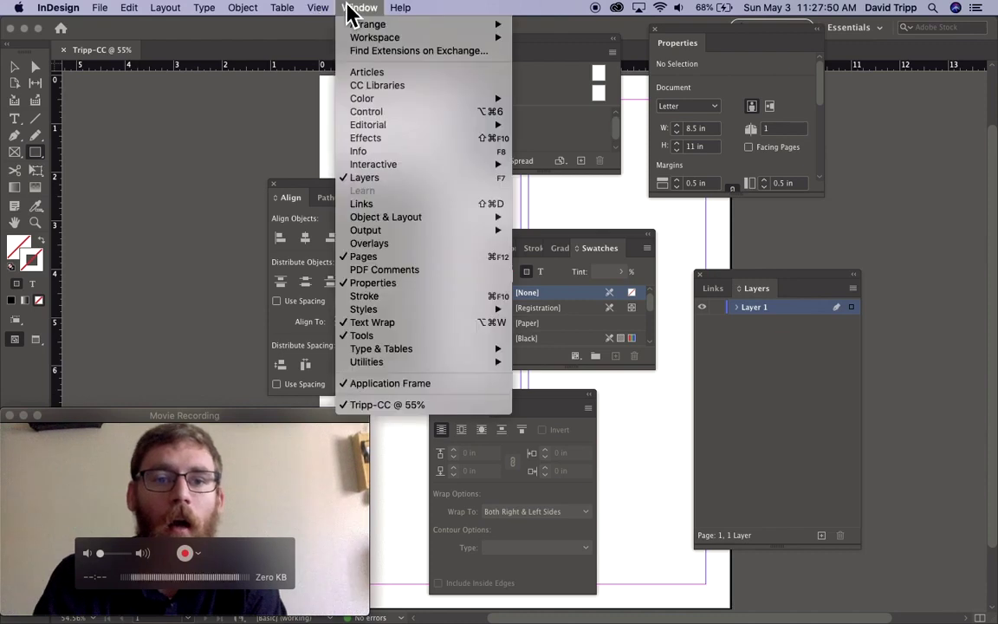
{"action": "mouse_move", "coordinate": [401, 350]}
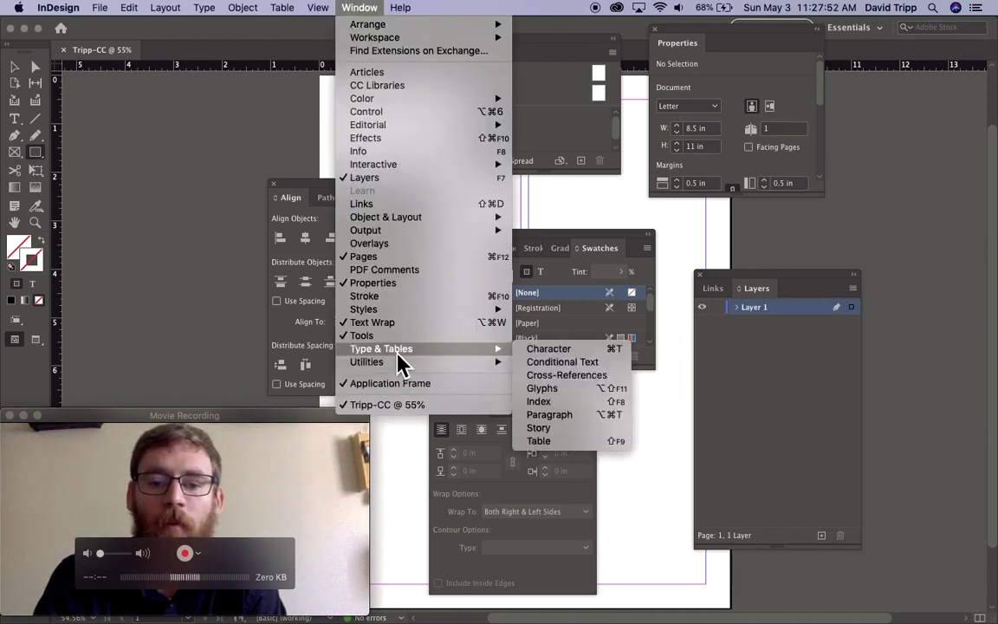
{"action": "left_click", "coordinate": [549, 350]}
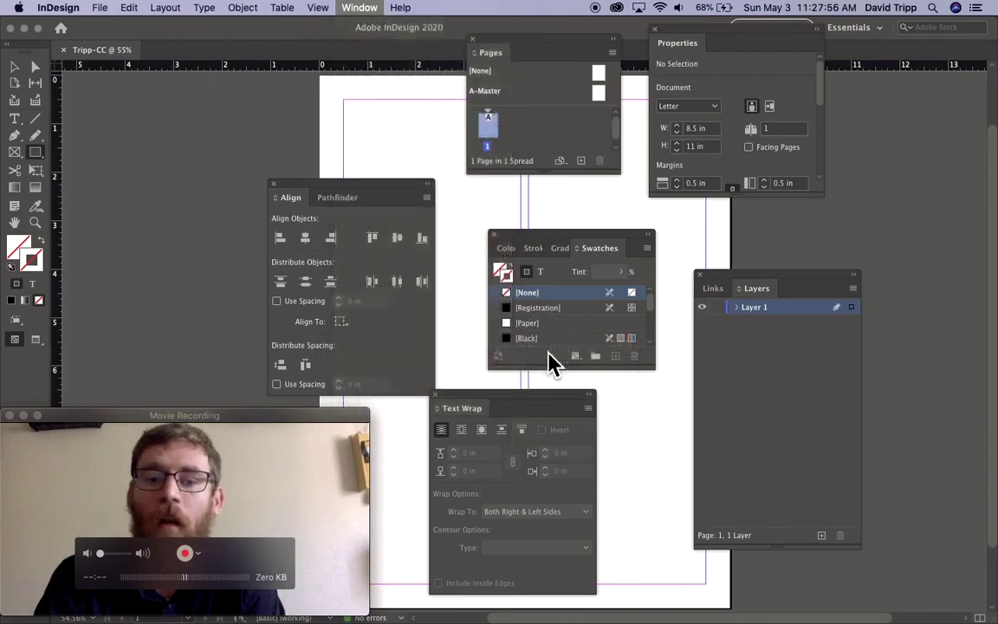
{"action": "left_click_drag", "start_coordinate": [459, 234], "coordinate": [512, 413]}
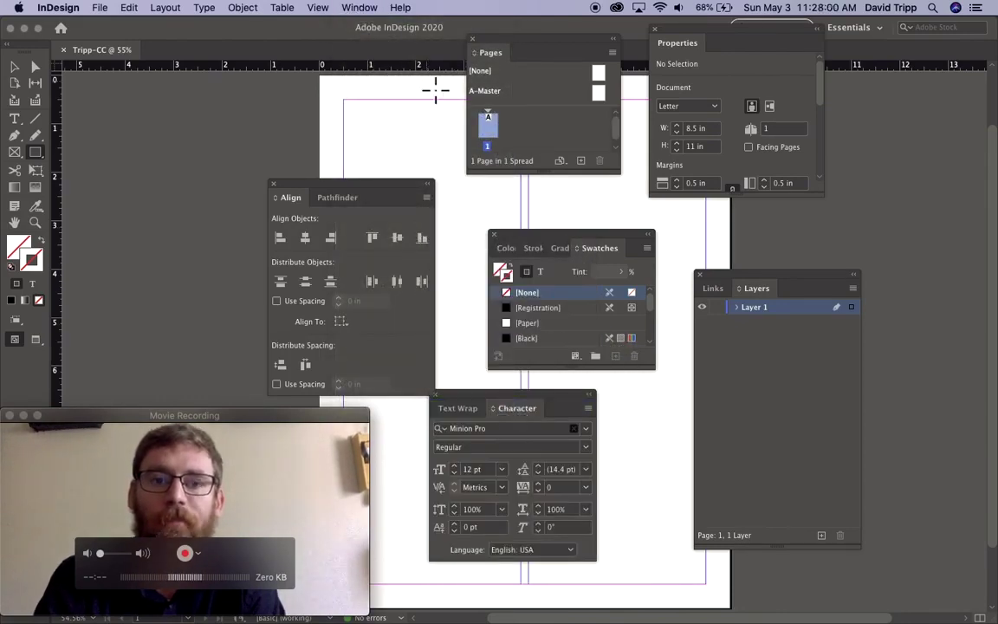
Show the Paragraph panel and add it to the floating Character and Text Wrap group
{"action": "left_click", "coordinate": [359, 7]}
{"action": "mouse_move", "coordinate": [397, 350]}
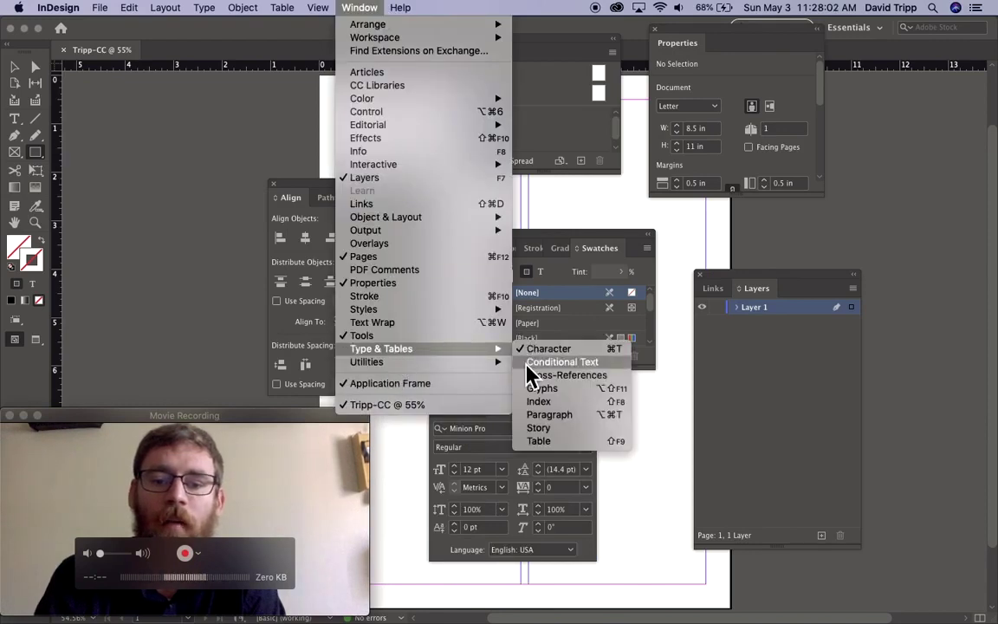
{"action": "left_click", "coordinate": [559, 415]}
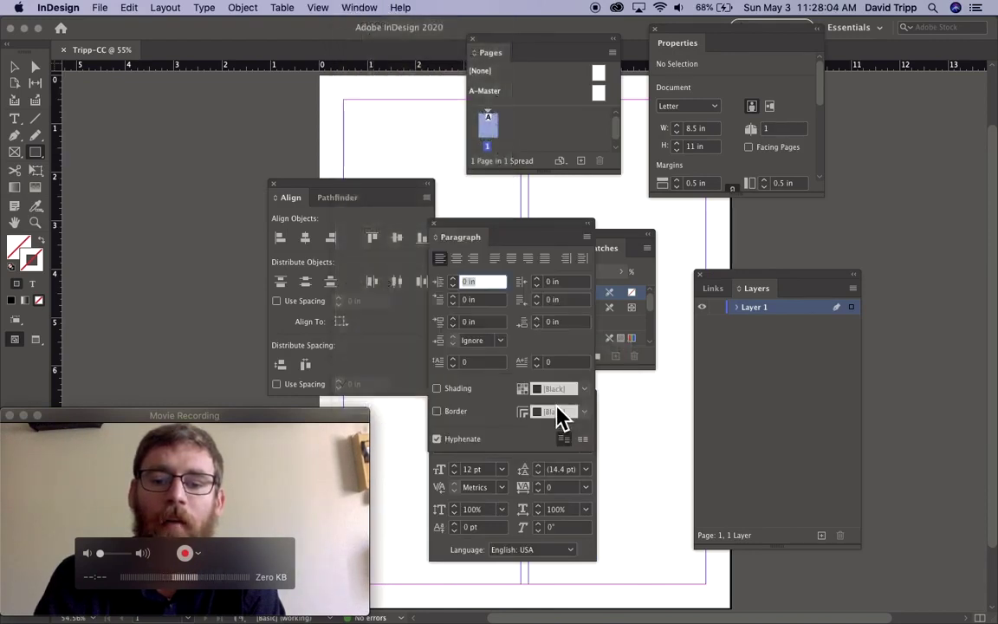
{"action": "left_click_drag", "start_coordinate": [465, 251], "coordinate": [468, 409]}
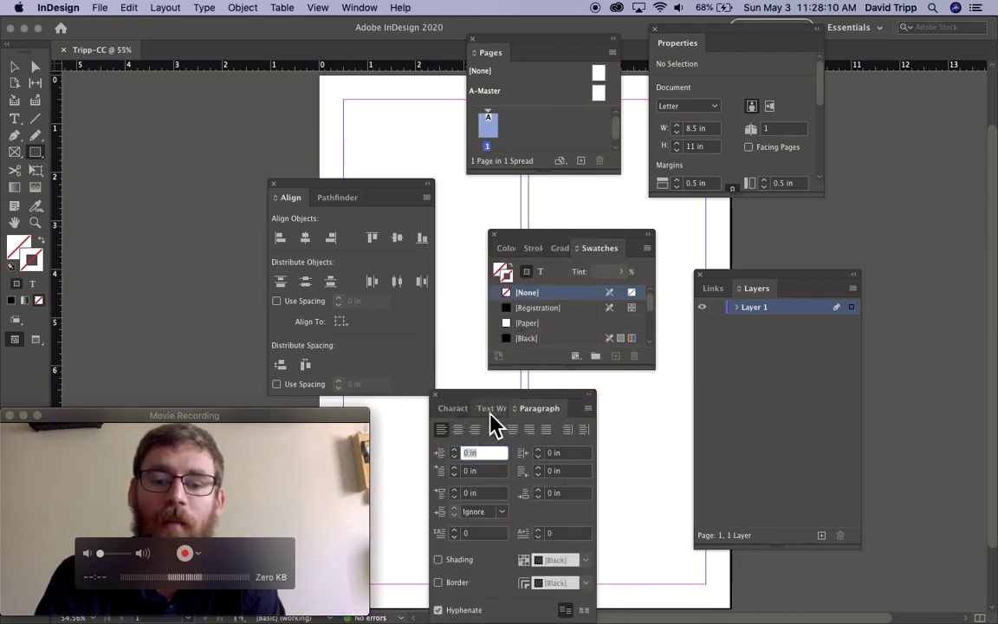
Show the Glyphs panel, browse its characters, and add it to the floating Character, Text Wrap and Paragraph group
{"action": "left_click", "coordinate": [359, 8]}
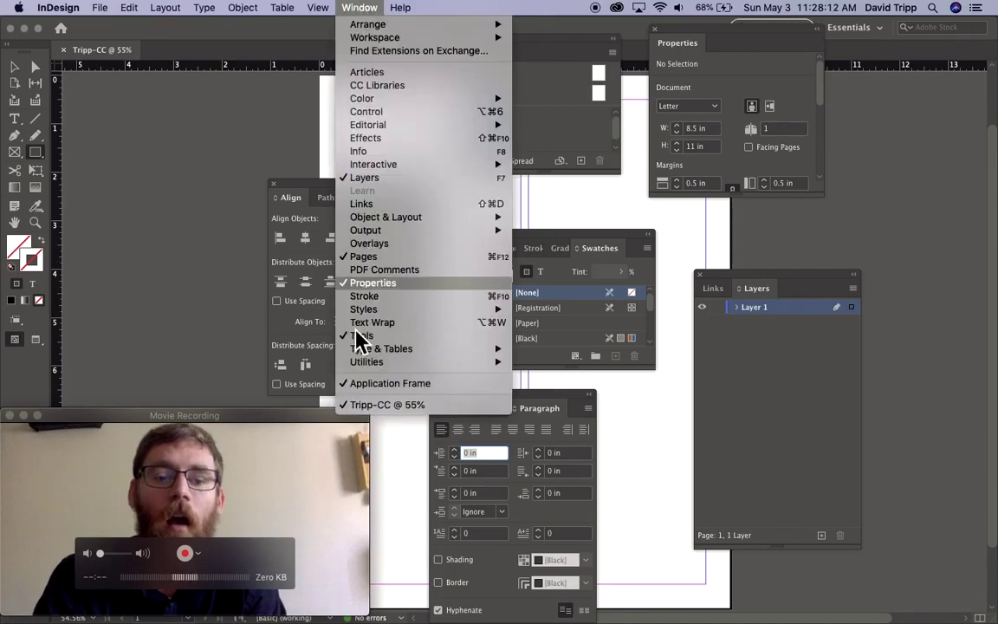
{"action": "mouse_move", "coordinate": [367, 353]}
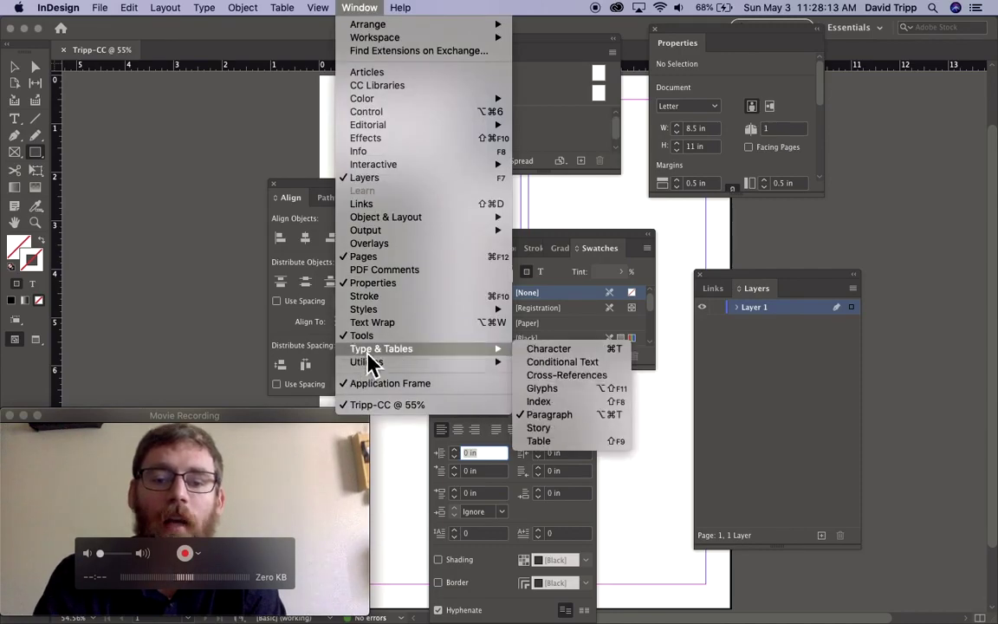
{"action": "left_click", "coordinate": [544, 389]}
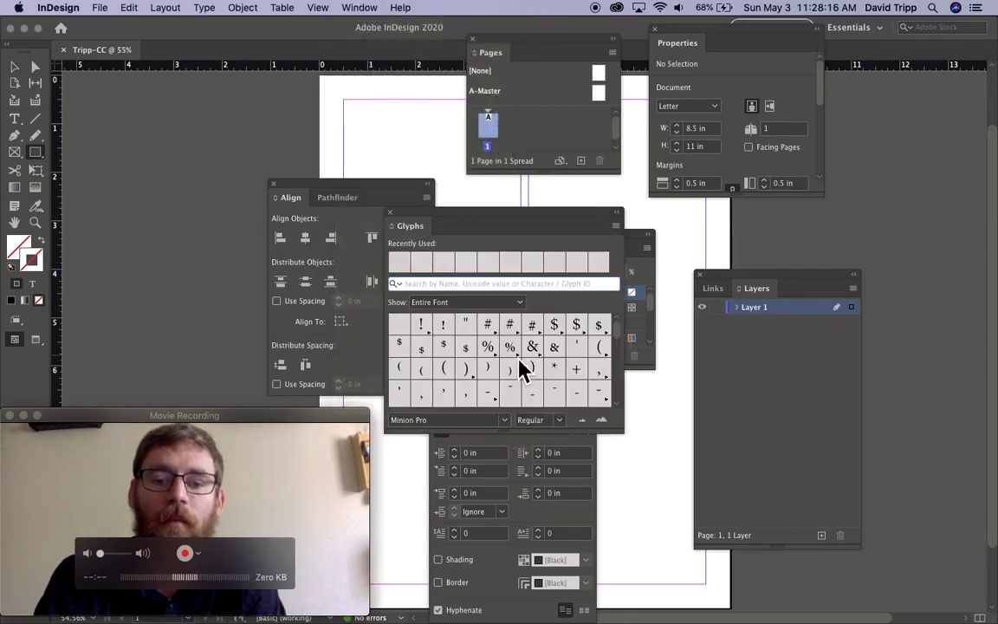
{"action": "scroll", "coordinate": [520, 368], "scroll_direction": "down", "scroll_amount": 15}
{"action": "scroll", "coordinate": [520, 368], "scroll_direction": "down", "scroll_amount": 2}
{"action": "left_click_drag", "start_coordinate": [415, 234], "coordinate": [580, 426]}
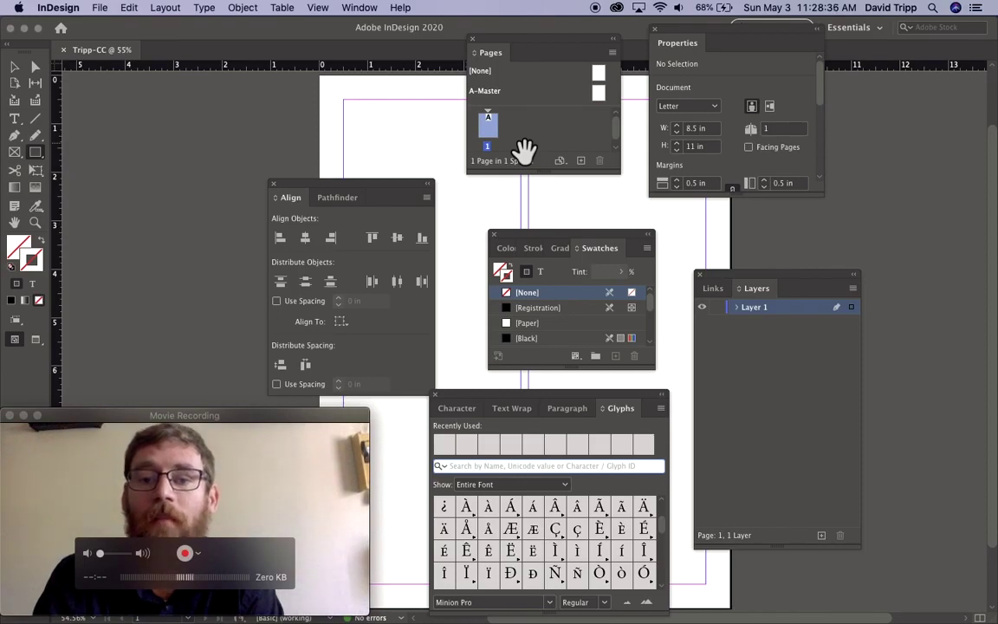
Make the Pages panel taller and group the Links, Layers and Properties panels with it
{"action": "left_click_drag", "start_coordinate": [557, 180], "coordinate": [556, 215]}
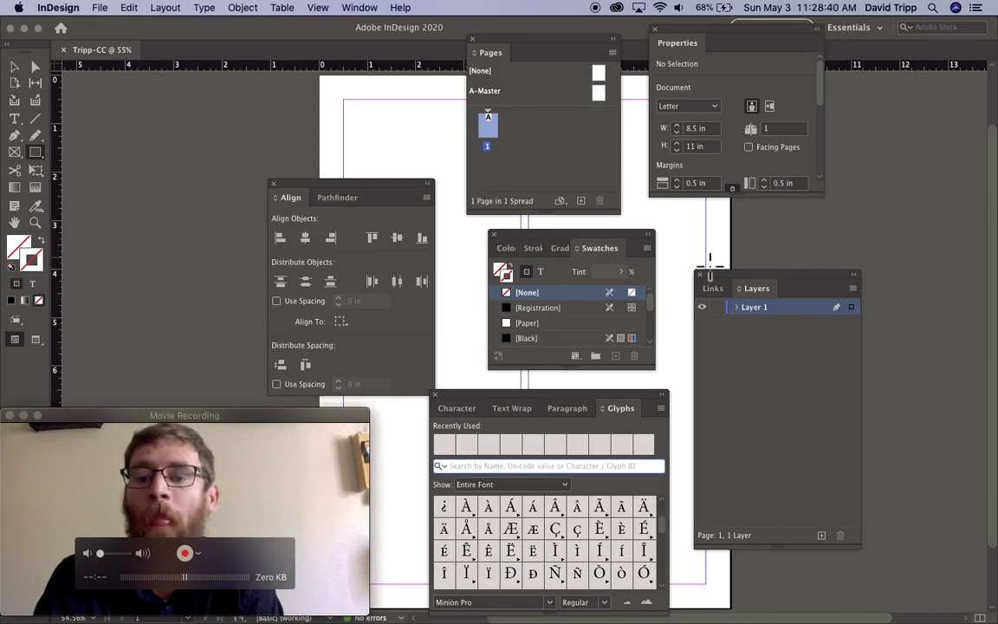
{"action": "left_click_drag", "start_coordinate": [713, 289], "coordinate": [526, 67]}
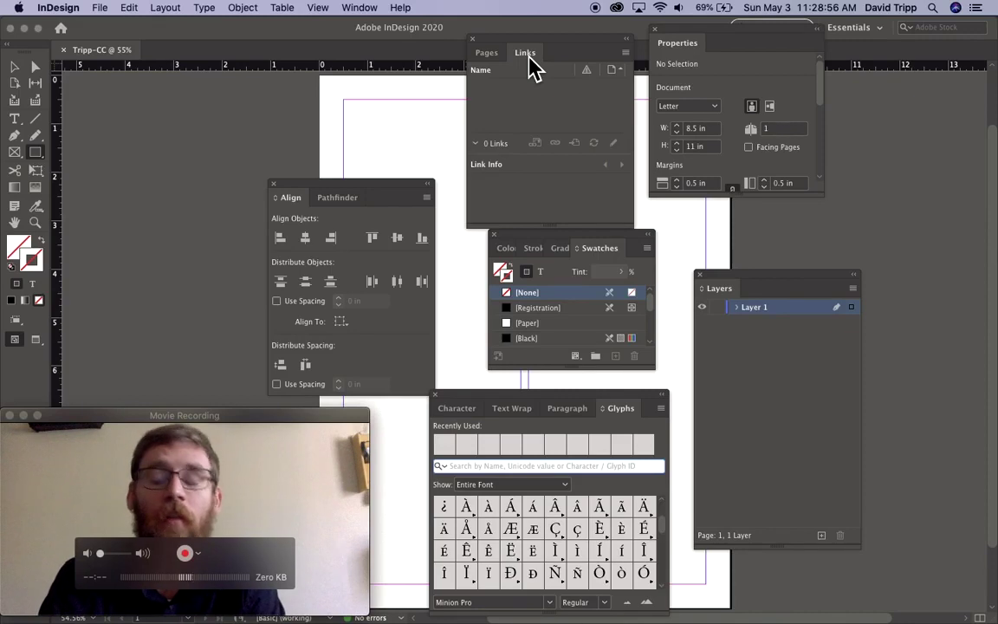
{"action": "left_click_drag", "start_coordinate": [718, 289], "coordinate": [622, 57]}
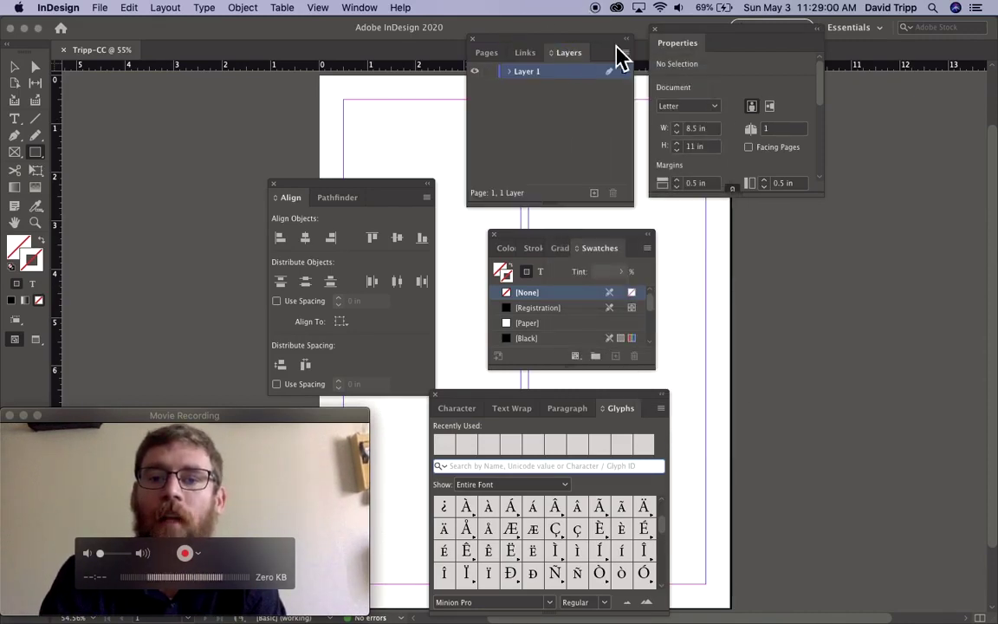
{"action": "left_click_drag", "start_coordinate": [681, 46], "coordinate": [611, 55]}
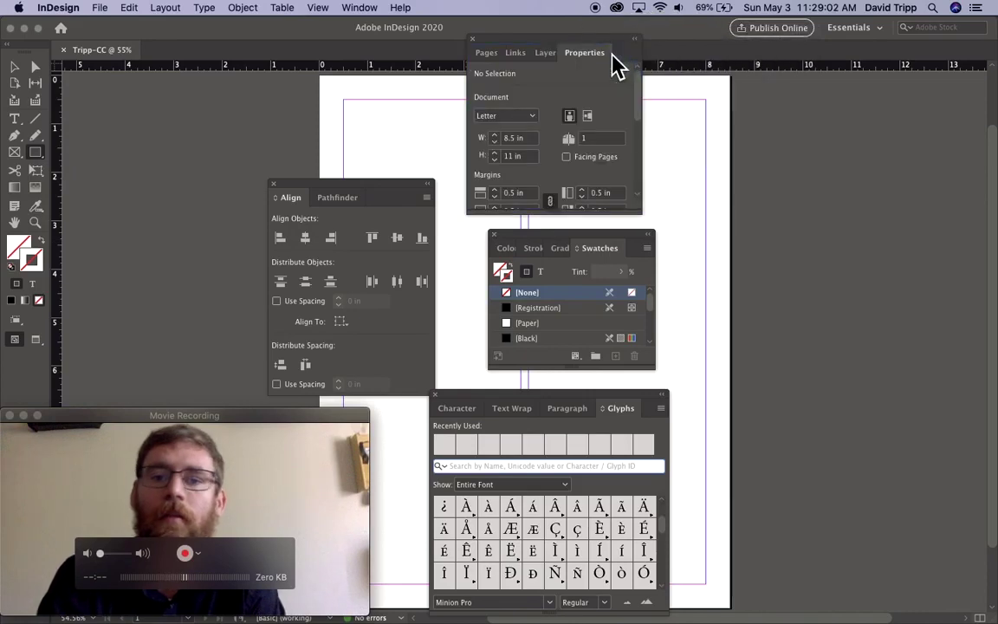
Stack the Swatches, Align and Glyphs groups beneath the Properties group and dock the whole stack along the workspace's right edge
{"action": "left_click_drag", "start_coordinate": [541, 39], "coordinate": [582, 36]}
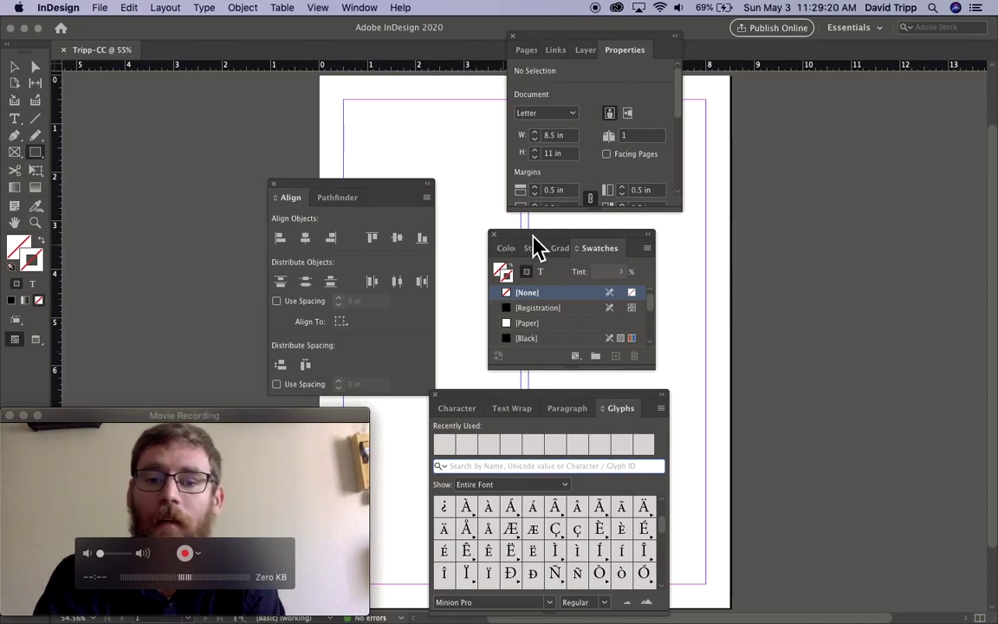
{"action": "left_click_drag", "start_coordinate": [534, 246], "coordinate": [555, 240]}
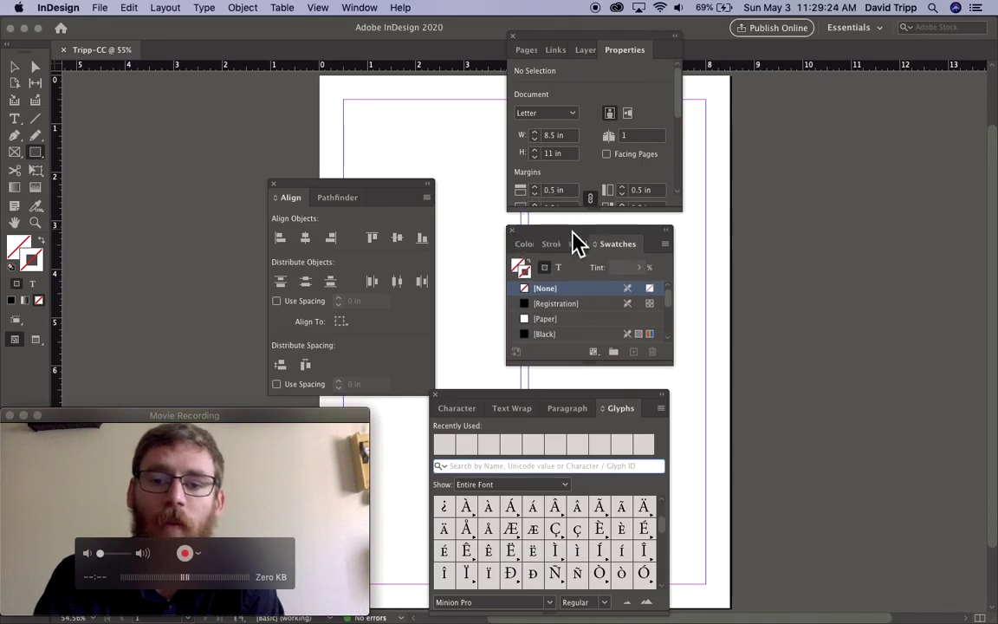
{"action": "mouse_move", "coordinate": [582, 238]}
{"action": "left_mouse_down"}
{"action": "mouse_move", "coordinate": [575, 218]}
{"action": "mouse_move", "coordinate": [590, 223]}
{"action": "mouse_move", "coordinate": [595, 243]}
{"action": "mouse_move", "coordinate": [584, 214]}
{"action": "mouse_move", "coordinate": [601, 218]}
{"action": "mouse_move", "coordinate": [575, 249]}
{"action": "mouse_move", "coordinate": [583, 211]}
{"action": "mouse_move", "coordinate": [593, 223]}
{"action": "mouse_move", "coordinate": [572, 229]}
{"action": "mouse_move", "coordinate": [586, 214]}
{"action": "mouse_move", "coordinate": [590, 222]}
{"action": "left_mouse_up"}
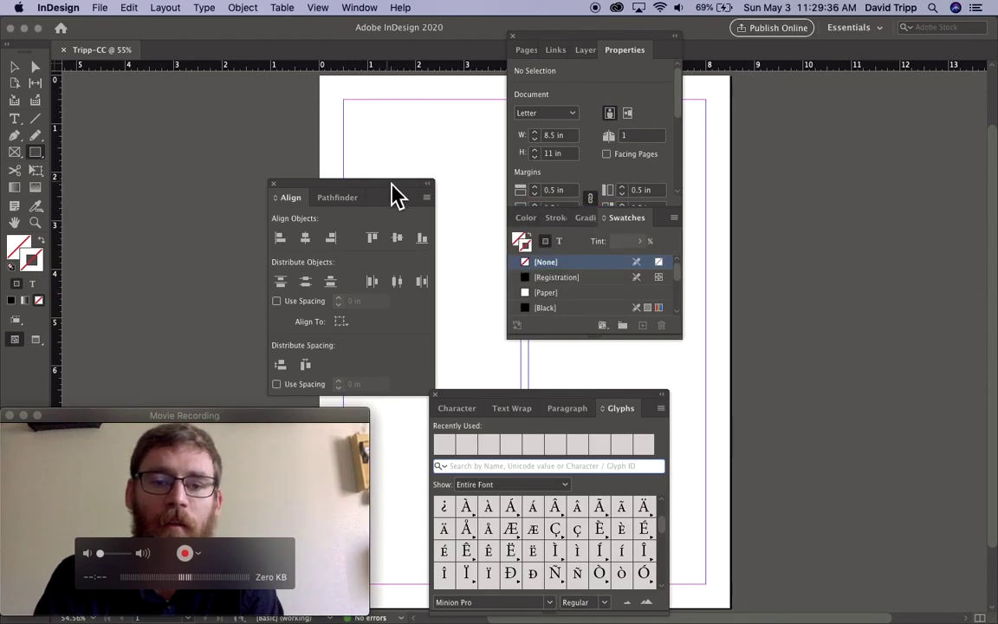
{"action": "left_click_drag", "start_coordinate": [391, 196], "coordinate": [620, 345]}
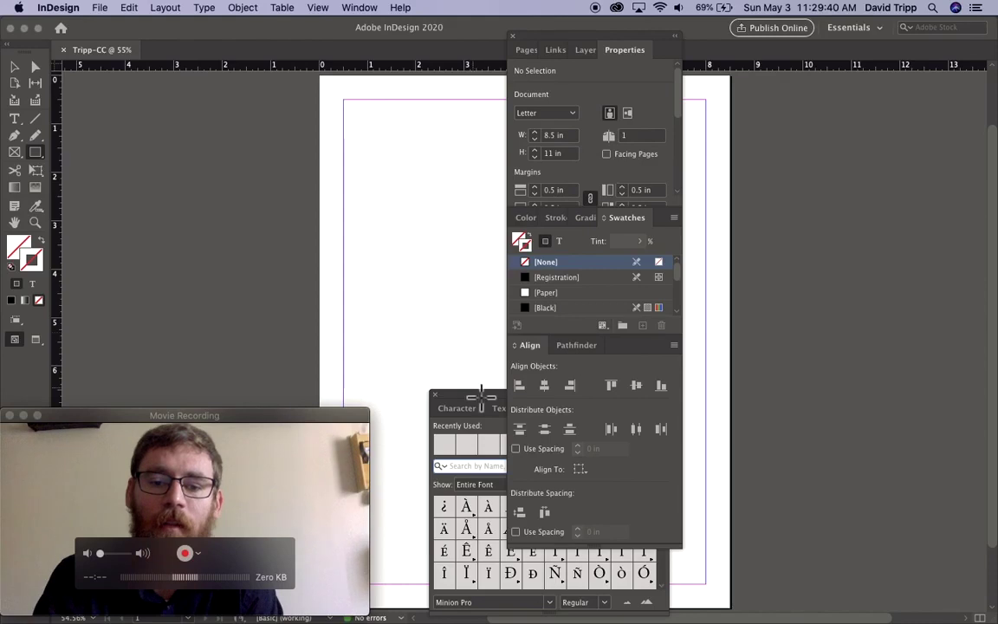
{"action": "left_click_drag", "start_coordinate": [474, 395], "coordinate": [554, 551]}
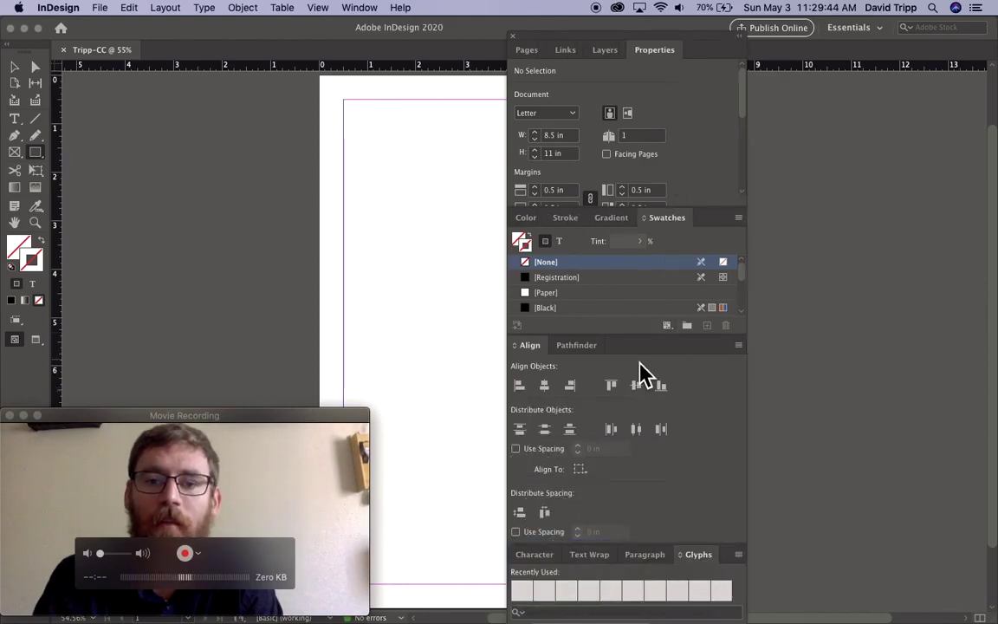
{"action": "left_click_drag", "start_coordinate": [557, 40], "coordinate": [993, 100]}
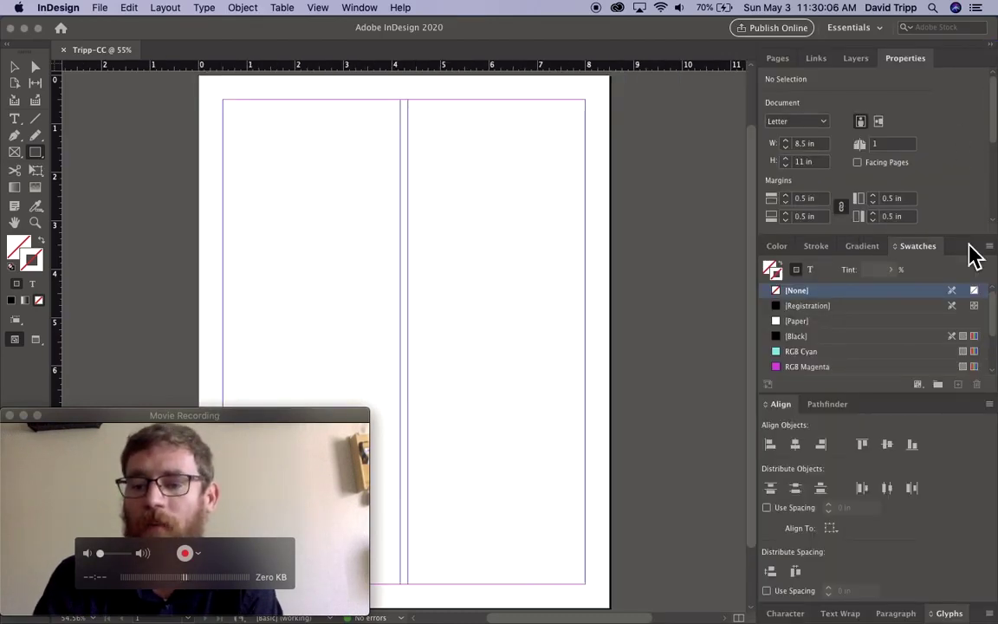
Collapse the docked Swatches and Align groups and expand the bottom group with the Character panel in front
{"action": "left_click", "coordinate": [768, 406]}
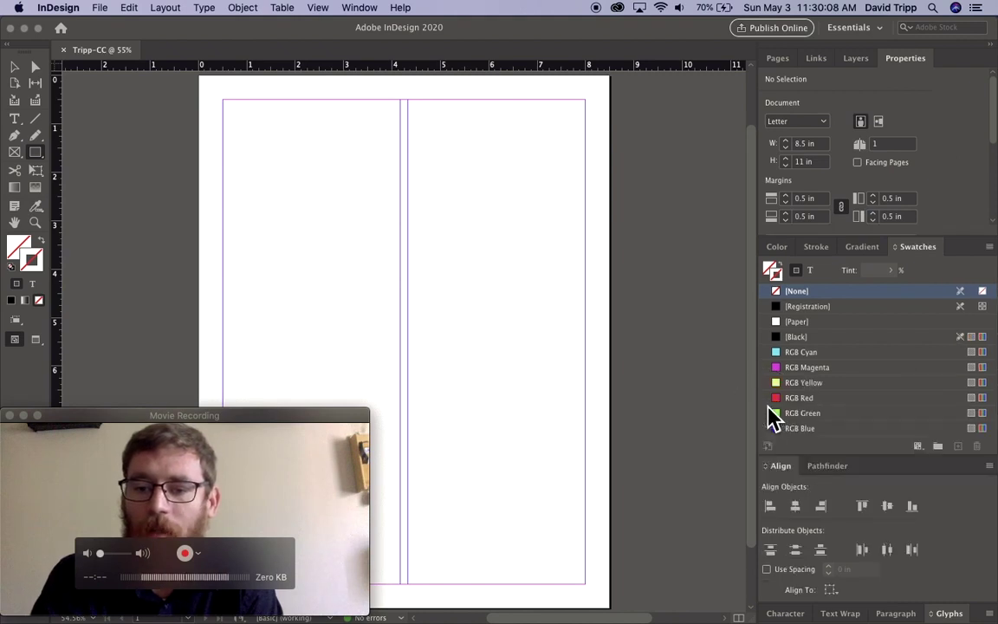
{"action": "left_click", "coordinate": [784, 470]}
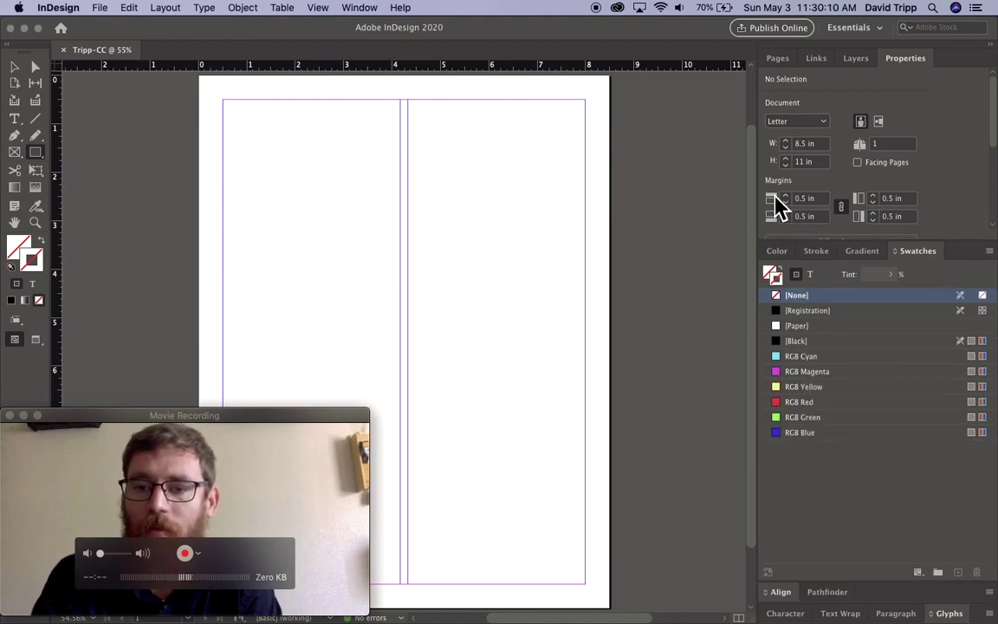
{"action": "left_click", "coordinate": [919, 249]}
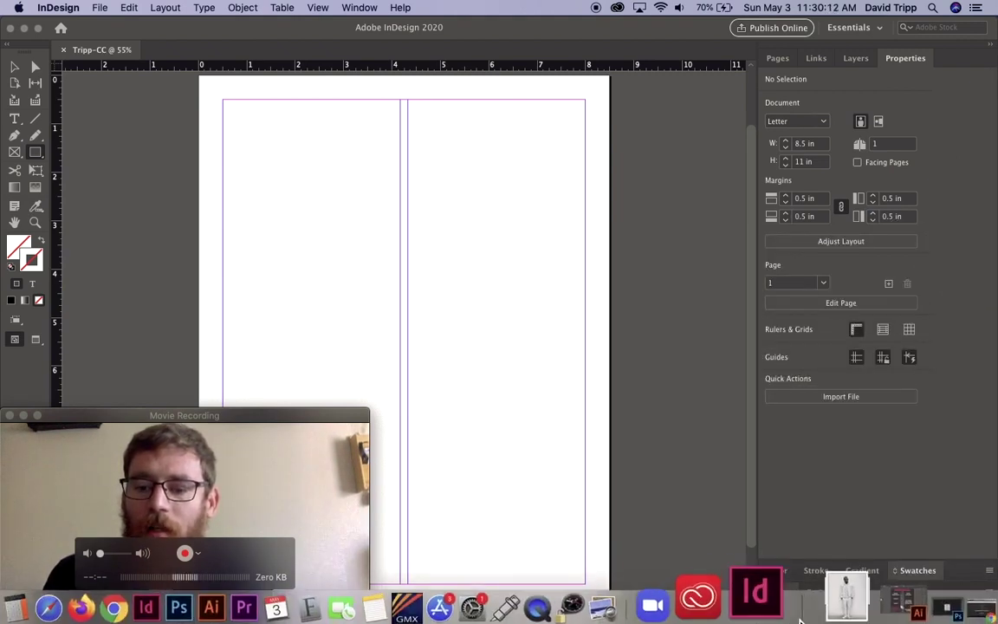
{"action": "left_click", "coordinate": [785, 613]}
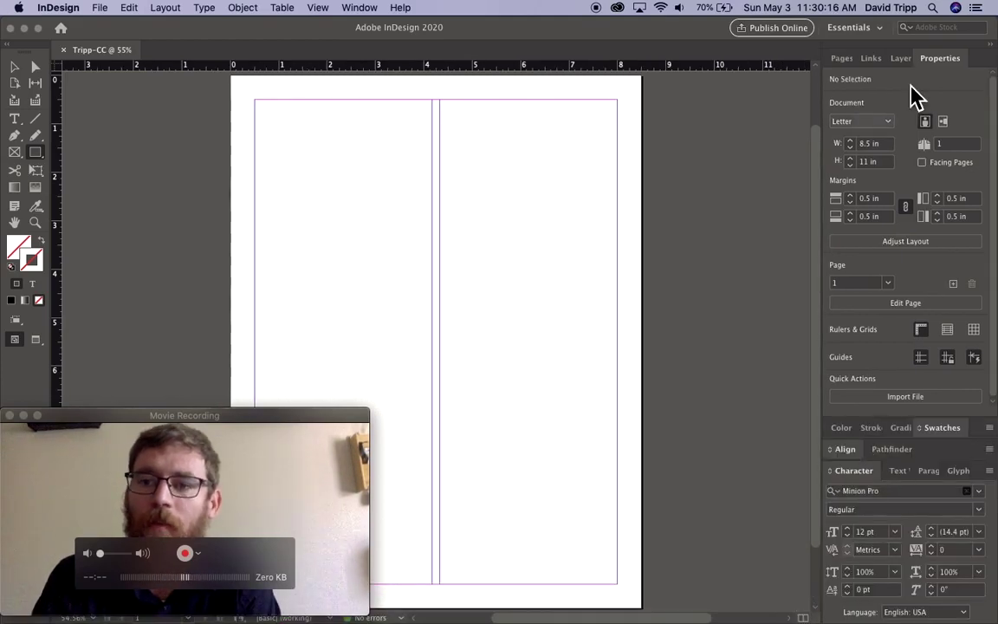
Collapse the docked panel stack to labelled icons, open the Pages panel from it, and make that panel taller
{"action": "left_click", "coordinate": [992, 48]}
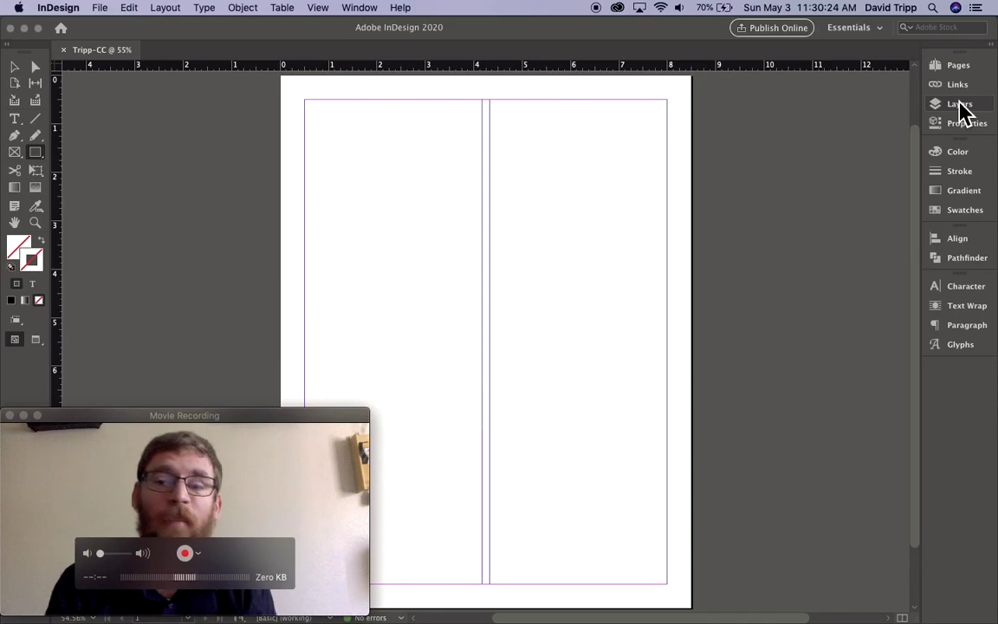
{"action": "left_click", "coordinate": [953, 69]}
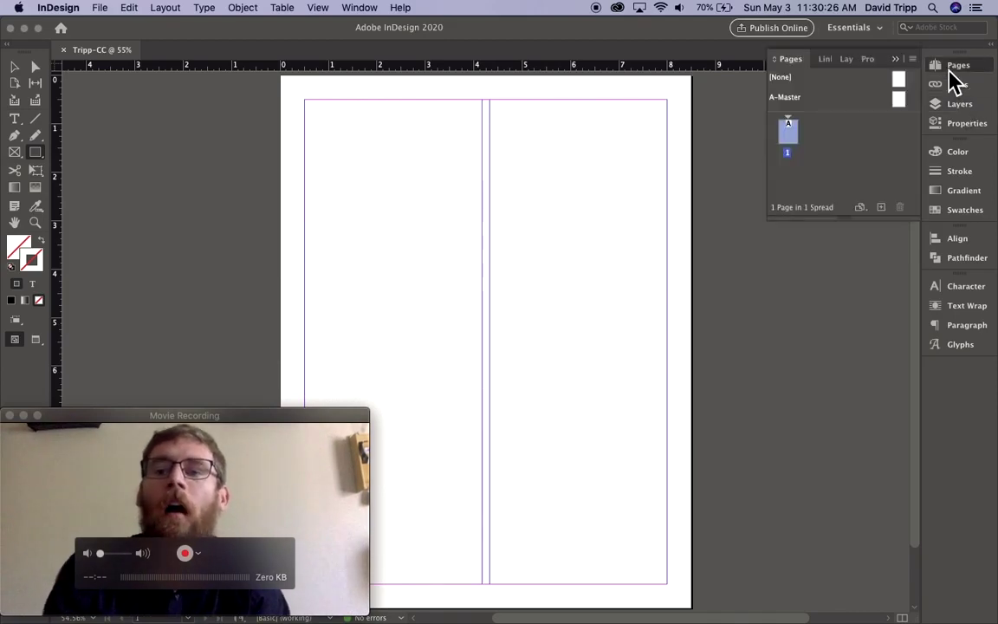
{"action": "left_click_drag", "start_coordinate": [847, 220], "coordinate": [847, 303]}
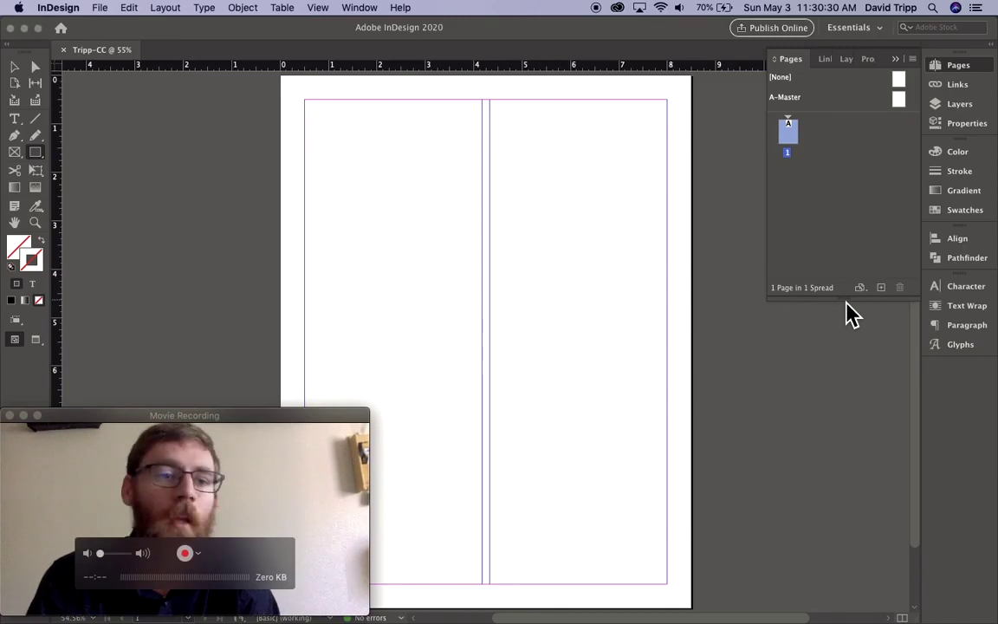
Show the Control panel and compare its options with the Type, Pencil and Selection tools active
{"action": "left_click", "coordinate": [371, 8]}
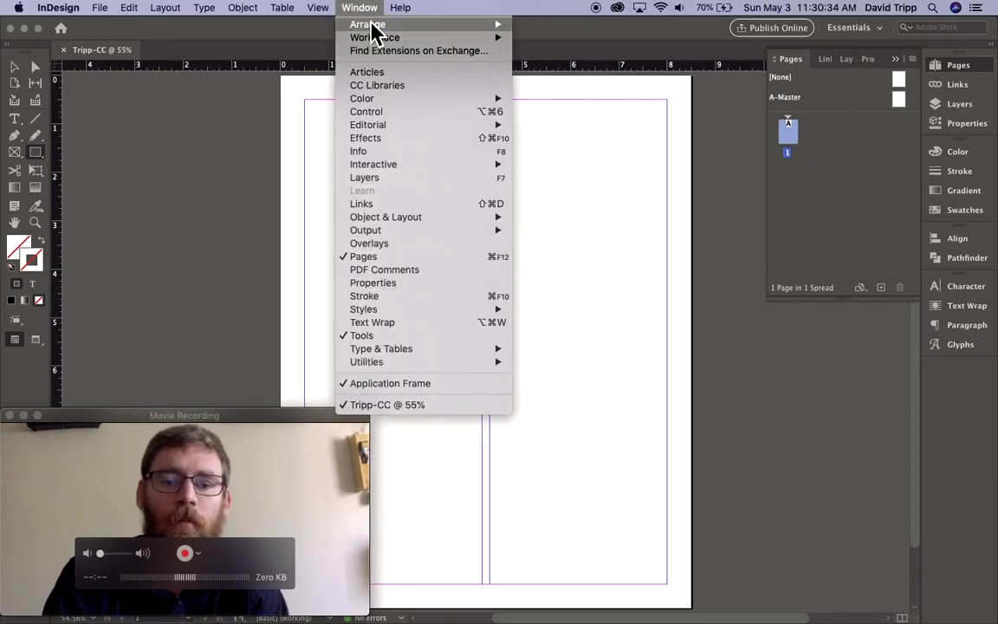
{"action": "left_click", "coordinate": [378, 123]}
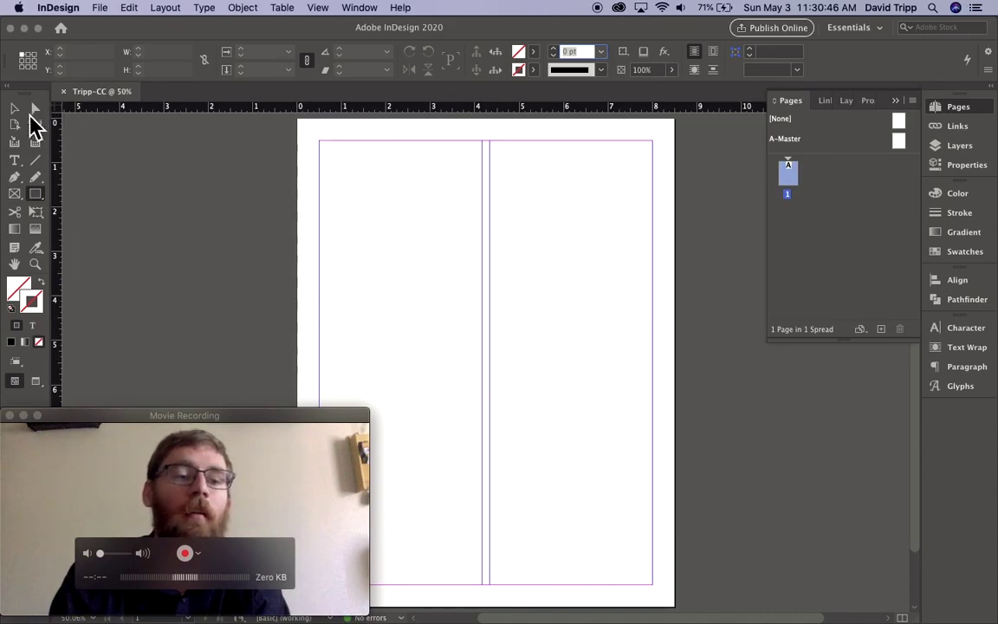
{"action": "left_click", "coordinate": [15, 163]}
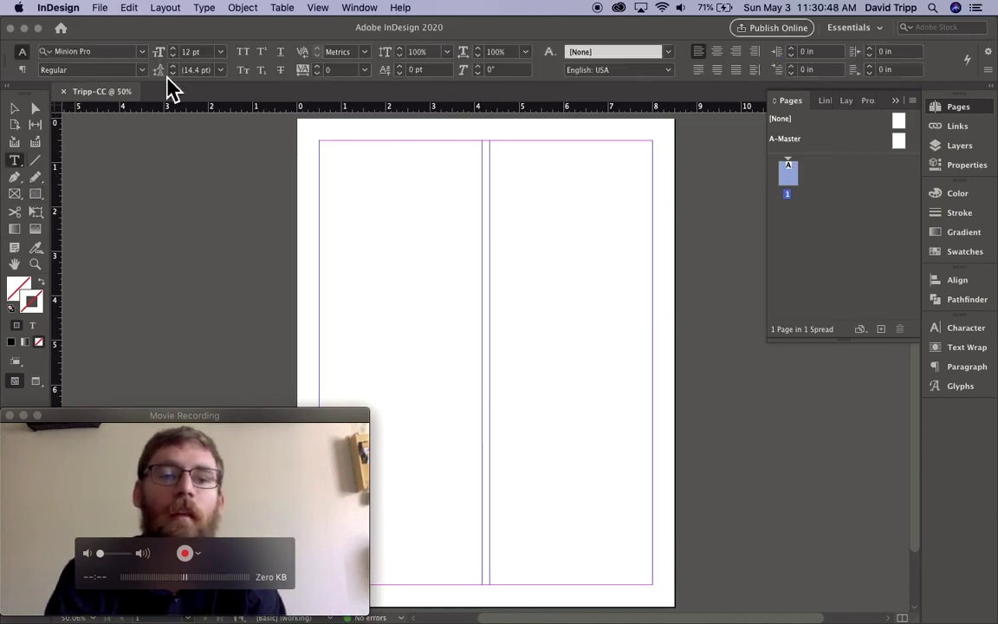
{"action": "left_click", "coordinate": [39, 179]}
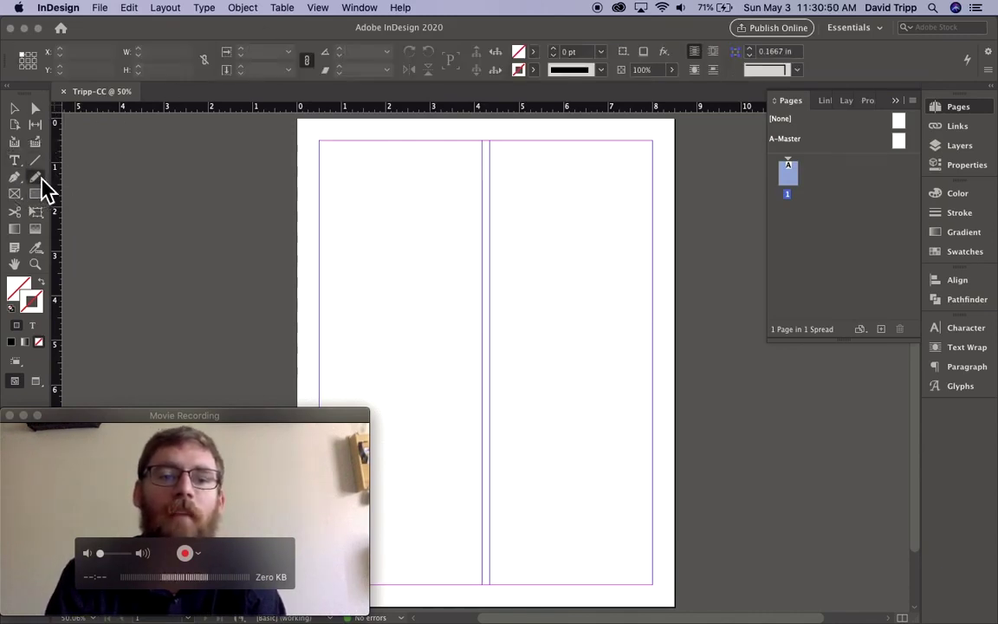
{"action": "left_click", "coordinate": [16, 111]}
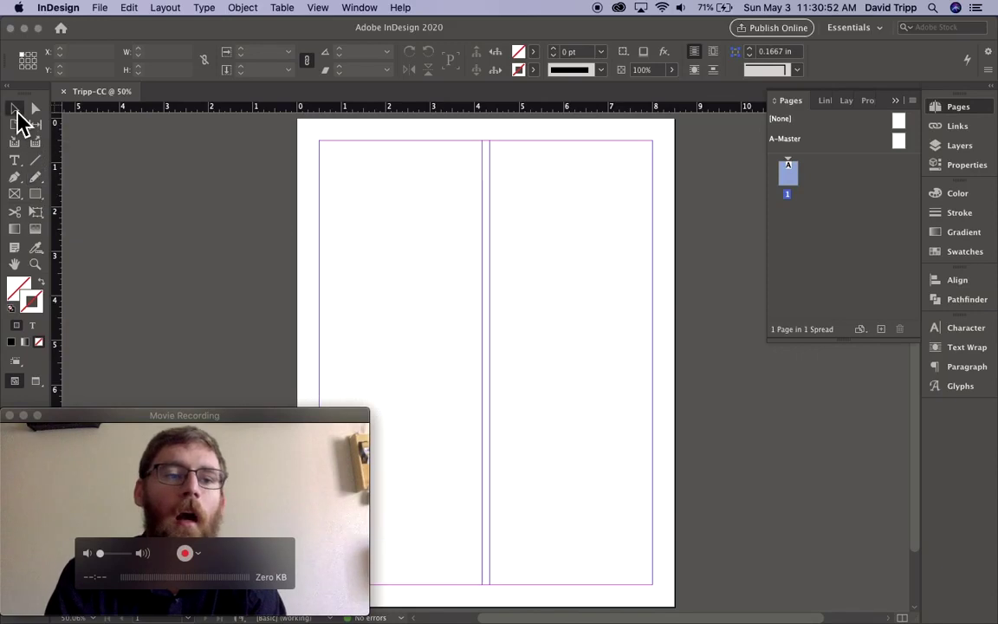
{"action": "left_click", "coordinate": [14, 161]}
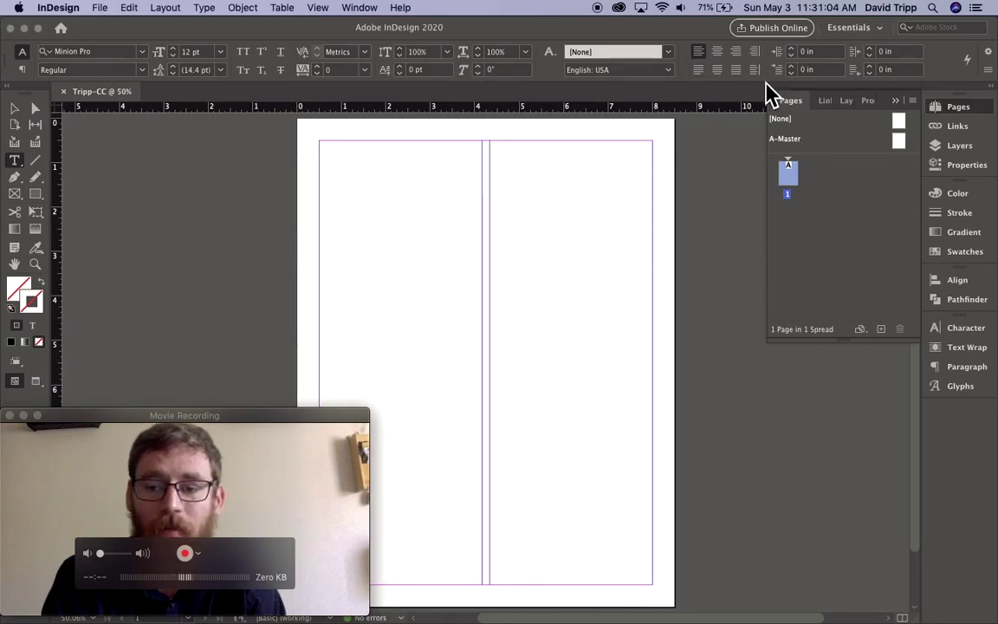
Open the Character panel to compare its settings with the Control panel's type options, and collapse it again
{"action": "left_click", "coordinate": [963, 331]}
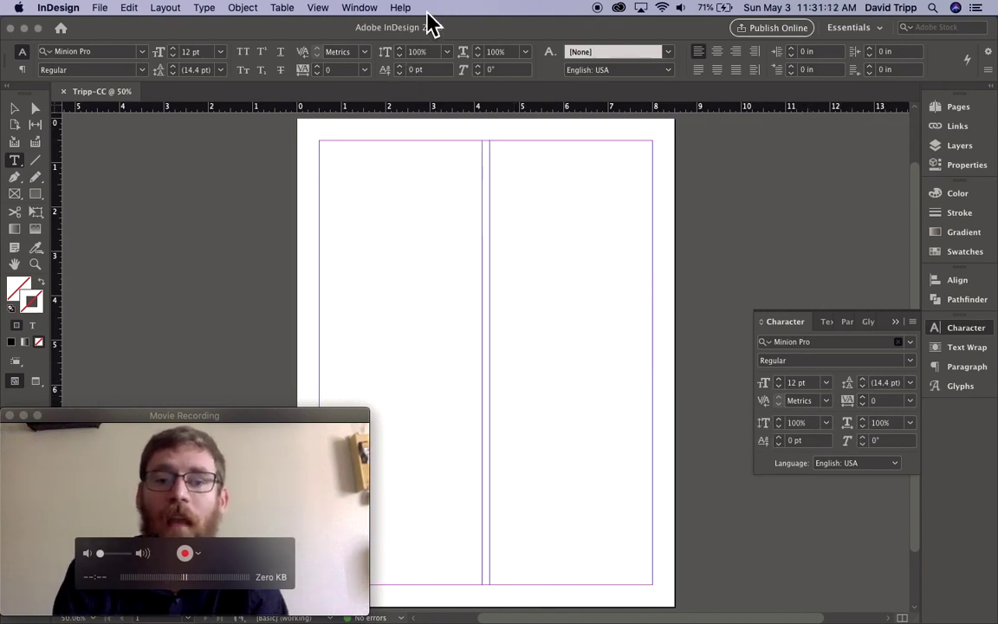
{"action": "left_click", "coordinate": [893, 322]}
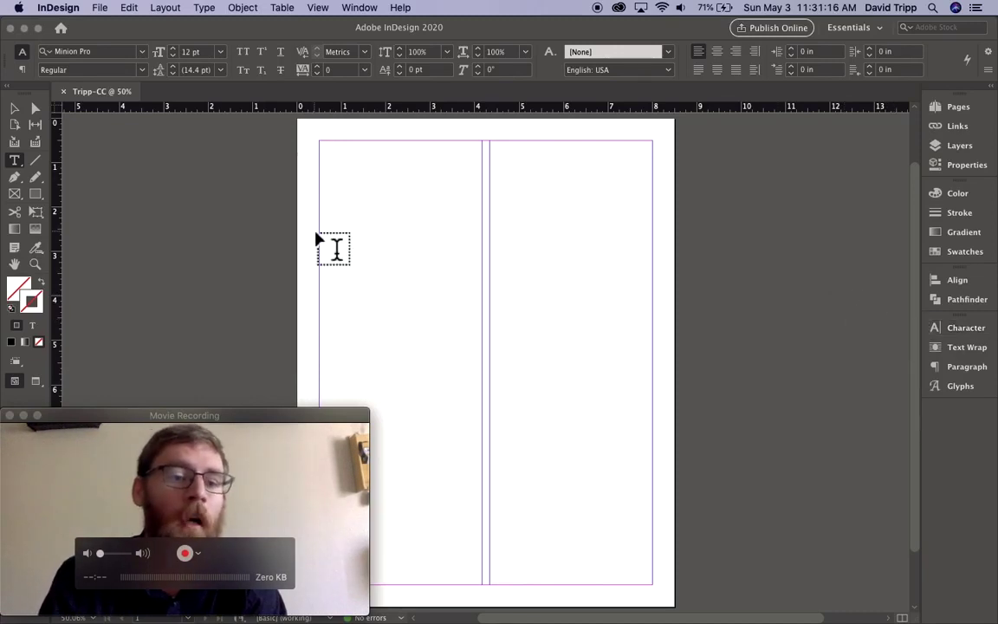
{"action": "left_click", "coordinate": [14, 109]}
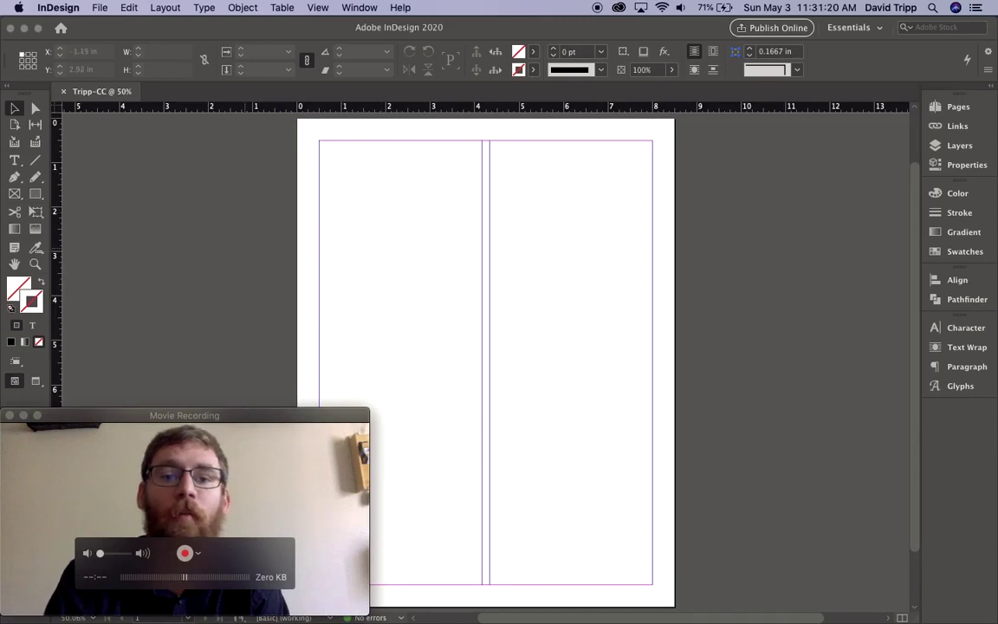
Draw a rectangular placeholder frame about 5.88 by 6.04 in across both columns and move it to about X 1.55 in, Y 0.88 in
{"action": "left_click", "coordinate": [17, 198]}
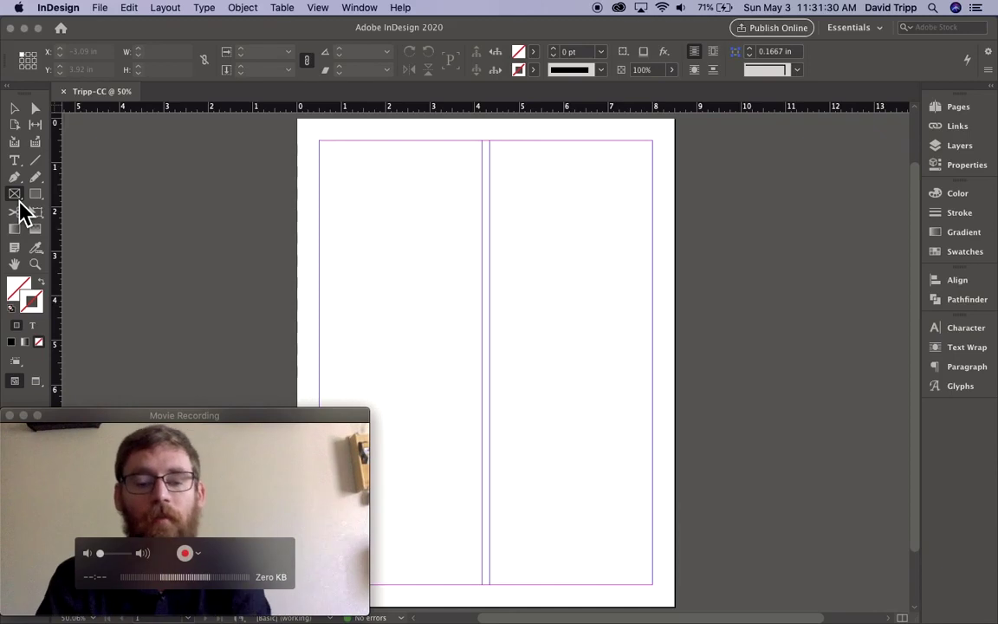
{"action": "left_click_drag", "start_coordinate": [356, 183], "coordinate": [619, 451]}
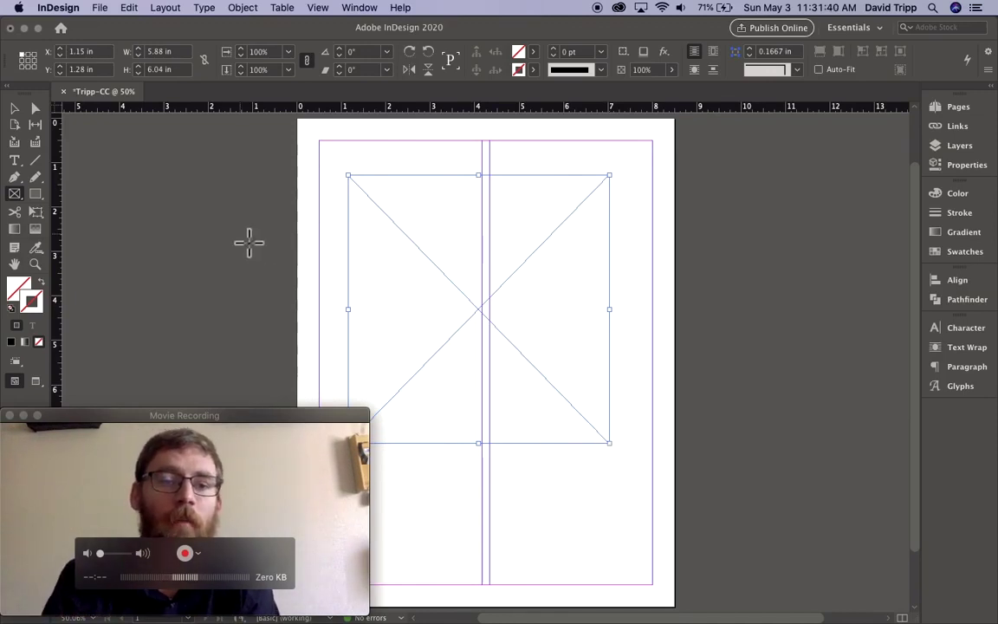
{"action": "left_click", "coordinate": [16, 110]}
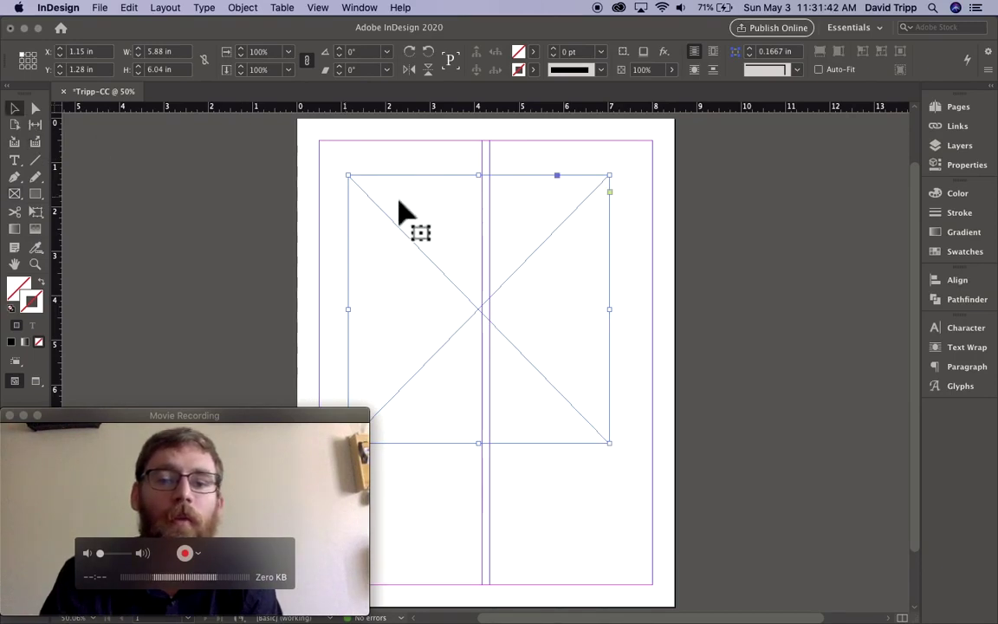
{"action": "left_click_drag", "start_coordinate": [445, 285], "coordinate": [508, 271]}
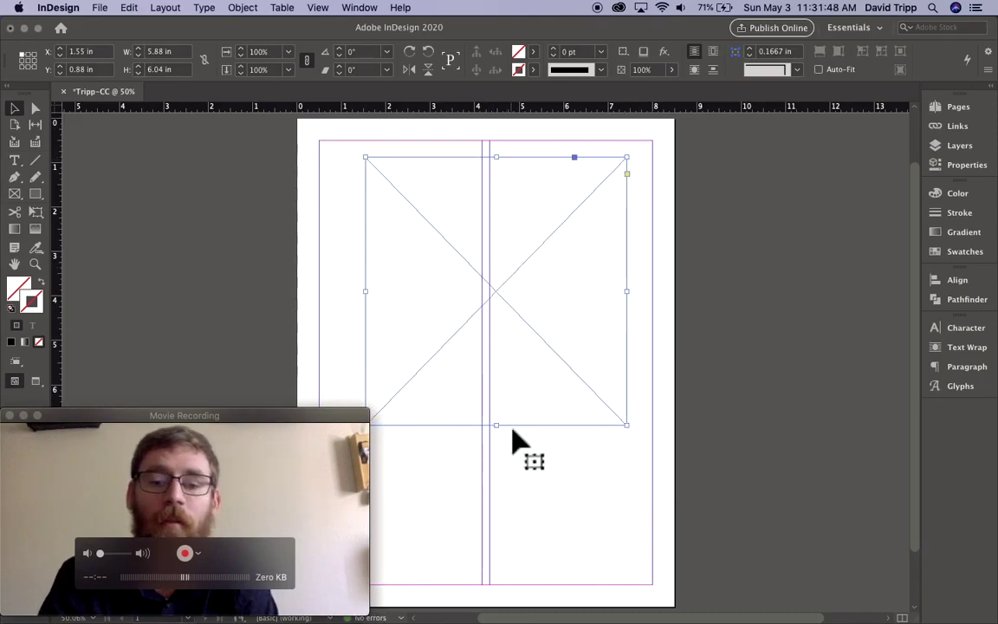
{"action": "left_click", "coordinate": [286, 474]}
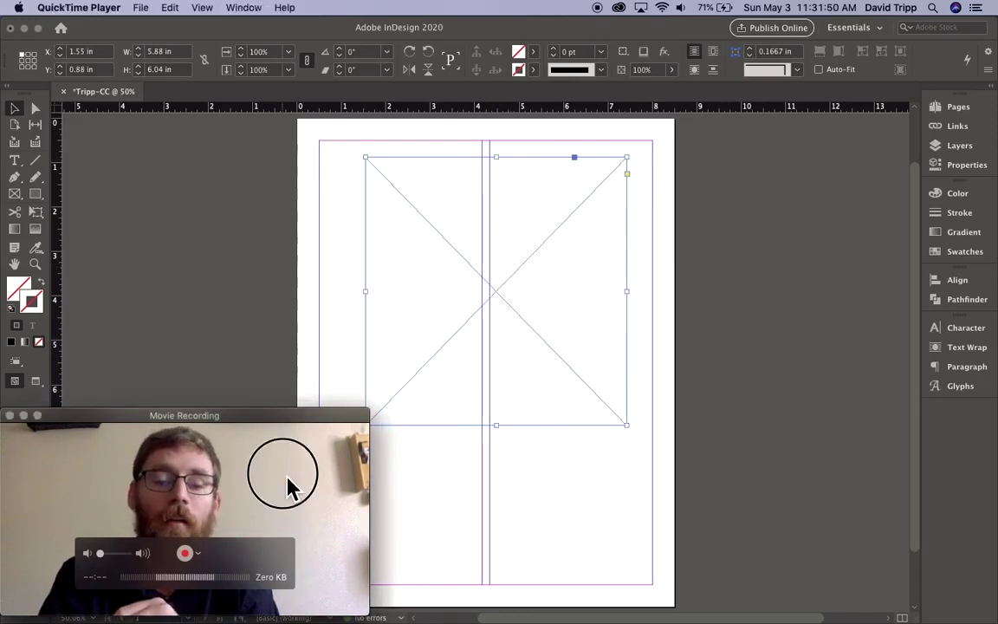
{"action": "left_click", "coordinate": [532, 461]}
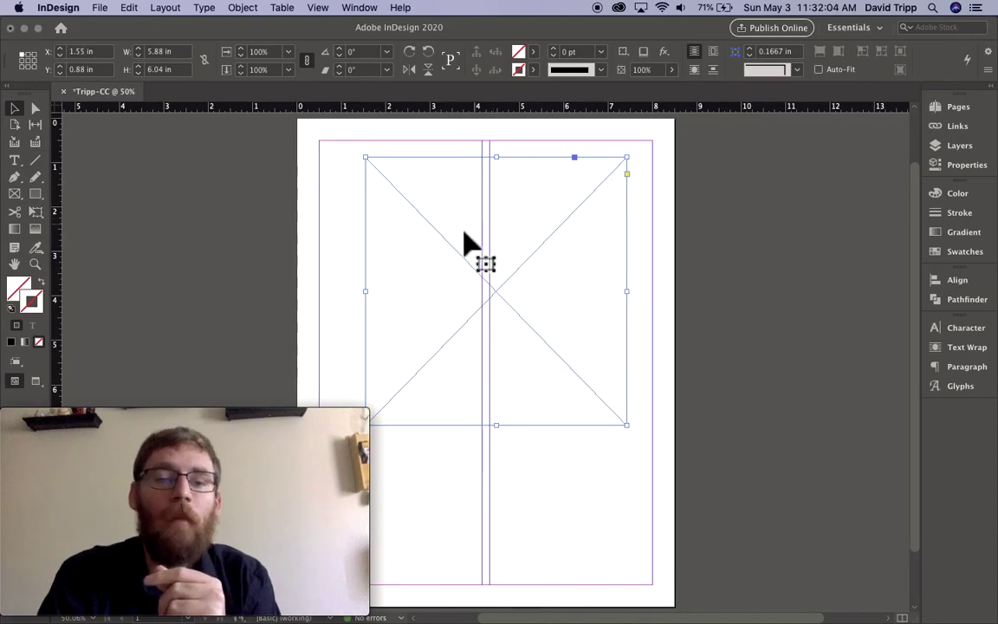
Place Kendrick.jpg from the Desktop into the frame and shift the image inside it to bring the man's head into the crop
{"action": "left_click", "coordinate": [101, 8]}
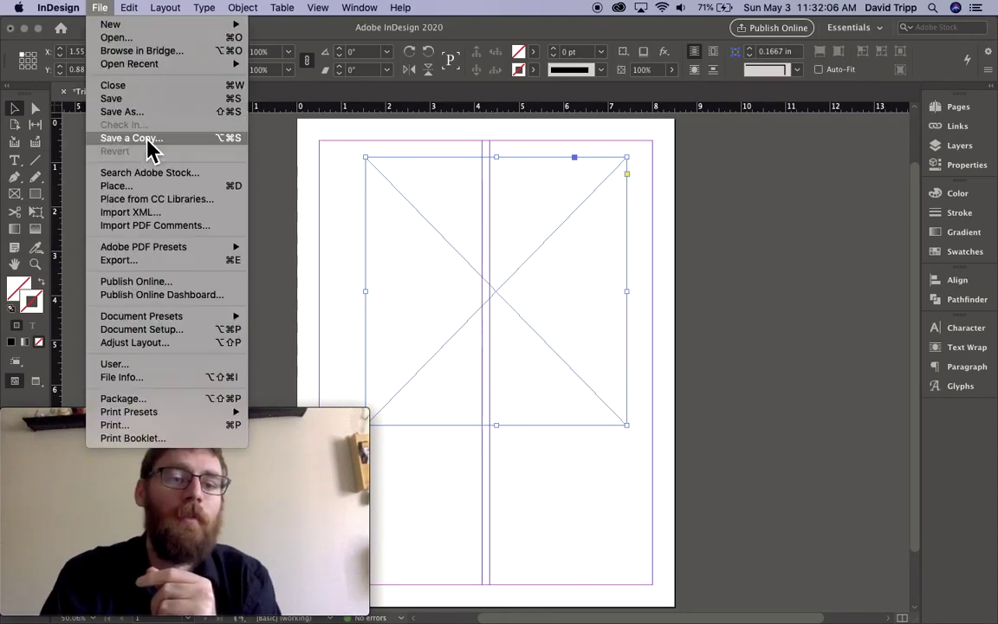
{"action": "left_click", "coordinate": [143, 189]}
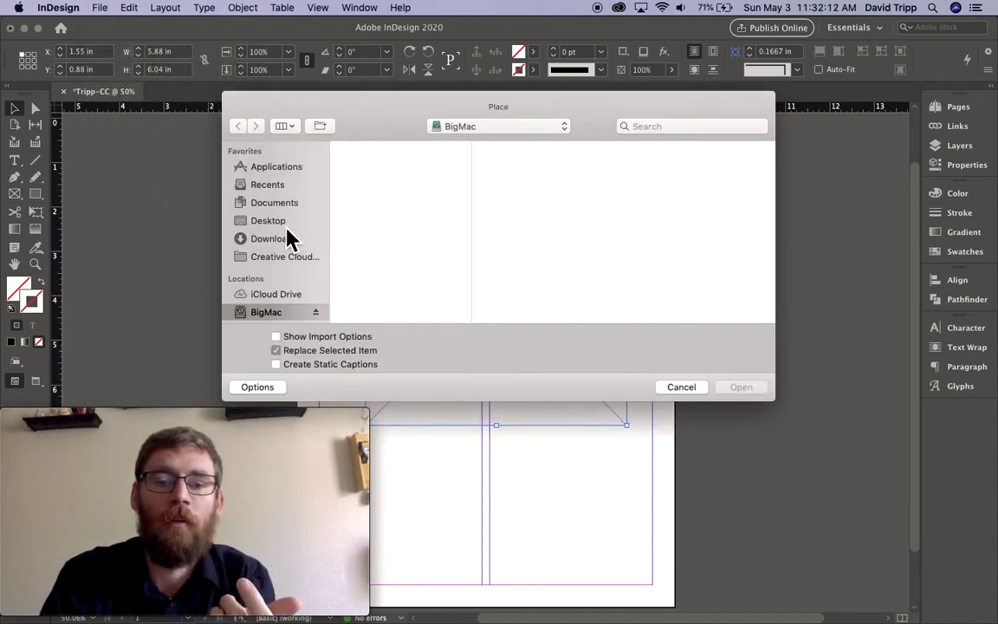
{"action": "left_click", "coordinate": [287, 227]}
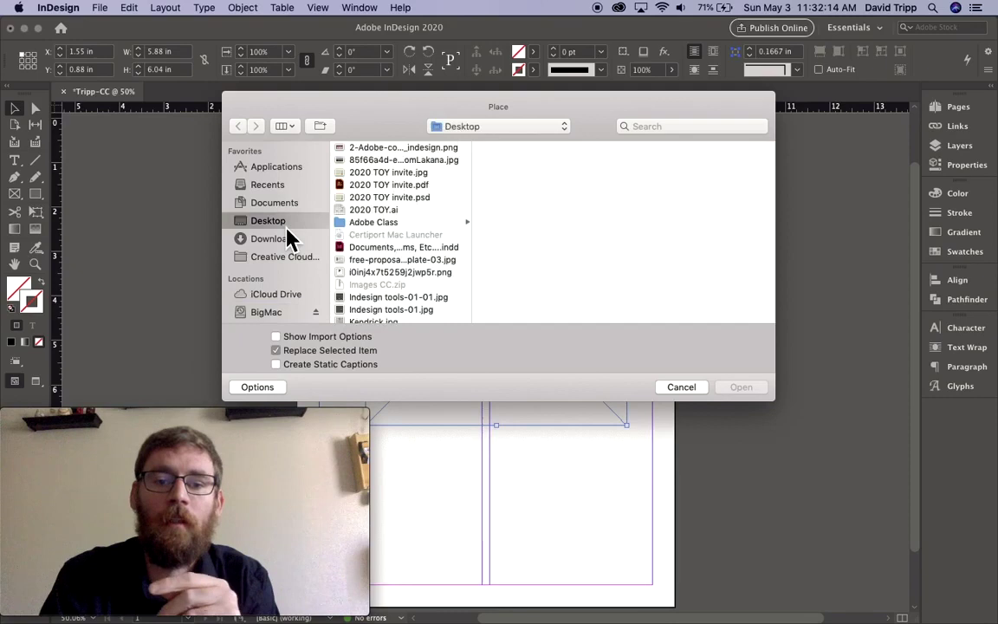
{"action": "scroll", "coordinate": [410, 284], "scroll_direction": "down", "scroll_amount": 5}
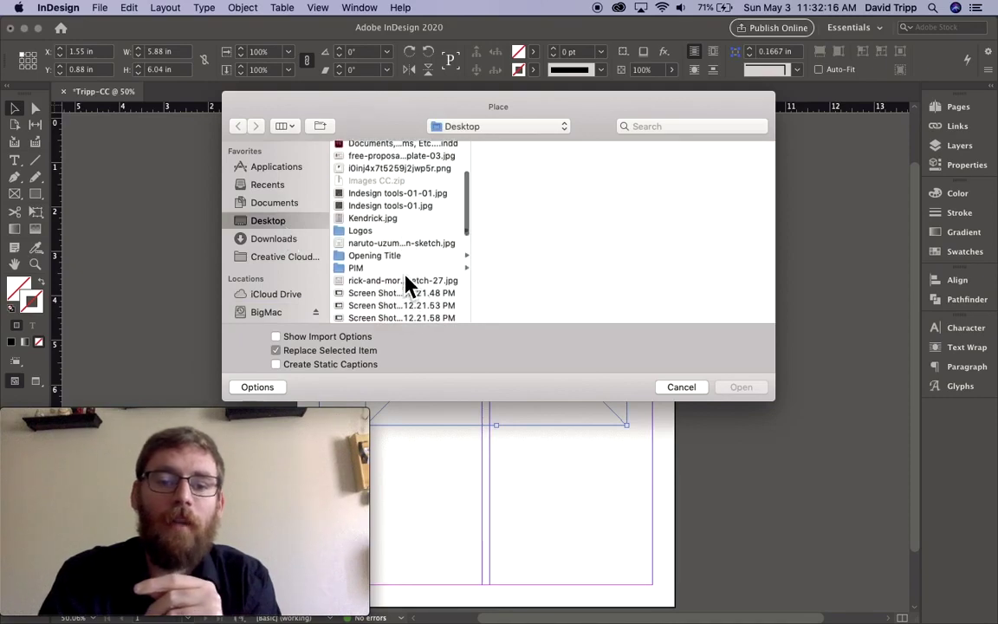
{"action": "left_click", "coordinate": [392, 214]}
{"action": "left_click", "coordinate": [741, 388]}
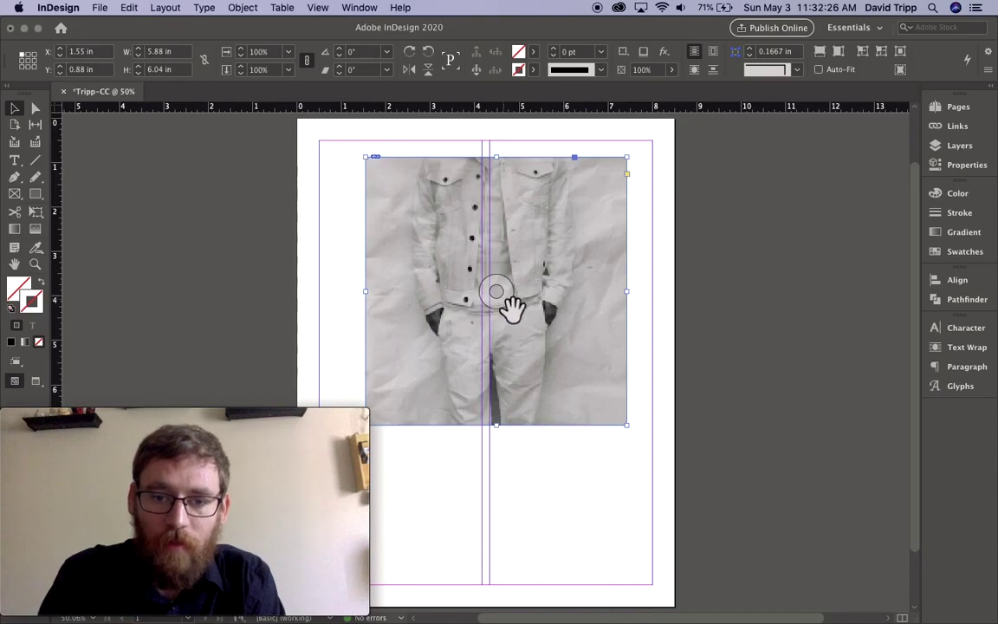
{"action": "left_click_drag", "start_coordinate": [507, 301], "coordinate": [502, 362]}
{"action": "left_click_drag", "start_coordinate": [497, 299], "coordinate": [523, 318]}
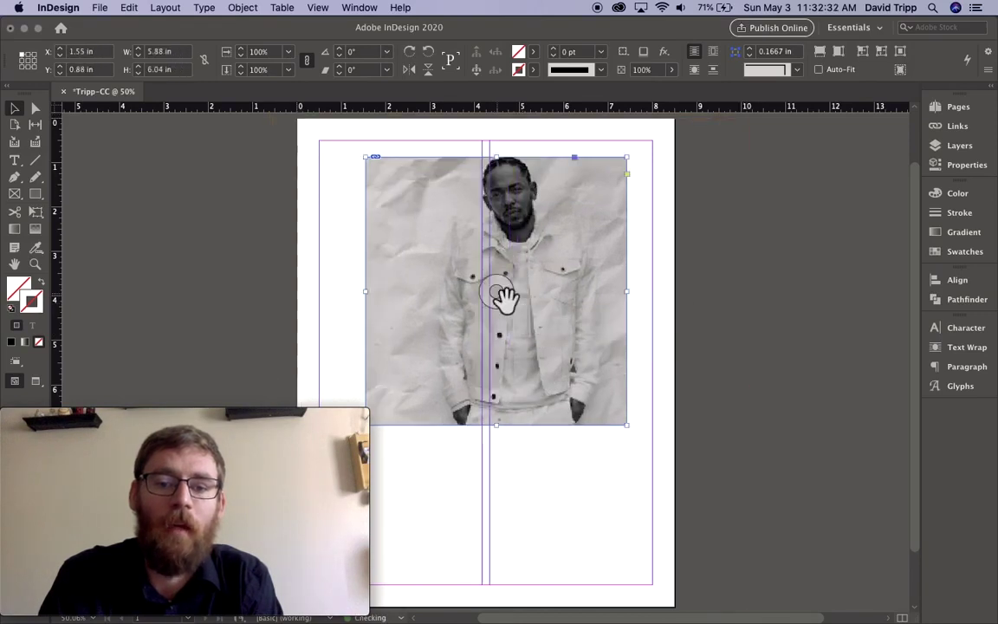
Crop the image by narrowing its frame to about 3.4 in, and widen the frame again to about 6.14 in
{"action": "left_click_drag", "start_coordinate": [627, 295], "coordinate": [517, 297]}
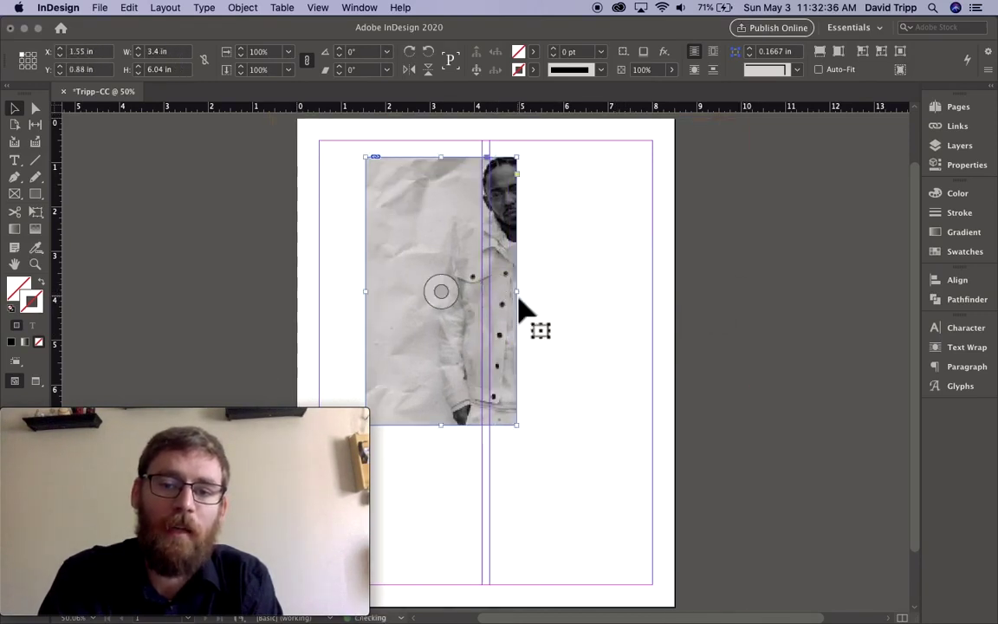
{"action": "left_click", "coordinate": [362, 291]}
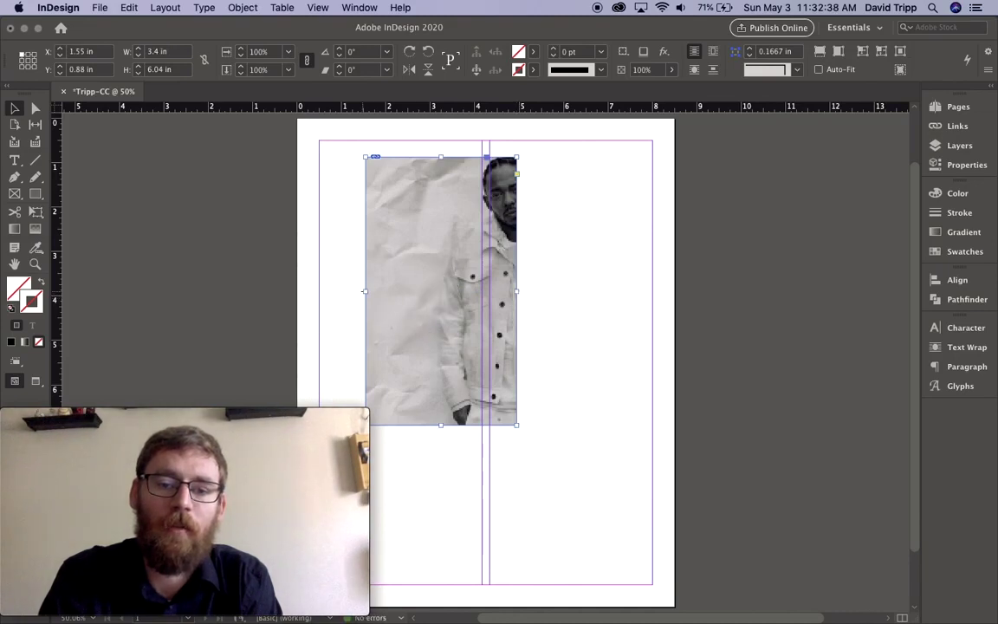
{"action": "left_click_drag", "start_coordinate": [518, 295], "coordinate": [639, 300]}
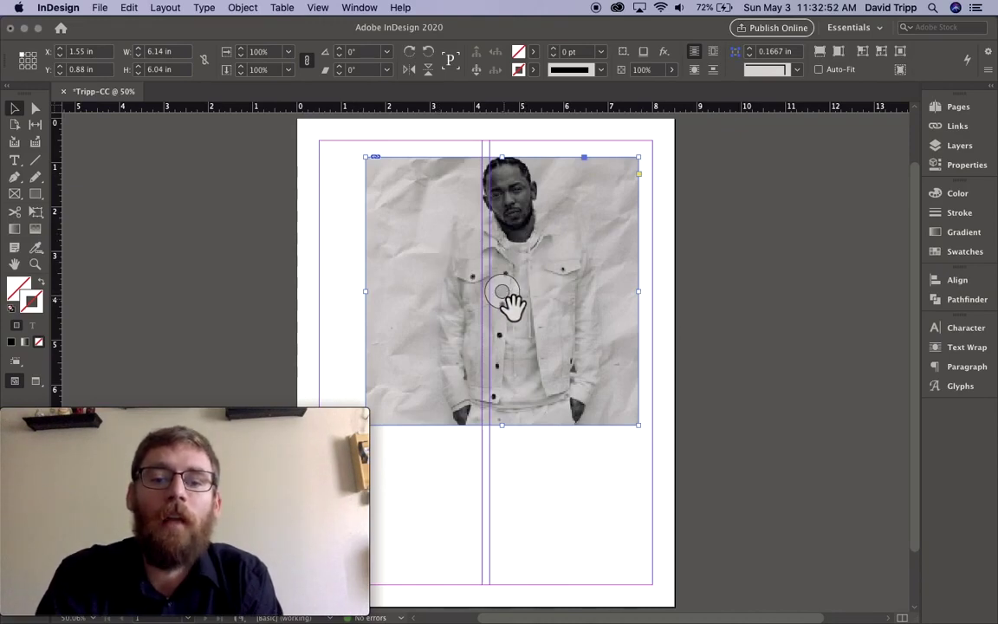
Nudge the image inside the frame and adjust the frame's side edges to about 6.98 in wide, starting at about X 0.81 in
{"action": "mouse_move", "coordinate": [511, 305]}
{"action": "left_mouse_down"}
{"action": "mouse_move", "coordinate": [496, 328]}
{"action": "mouse_move", "coordinate": [479, 328]}
{"action": "mouse_move", "coordinate": [512, 303]}
{"action": "mouse_move", "coordinate": [477, 325]}
{"action": "mouse_move", "coordinate": [459, 313]}
{"action": "mouse_move", "coordinate": [486, 309]}
{"action": "mouse_move", "coordinate": [491, 327]}
{"action": "mouse_move", "coordinate": [464, 301]}
{"action": "mouse_move", "coordinate": [507, 309]}
{"action": "left_mouse_up"}
{"action": "left_click_drag", "start_coordinate": [366, 295], "coordinate": [267, 294]}
{"action": "mouse_move", "coordinate": [641, 294]}
{"action": "left_mouse_down"}
{"action": "mouse_move", "coordinate": [742, 292]}
{"action": "mouse_move", "coordinate": [788, 303]}
{"action": "mouse_move", "coordinate": [678, 284]}
{"action": "mouse_move", "coordinate": [644, 292]}
{"action": "left_mouse_up"}
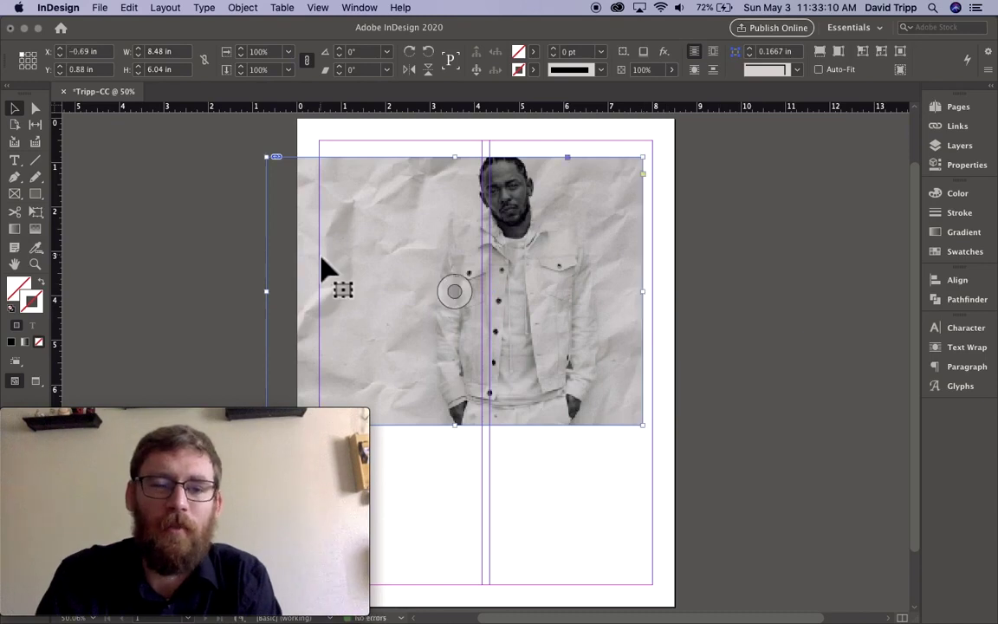
{"action": "left_click_drag", "start_coordinate": [276, 302], "coordinate": [337, 300]}
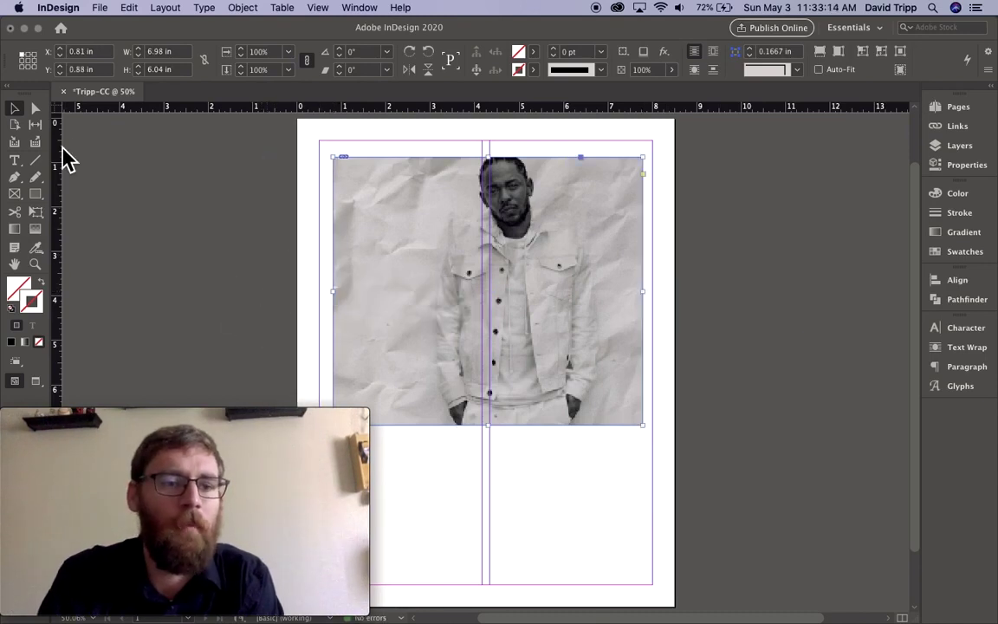
Select the image inside the frame, scale it to about 78%, and reposition it within the crop
{"action": "left_click", "coordinate": [36, 108]}
{"action": "left_click", "coordinate": [417, 232]}
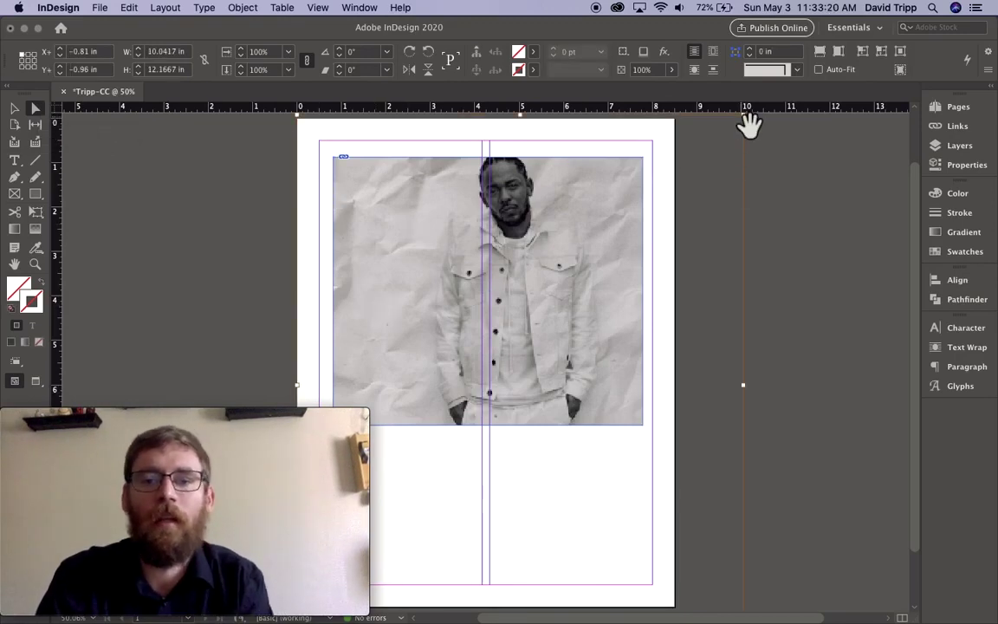
{"action": "left_click_drag", "start_coordinate": [744, 117], "coordinate": [646, 233]}
{"action": "left_click_drag", "start_coordinate": [590, 319], "coordinate": [595, 213]}
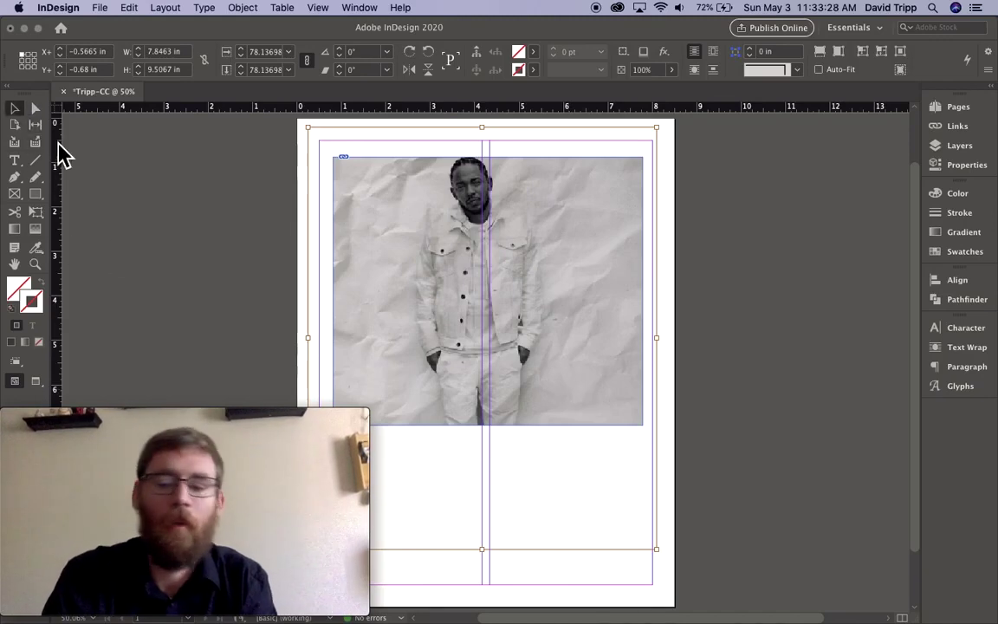
Delete the placed image, turn the empty frame into a text frame with random filler text starting "lksjkJSNCv", and select the frame
{"action": "key", "text": "Delete"}
{"action": "key", "text": "t"}
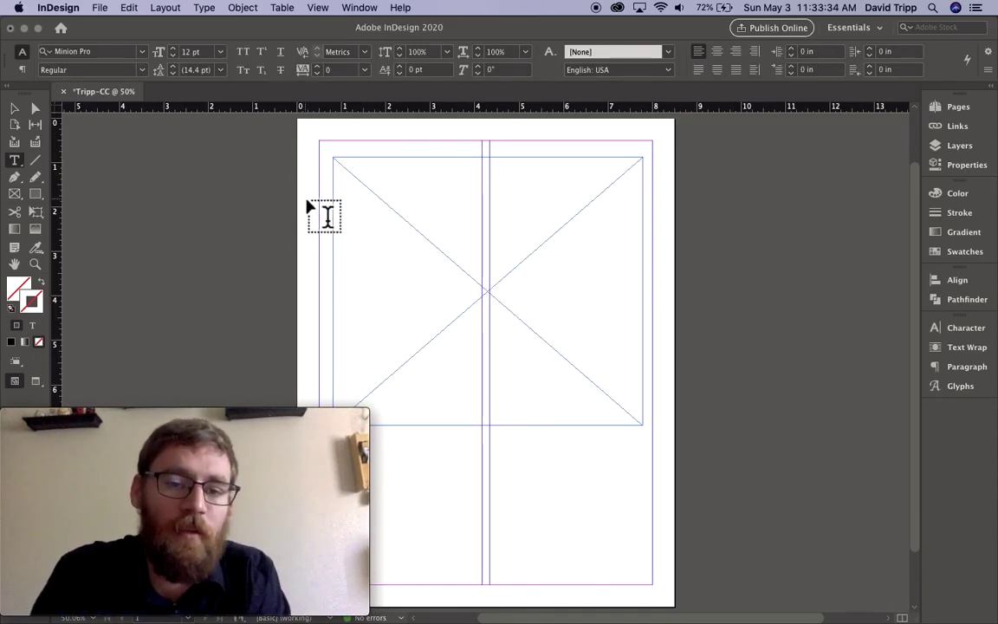
{"action": "left_click", "coordinate": [349, 187]}
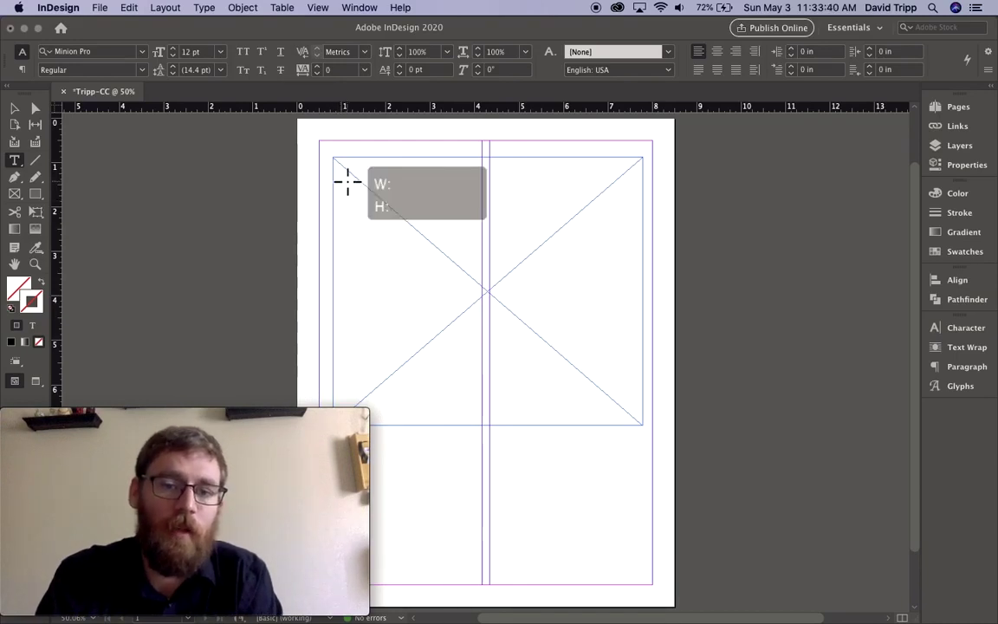
{"action": "type", "text": "lksjkJSNCv.XCNvkzxcvknzcvkzncvkjzn.xcv.kn"}
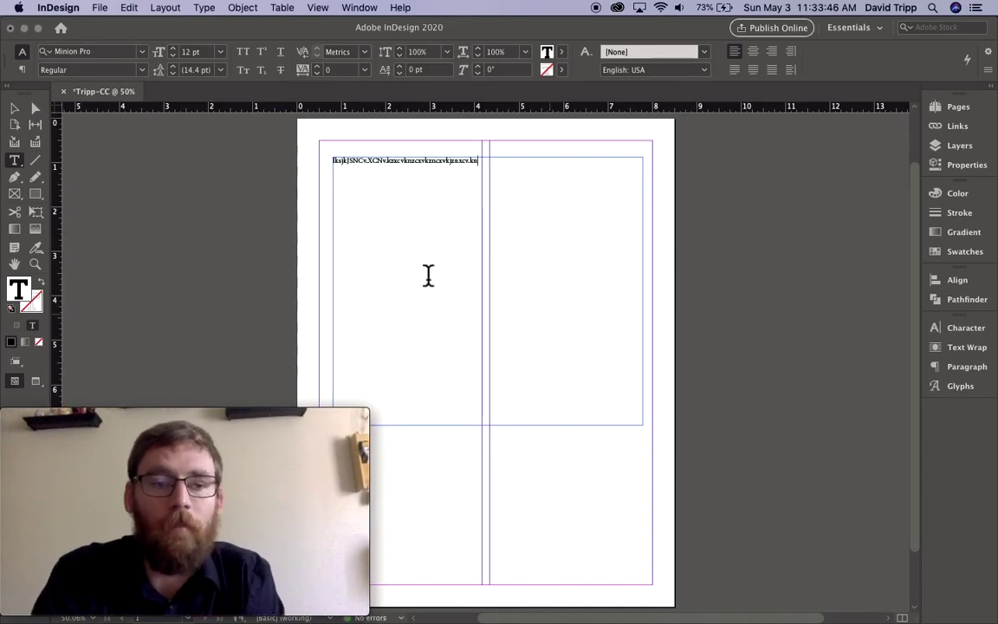
{"action": "left_click", "coordinate": [15, 110]}
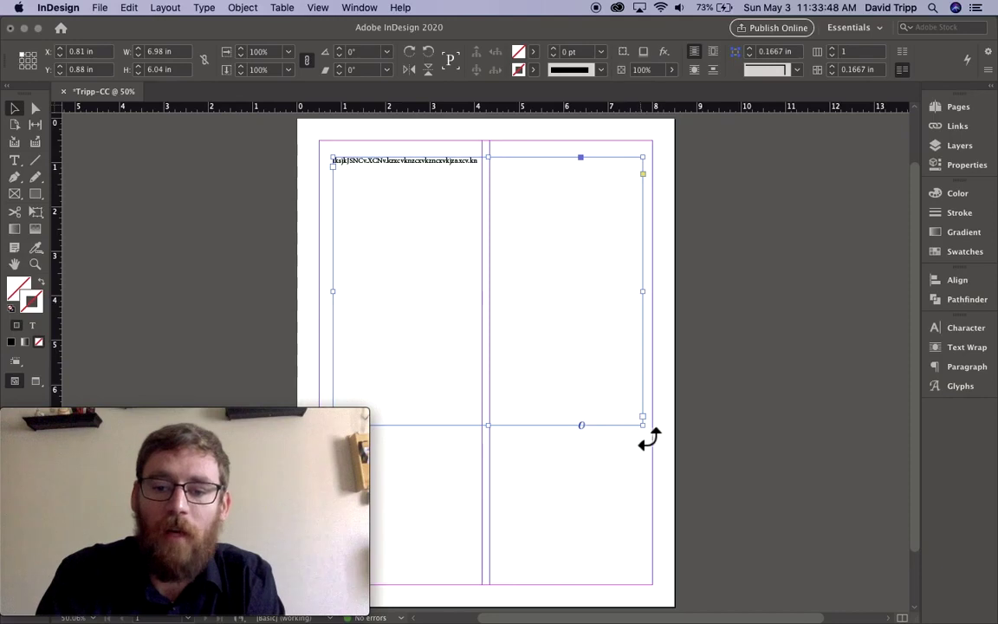
Shrink the text frame to about 0.59 × 1.43 in, and delete it from the page
{"action": "left_click_drag", "start_coordinate": [642, 424], "coordinate": [378, 245]}
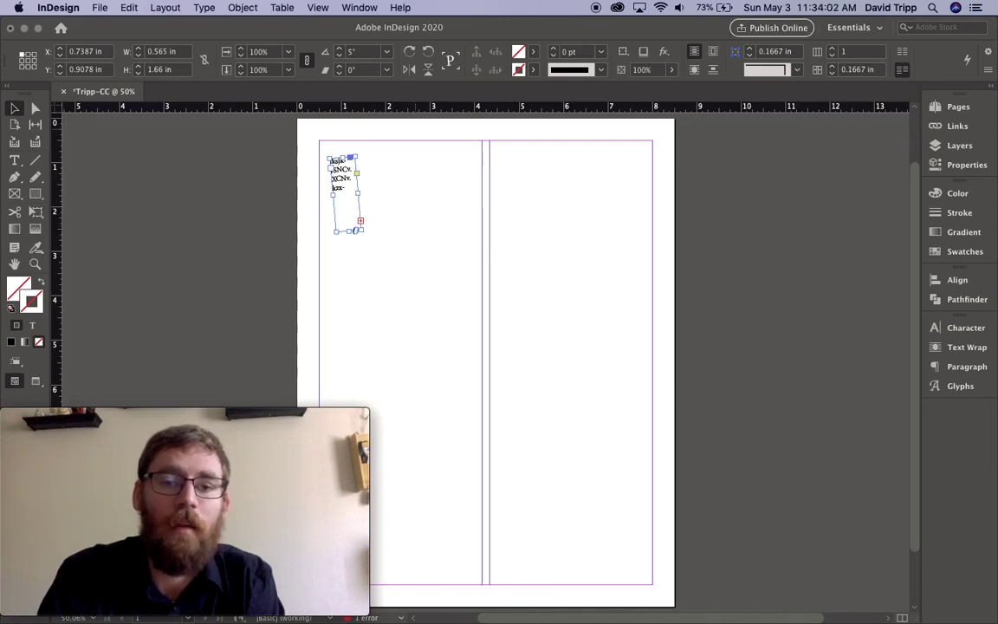
{"action": "left_click_drag", "start_coordinate": [372, 237], "coordinate": [361, 218]}
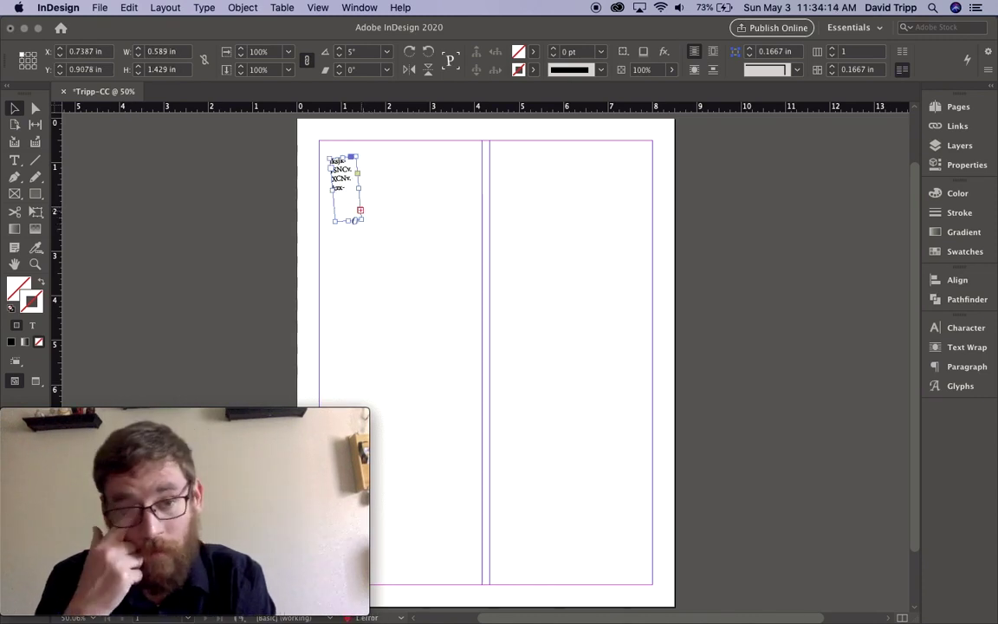
{"action": "key", "text": "Delete"}
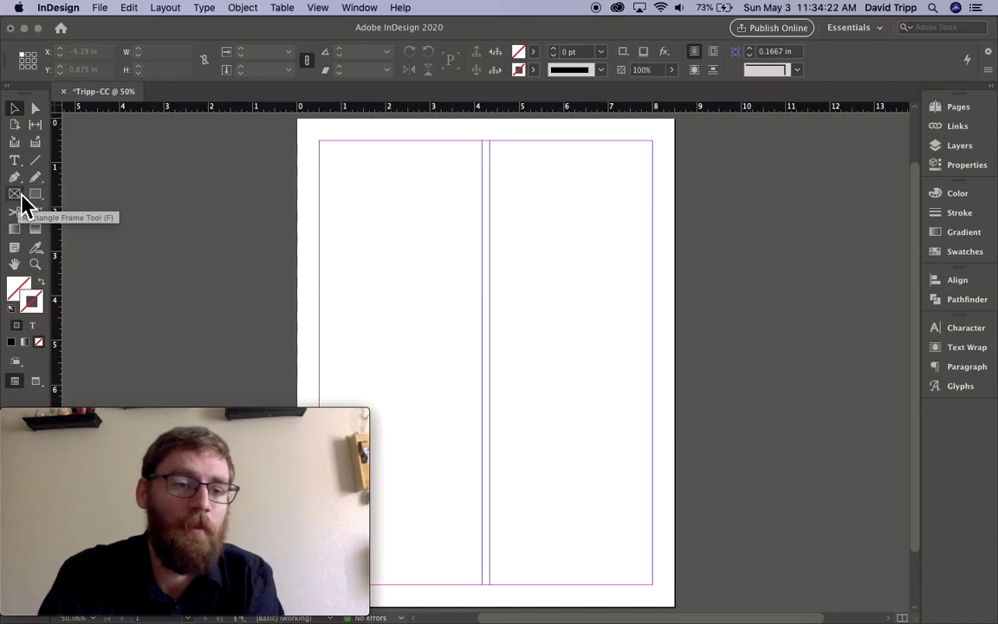
Draw a rectangle frame covering the whole 8.5 × 11 in page and place Kendrick.jpg from the Desktop in it
{"action": "left_click", "coordinate": [22, 196]}
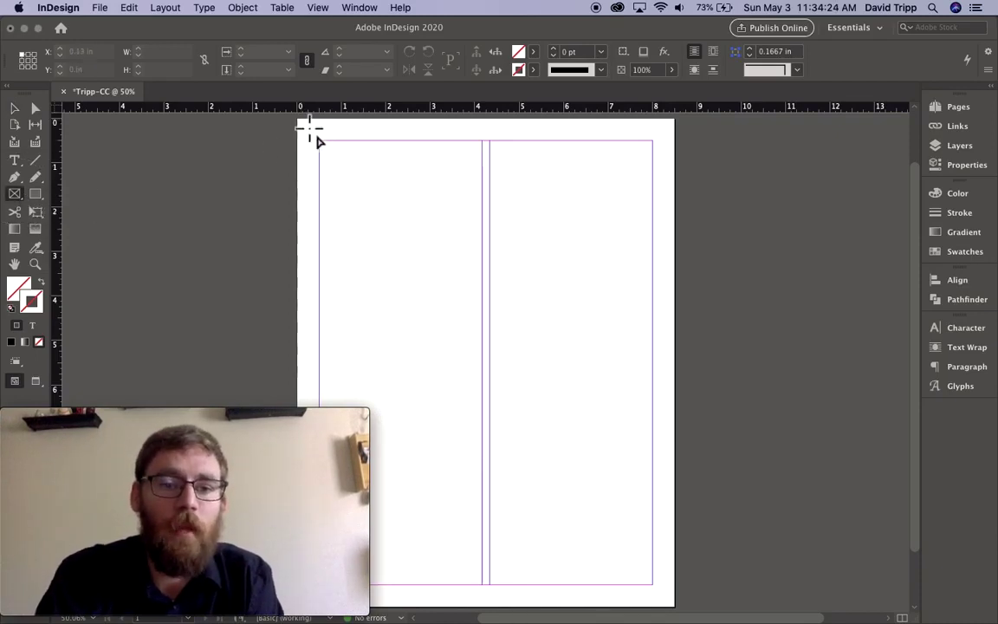
{"action": "left_click_drag", "start_coordinate": [299, 122], "coordinate": [676, 598]}
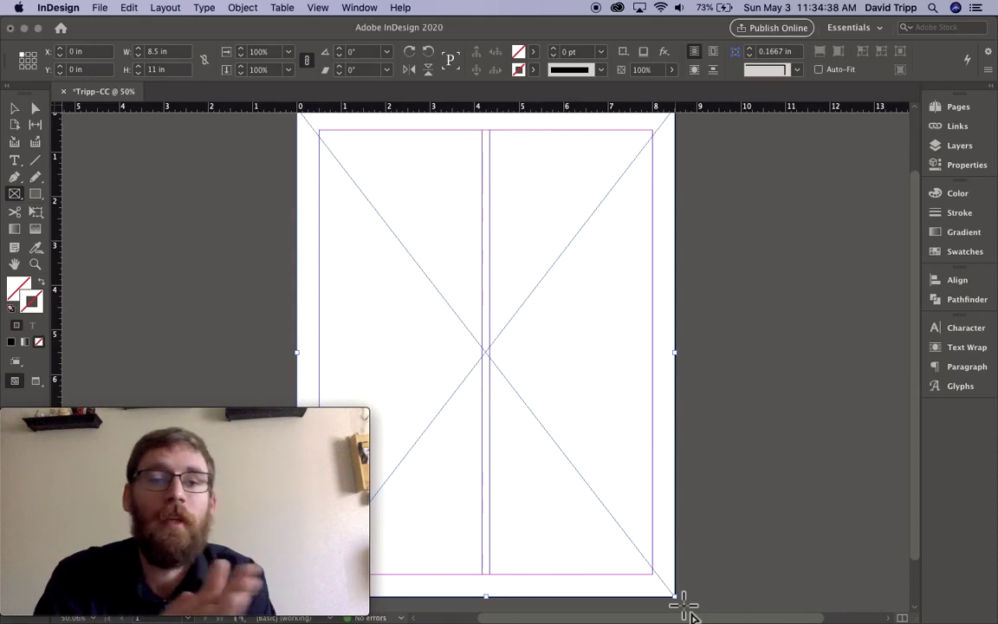
{"action": "left_click", "coordinate": [100, 8]}
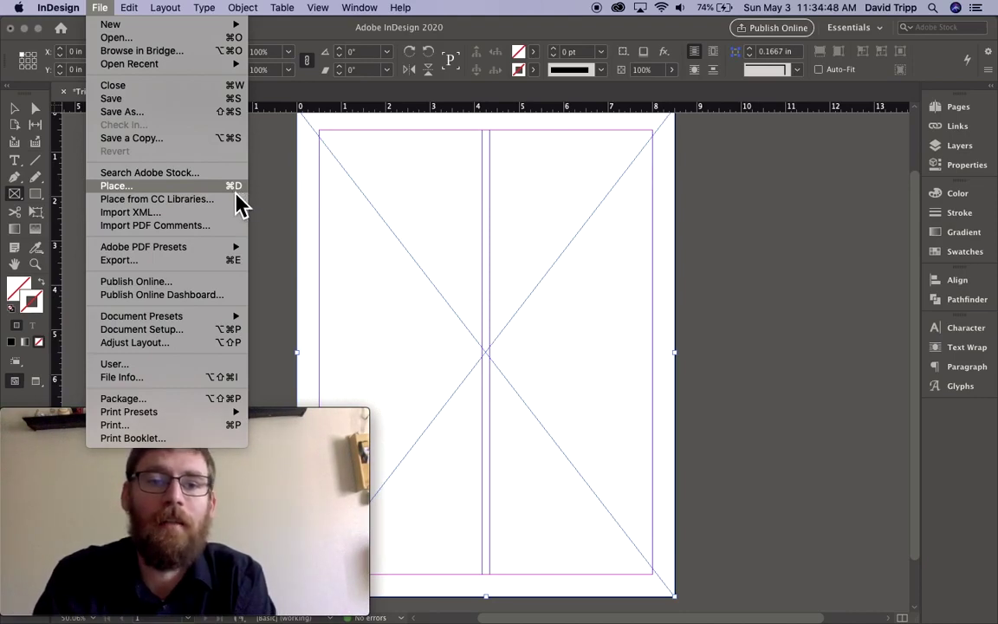
{"action": "left_click", "coordinate": [319, 35]}
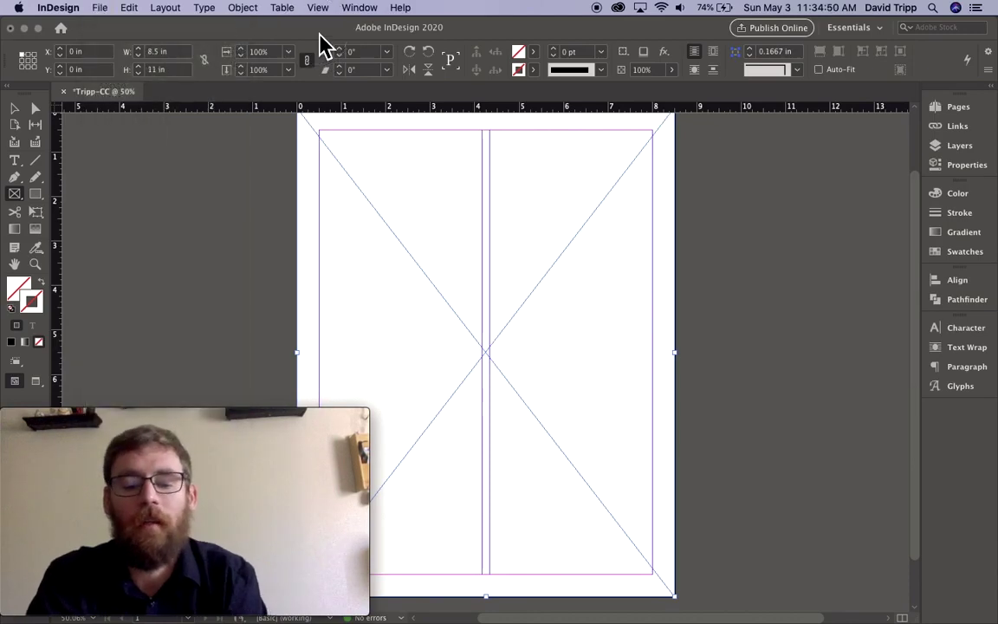
{"action": "key", "text": "super+d"}
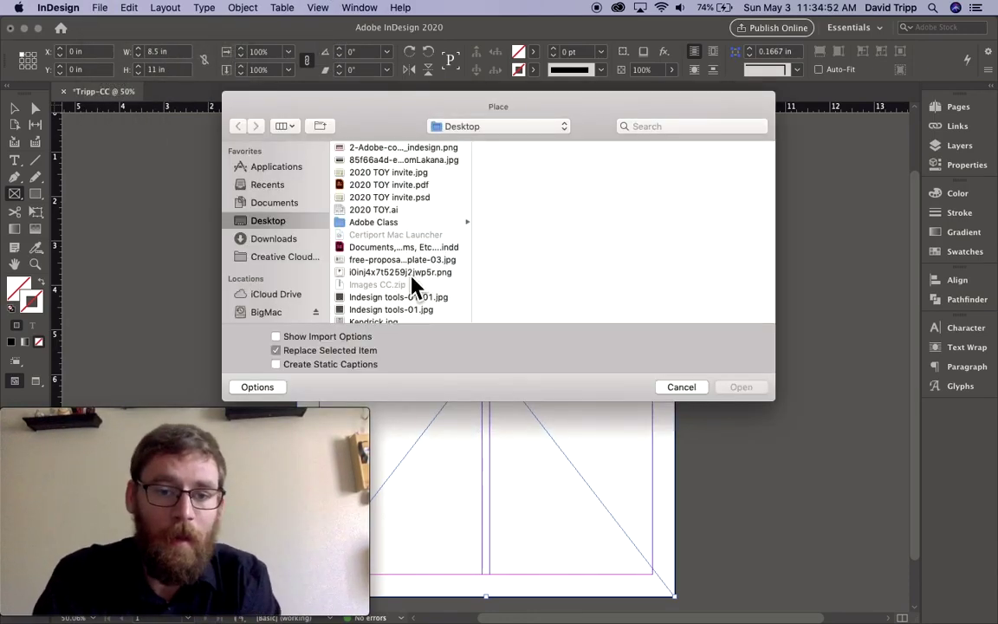
{"action": "scroll", "coordinate": [413, 284], "scroll_direction": "down", "scroll_amount": 3}
{"action": "left_click", "coordinate": [385, 247]}
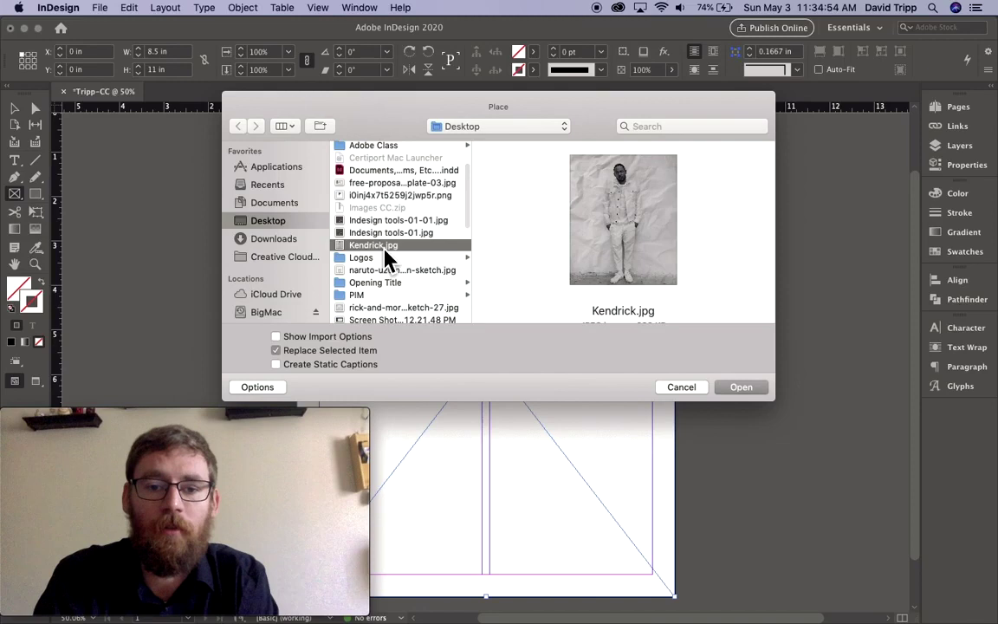
{"action": "left_click", "coordinate": [741, 388]}
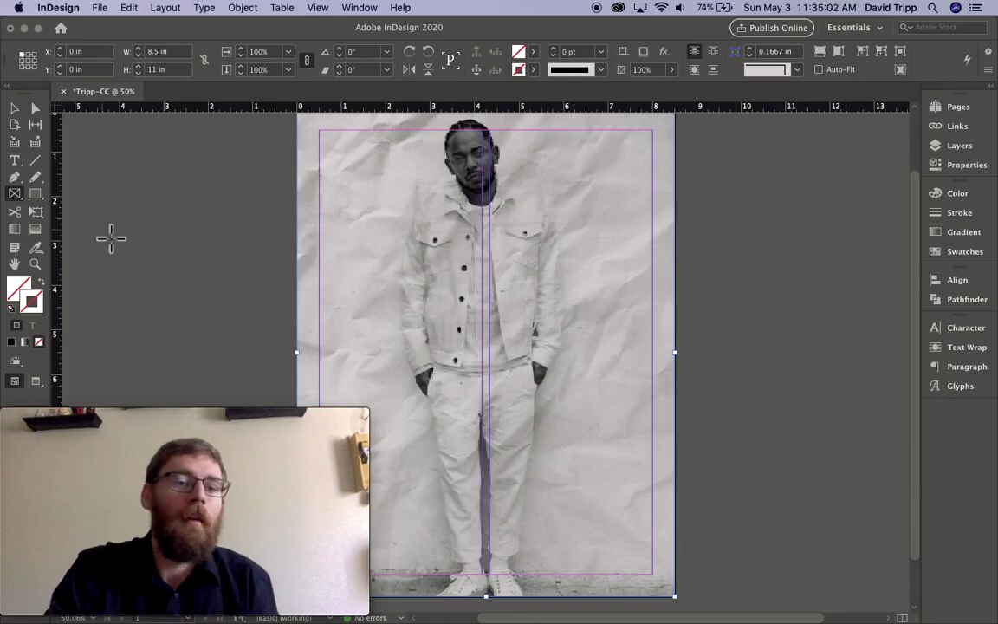
Crop the image by shrinking its frame to about 7.59 × 9.96 in, and extend the frame back to 8.5 × 11 in
{"action": "left_click", "coordinate": [15, 108]}
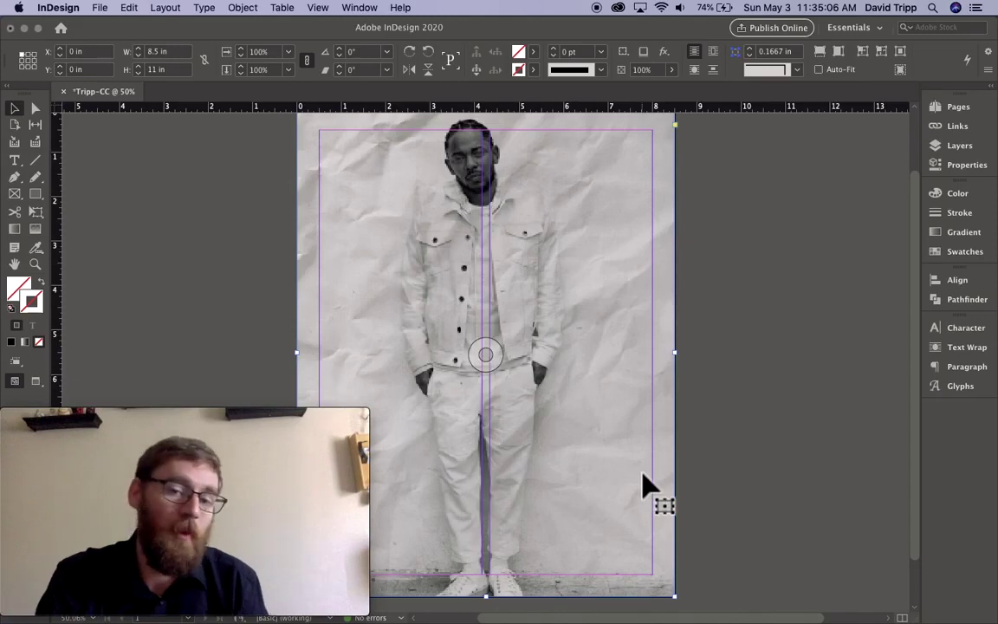
{"action": "left_click_drag", "start_coordinate": [676, 598], "coordinate": [635, 549]}
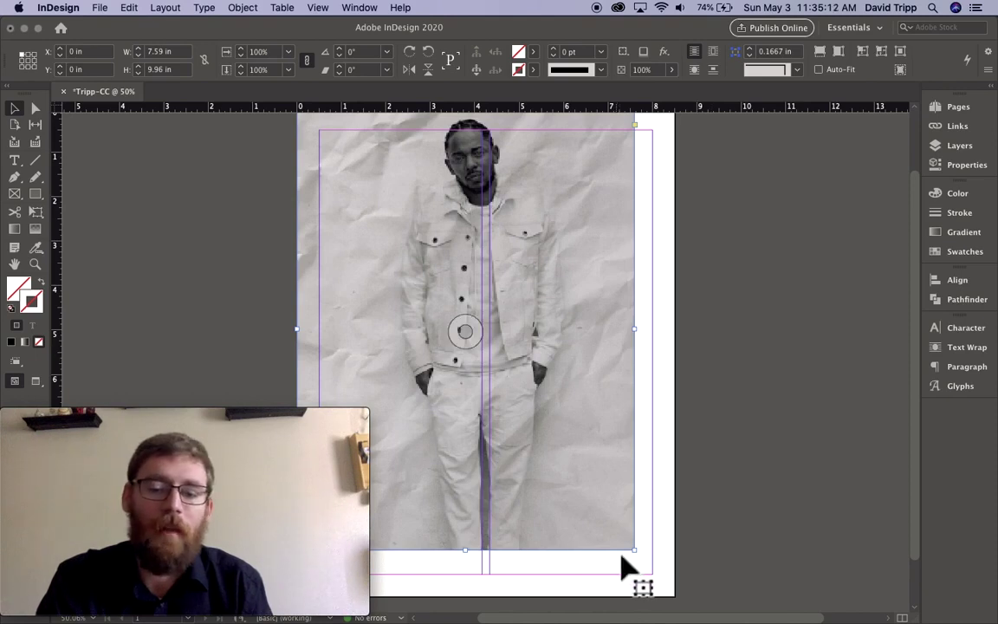
{"action": "left_click_drag", "start_coordinate": [642, 560], "coordinate": [675, 596]}
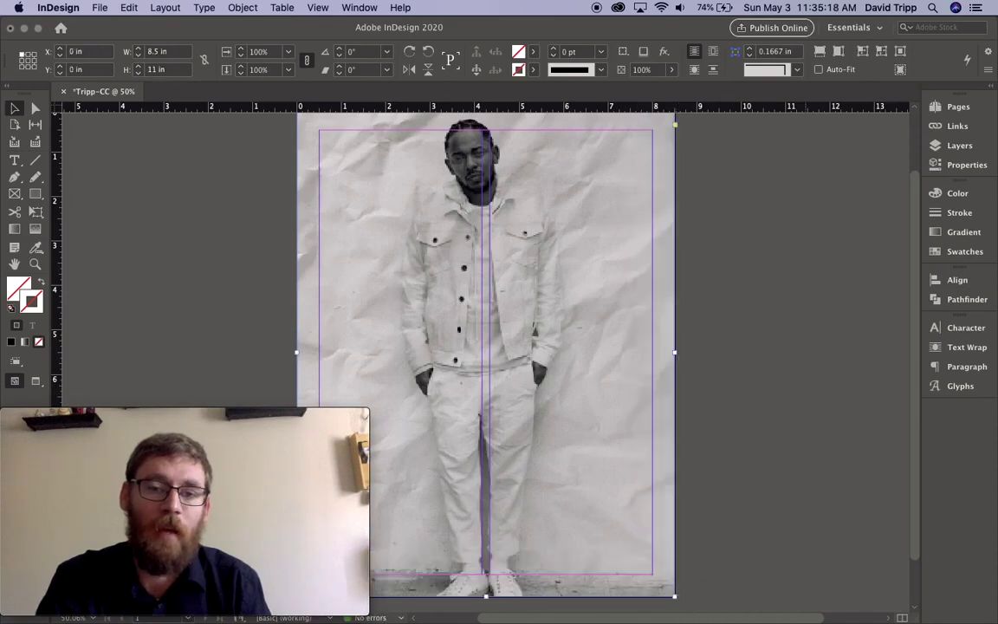
Select the image inside the full-page frame with the Direct Selection tool, and shrink the webcam window overlapping the workspace
{"action": "key", "text": "a"}
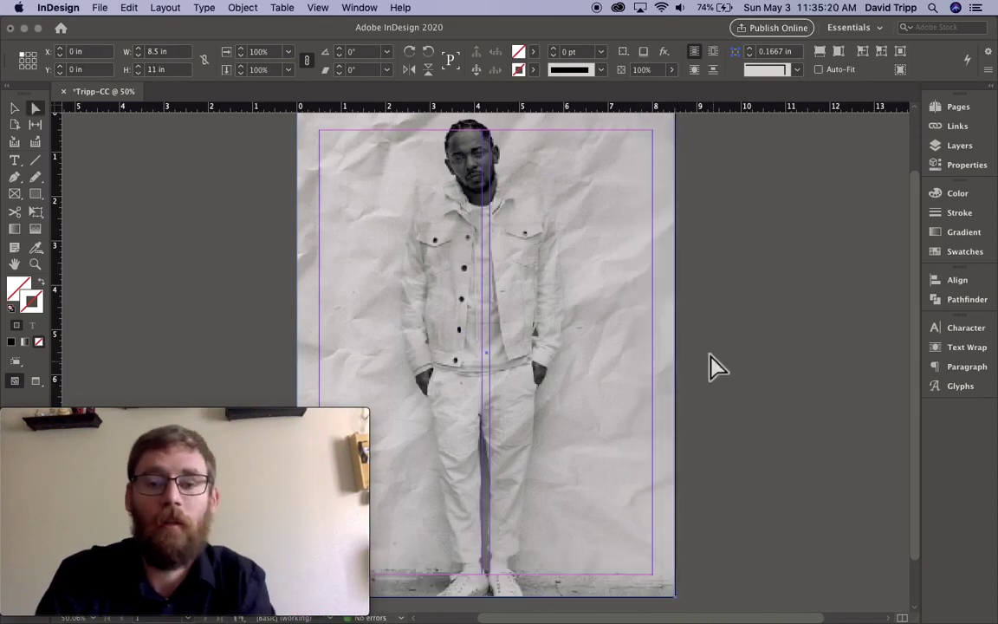
{"action": "left_click", "coordinate": [551, 254]}
{"action": "scroll", "coordinate": [550, 255], "scroll_direction": "up", "scroll_amount": 3}
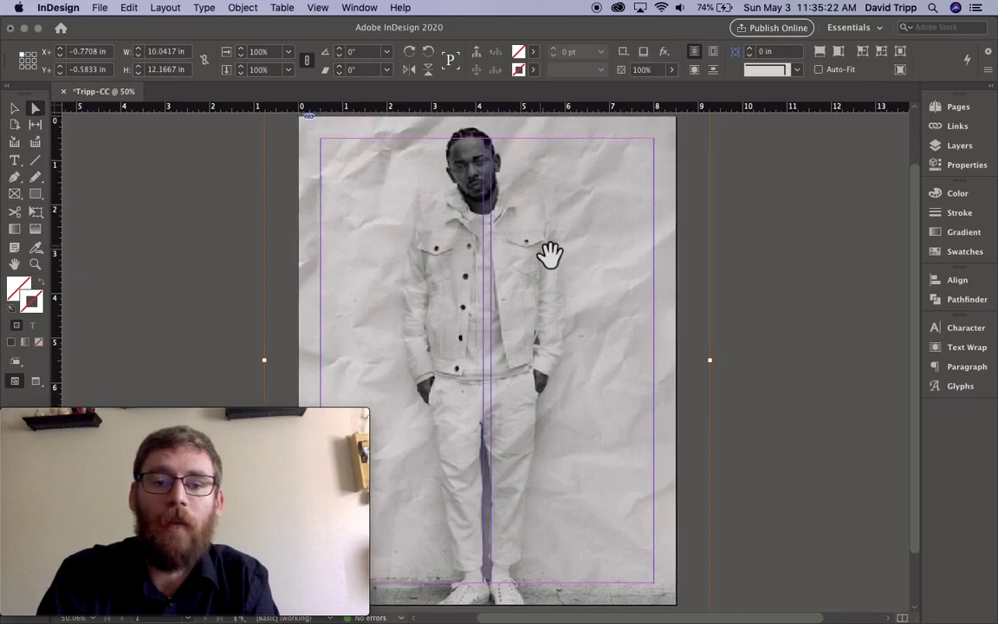
{"action": "scroll", "coordinate": [550, 255], "scroll_direction": "down", "scroll_amount": 5}
{"action": "scroll", "coordinate": [551, 254], "scroll_direction": "up", "scroll_amount": 4}
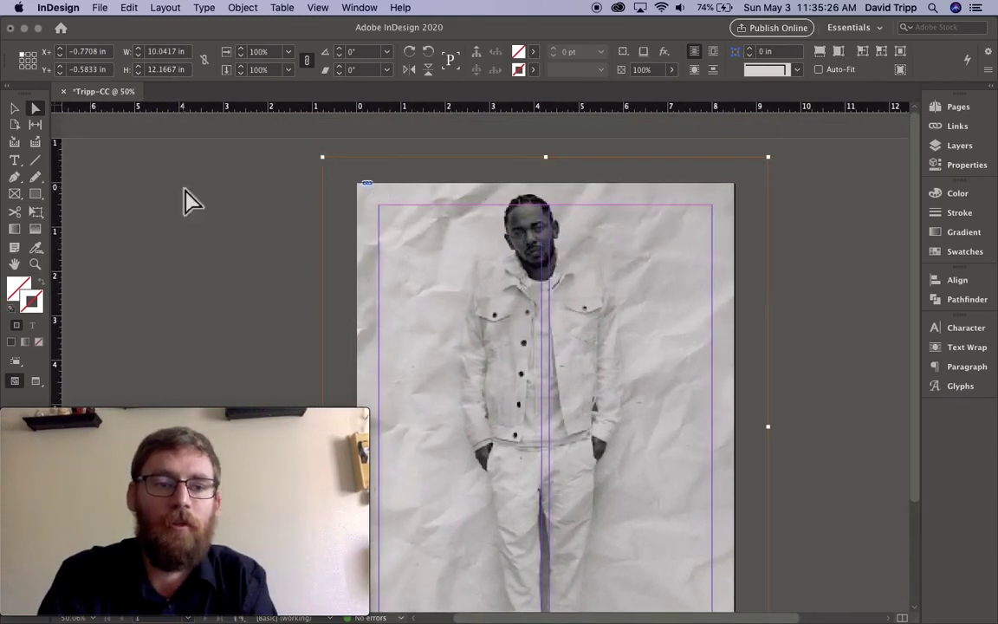
{"action": "left_click", "coordinate": [39, 111]}
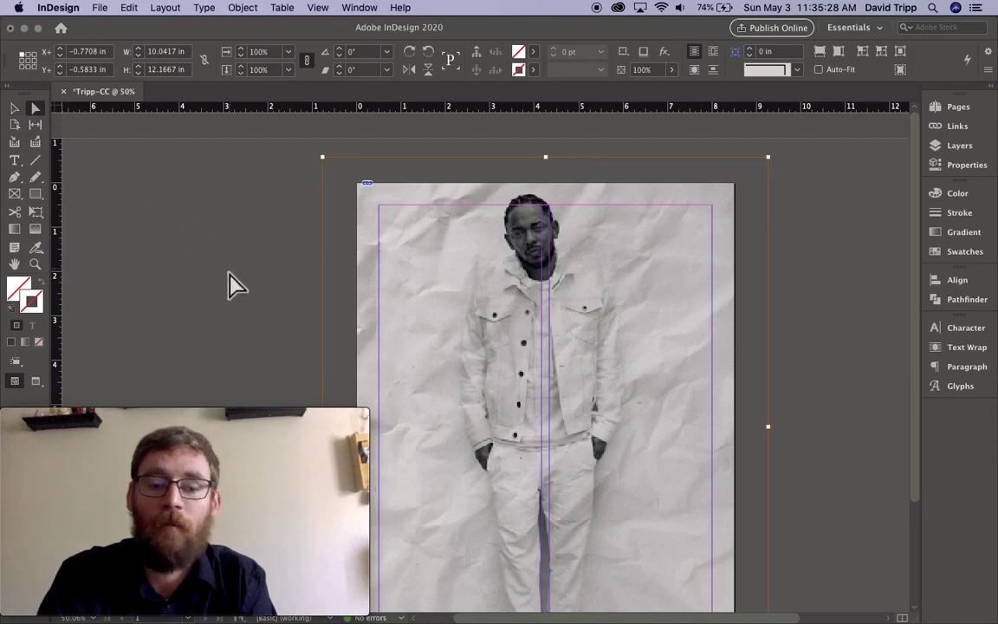
{"action": "left_click_drag", "start_coordinate": [369, 411], "coordinate": [279, 478]}
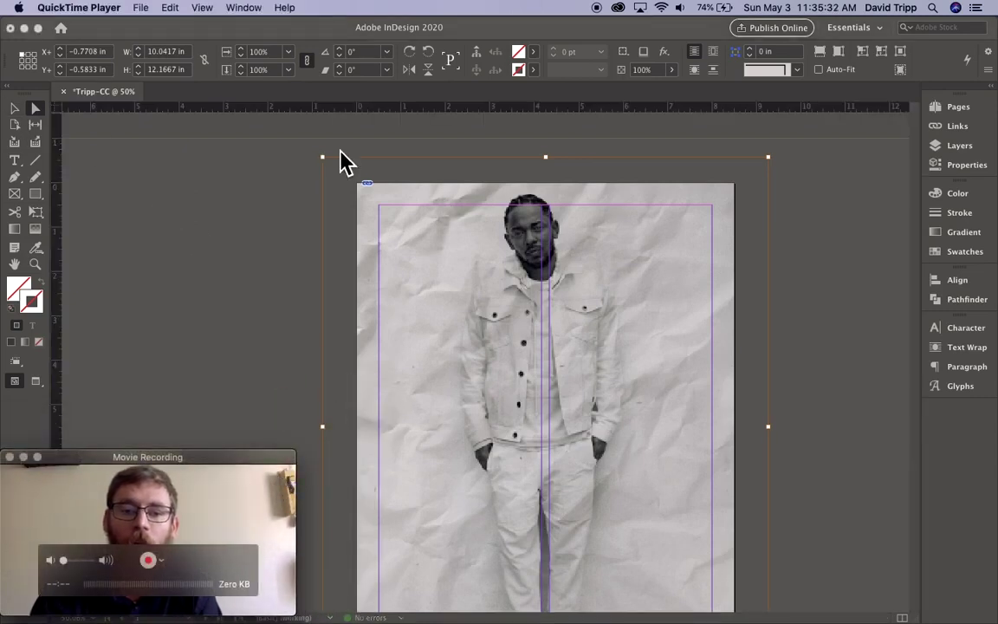
Scale the image inside the frame to about 90.87% and align its upper-left corner with the page corner at X 0, Y 0 in
{"action": "left_click", "coordinate": [326, 161]}
{"action": "left_click_drag", "start_coordinate": [322, 157], "coordinate": [357, 199]}
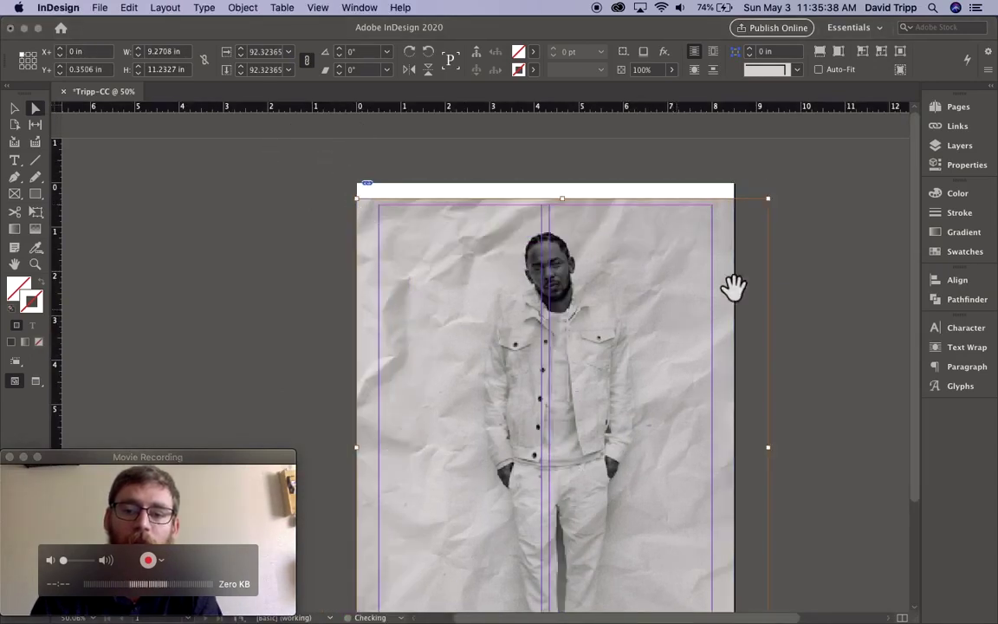
{"action": "mouse_move", "coordinate": [778, 208]}
{"action": "left_mouse_down"}
{"action": "mouse_move", "coordinate": [759, 206]}
{"action": "mouse_move", "coordinate": [762, 218]}
{"action": "left_mouse_up"}
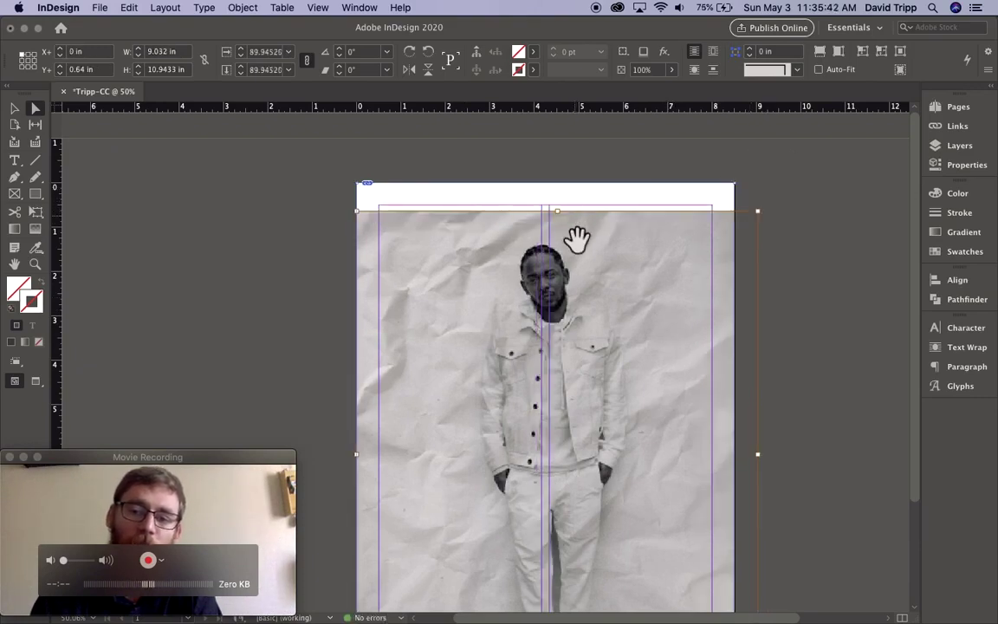
{"action": "left_click_drag", "start_coordinate": [579, 351], "coordinate": [573, 328]}
{"action": "scroll", "coordinate": [587, 513], "scroll_direction": "down", "scroll_amount": 5}
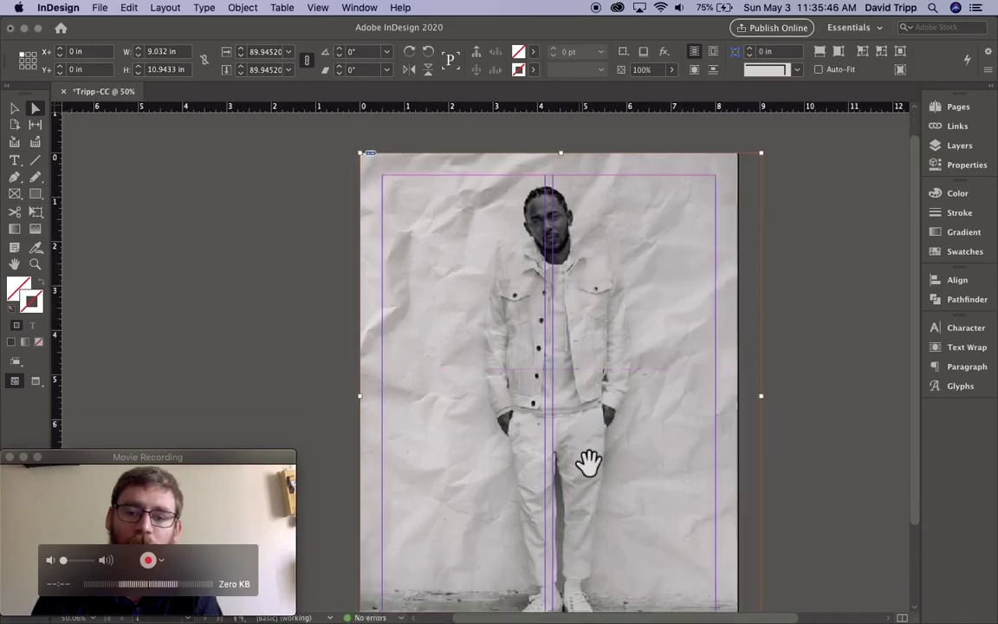
{"action": "left_click_drag", "start_coordinate": [750, 557], "coordinate": [754, 563]}
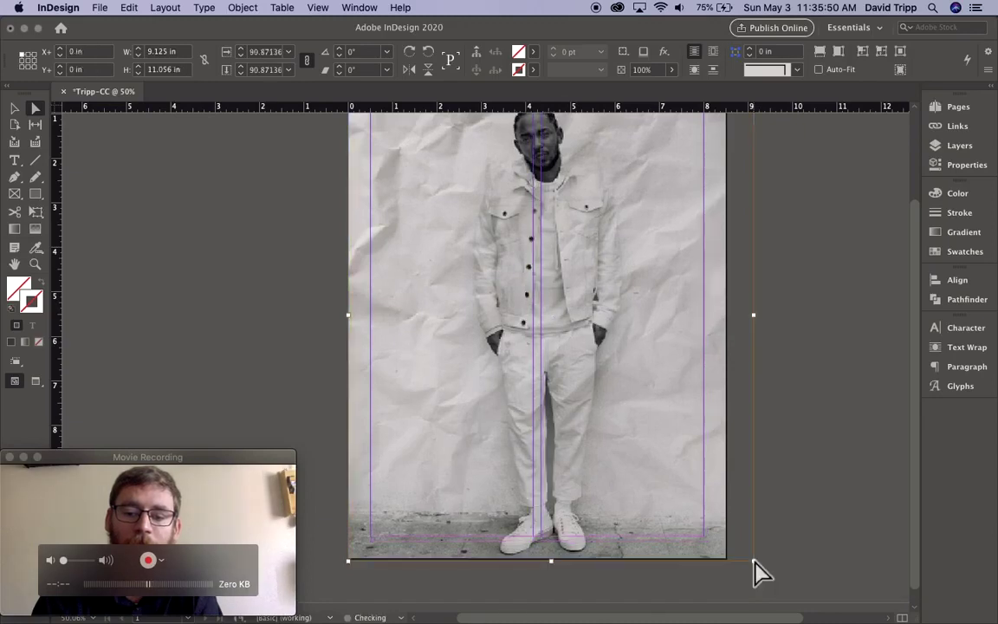
{"action": "scroll", "coordinate": [636, 450], "scroll_direction": "up", "scroll_amount": 3}
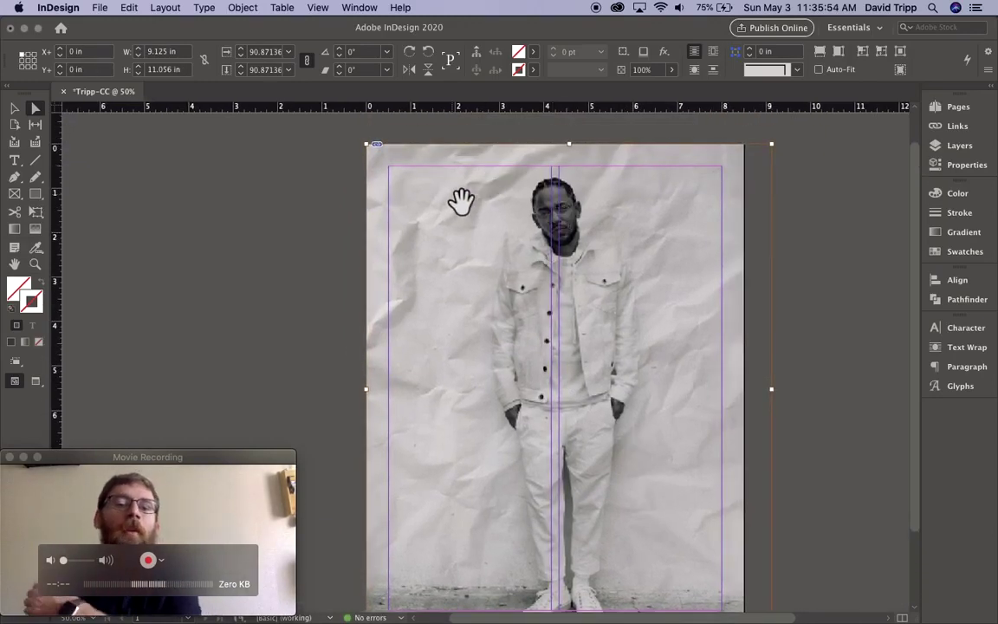
{"action": "scroll", "coordinate": [610, 327], "scroll_direction": "down", "scroll_amount": 1}
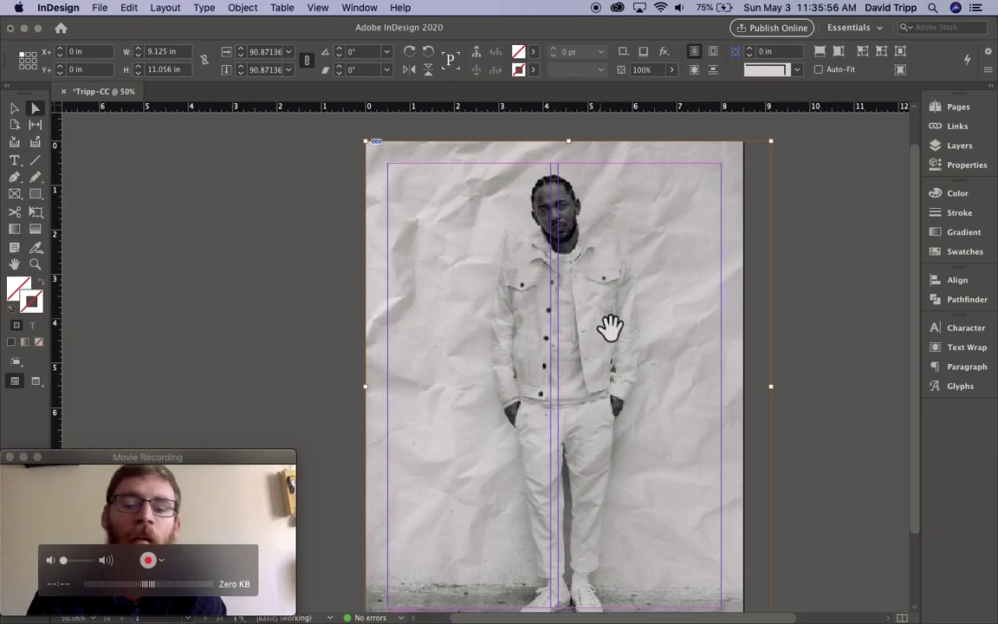
{"action": "scroll", "coordinate": [609, 328], "scroll_direction": "down", "scroll_amount": 3}
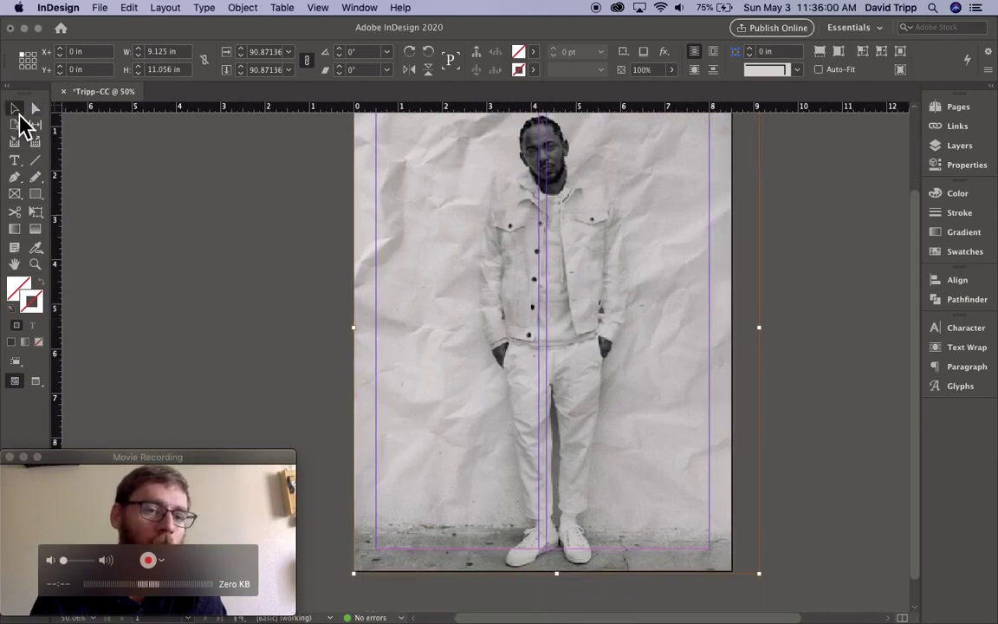
Select the full-page image frame with the Selection tool and lock it in place
{"action": "key", "text": "shift+super+a"}
{"action": "left_click", "coordinate": [422, 219]}
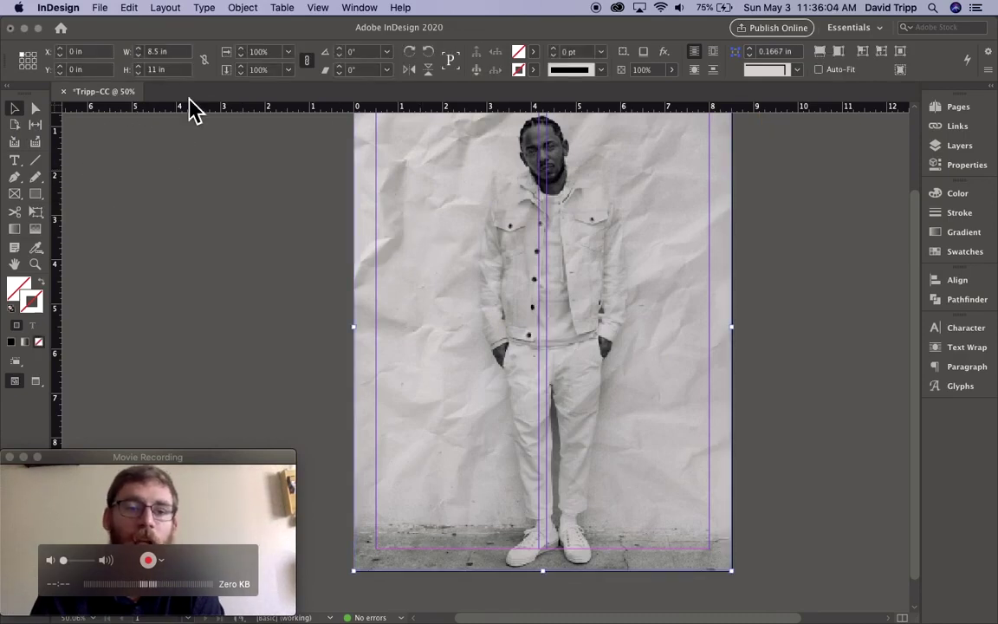
{"action": "scroll", "coordinate": [537, 364], "scroll_direction": "up", "scroll_amount": 3}
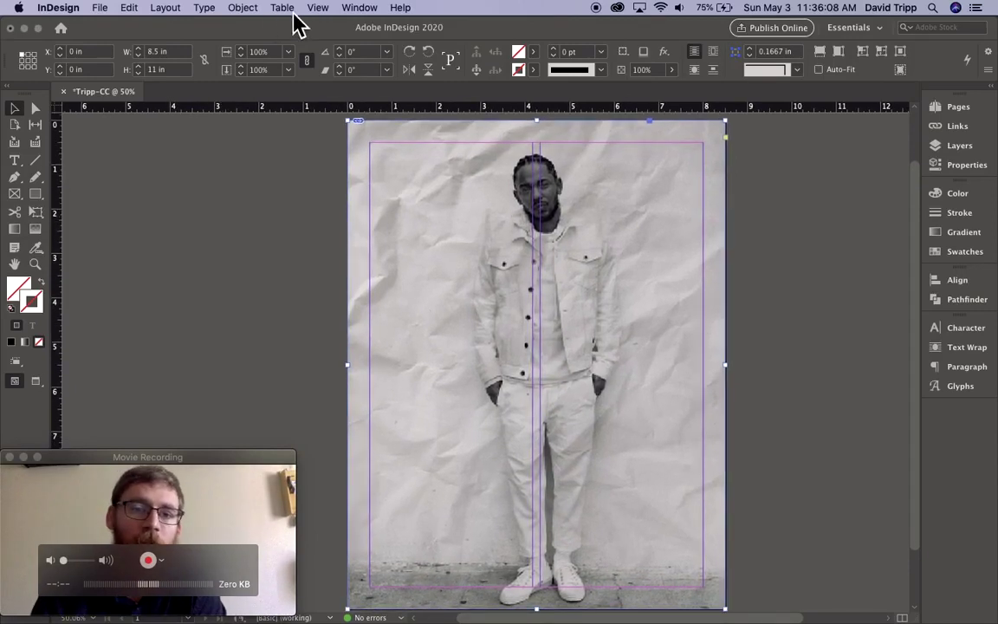
{"action": "left_click", "coordinate": [138, 10]}
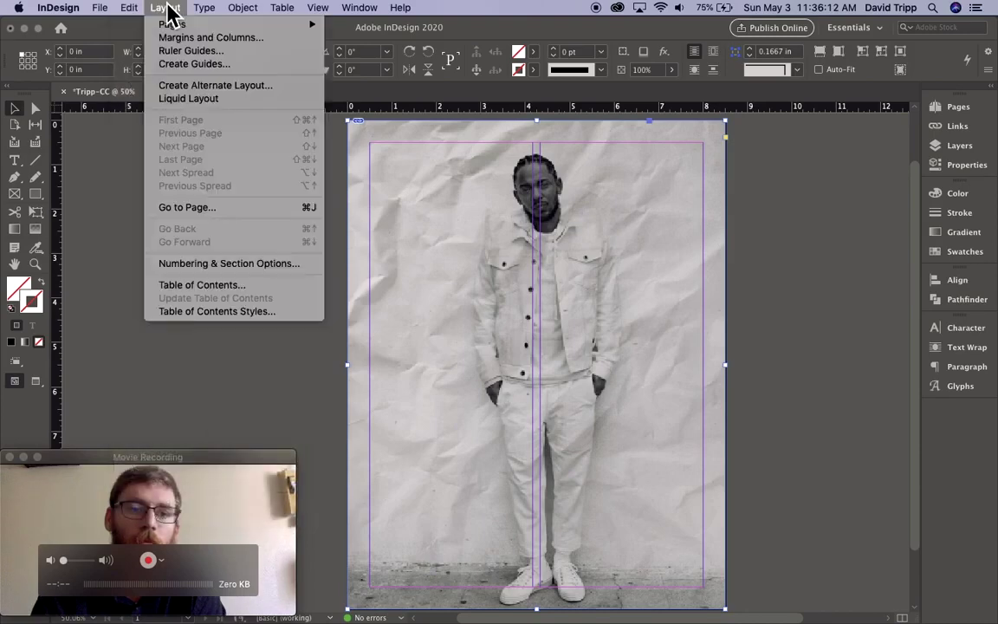
{"action": "left_click", "coordinate": [168, 12]}
{"action": "left_click", "coordinate": [243, 8]}
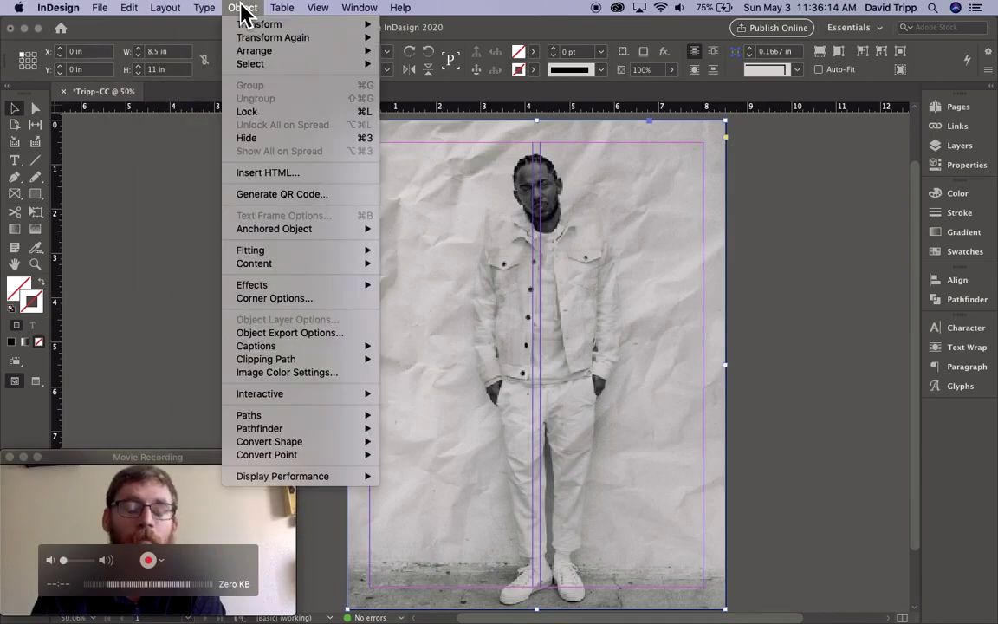
{"action": "left_click", "coordinate": [282, 118]}
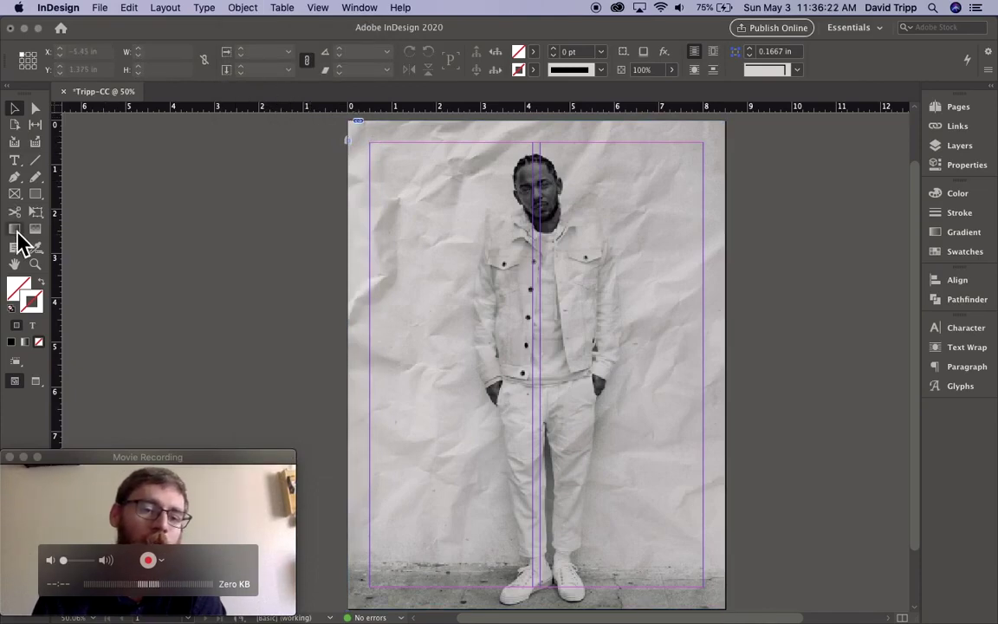
Draw a rectangle frame about 7.5 in wide and 1.78 in high between the side margins, starting at the top margin
{"action": "left_click", "coordinate": [15, 194]}
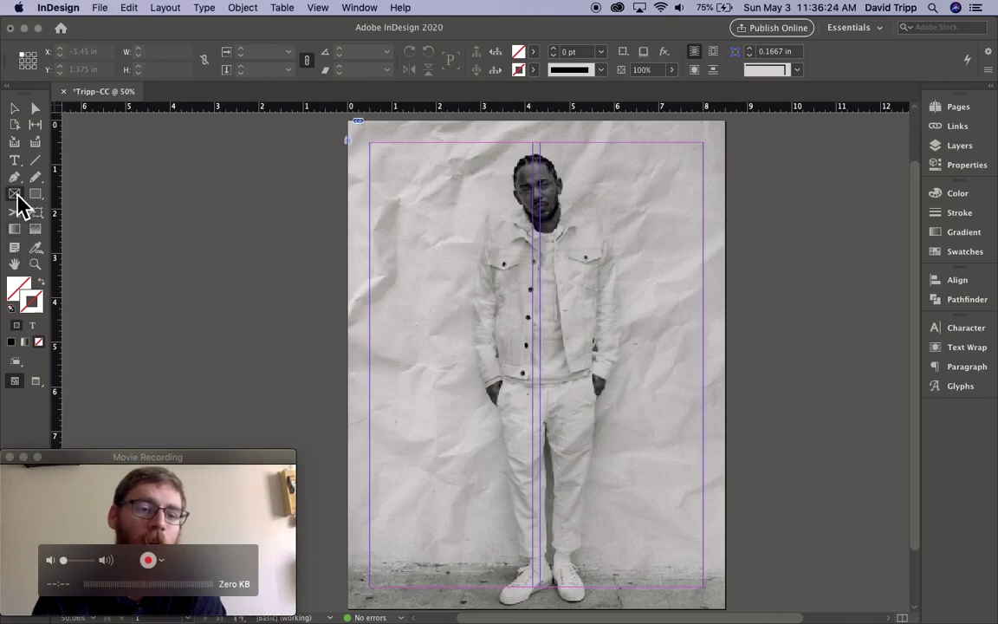
{"action": "left_click", "coordinate": [14, 109]}
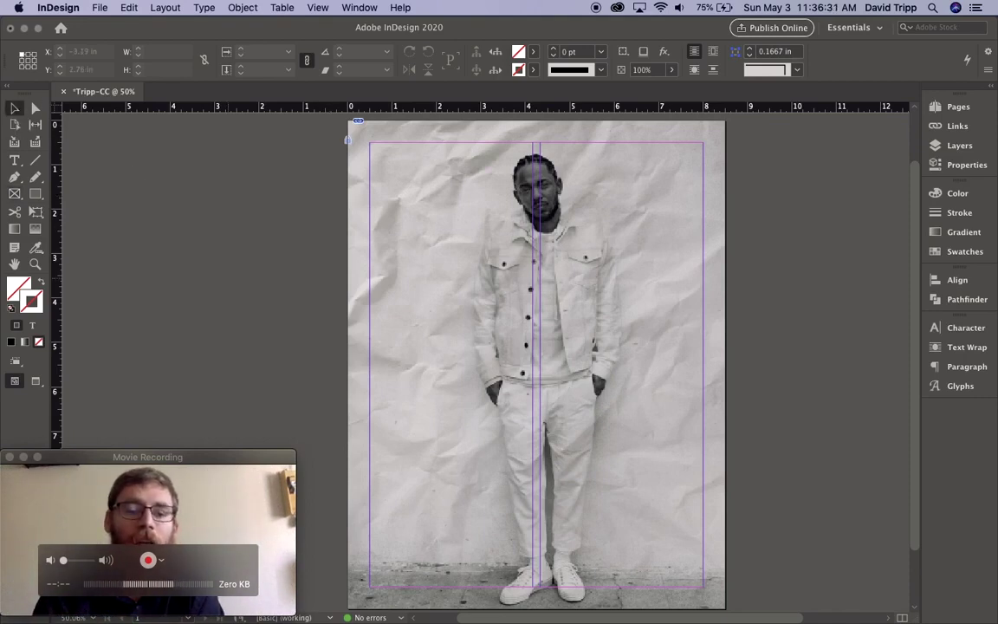
{"action": "left_click", "coordinate": [290, 494]}
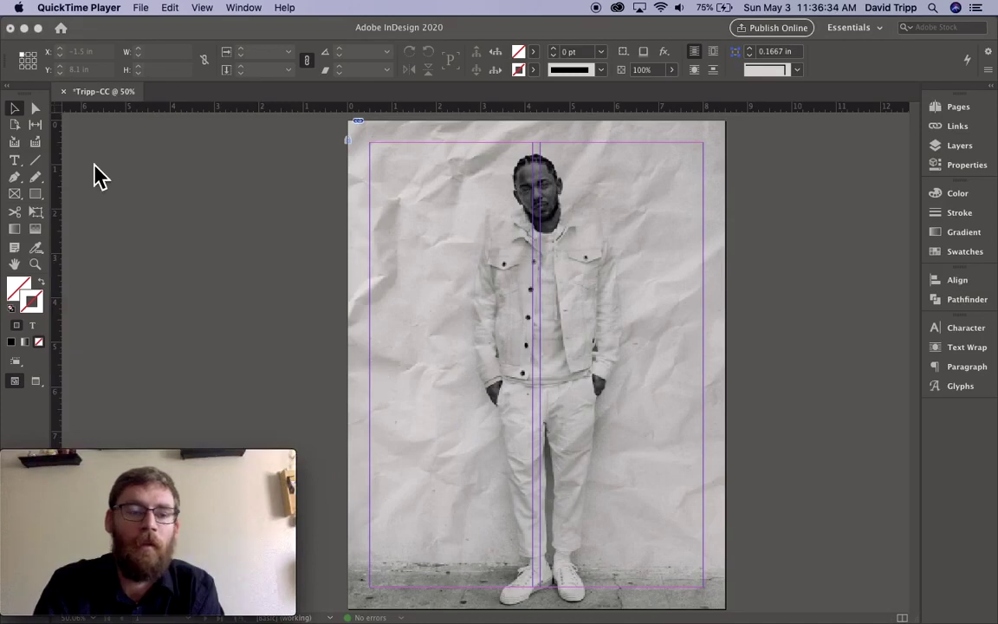
{"action": "left_click", "coordinate": [16, 205]}
{"action": "left_click", "coordinate": [14, 195]}
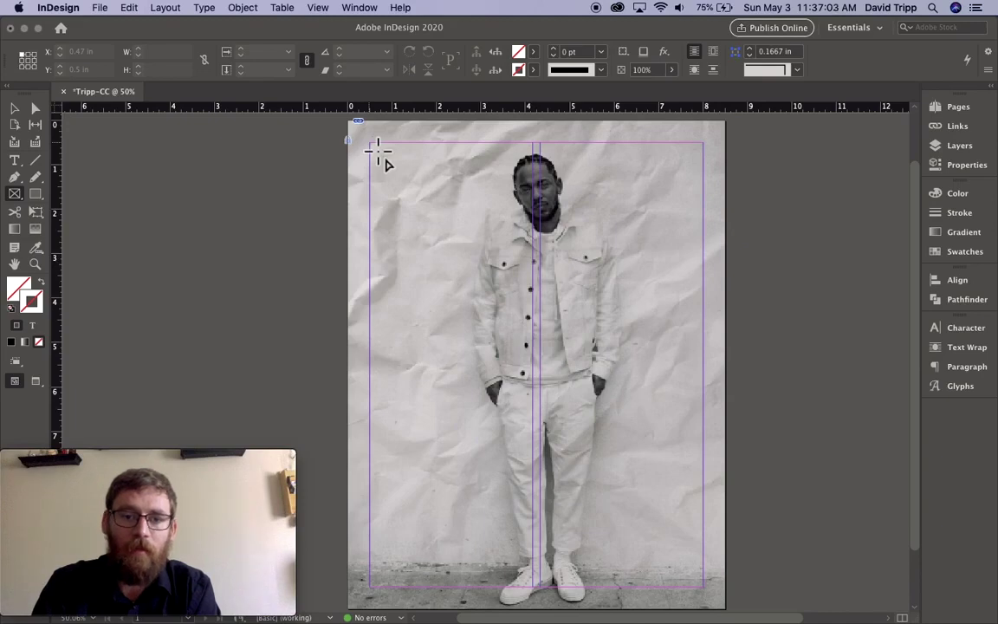
{"action": "left_click_drag", "start_coordinate": [378, 150], "coordinate": [703, 221]}
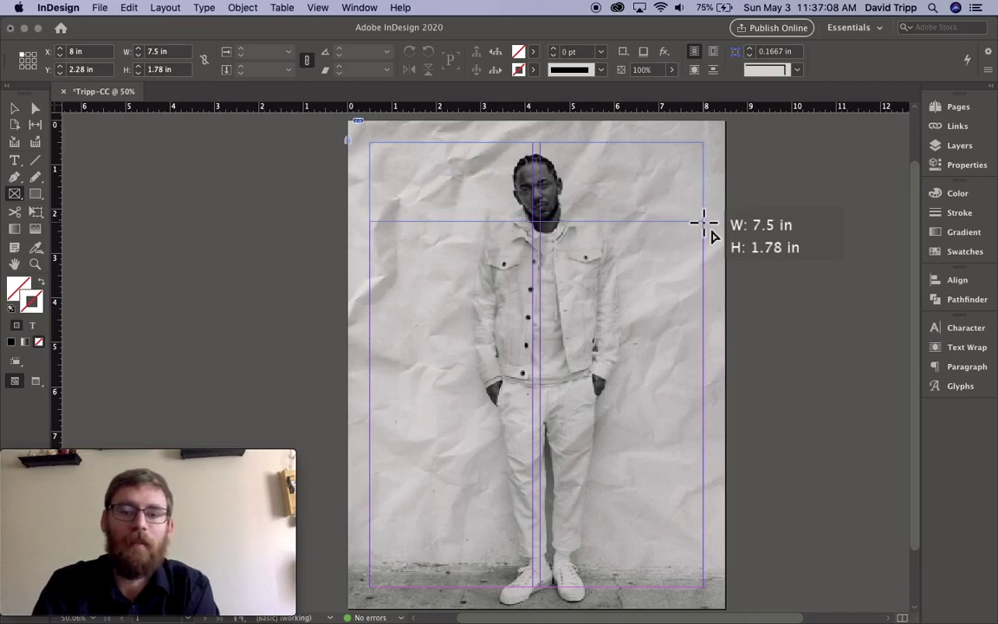
Finish the top frame at about 1.72 in high and draw column frames below, about 3.67 x 6.79 in and 3.67 x 8.16 in
{"action": "left_click_drag", "start_coordinate": [703, 223], "coordinate": [702, 218]}
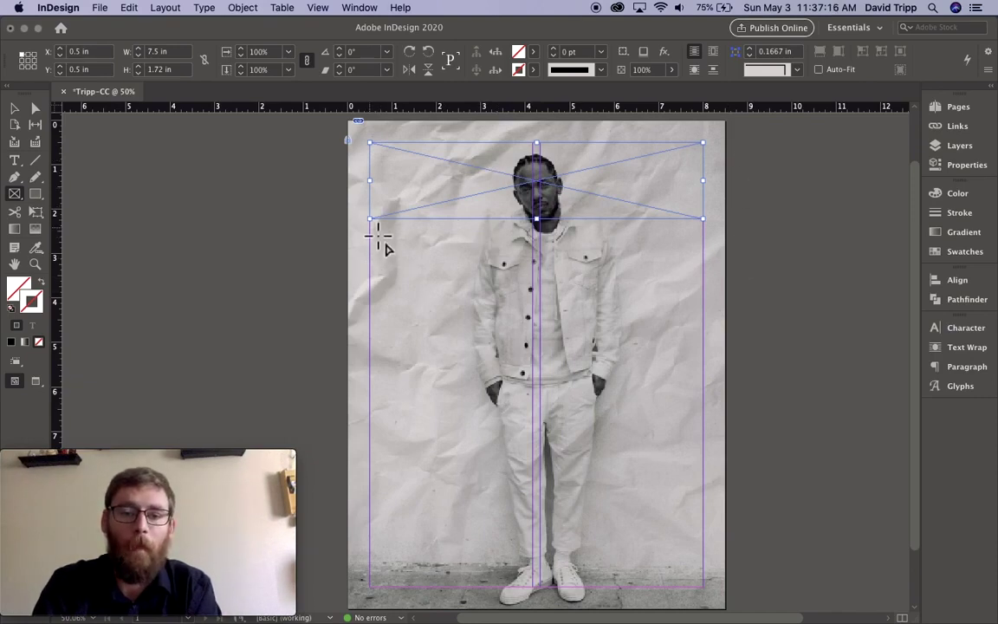
{"action": "left_click_drag", "start_coordinate": [373, 224], "coordinate": [532, 525]}
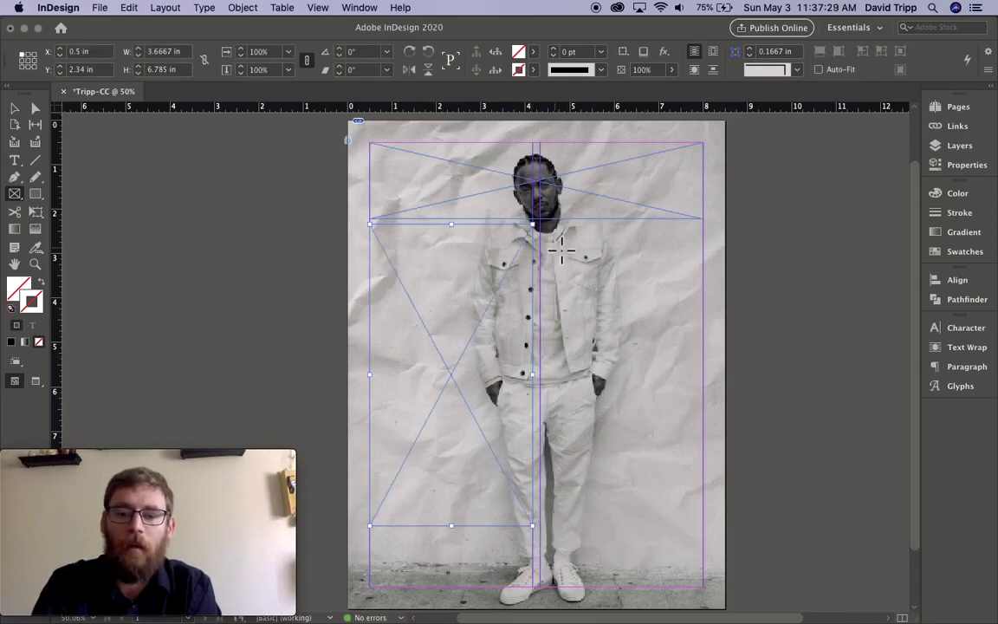
{"action": "left_click_drag", "start_coordinate": [543, 227], "coordinate": [702, 589]}
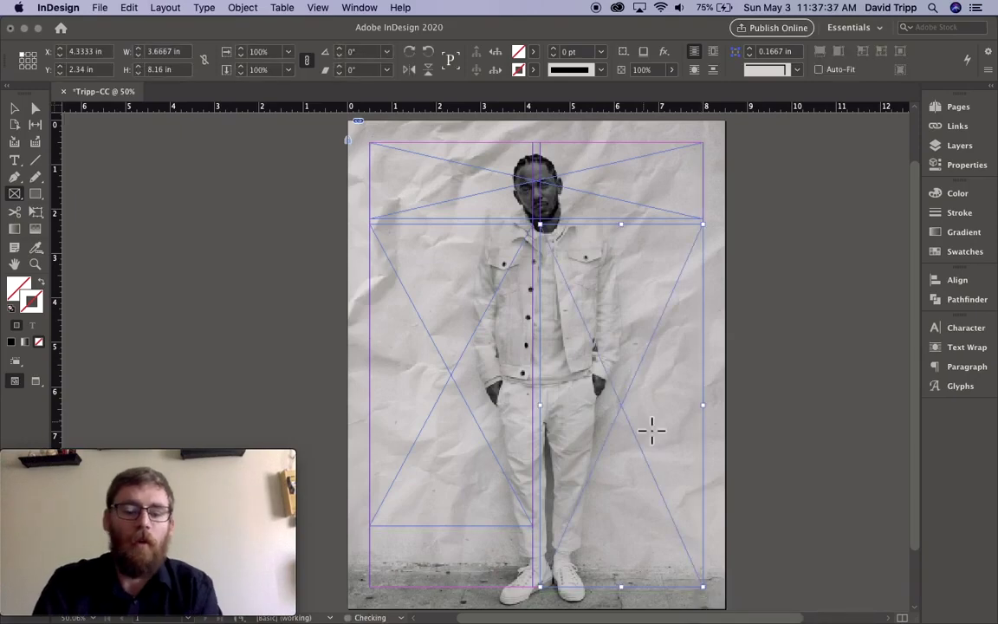
Draw a text frame on the pasteboard beside the page and enter "Helvetica Neue" in it
{"action": "key", "text": "super+minus"}
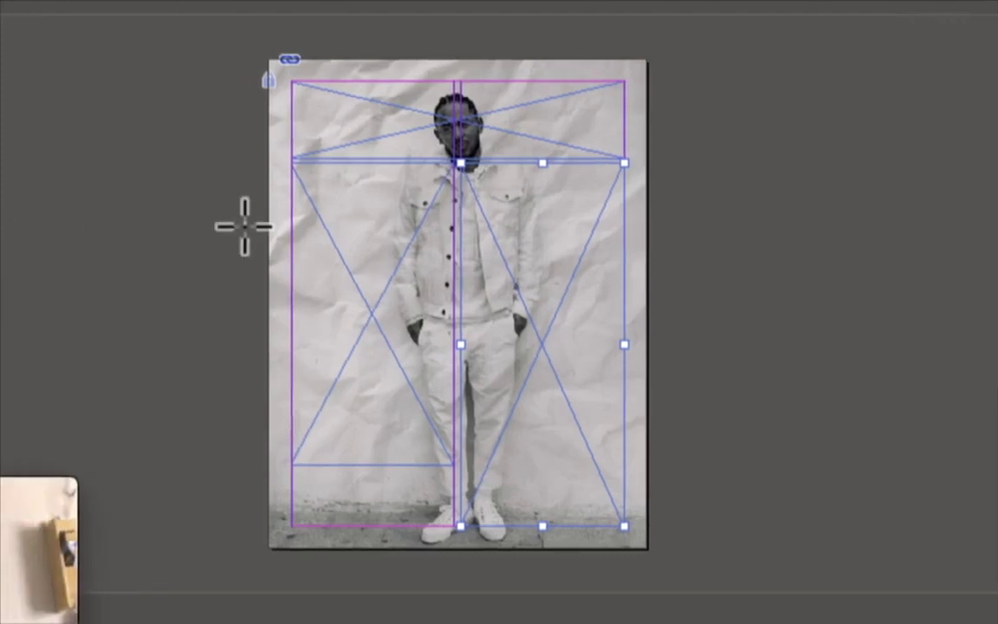
{"action": "key", "text": "v"}
{"action": "key", "text": "f"}
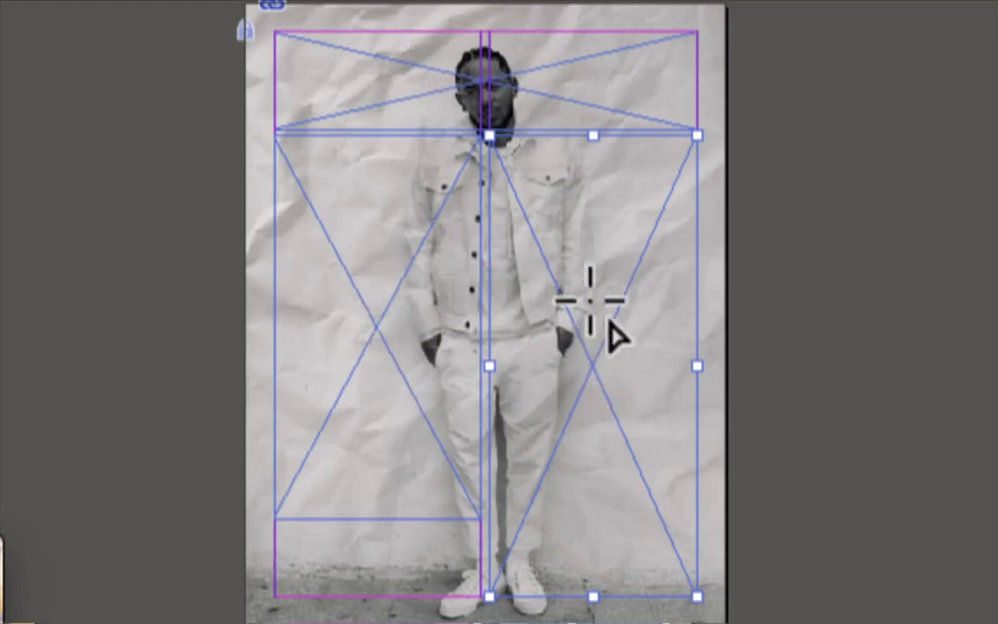
{"action": "key", "text": "v"}
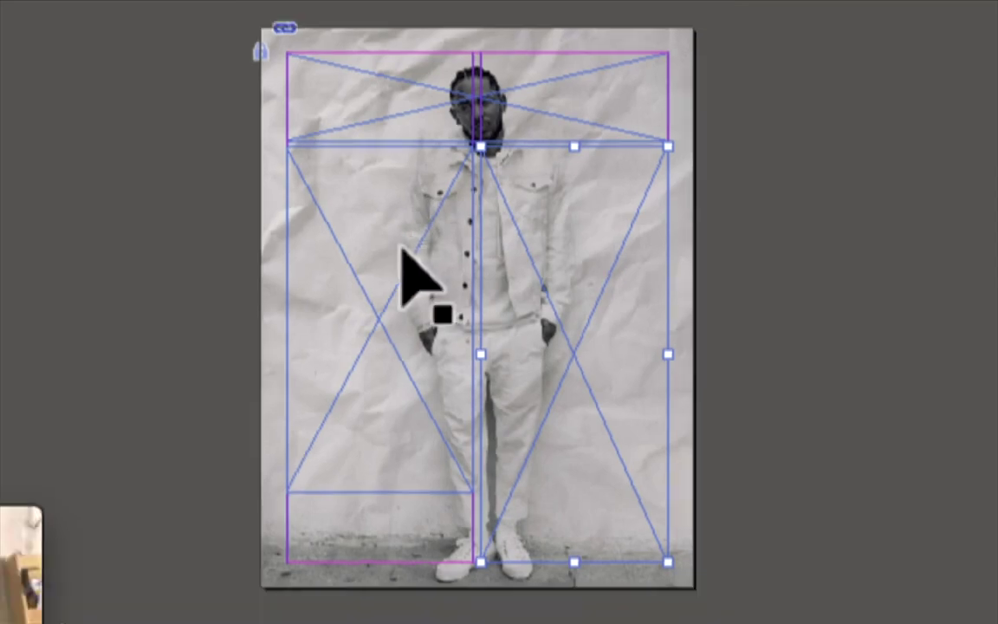
{"action": "key", "text": "f"}
{"action": "key", "text": "t"}
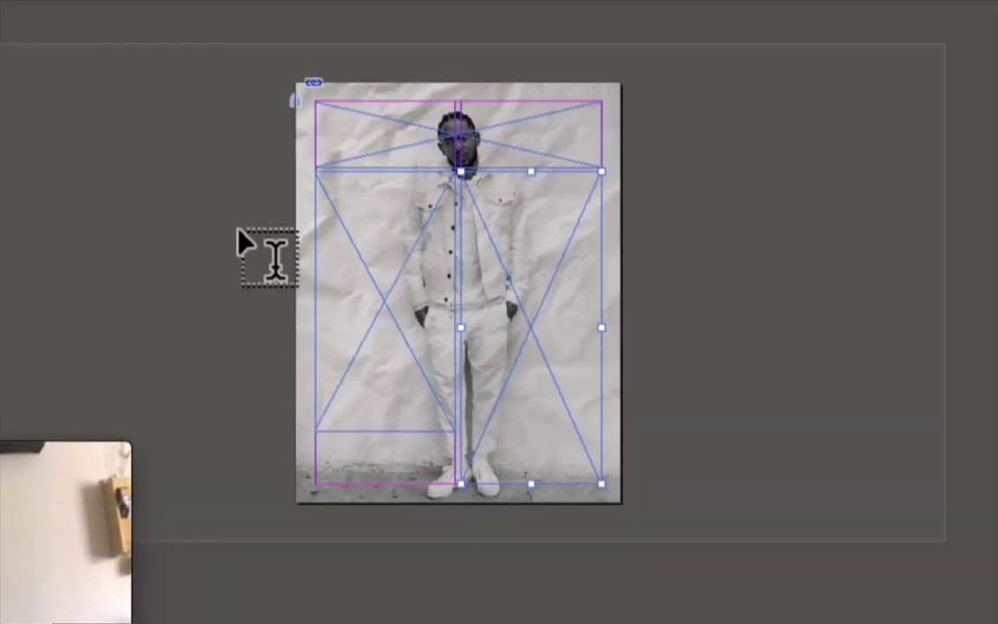
{"action": "left_click_drag", "start_coordinate": [61, 167], "coordinate": [258, 295]}
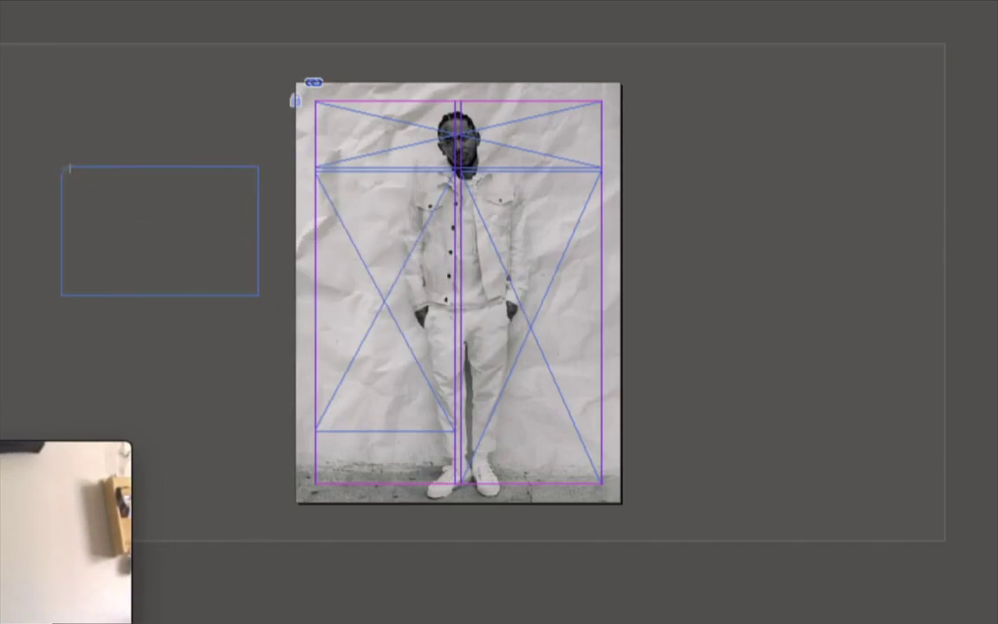
{"action": "type", "text": "Kendr"}
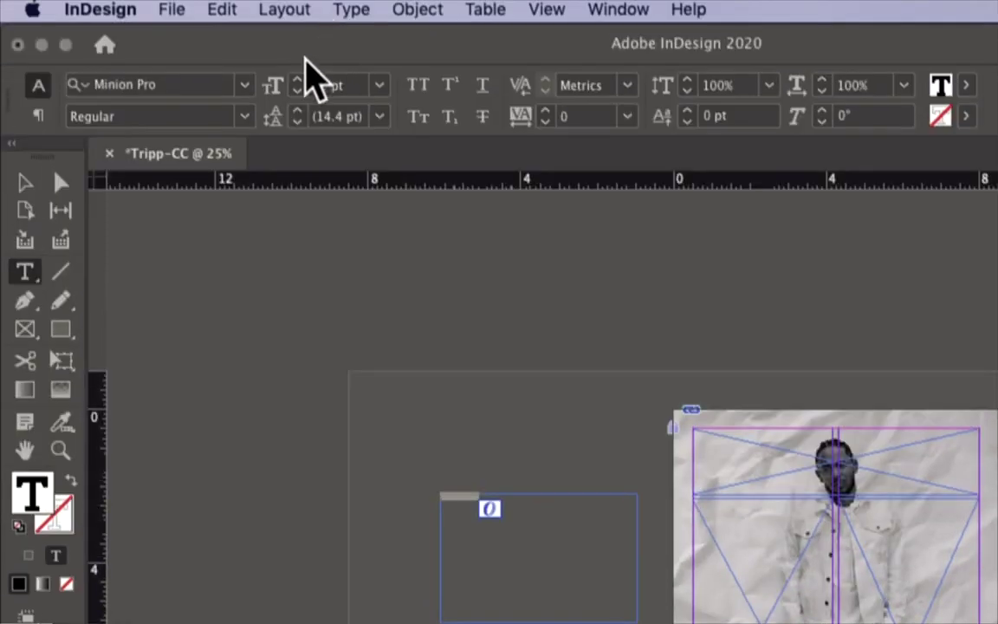
Set the pasteboard text to 44 pt in the Helvetica font
{"action": "left_click", "coordinate": [299, 78]}
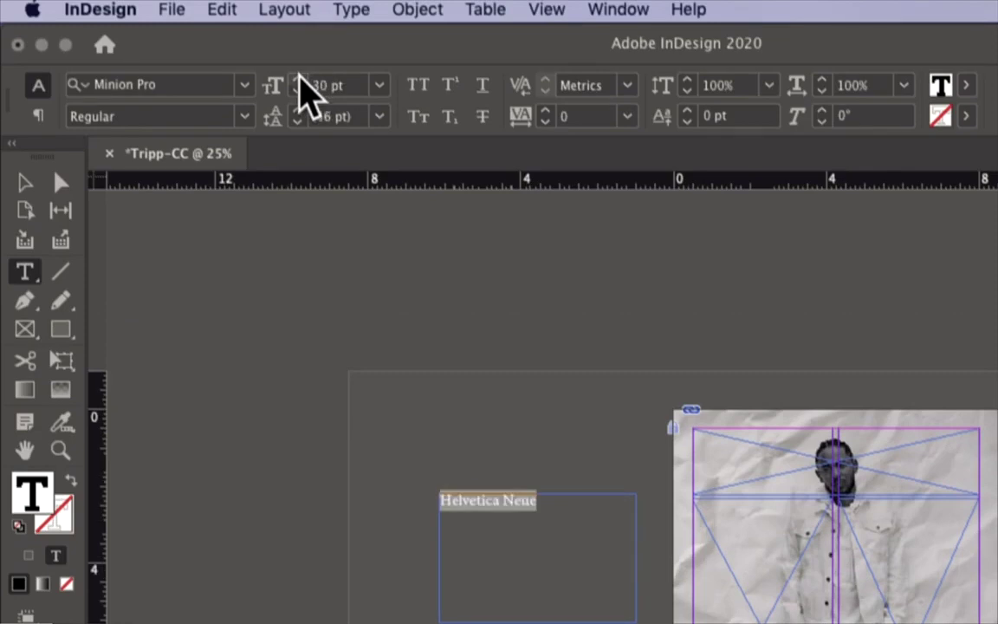
{"action": "left_click", "coordinate": [298, 78]}
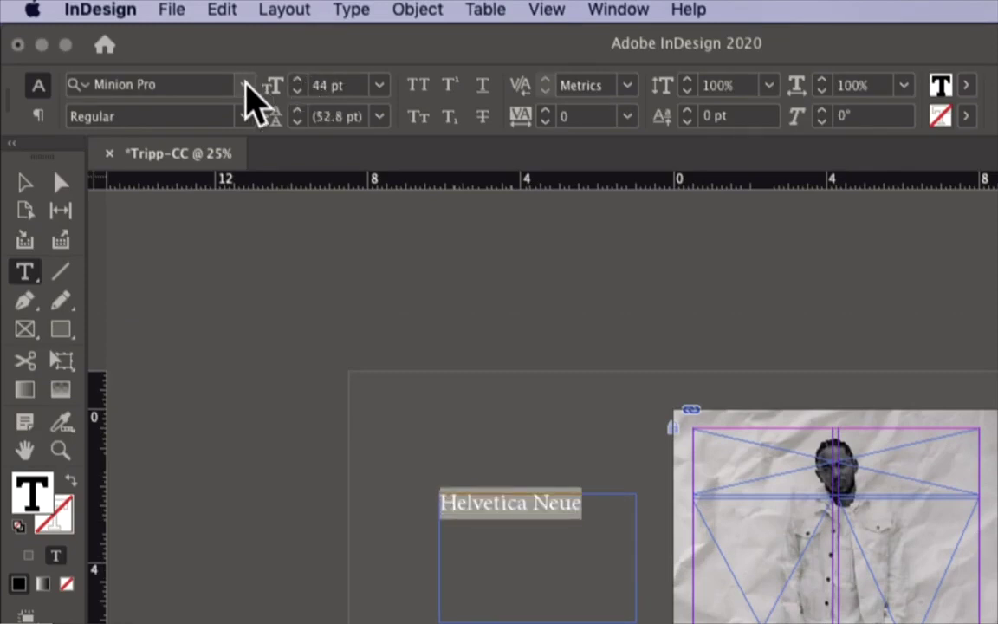
{"action": "left_click", "coordinate": [245, 84]}
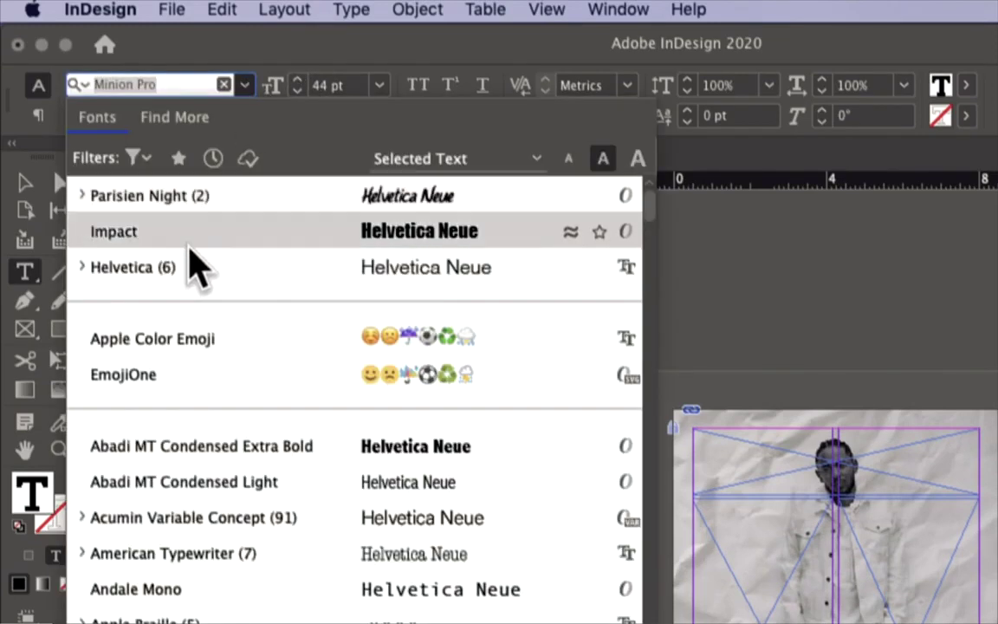
{"action": "left_click", "coordinate": [424, 265]}
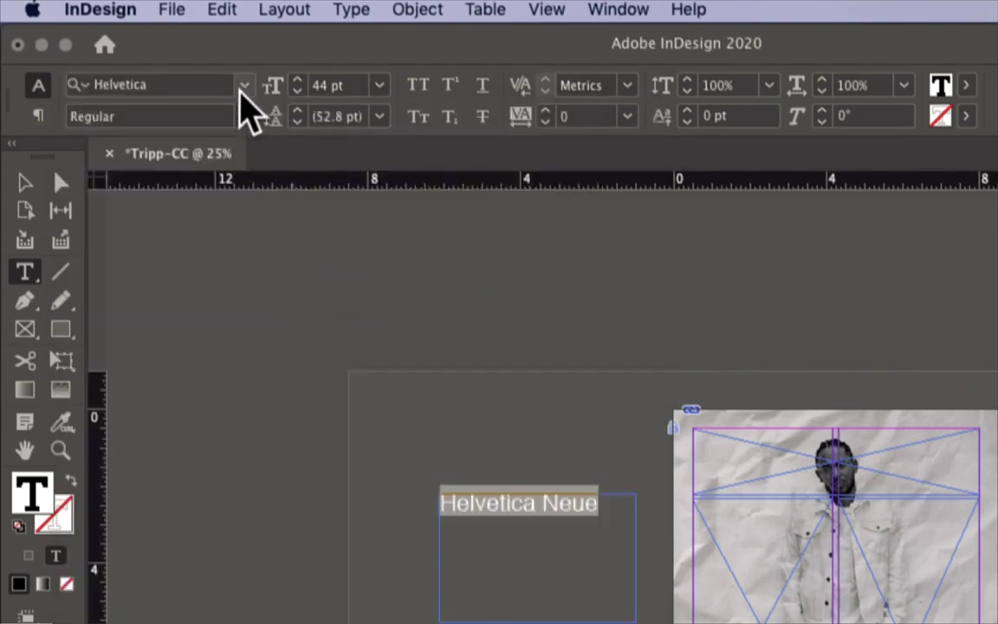
Search the fonts for Helvetica Neue and apply Helvetica Neue Regular to the pasteboard text
{"action": "left_click", "coordinate": [205, 98]}
{"action": "left_click", "coordinate": [186, 98]}
{"action": "type", "text": "nu"}
{"action": "key", "text": "BackSpace"}
{"action": "type", "text": "e"}
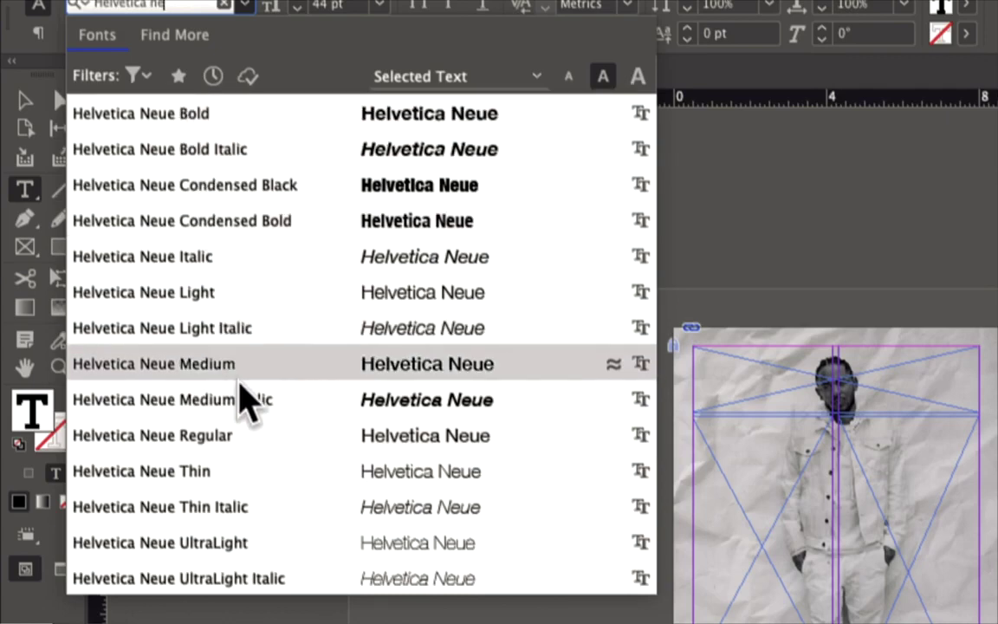
{"action": "left_click", "coordinate": [237, 438]}
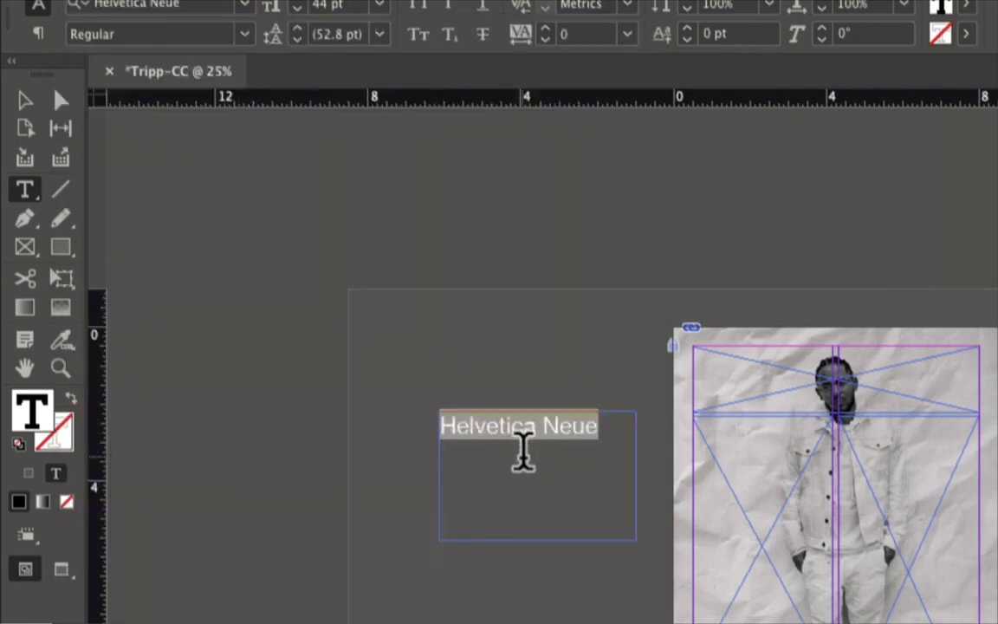
{"action": "left_click", "coordinate": [575, 425]}
{"action": "left_click_drag", "start_coordinate": [581, 418], "coordinate": [438, 446]}
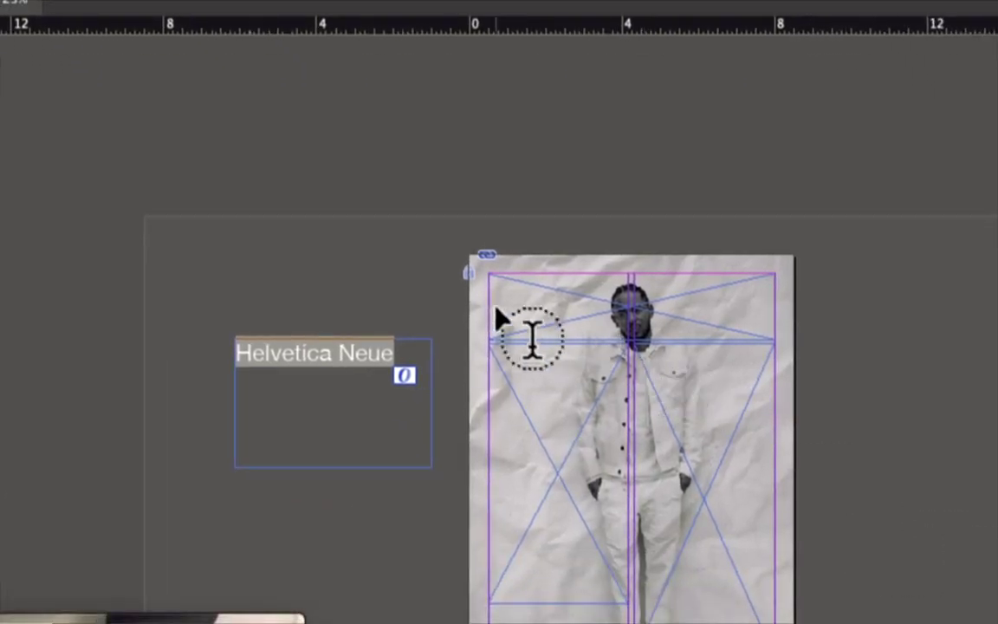
{"action": "left_click_drag", "start_coordinate": [397, 358], "coordinate": [159, 352]}
{"action": "key", "text": "Escape"}
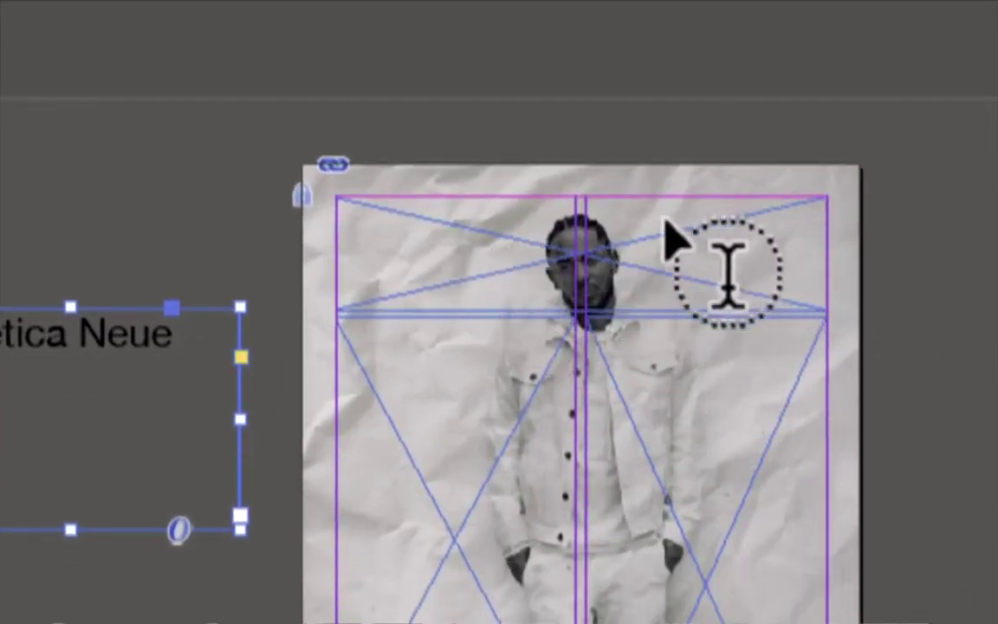
Turn the empty frame across the top of the page into a text frame and enter the title "VIBE"
{"action": "left_click", "coordinate": [383, 247]}
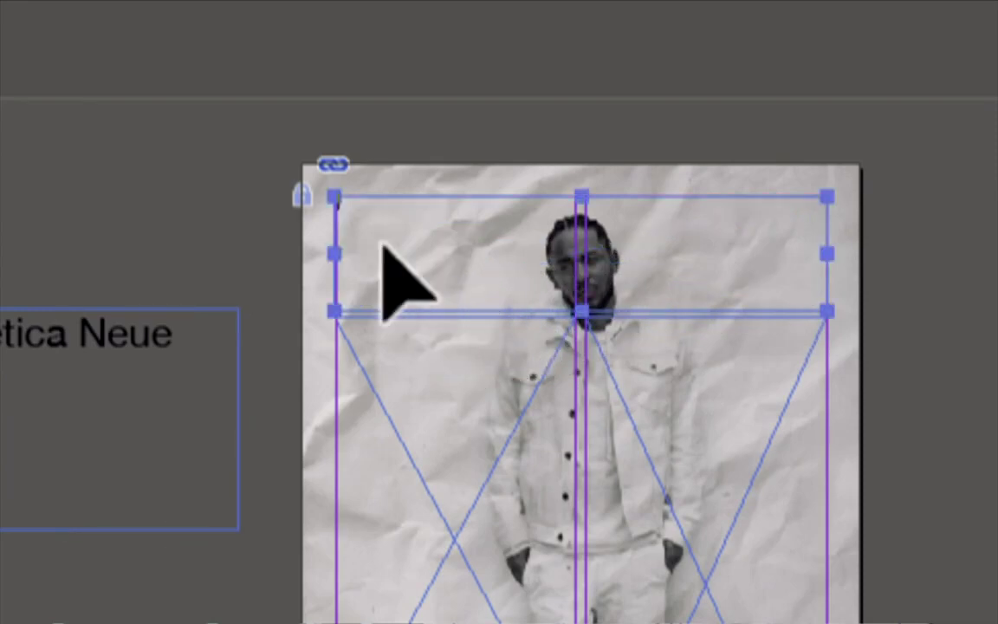
{"action": "key", "text": "super+equal"}
{"action": "key", "text": "super+equal"}
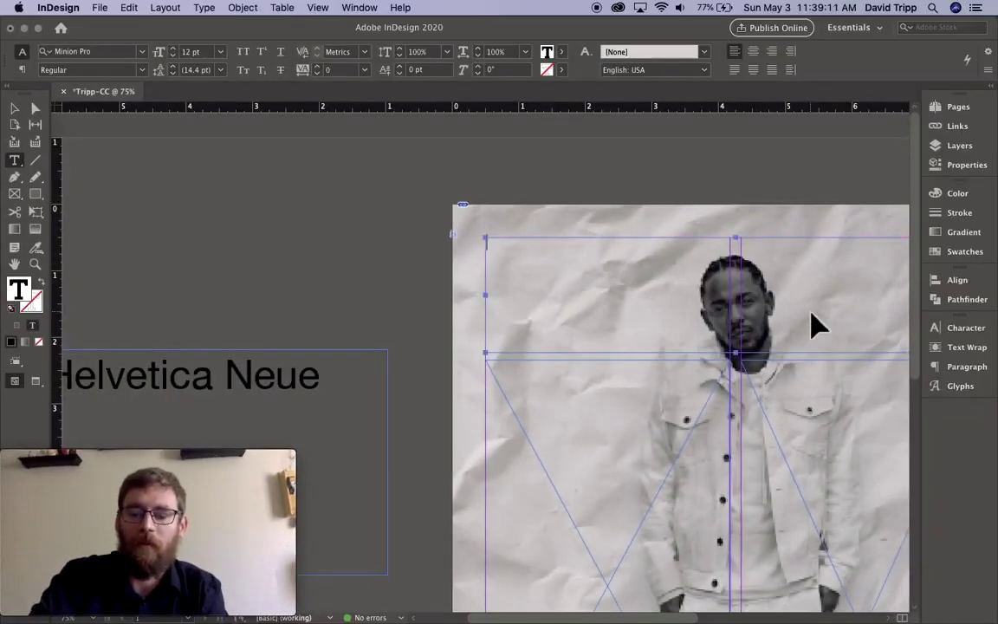
{"action": "key", "text": "super+equal"}
{"action": "key", "text": "super+equal"}
{"action": "scroll", "coordinate": [675, 301], "scroll_direction": "right", "scroll_amount": 5}
{"action": "scroll", "coordinate": [675, 302], "scroll_direction": "up", "scroll_amount": 1}
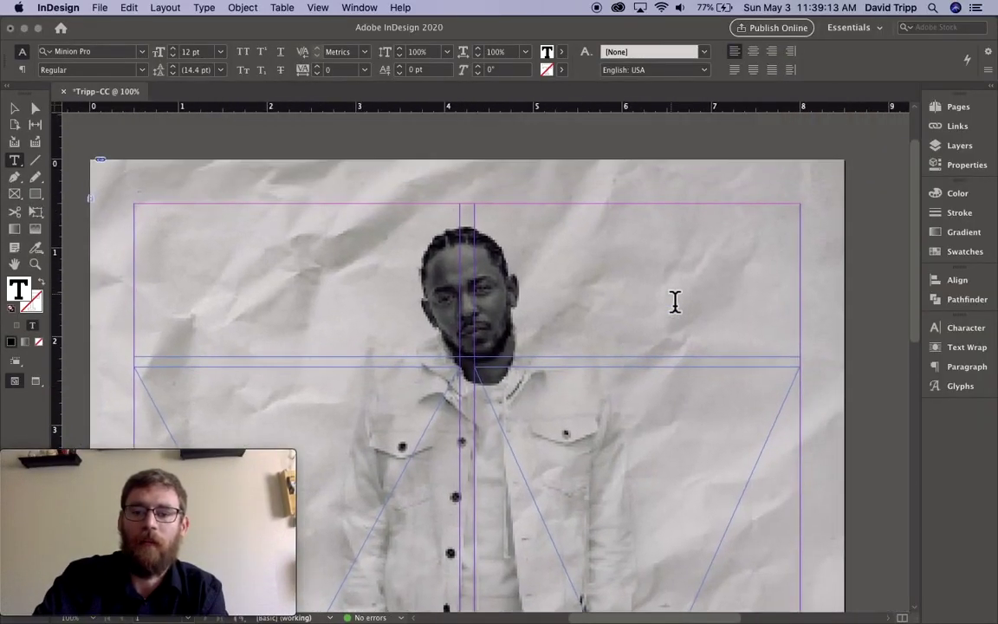
{"action": "scroll", "coordinate": [675, 302], "scroll_direction": "down", "scroll_amount": 1}
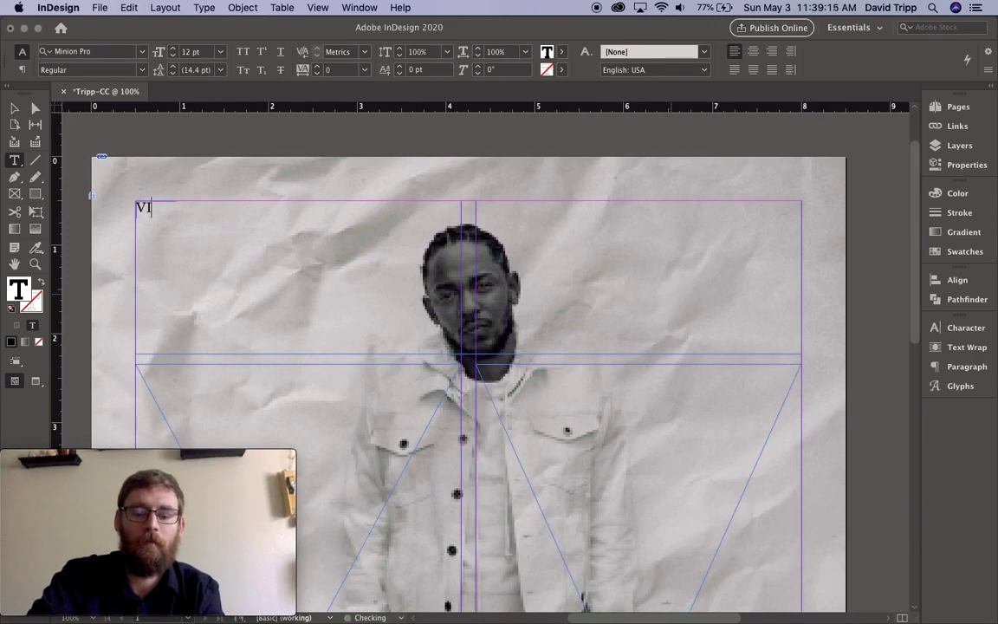
Select all of the VIBE title text and set its font to Helvetica Neue Bold
{"action": "key", "text": "super+a"}
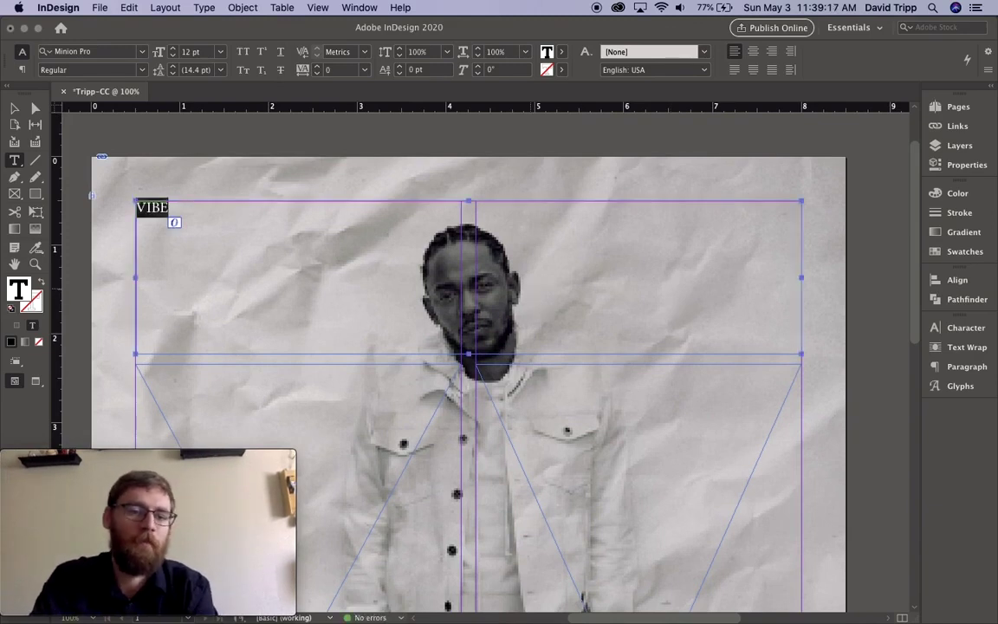
{"action": "left_click", "coordinate": [230, 218]}
{"action": "left_click_drag", "start_coordinate": [170, 208], "coordinate": [108, 208]}
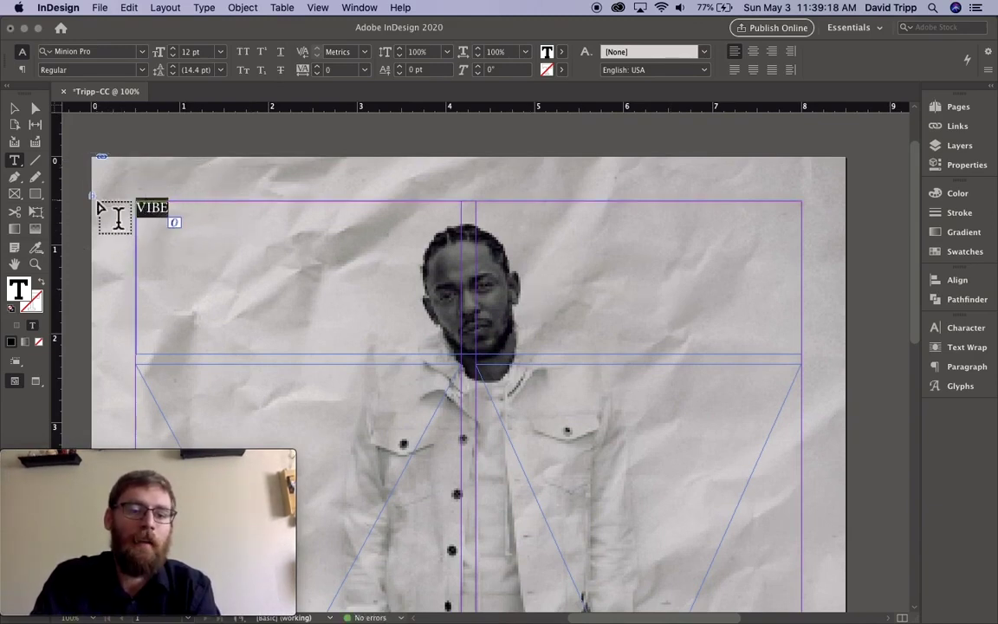
{"action": "left_click_drag", "start_coordinate": [172, 210], "coordinate": [125, 221]}
{"action": "left_click", "coordinate": [241, 214]}
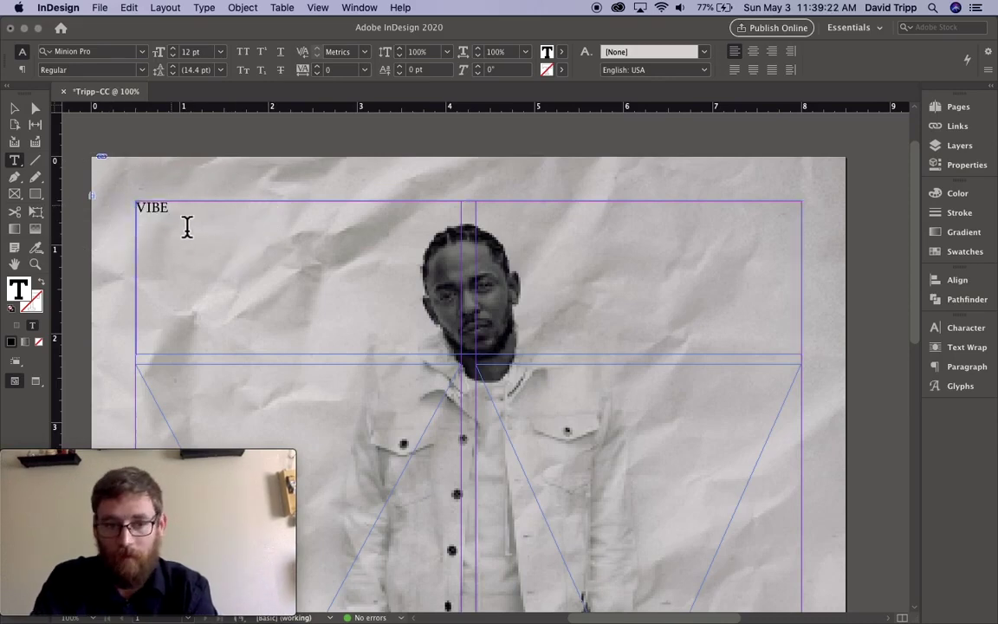
{"action": "key", "text": "super+a"}
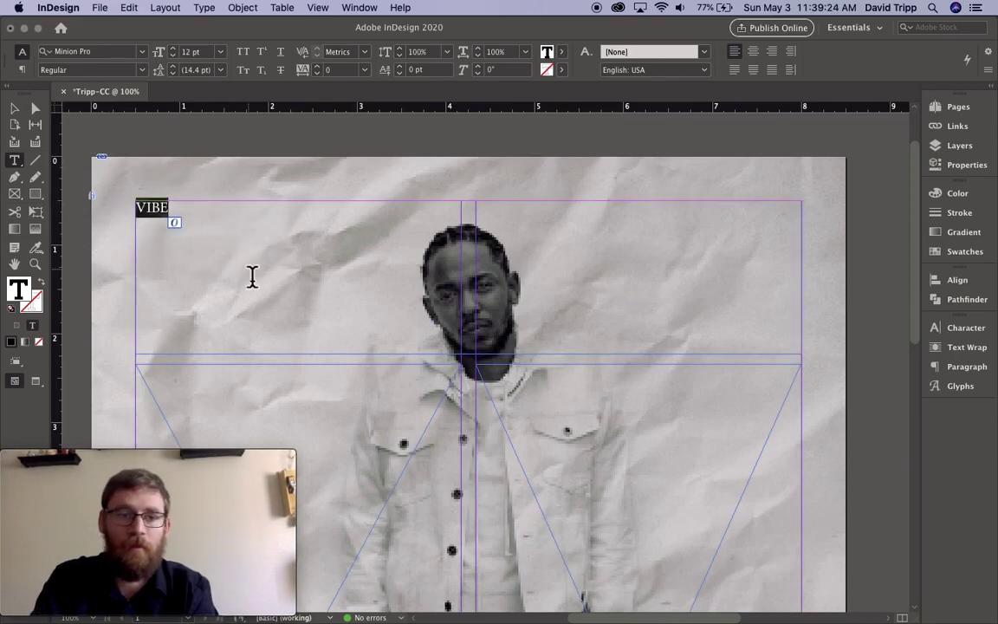
{"action": "left_click", "coordinate": [105, 54]}
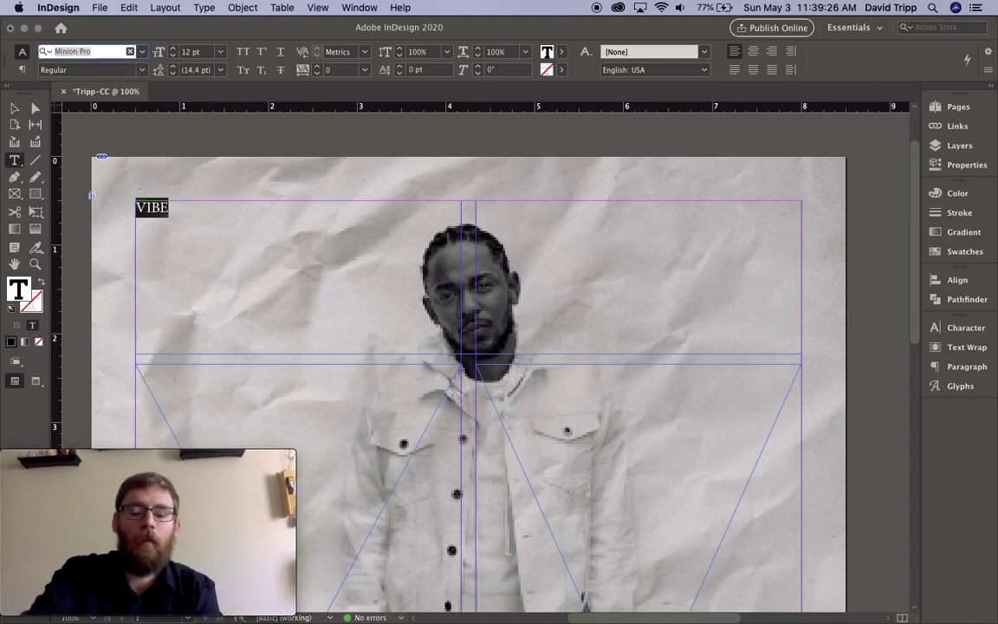
{"action": "type", "text": "hel"}
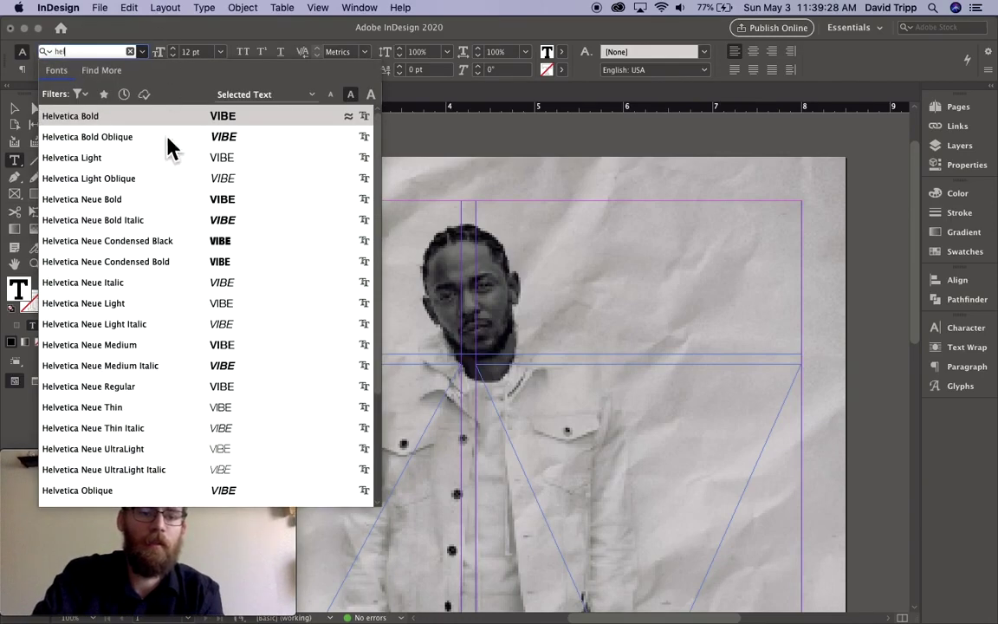
{"action": "left_click", "coordinate": [140, 205]}
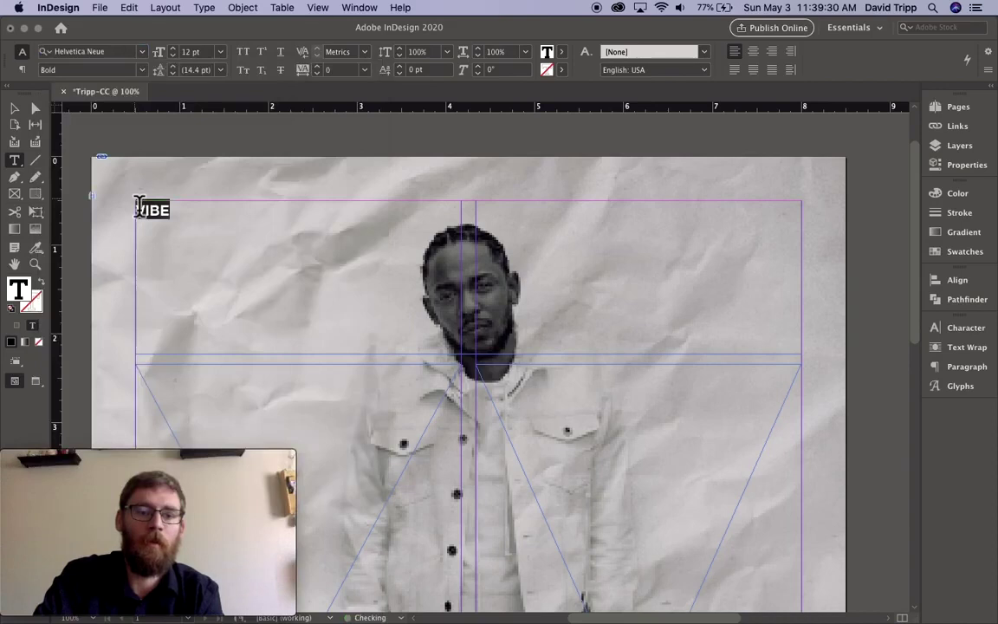
Enlarge the VIBE title text to 120 pt and deselect it
{"action": "left_click", "coordinate": [173, 48]}
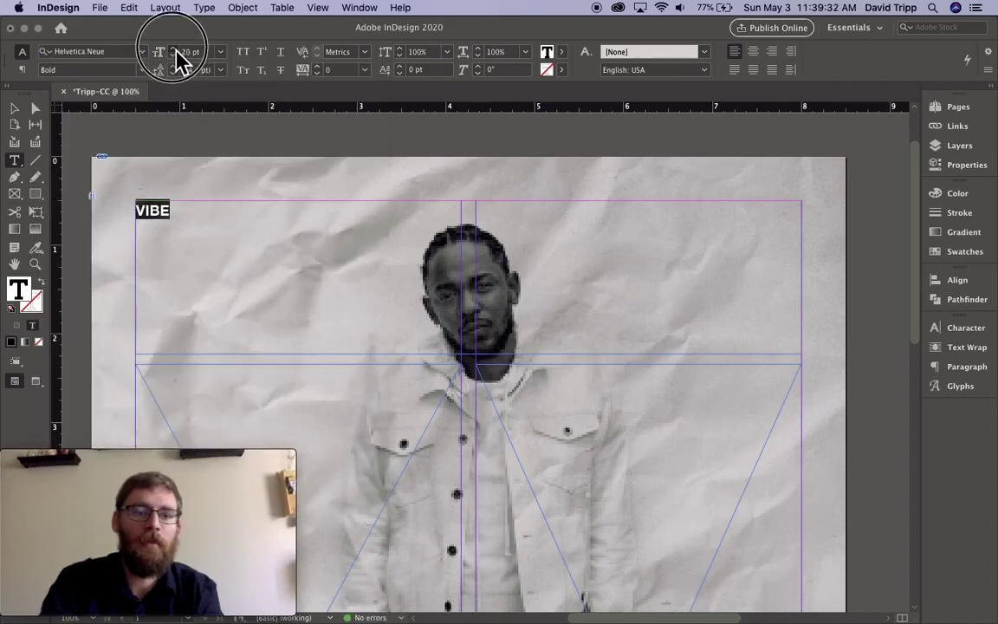
{"action": "left_click", "coordinate": [173, 49]}
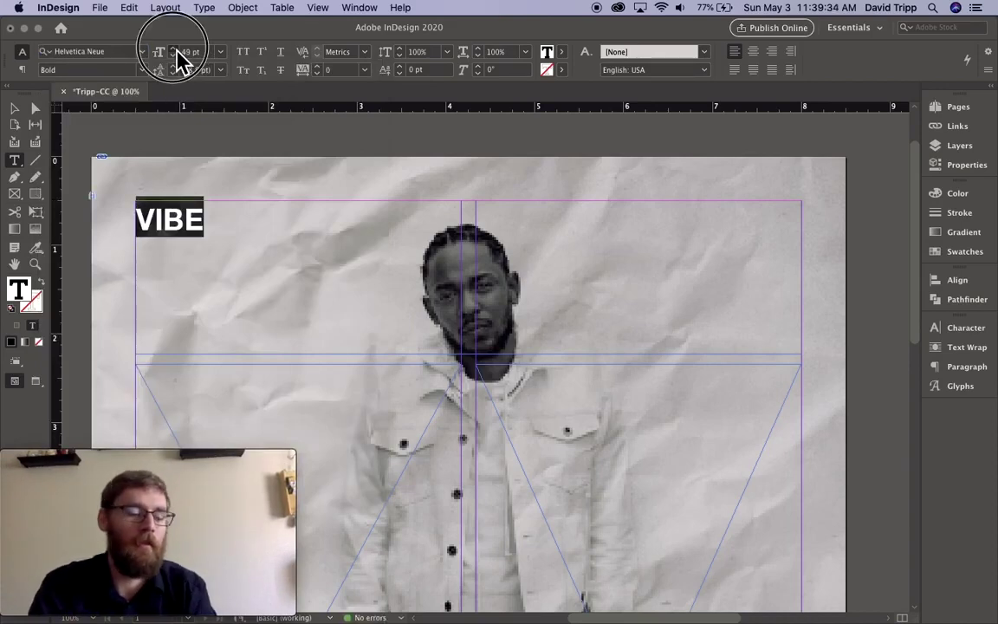
{"action": "left_click", "coordinate": [174, 49]}
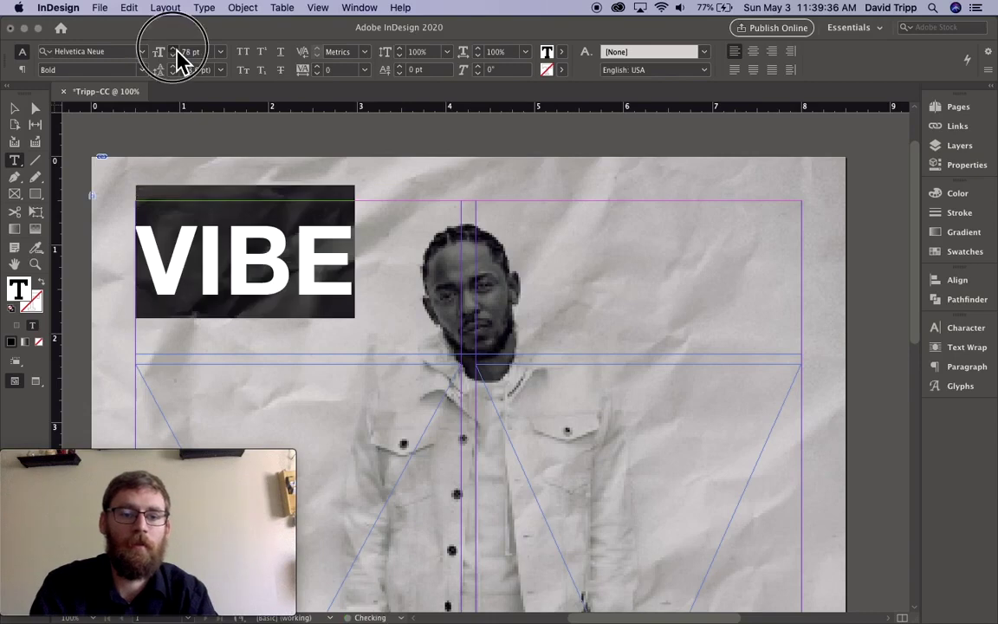
{"action": "left_click", "coordinate": [173, 49]}
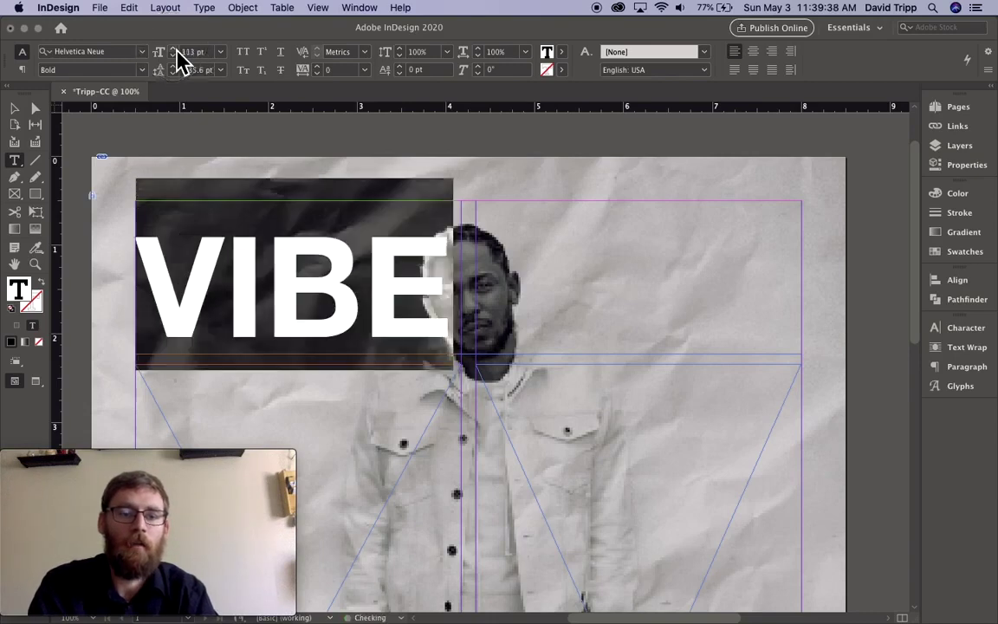
{"action": "left_click", "coordinate": [174, 49]}
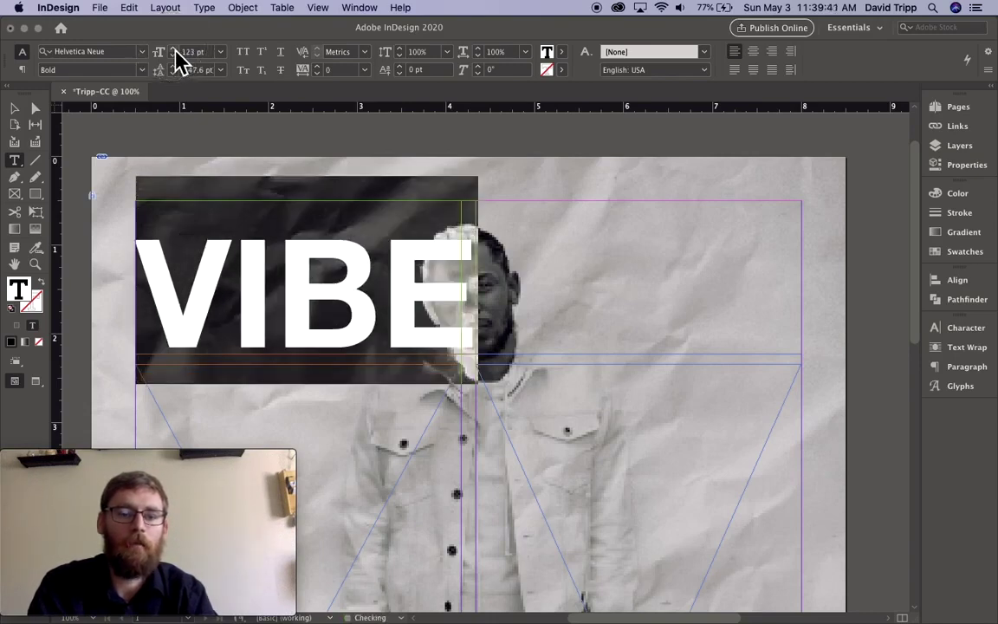
{"action": "left_click", "coordinate": [173, 48]}
{"action": "left_click", "coordinate": [175, 57]}
{"action": "left_click", "coordinate": [174, 56]}
{"action": "left_click", "coordinate": [174, 57]}
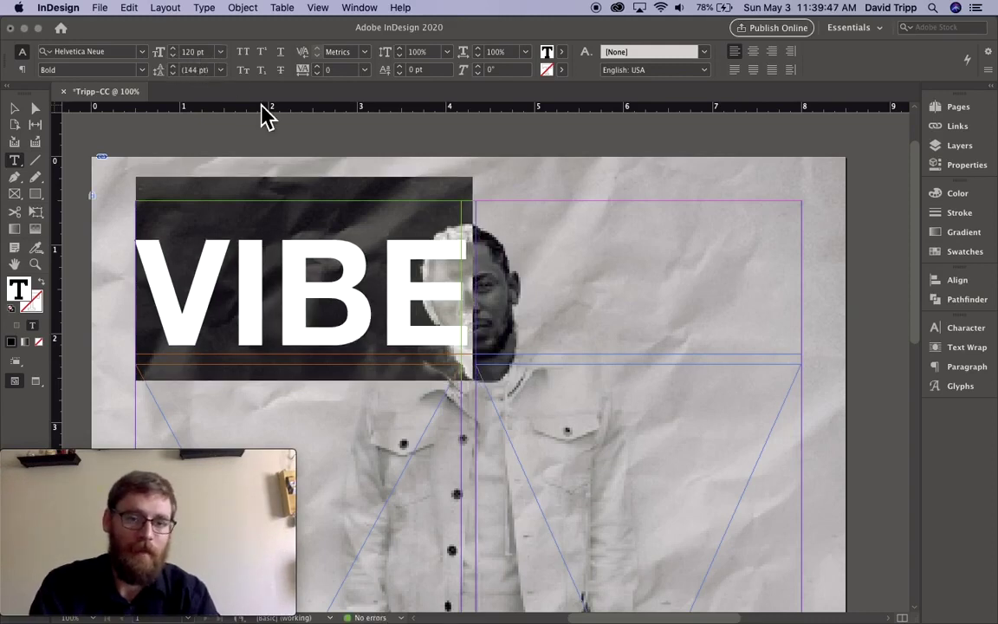
{"action": "left_click", "coordinate": [559, 317]}
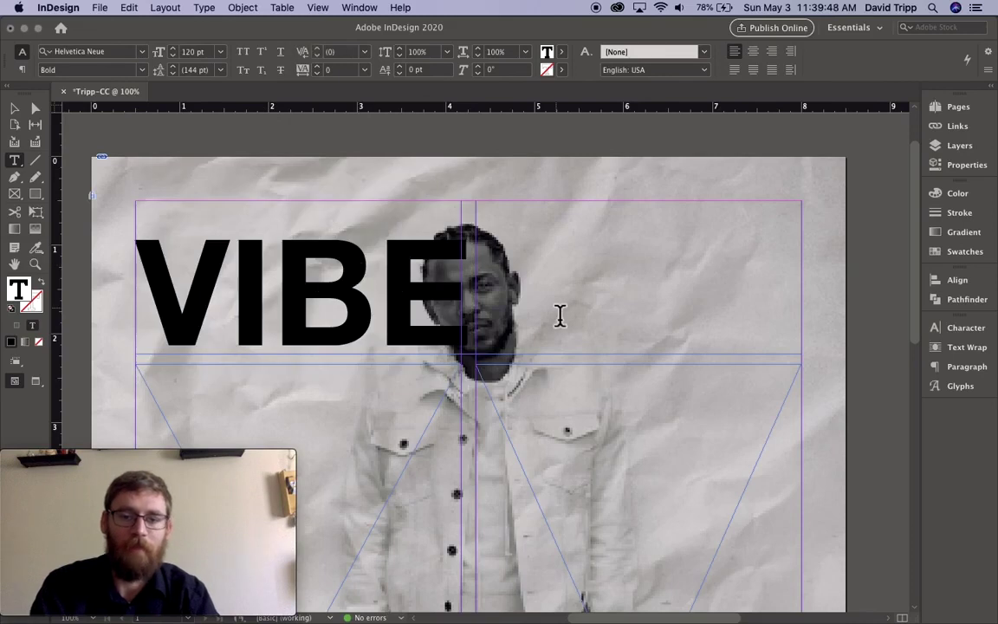
Select all of the VIBE title text and increase its tracking to 750
{"action": "left_click", "coordinate": [474, 307]}
{"action": "left_click_drag", "start_coordinate": [466, 307], "coordinate": [178, 293]}
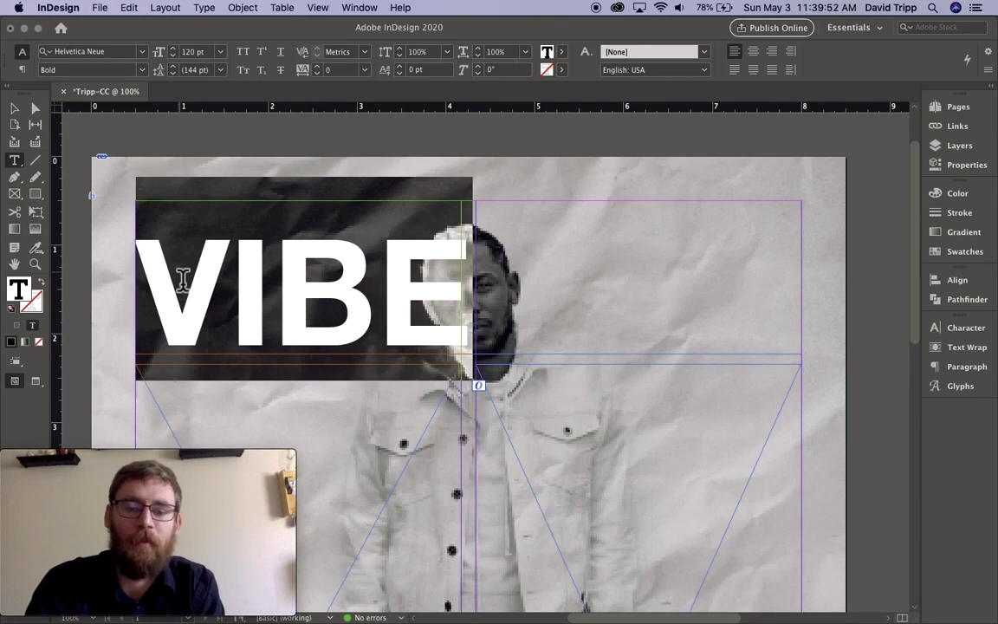
{"action": "left_click", "coordinate": [371, 290]}
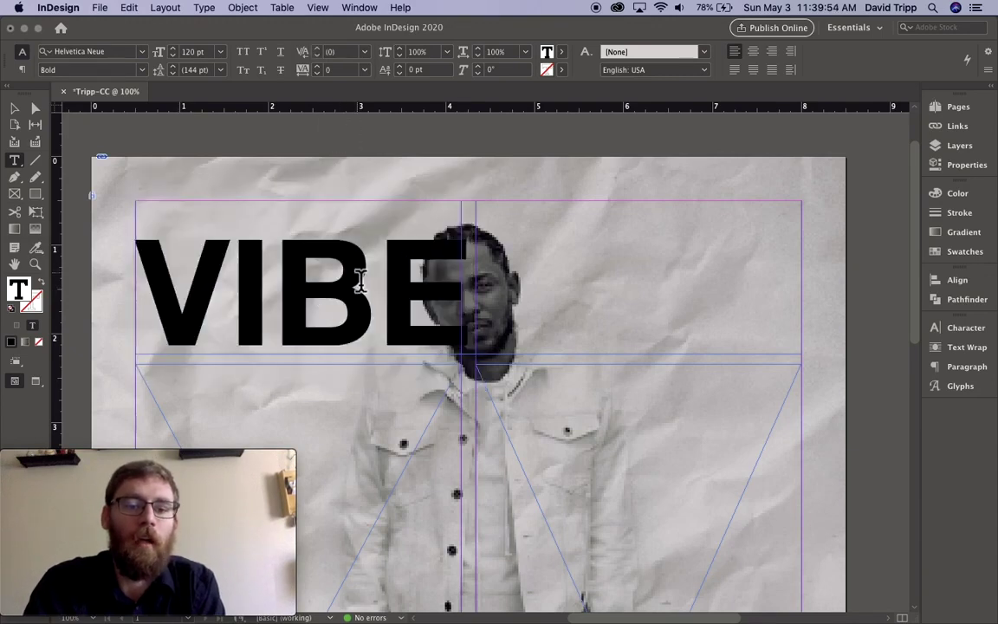
{"action": "left_click_drag", "start_coordinate": [466, 305], "coordinate": [132, 336]}
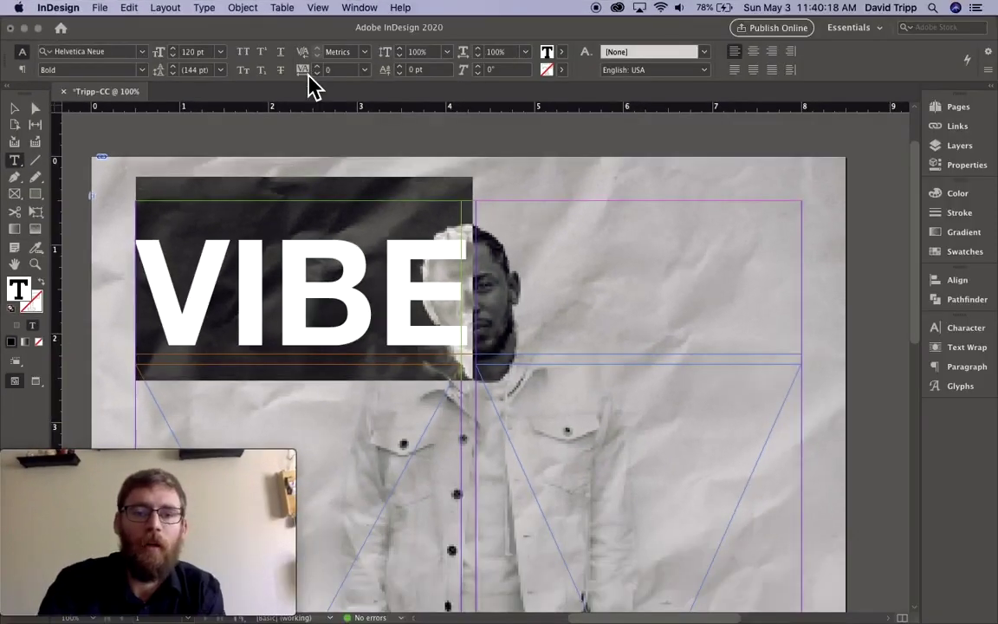
{"action": "left_click", "coordinate": [317, 66]}
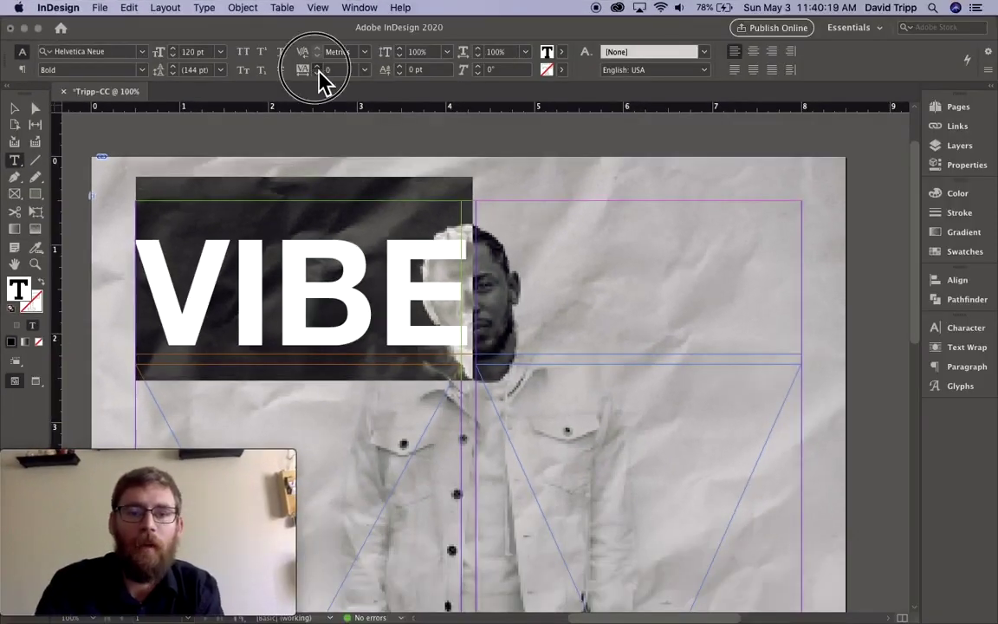
{"action": "left_click", "coordinate": [317, 66]}
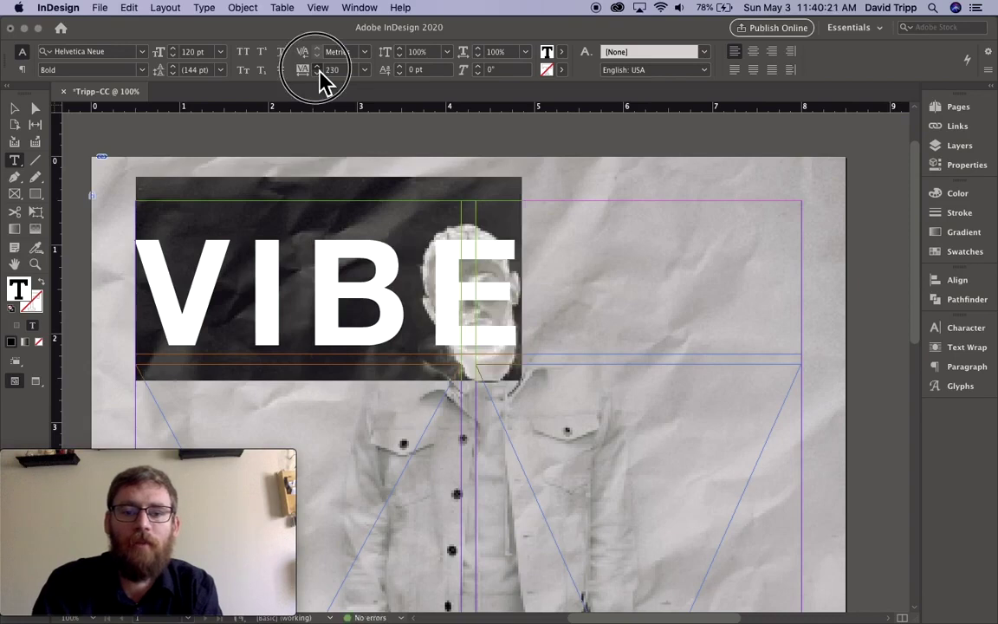
{"action": "left_click", "coordinate": [317, 67]}
{"action": "left_click", "coordinate": [317, 68]}
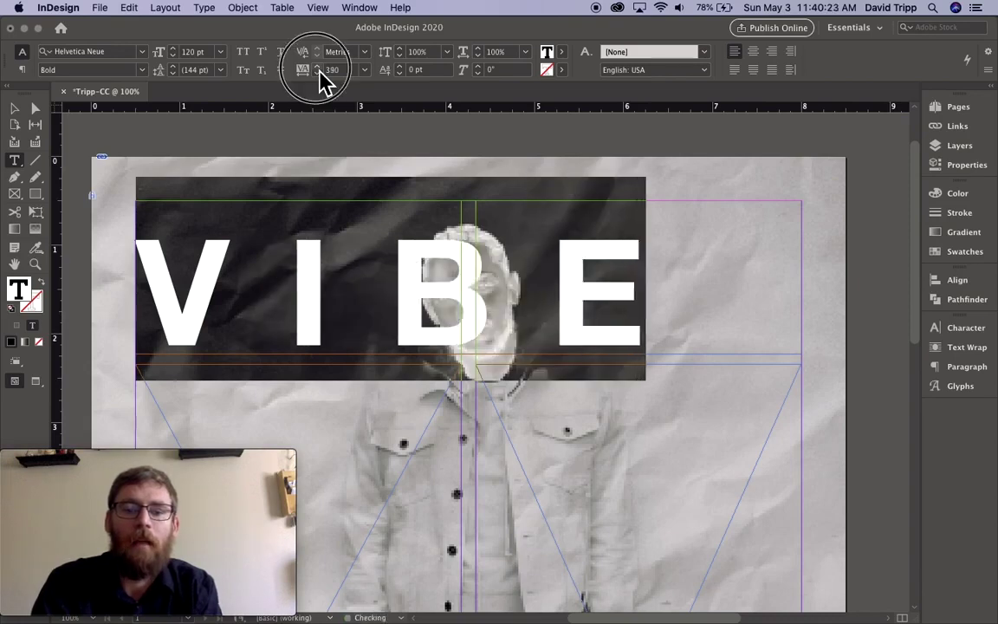
{"action": "left_click", "coordinate": [317, 67]}
{"action": "left_click", "coordinate": [317, 67]}
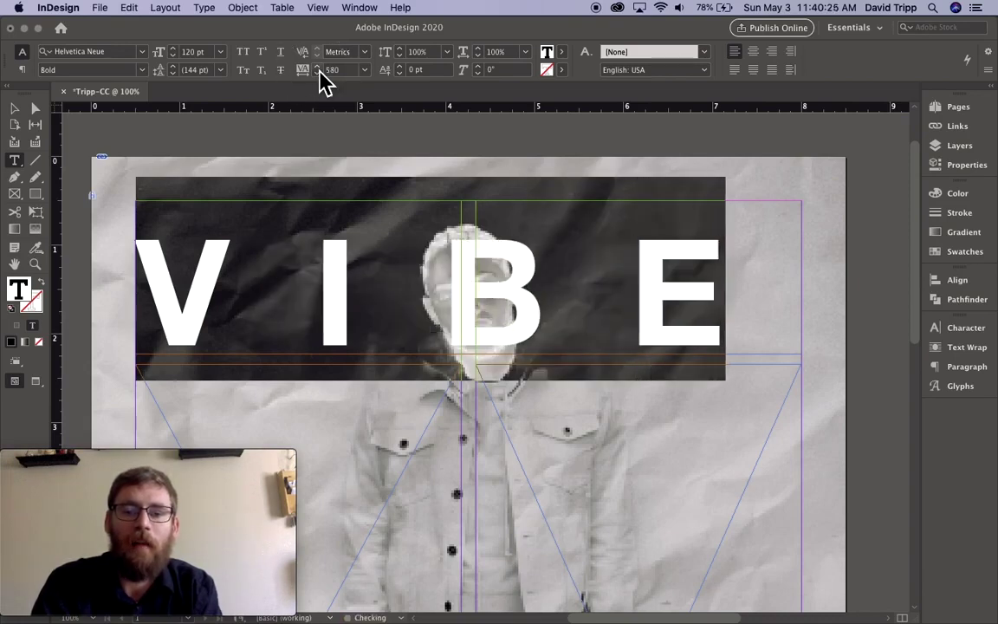
{"action": "left_click", "coordinate": [317, 67]}
{"action": "left_click", "coordinate": [317, 67]}
{"action": "left_click", "coordinate": [317, 68]}
{"action": "left_click", "coordinate": [317, 68]}
{"action": "left_click", "coordinate": [317, 67]}
{"action": "left_click", "coordinate": [317, 68]}
{"action": "left_click", "coordinate": [317, 68]}
{"action": "left_click", "coordinate": [317, 67]}
{"action": "left_click", "coordinate": [317, 67]}
{"action": "left_click", "coordinate": [317, 68]}
{"action": "left_click", "coordinate": [318, 67]}
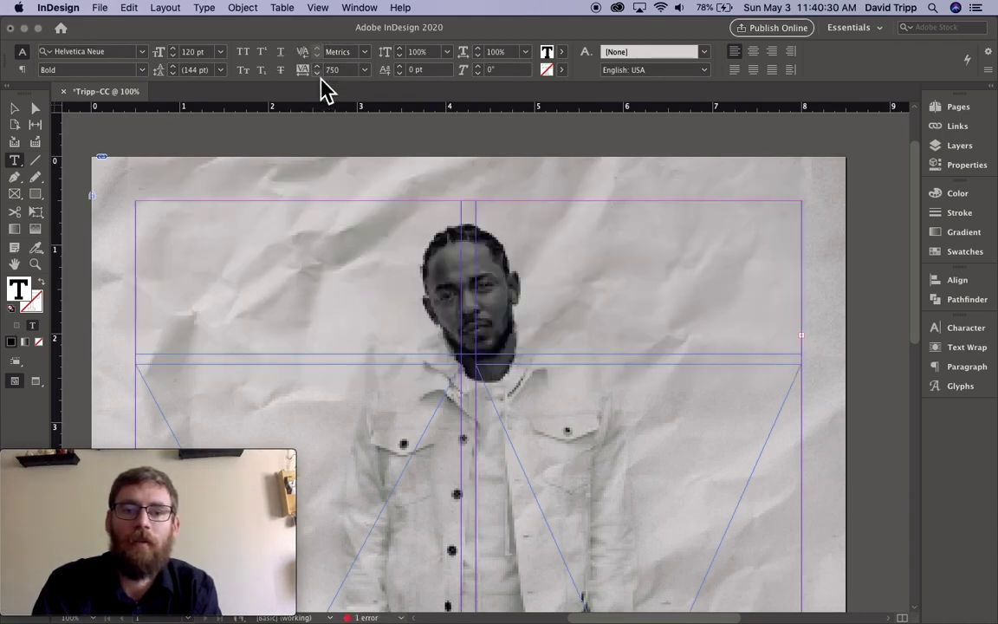
{"action": "left_click", "coordinate": [317, 73]}
{"action": "left_click", "coordinate": [317, 67]}
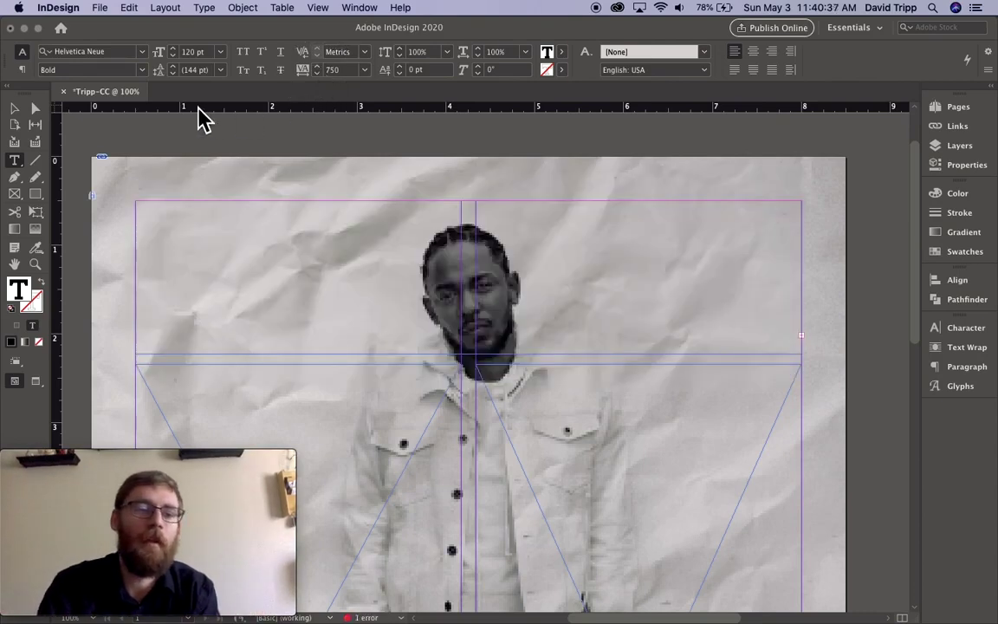
Try widening the VIBE title's text frame to 7.7 in and undo the resize
{"action": "left_click", "coordinate": [15, 108]}
{"action": "left_click_drag", "start_coordinate": [800, 278], "coordinate": [828, 289]}
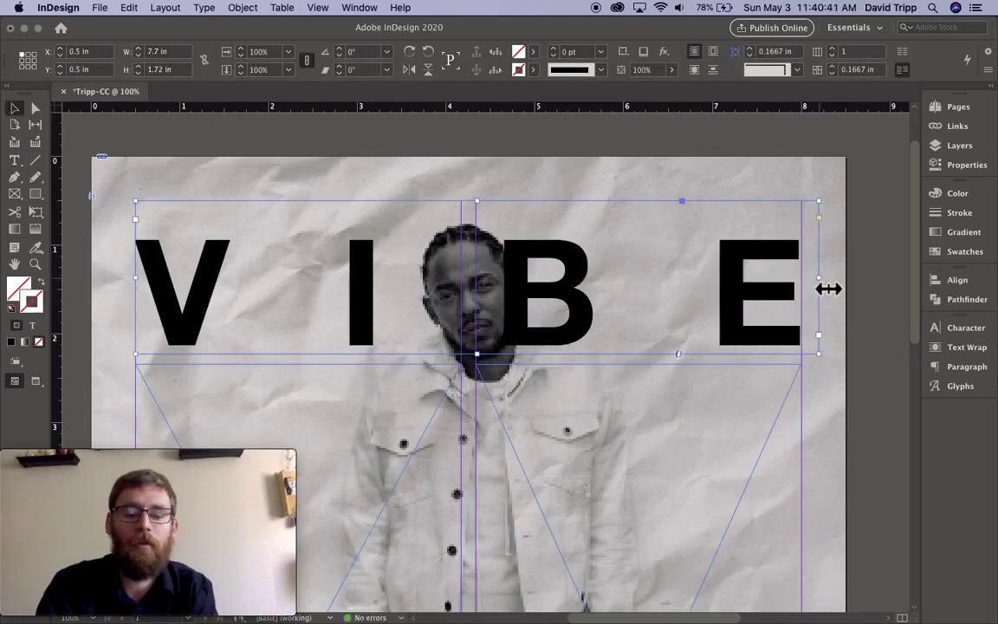
{"action": "key", "text": "super+z"}
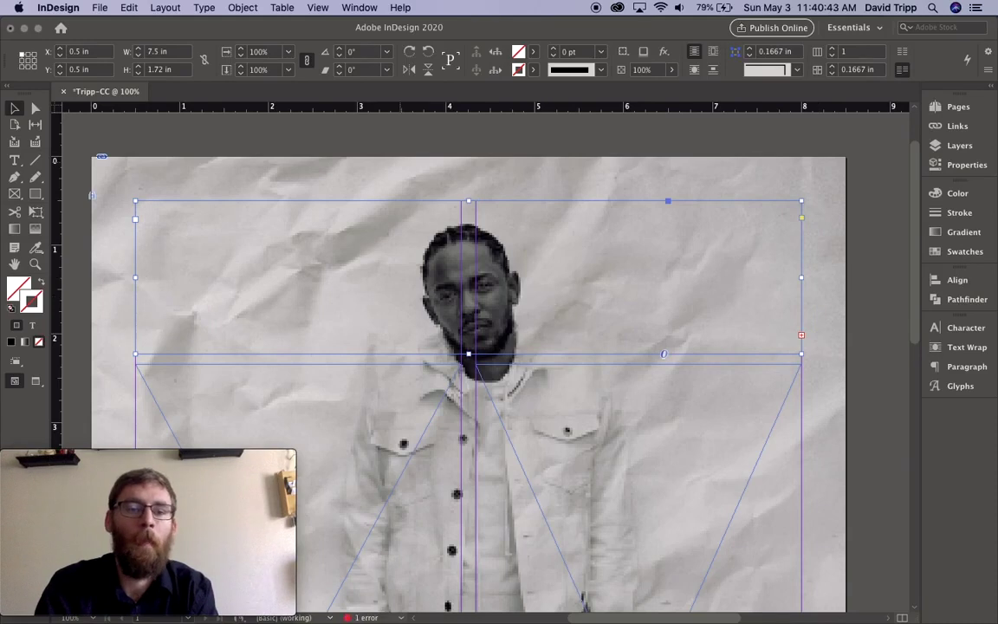
Reduce the VIBE title's tracking to 740 with its frame selected, and deselect the frame
{"action": "left_click", "coordinate": [387, 252]}
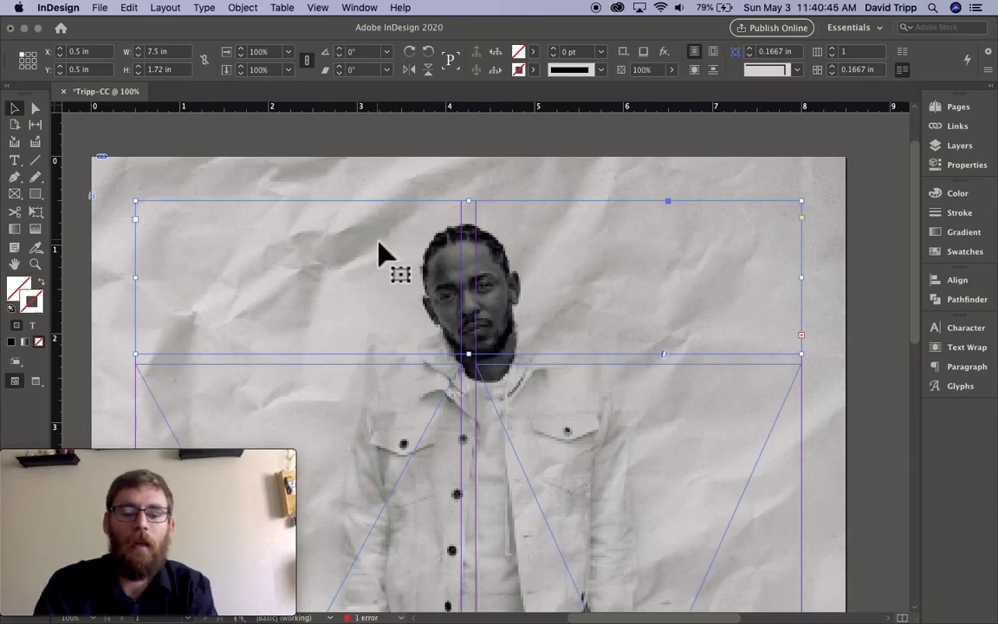
{"action": "key", "text": "t"}
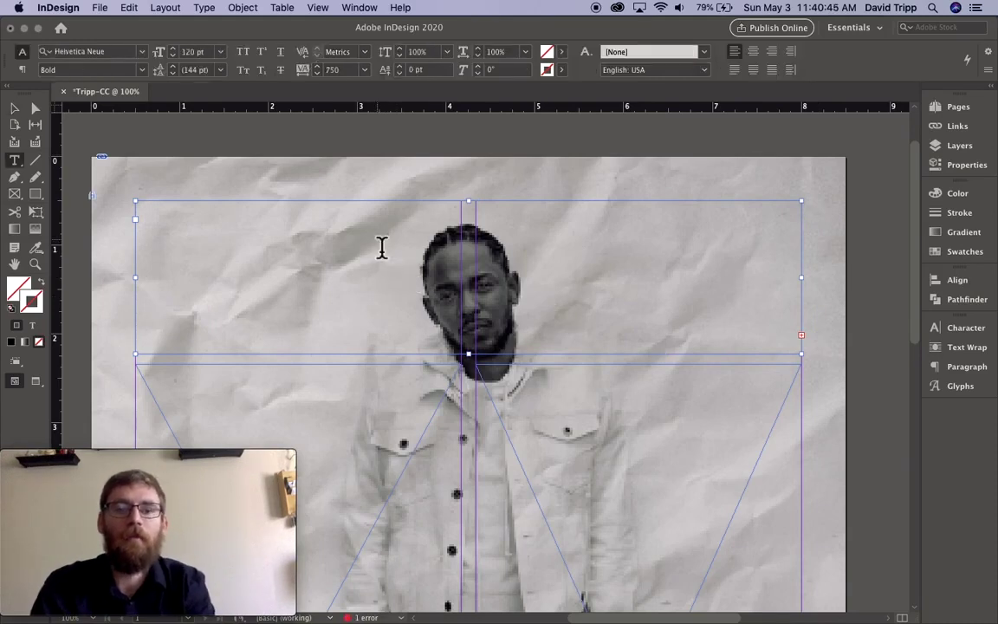
{"action": "left_click", "coordinate": [317, 73]}
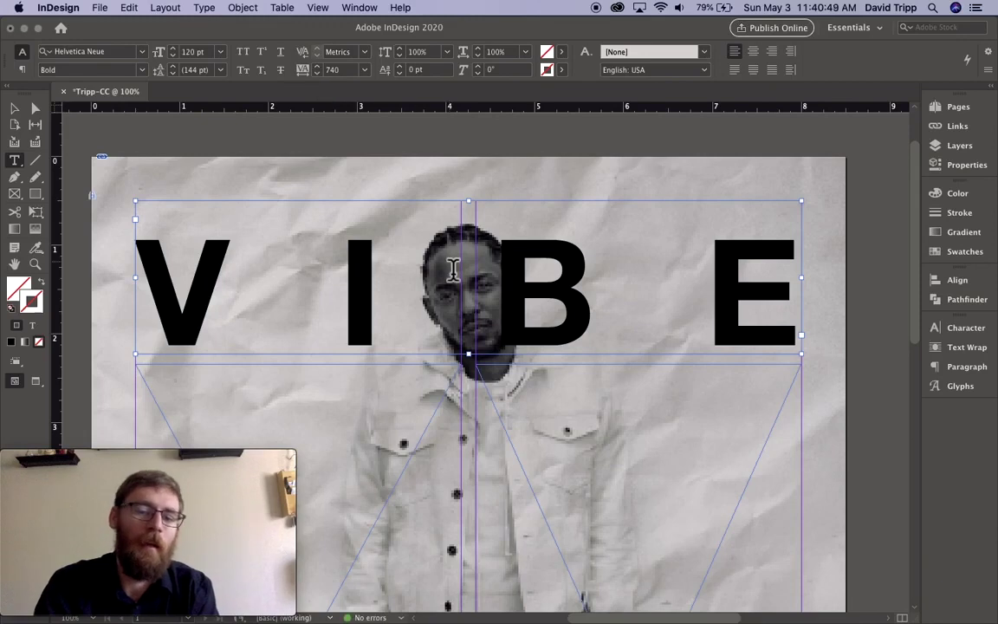
{"action": "key", "text": "a"}
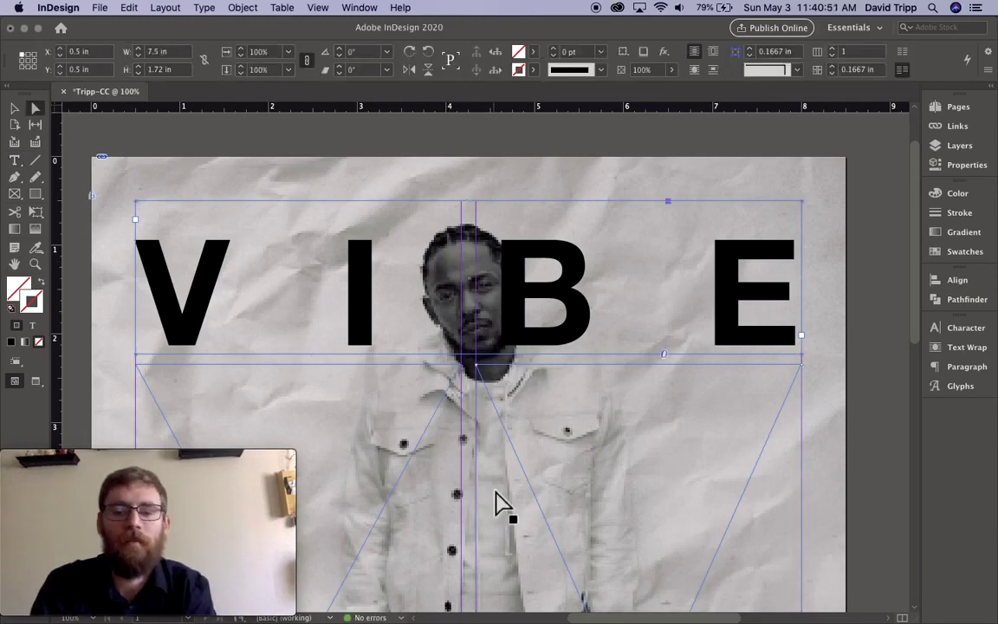
{"action": "left_click", "coordinate": [469, 426]}
{"action": "left_click_drag", "start_coordinate": [483, 171], "coordinate": [468, 171]}
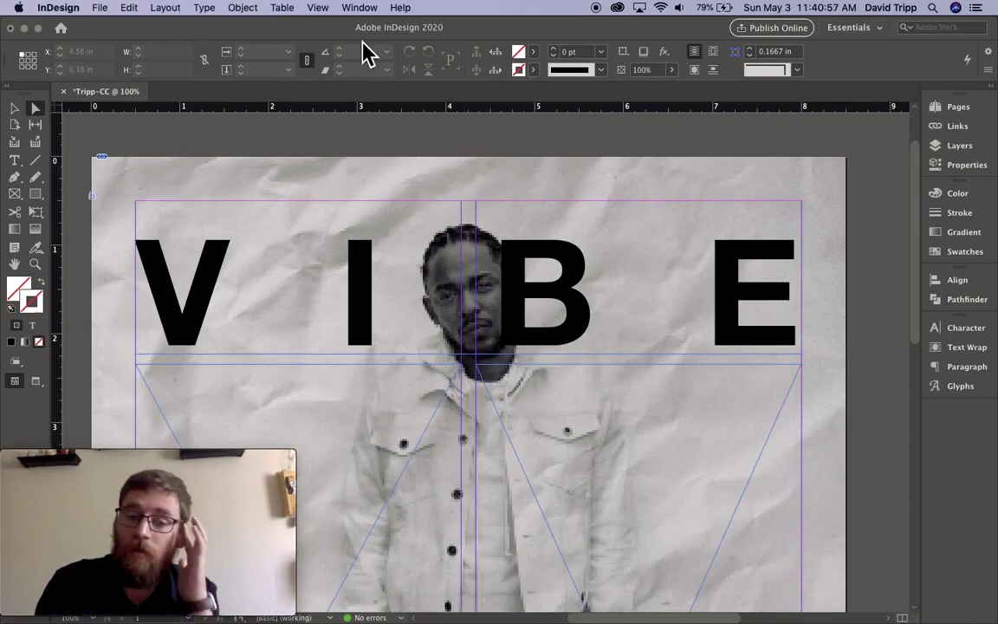
Select all of the VIBE title text and center-align it
{"action": "key", "text": "t"}
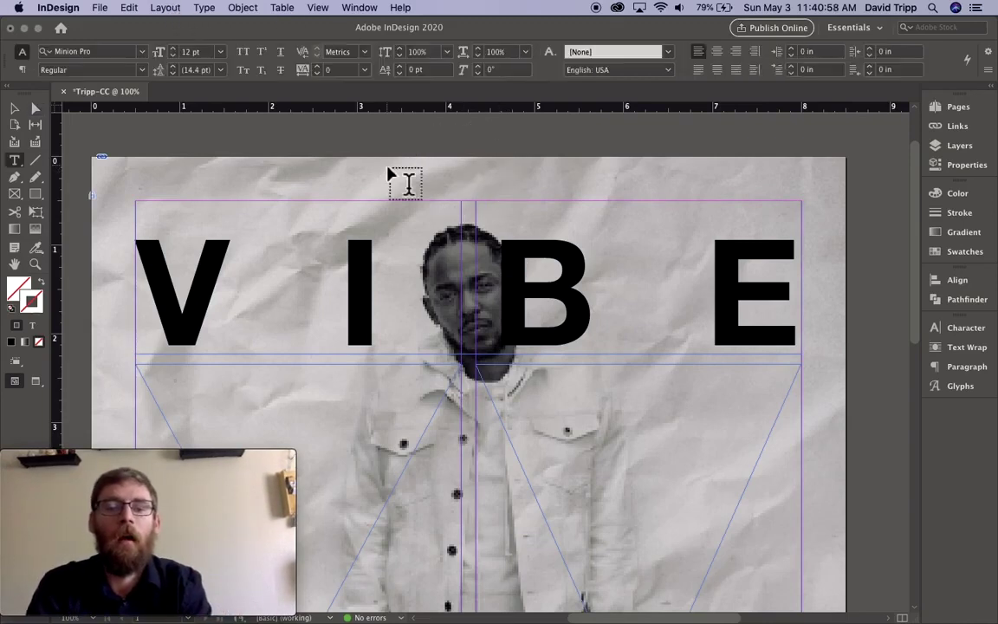
{"action": "triple_click", "coordinate": [515, 291]}
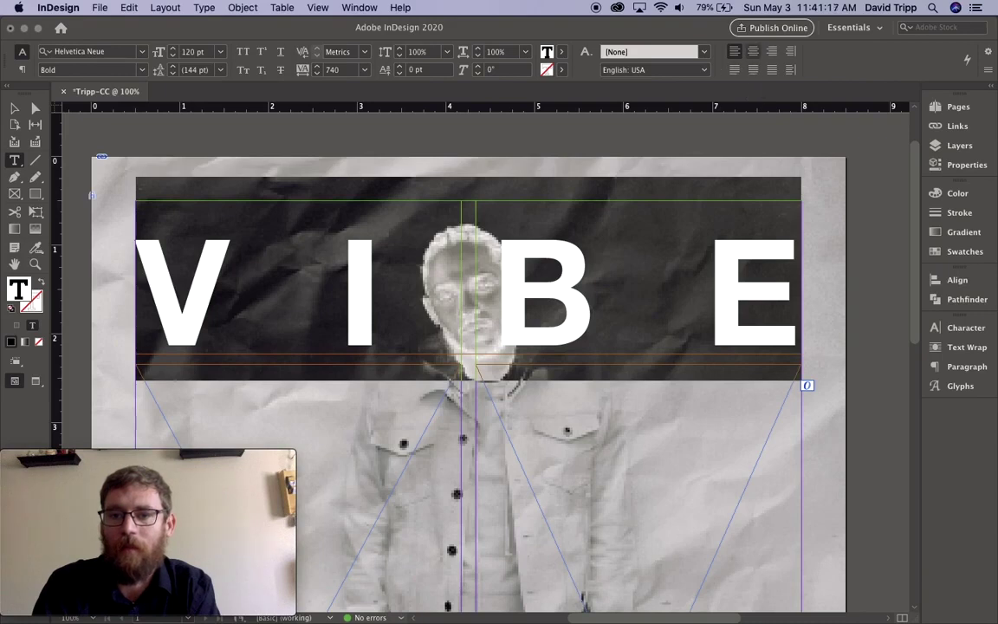
{"action": "left_click", "coordinate": [753, 51]}
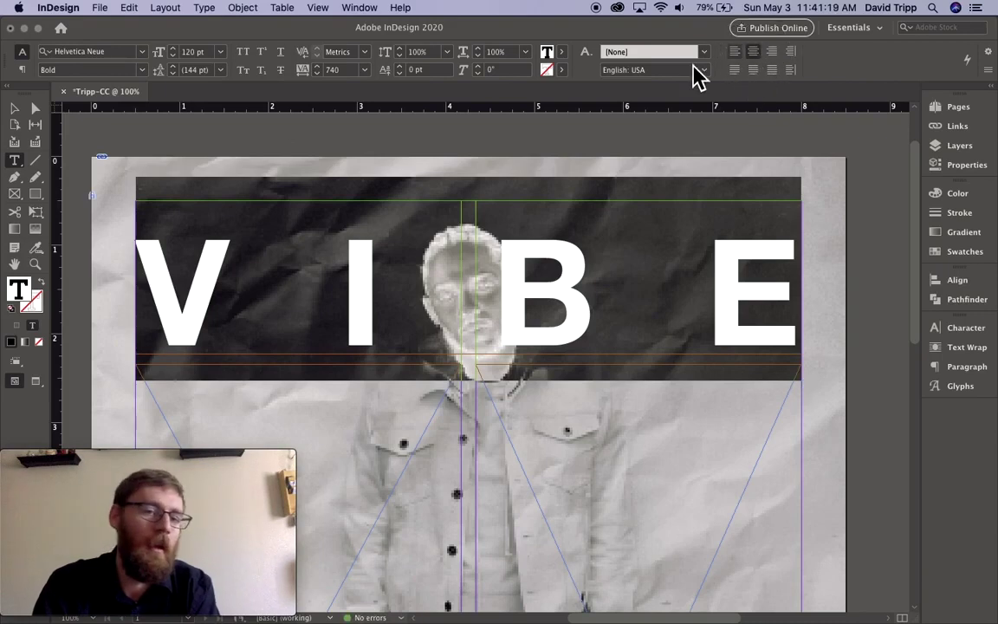
Apply a vertical gradient feather to the VIBE title's frame so the letters fade out from about mid-height toward their base
{"action": "left_click", "coordinate": [15, 109]}
{"action": "left_click_drag", "start_coordinate": [478, 208], "coordinate": [477, 234]}
{"action": "key", "text": "super+z"}
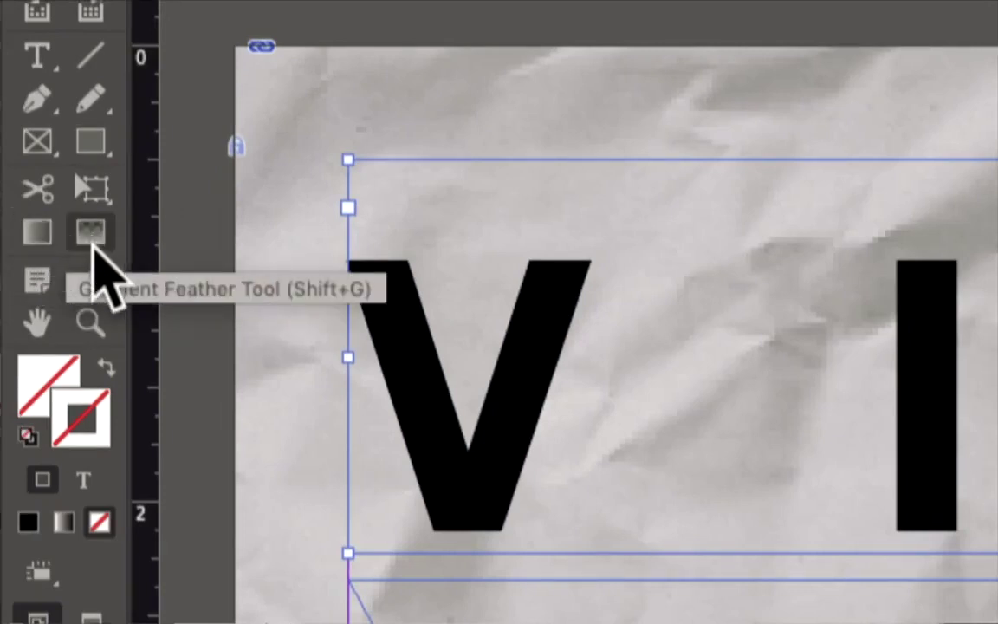
{"action": "left_click", "coordinate": [91, 240]}
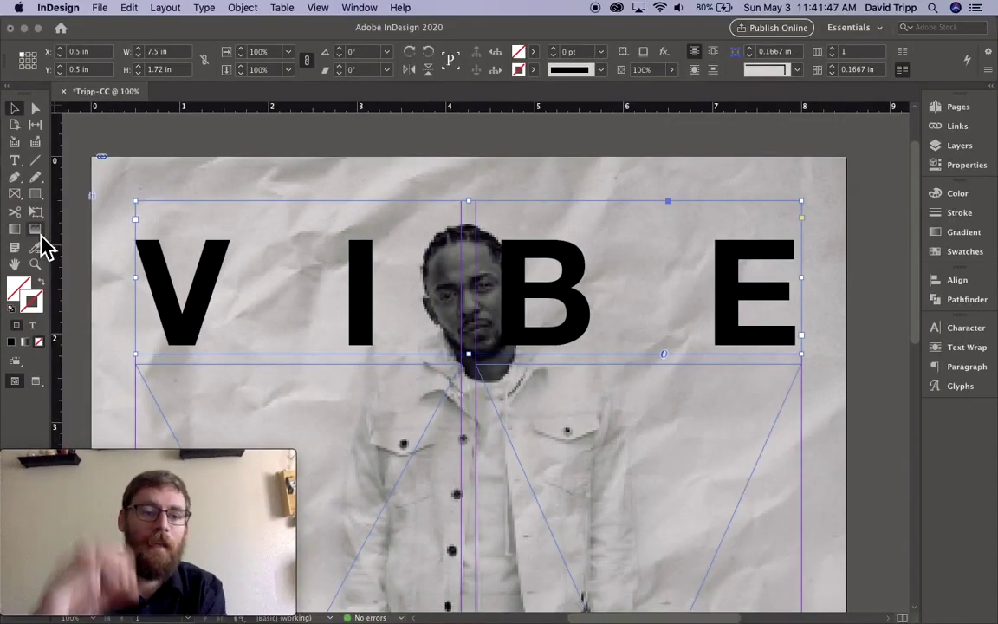
{"action": "left_click", "coordinate": [52, 223]}
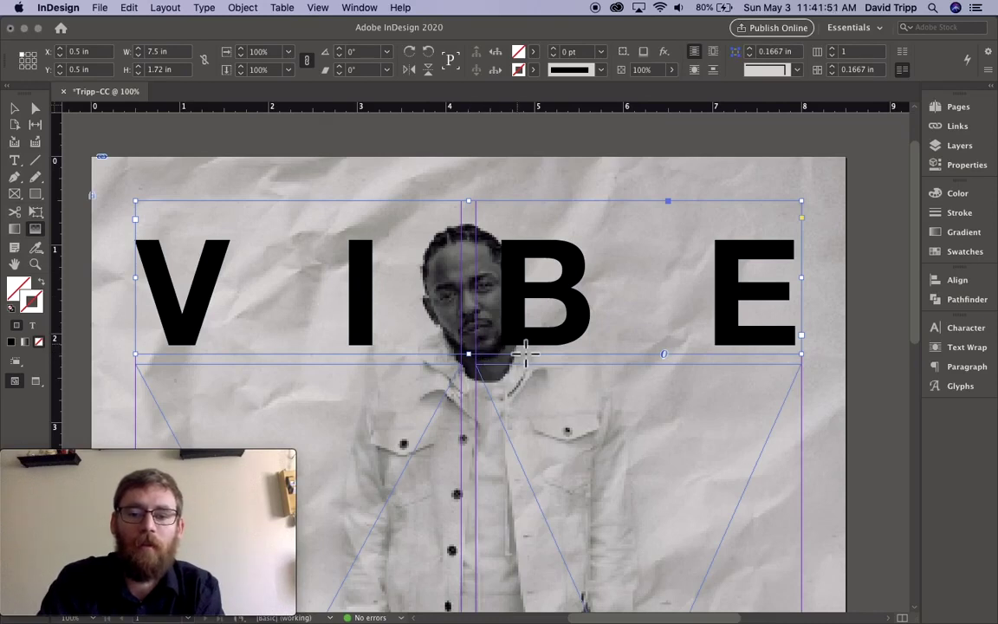
{"action": "left_click_drag", "start_coordinate": [524, 354], "coordinate": [522, 331]}
{"action": "left_click_drag", "start_coordinate": [512, 251], "coordinate": [521, 342]}
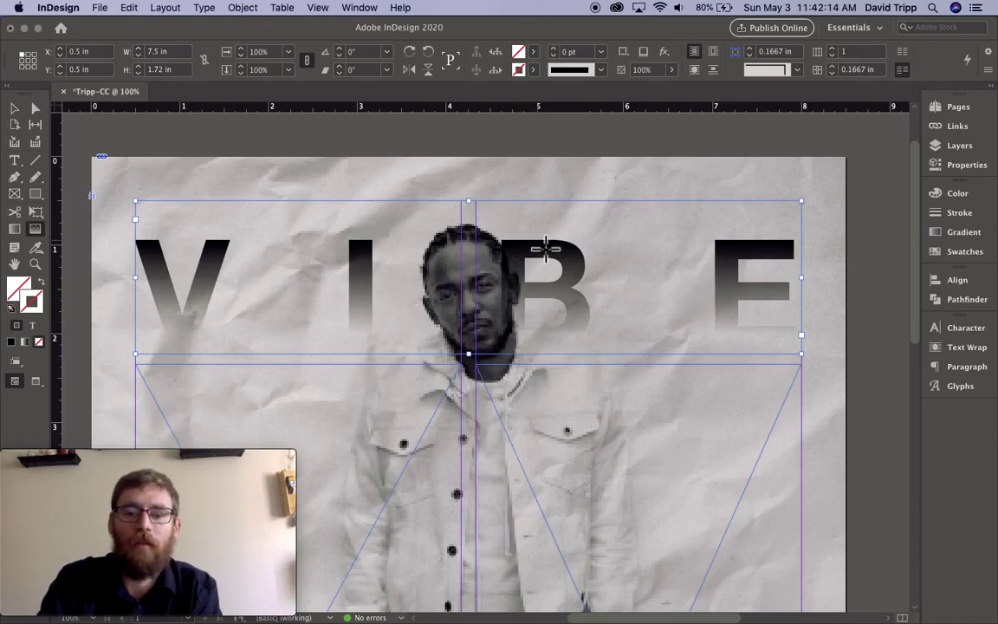
{"action": "left_click_drag", "start_coordinate": [537, 241], "coordinate": [537, 327]}
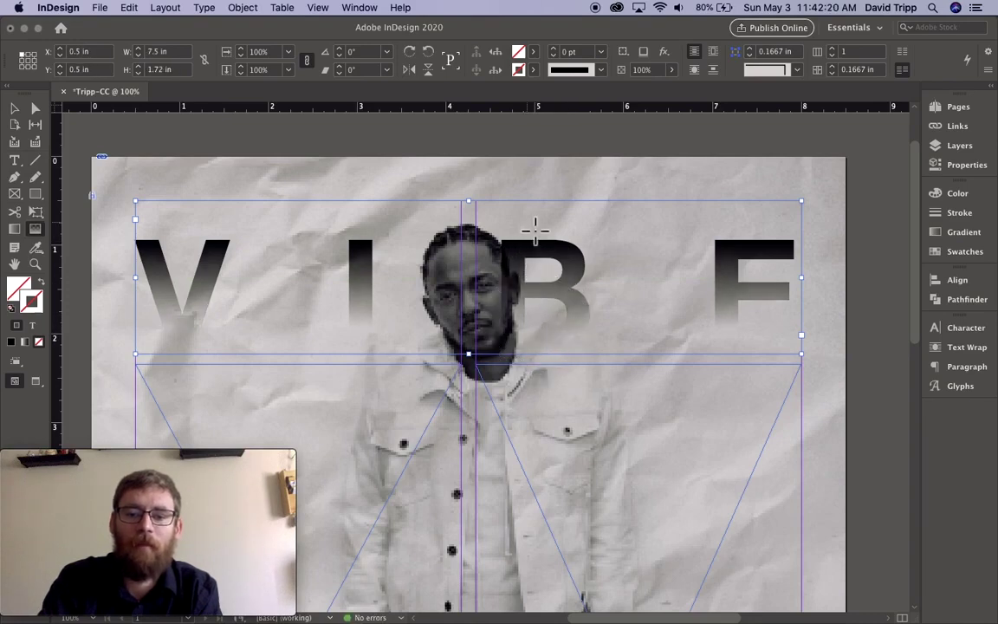
{"action": "left_click_drag", "start_coordinate": [535, 230], "coordinate": [534, 339]}
{"action": "left_click_drag", "start_coordinate": [523, 274], "coordinate": [534, 344]}
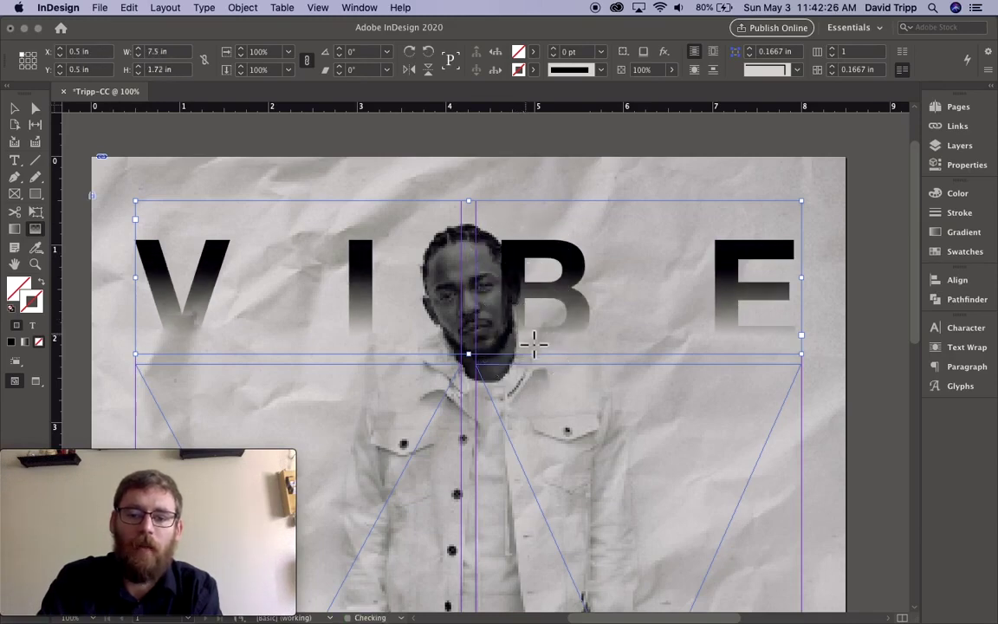
{"action": "left_click_drag", "start_coordinate": [522, 271], "coordinate": [518, 338]}
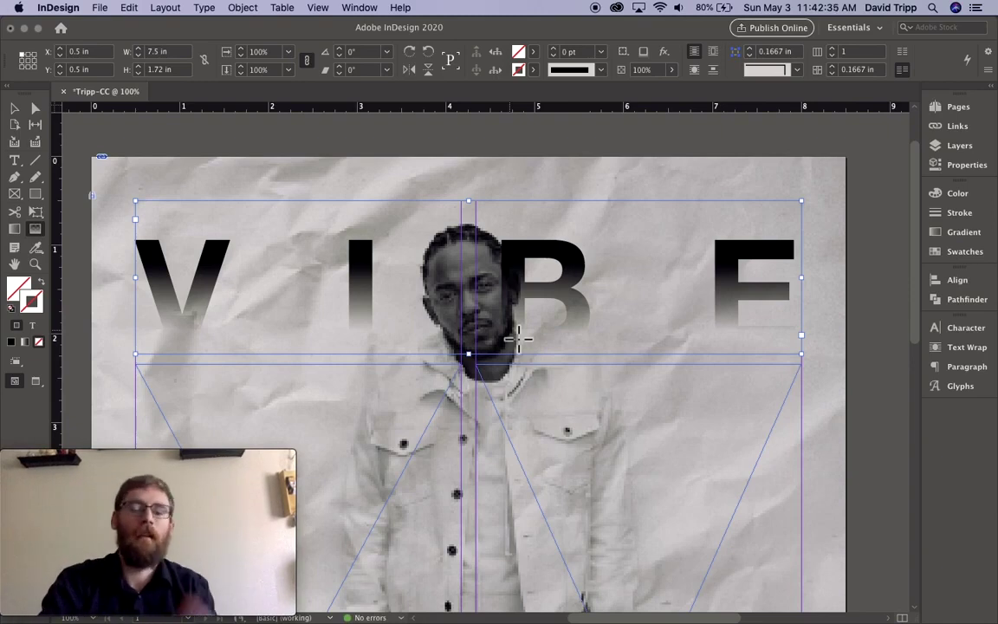
Change the fill color of all the VIBE title text to RGB Red and deselect it
{"action": "key", "text": "t"}
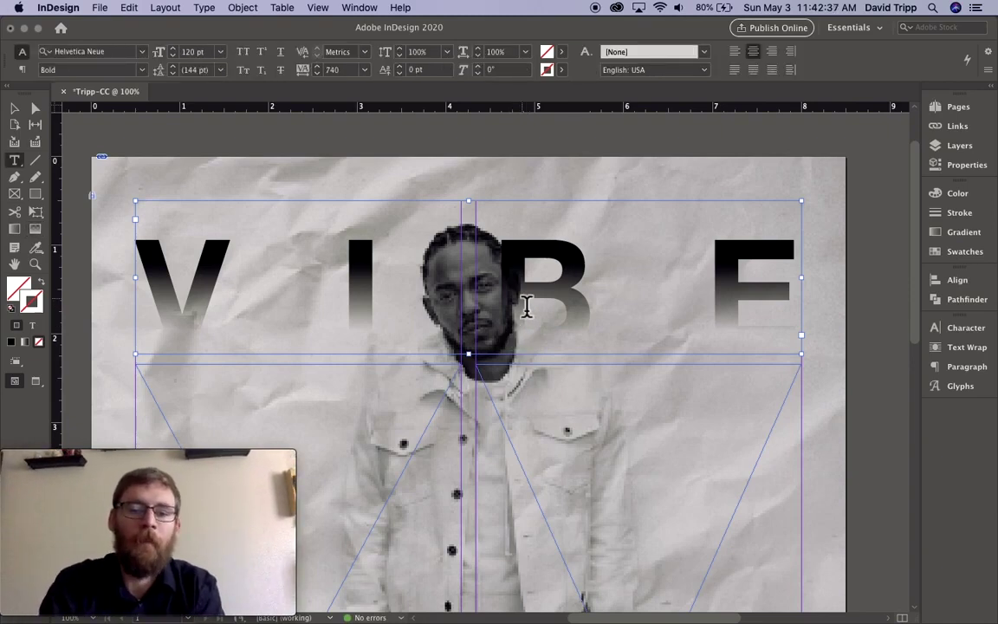
{"action": "double_click", "coordinate": [526, 305]}
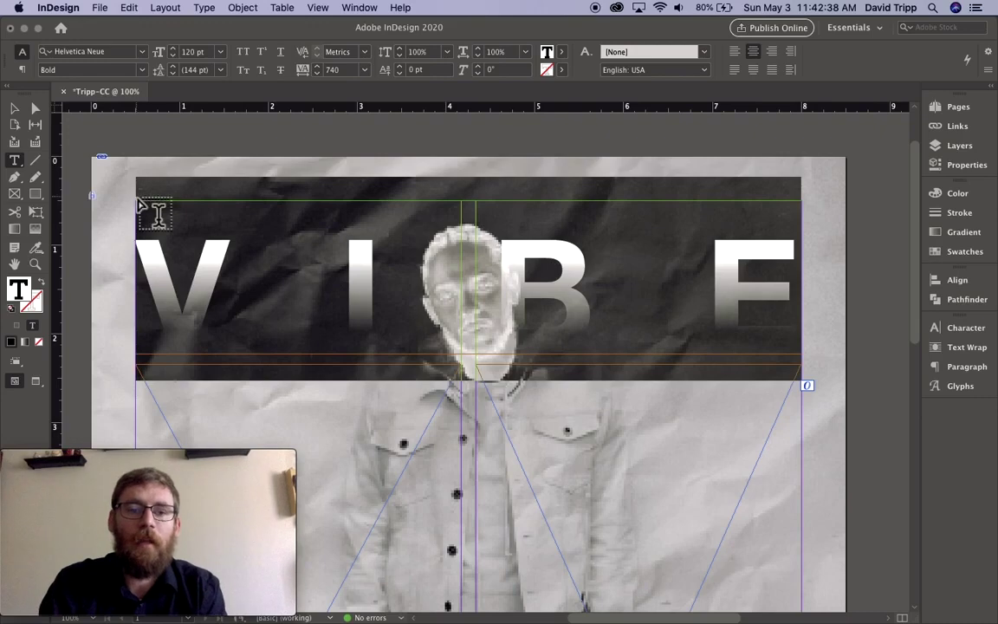
{"action": "left_click", "coordinate": [562, 53]}
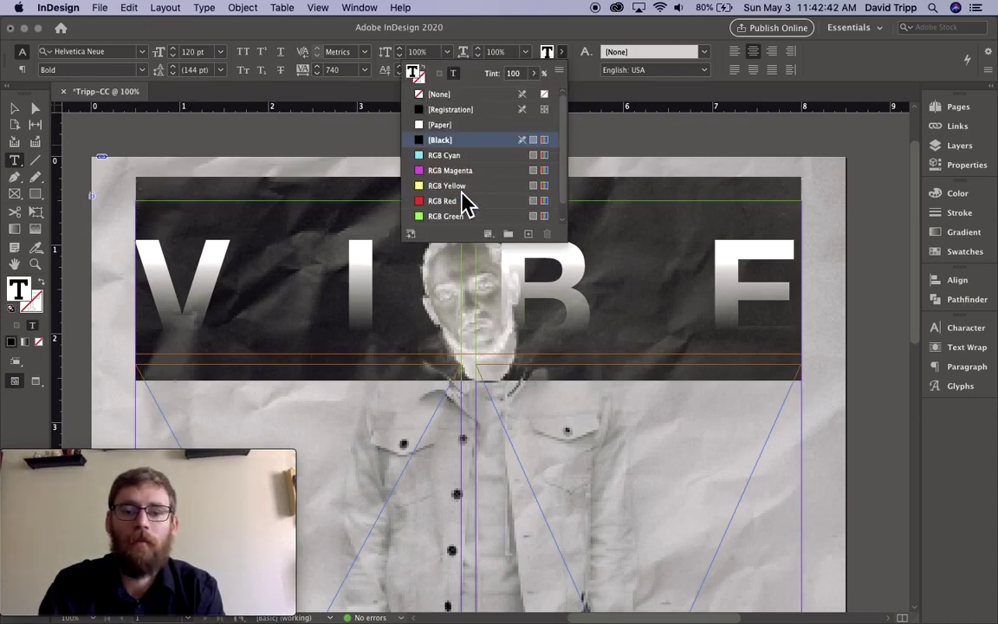
{"action": "scroll", "coordinate": [464, 198], "scroll_direction": "down", "scroll_amount": 1}
{"action": "left_click", "coordinate": [445, 216]}
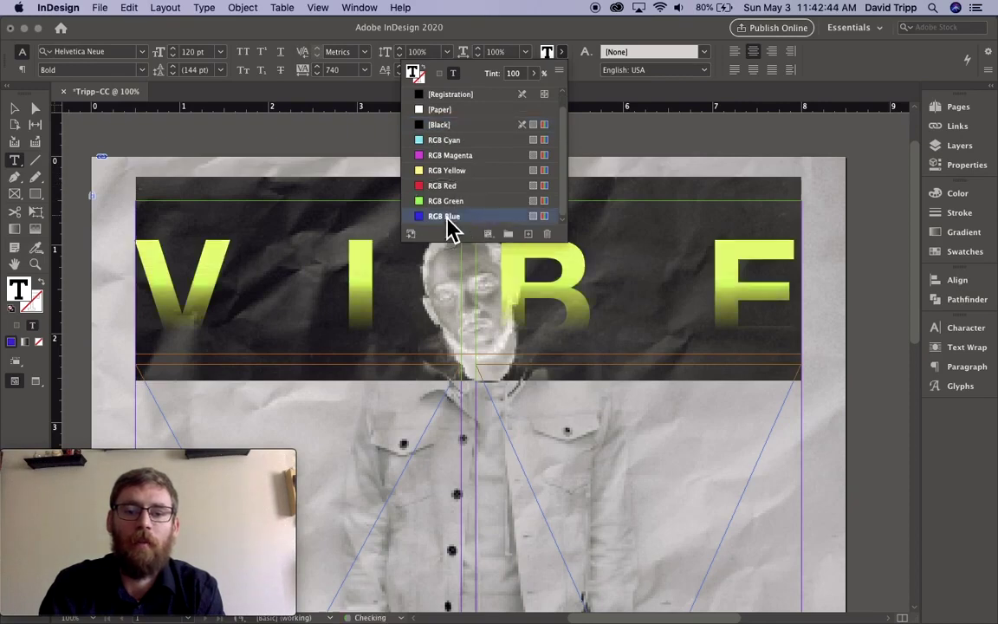
{"action": "left_click", "coordinate": [445, 195]}
{"action": "left_click", "coordinate": [360, 284]}
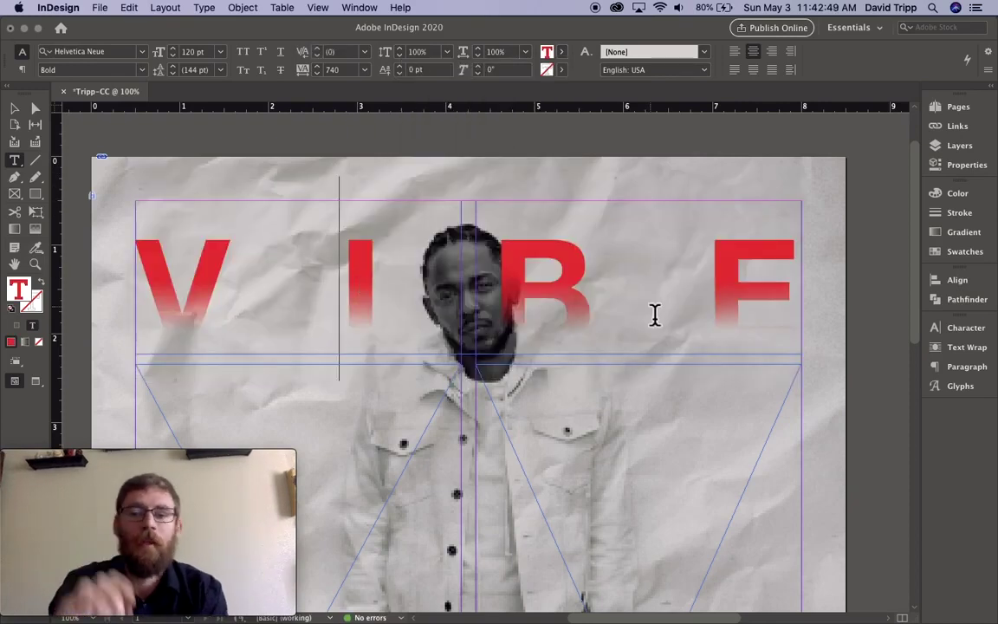
{"action": "left_click", "coordinate": [14, 109]}
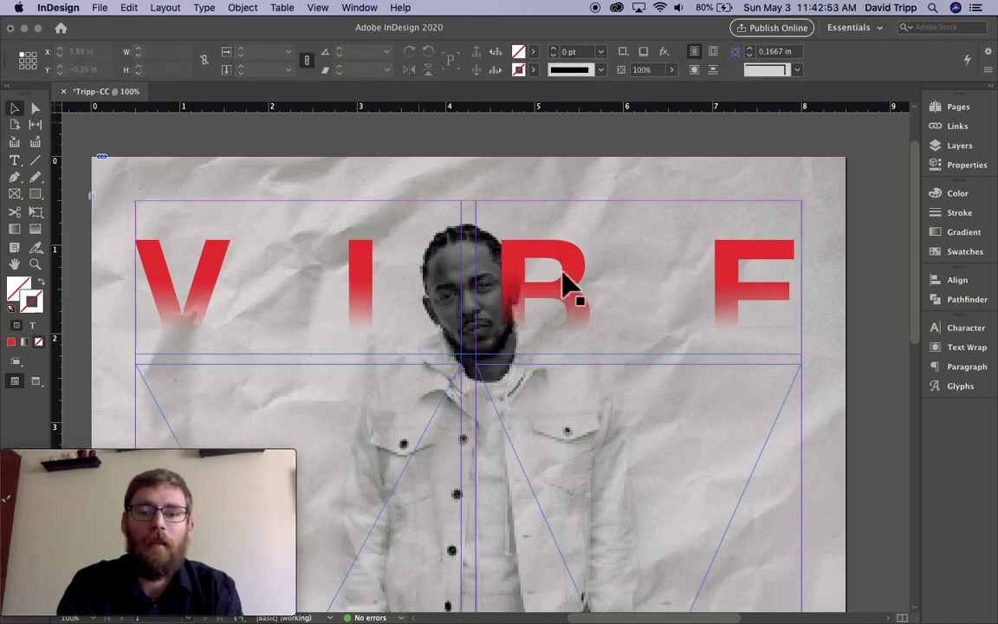
{"action": "key", "text": "super+minus"}
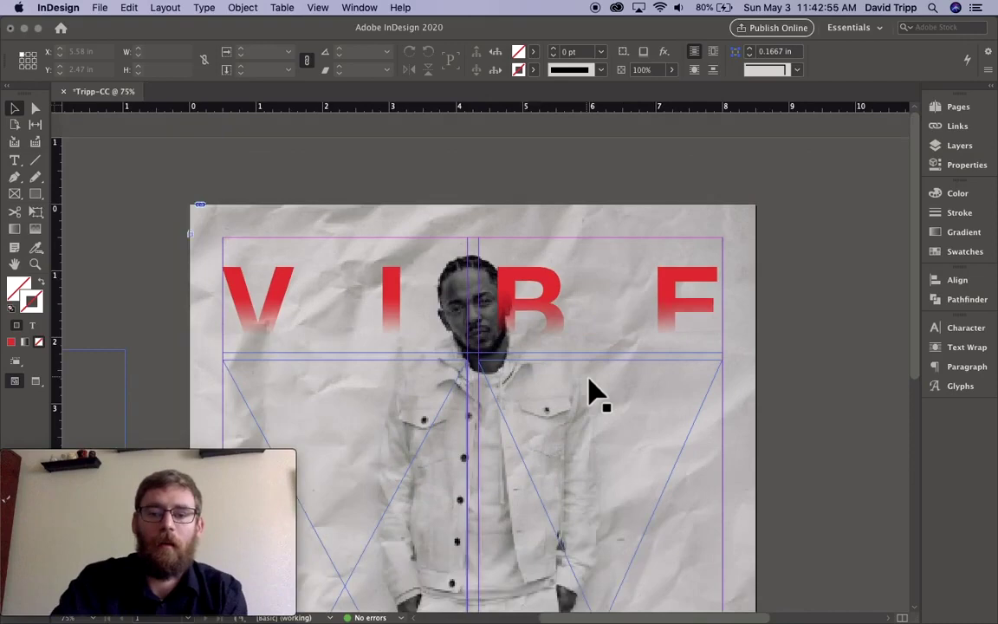
{"action": "scroll", "coordinate": [589, 392], "scroll_direction": "down", "scroll_amount": 5}
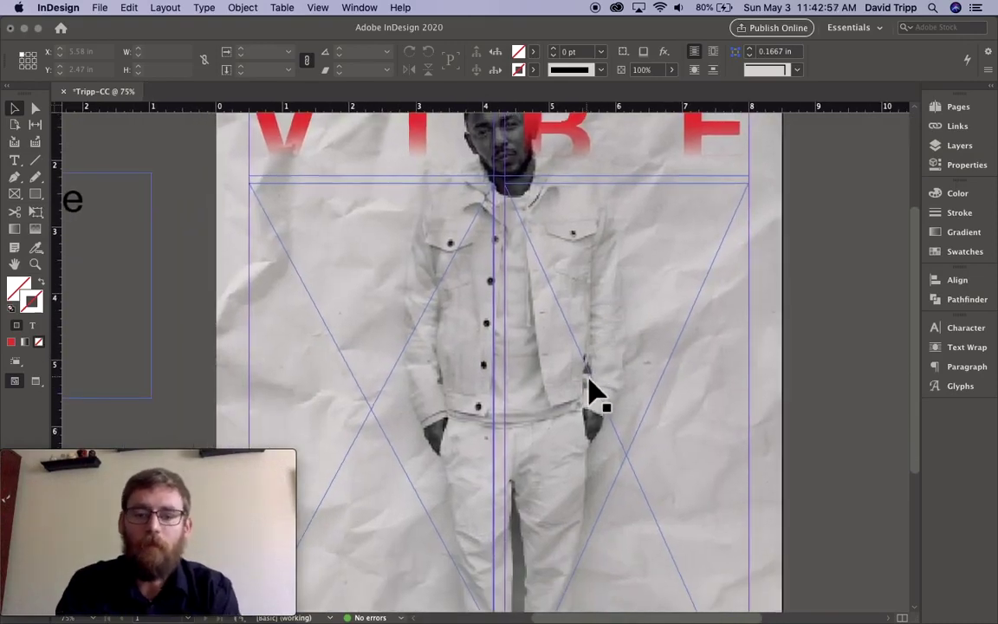
{"action": "scroll", "coordinate": [589, 392], "scroll_direction": "up", "scroll_amount": 3}
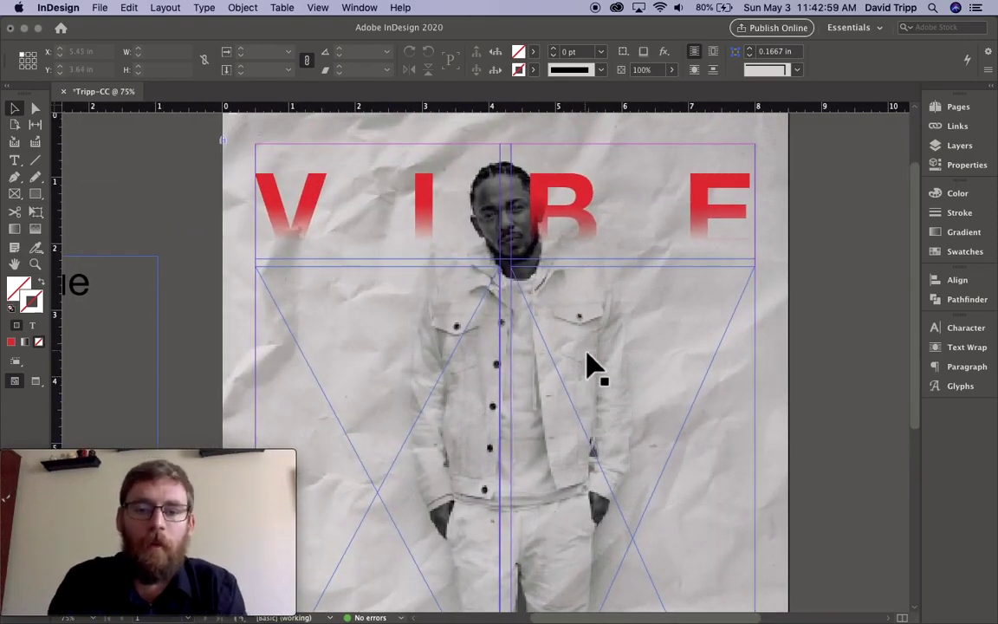
Select the Helvetica Neue sample text frame on the pasteboard and look through its available font styles
{"action": "scroll", "coordinate": [588, 355], "scroll_direction": "down", "scroll_amount": 1}
{"action": "scroll", "coordinate": [586, 352], "scroll_direction": "left", "scroll_amount": 4}
{"action": "scroll", "coordinate": [589, 364], "scroll_direction": "down", "scroll_amount": 2}
{"action": "scroll", "coordinate": [590, 364], "scroll_direction": "left", "scroll_amount": 4}
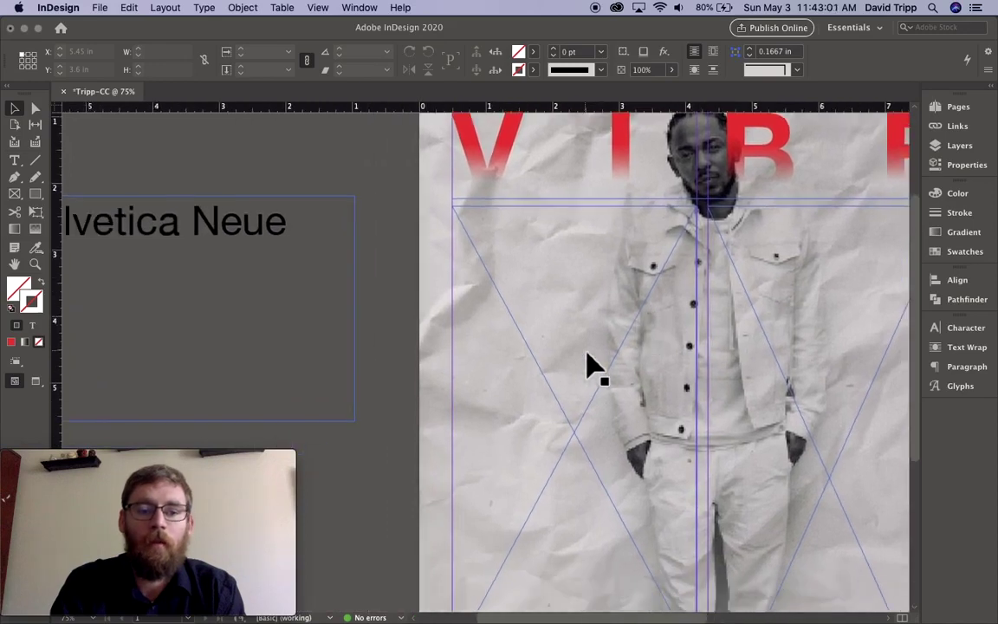
{"action": "scroll", "coordinate": [508, 281], "scroll_direction": "right", "scroll_amount": 4}
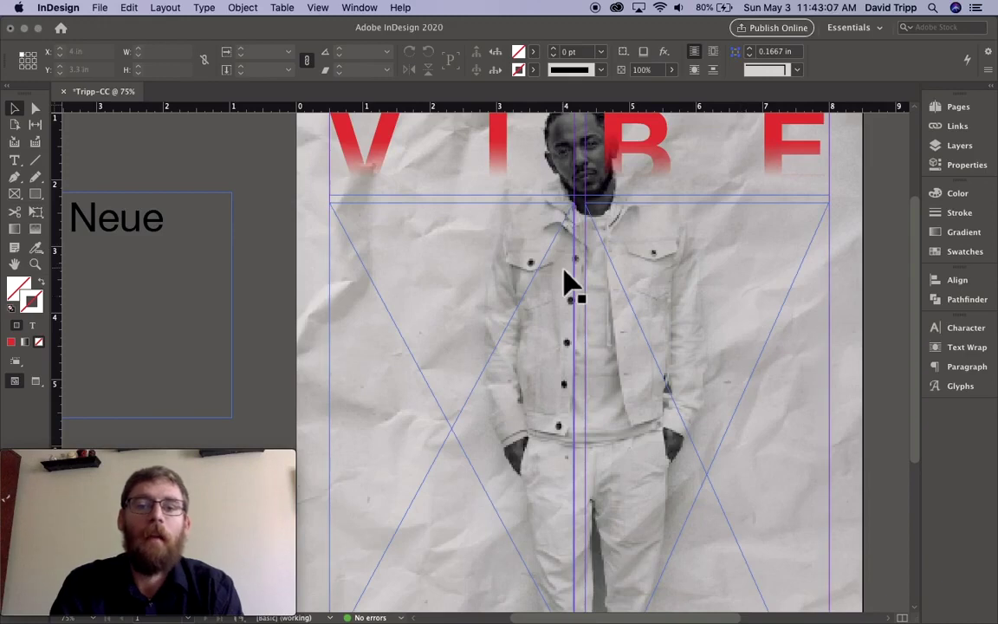
{"action": "left_click", "coordinate": [169, 245]}
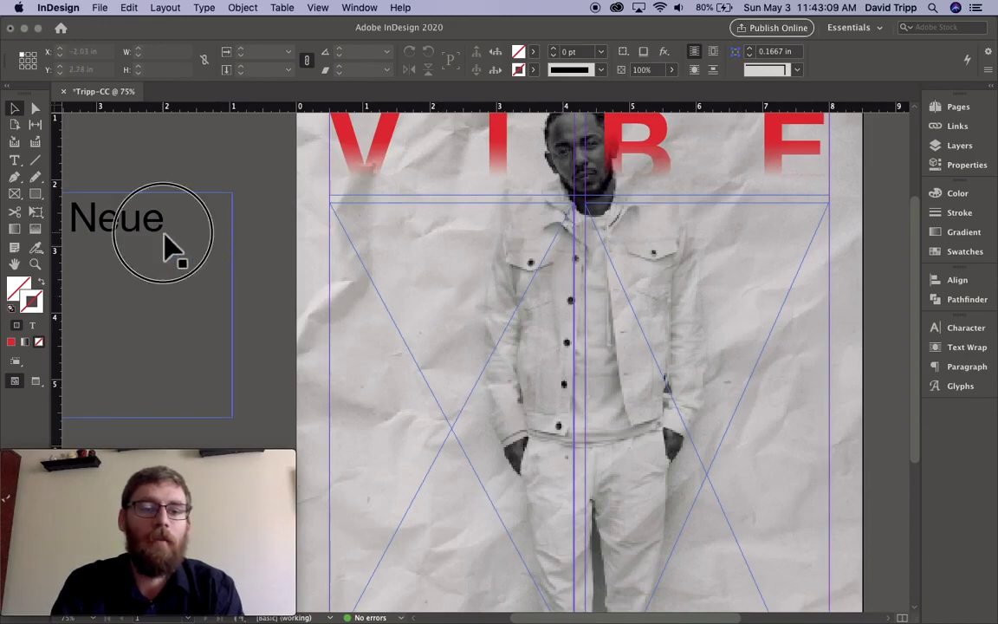
{"action": "left_click", "coordinate": [15, 160]}
{"action": "left_click", "coordinate": [143, 70]}
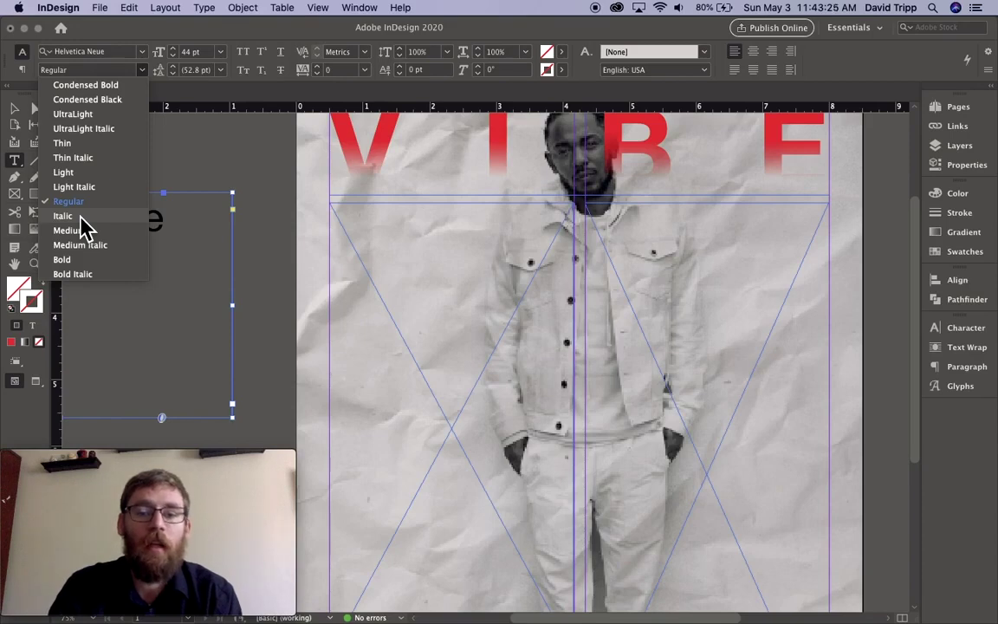
Make the left column frame ready for text and check the reference cover screenshot in Preview before returning to InDesign
{"action": "left_click", "coordinate": [424, 317]}
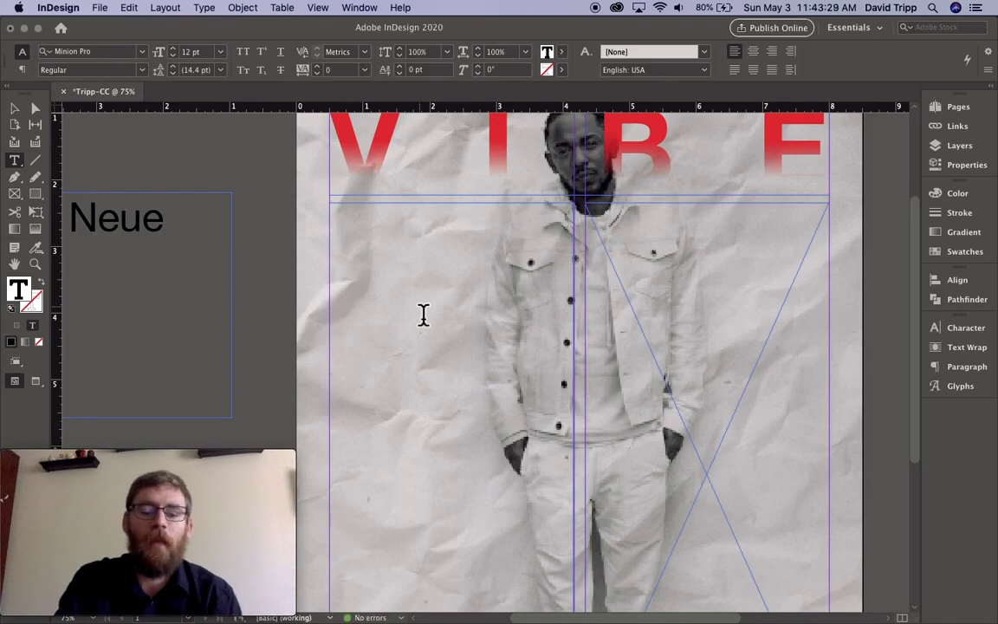
{"action": "mouse_move", "coordinate": [661, 607]}
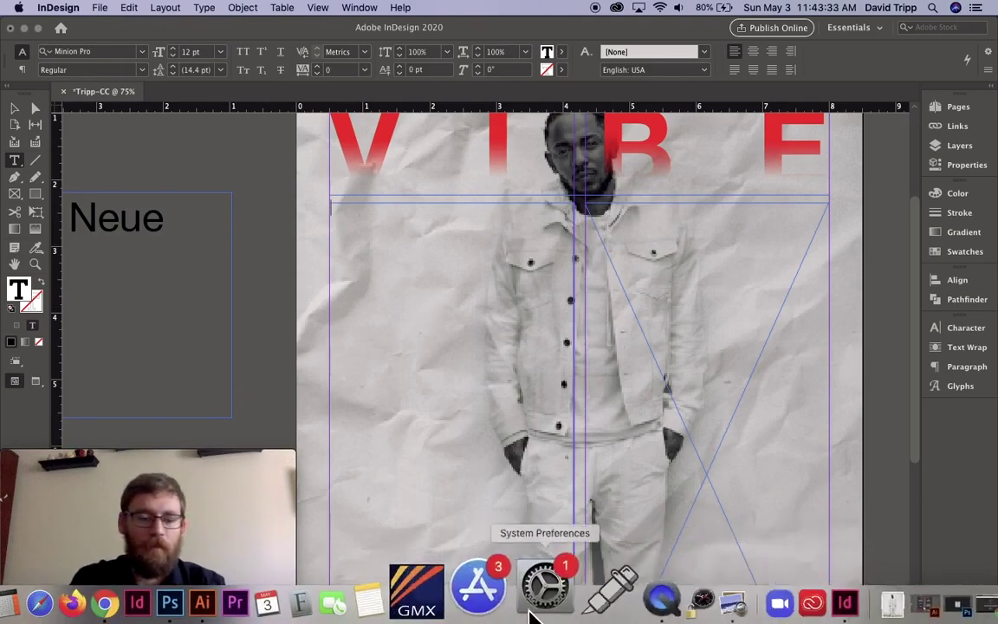
{"action": "left_click", "coordinate": [676, 613]}
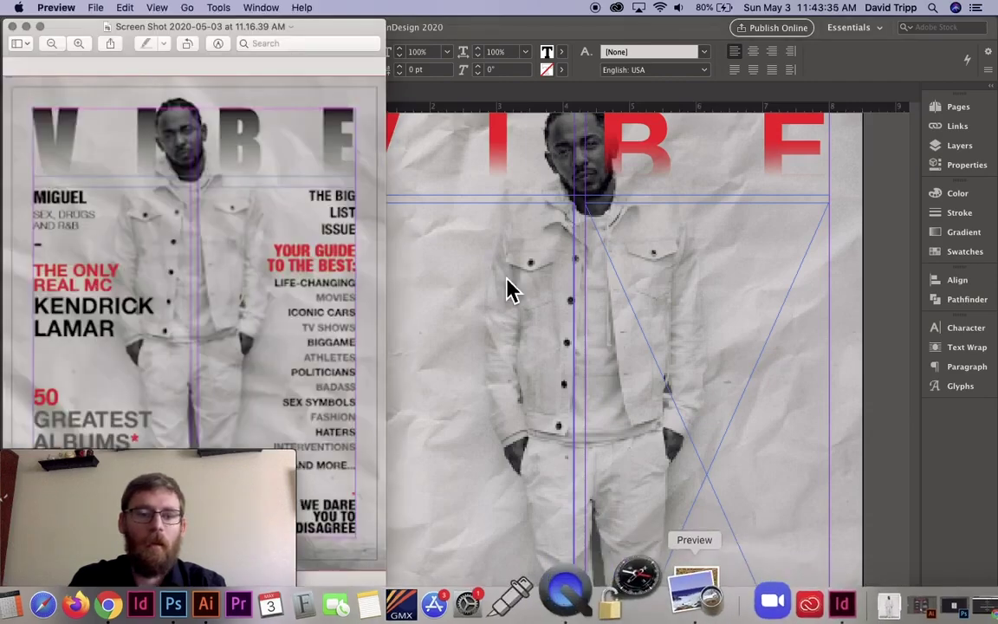
{"action": "left_click", "coordinate": [489, 45]}
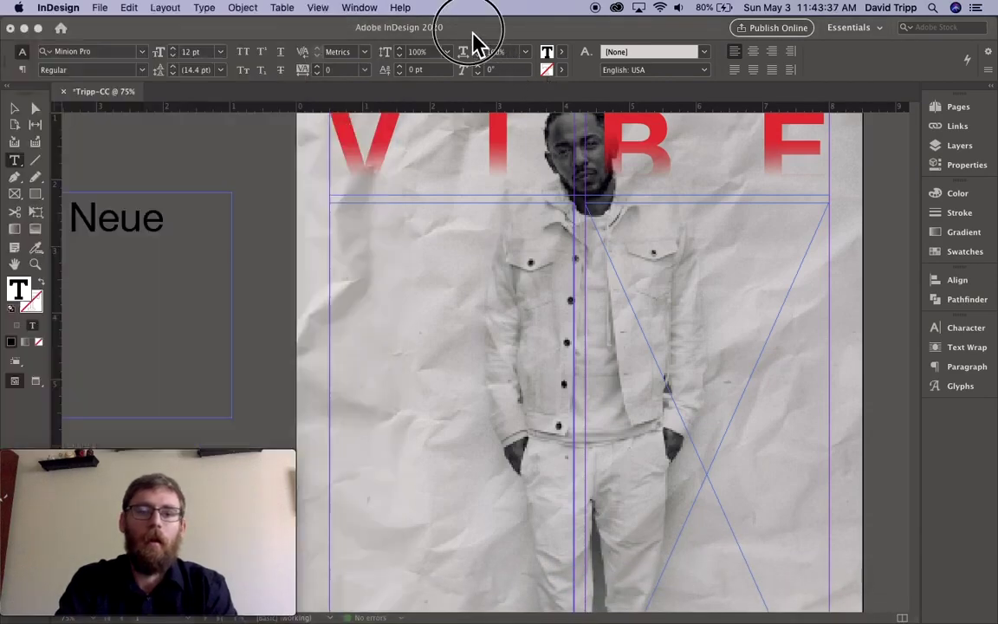
Enter three lines in the left column frame: "Miguel", "-" and "Sex, Drugs & Rock & Roll"
{"action": "left_click", "coordinate": [386, 296]}
{"action": "type", "text": "Migu"}
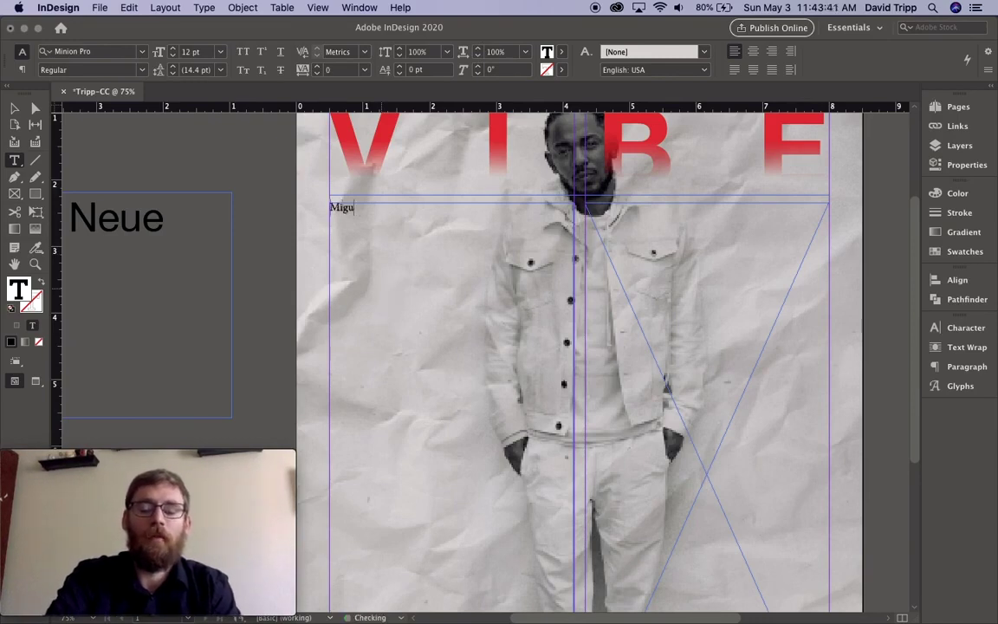
{"action": "type", "text": "el"}
{"action": "key", "text": "Return"}
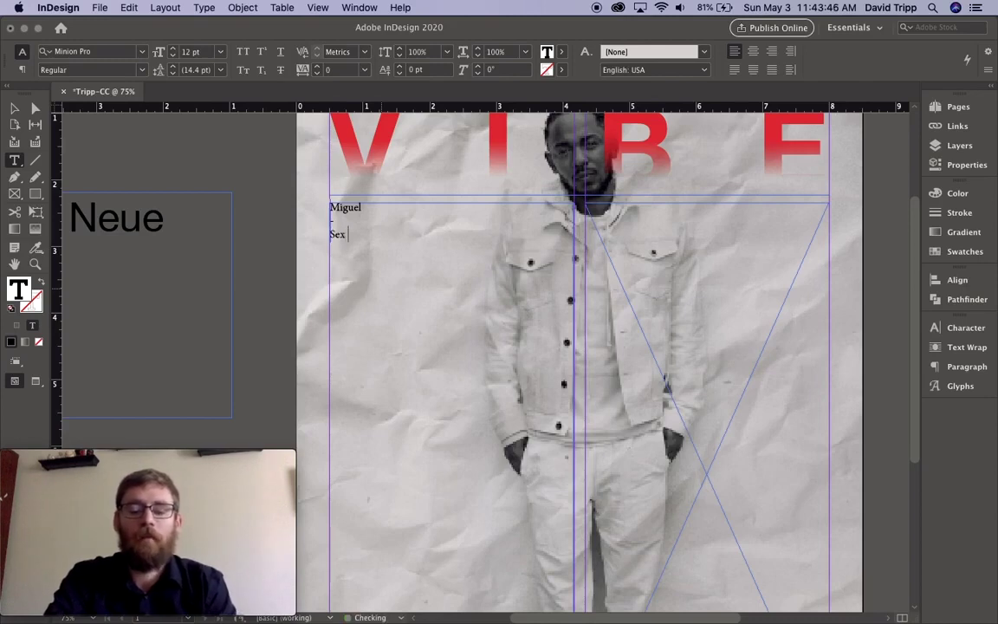
{"action": "type", "text": "Sex, Drugs & Rock & Roll"}
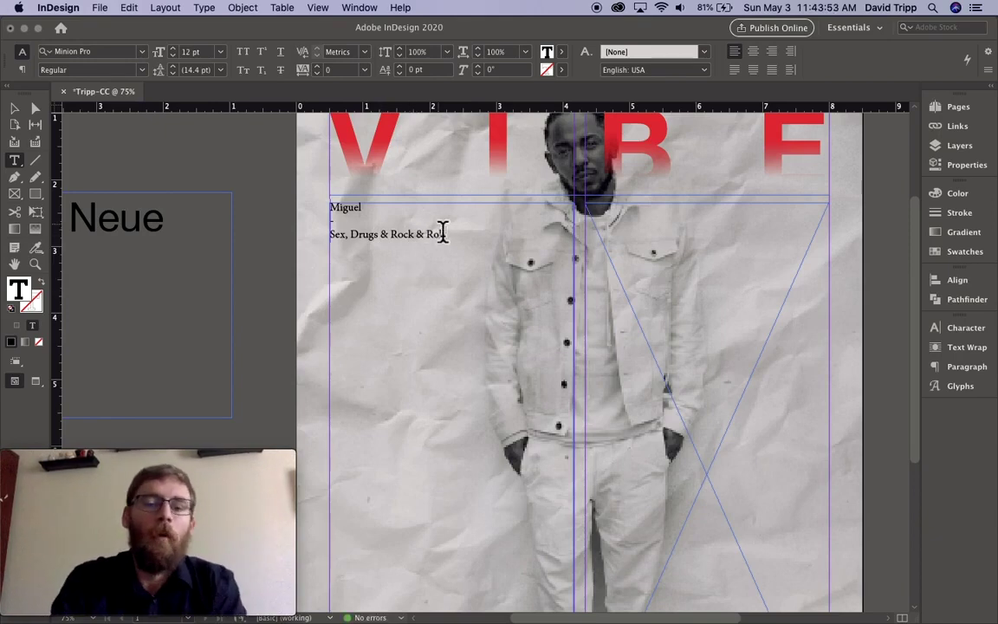
Copy the Helvetica Neue sample's text formatting onto the Miguel, dash and Sex, Drugs & Rock & Roll lines with the Eyedropper
{"action": "left_click_drag", "start_coordinate": [365, 209], "coordinate": [317, 211]}
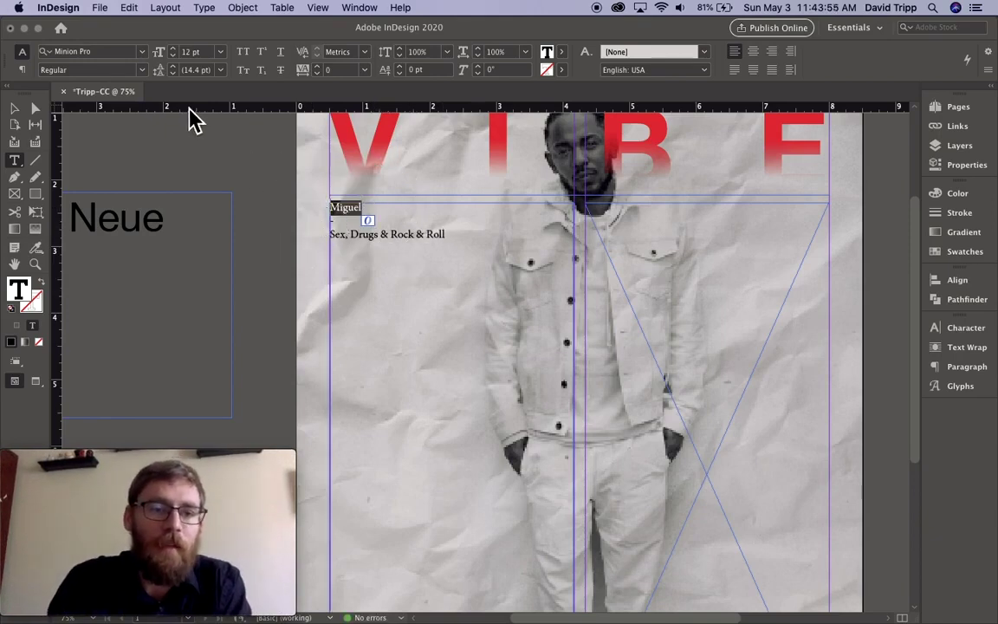
{"action": "left_click", "coordinate": [101, 54]}
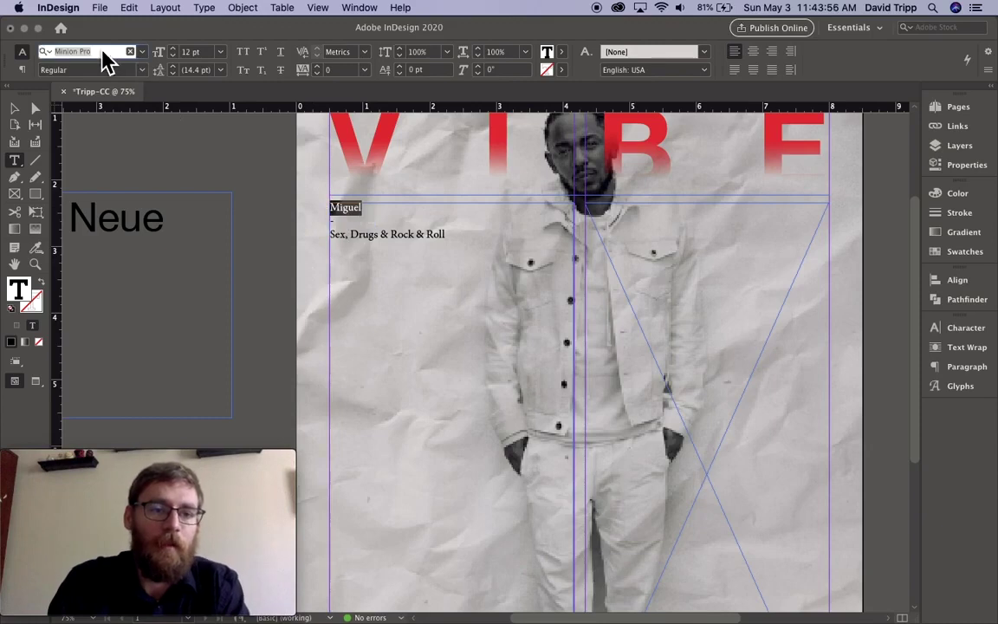
{"action": "left_click", "coordinate": [37, 248]}
{"action": "left_click_drag", "start_coordinate": [43, 256], "coordinate": [108, 283]}
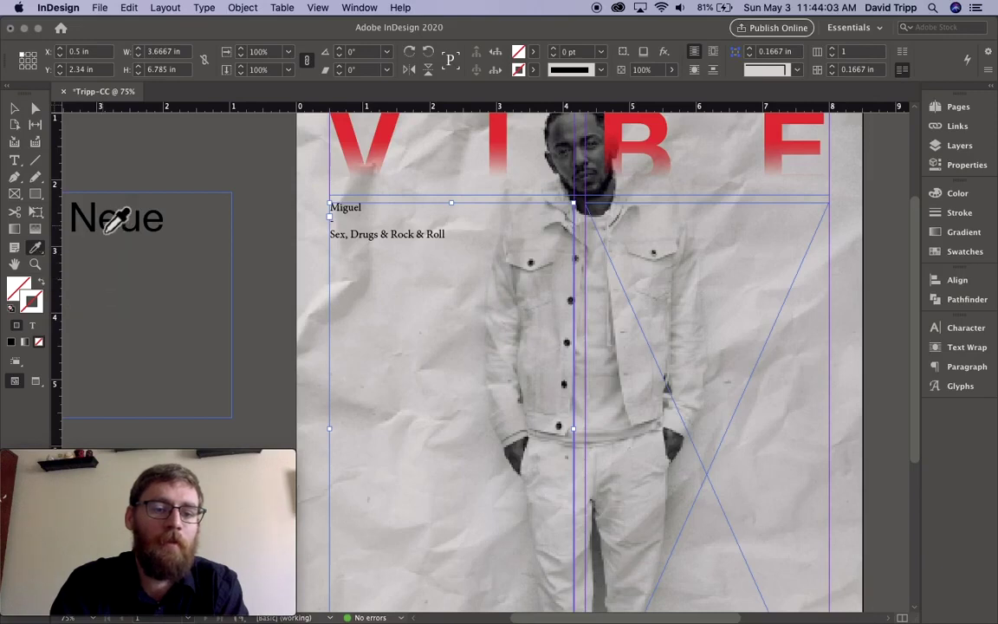
{"action": "left_click", "coordinate": [102, 223]}
{"action": "key", "text": "super+z"}
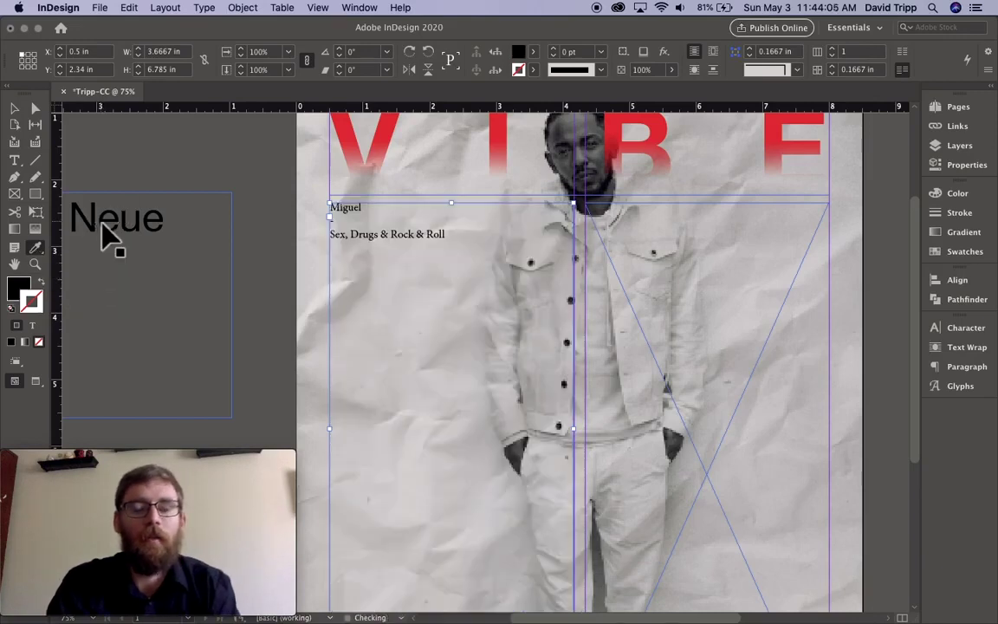
{"action": "left_click", "coordinate": [349, 238]}
{"action": "triple_click", "coordinate": [348, 239]}
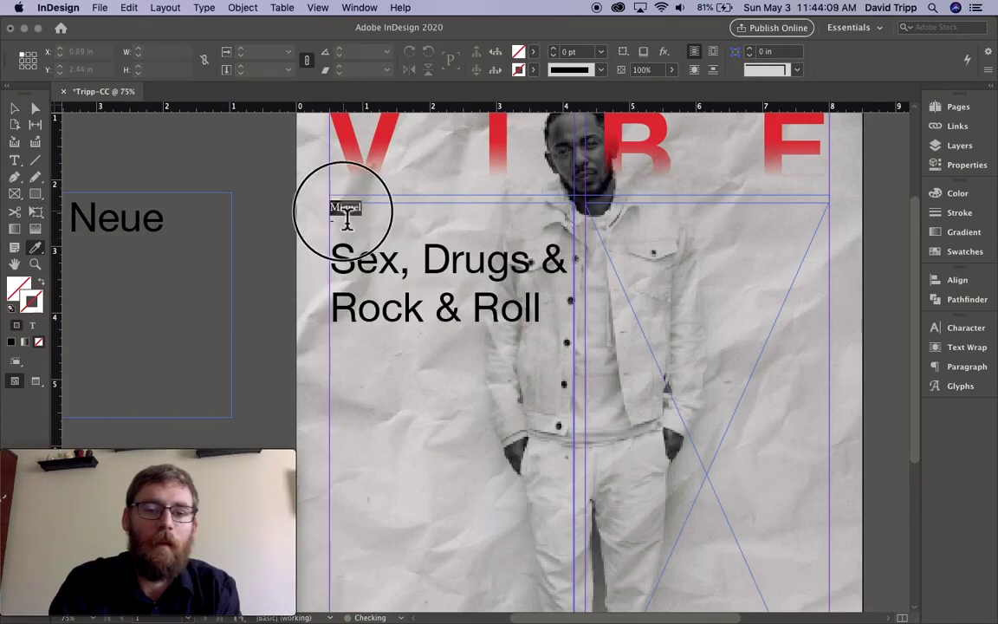
{"action": "left_click", "coordinate": [345, 211]}
{"action": "left_click", "coordinate": [335, 260]}
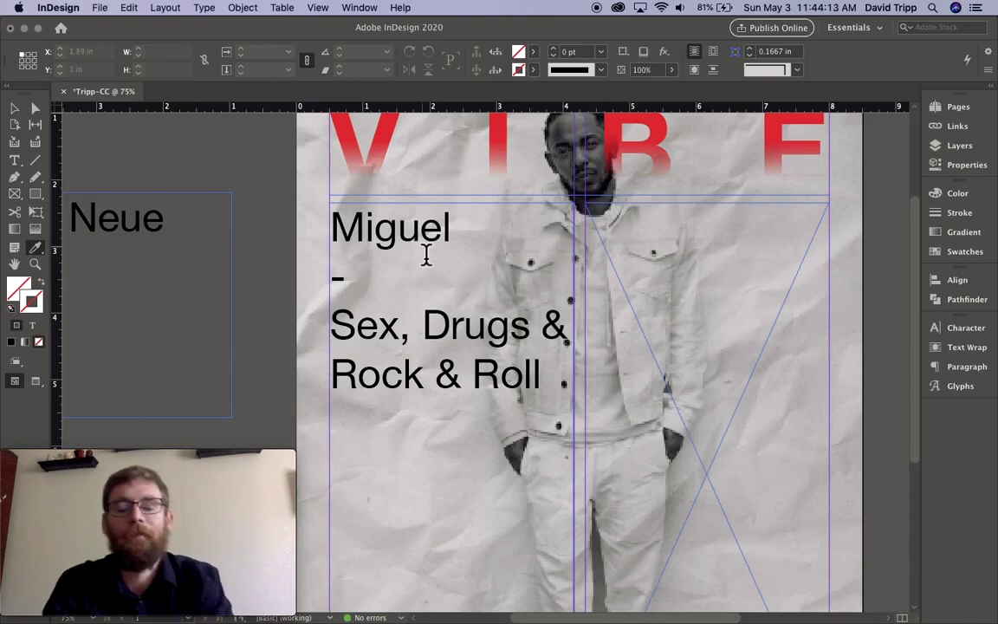
Set the Miguel line to Condensed Bold and reduce its font size
{"action": "key", "text": "t"}
{"action": "left_click_drag", "start_coordinate": [452, 236], "coordinate": [263, 234]}
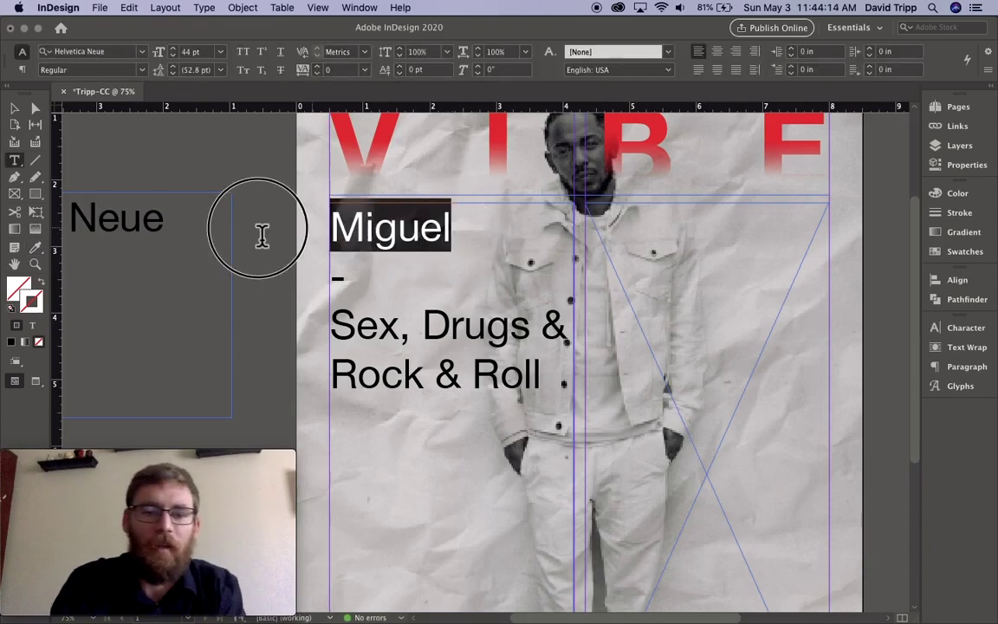
{"action": "left_click", "coordinate": [143, 71]}
{"action": "left_click", "coordinate": [127, 86]}
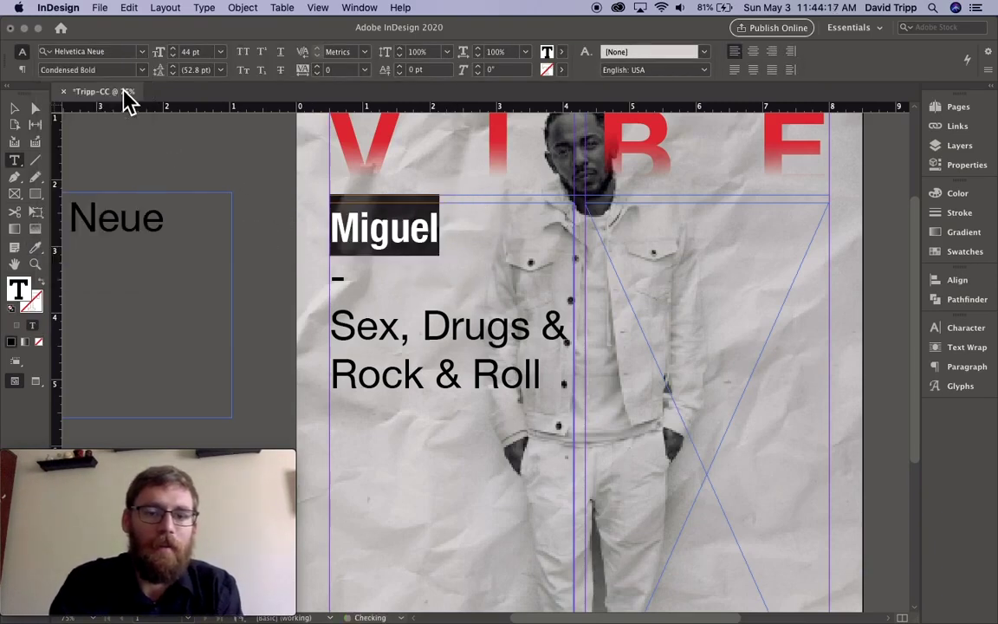
{"action": "left_click", "coordinate": [173, 55]}
{"action": "left_click", "coordinate": [173, 56]}
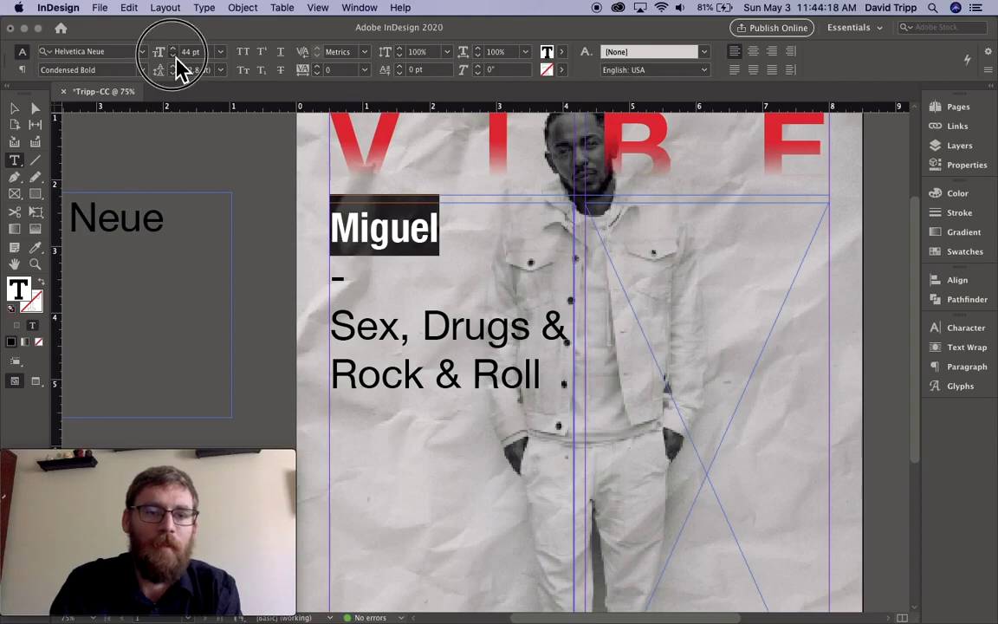
{"action": "left_click", "coordinate": [174, 56]}
{"action": "left_click", "coordinate": [173, 56]}
{"action": "left_click", "coordinate": [173, 55]}
{"action": "left_click", "coordinate": [173, 55]}
Format the dash line as 30 pt Condensed Bold with 32 pt leading
{"action": "left_click_drag", "start_coordinate": [357, 284], "coordinate": [308, 276]}
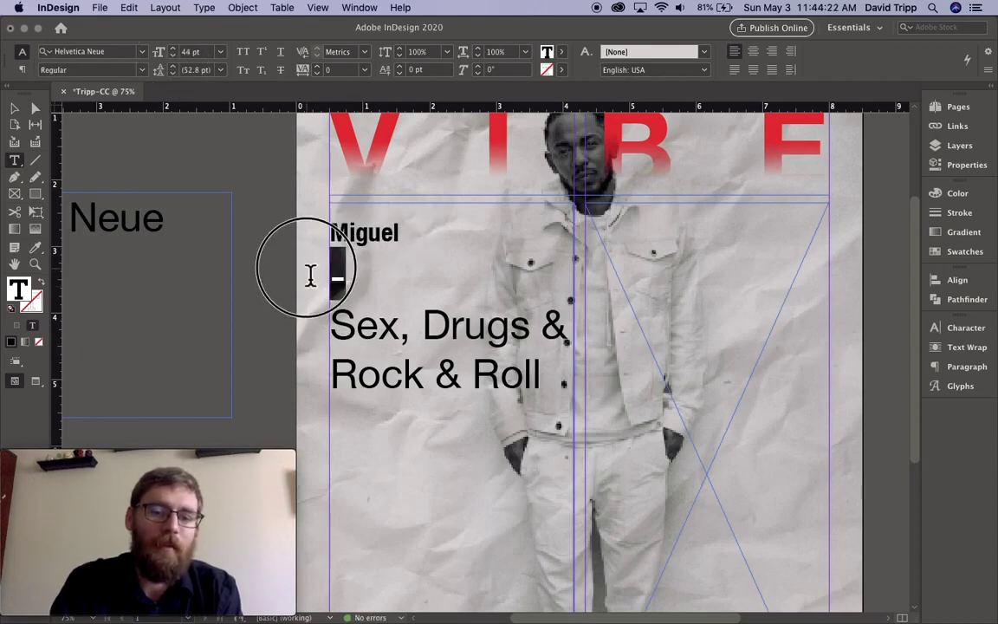
{"action": "left_click", "coordinate": [174, 55]}
{"action": "left_click", "coordinate": [173, 55]}
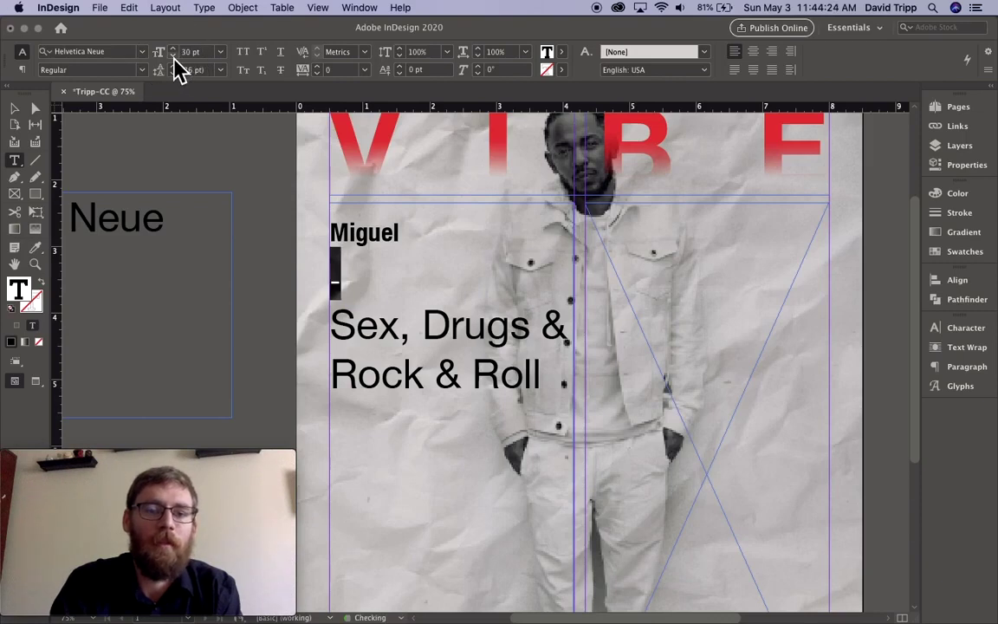
{"action": "left_click", "coordinate": [172, 72]}
{"action": "left_click", "coordinate": [173, 73]}
{"action": "left_click", "coordinate": [173, 73]}
{"action": "left_click", "coordinate": [173, 72]}
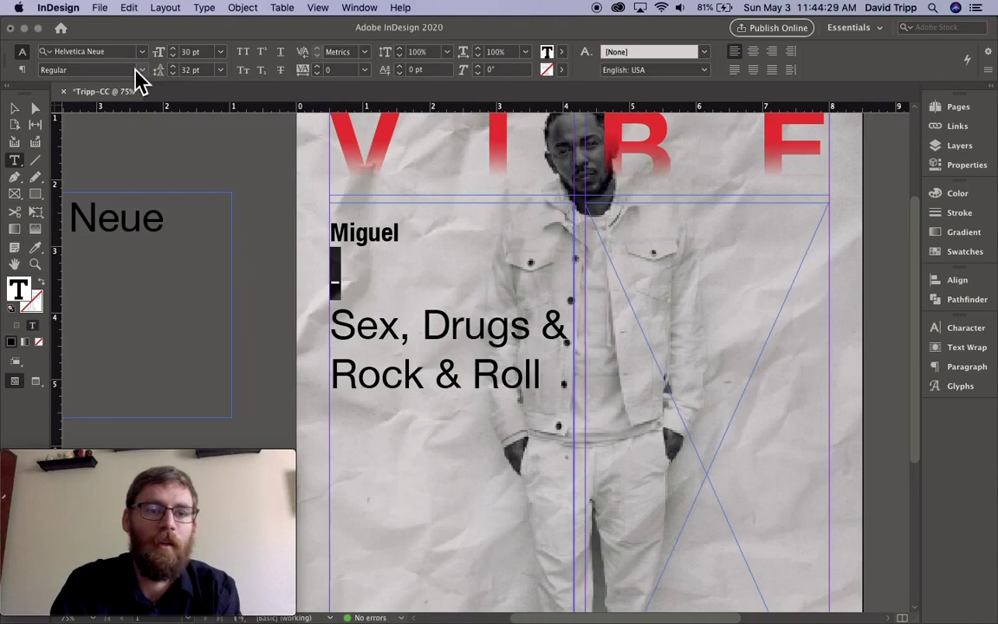
{"action": "left_click", "coordinate": [142, 70]}
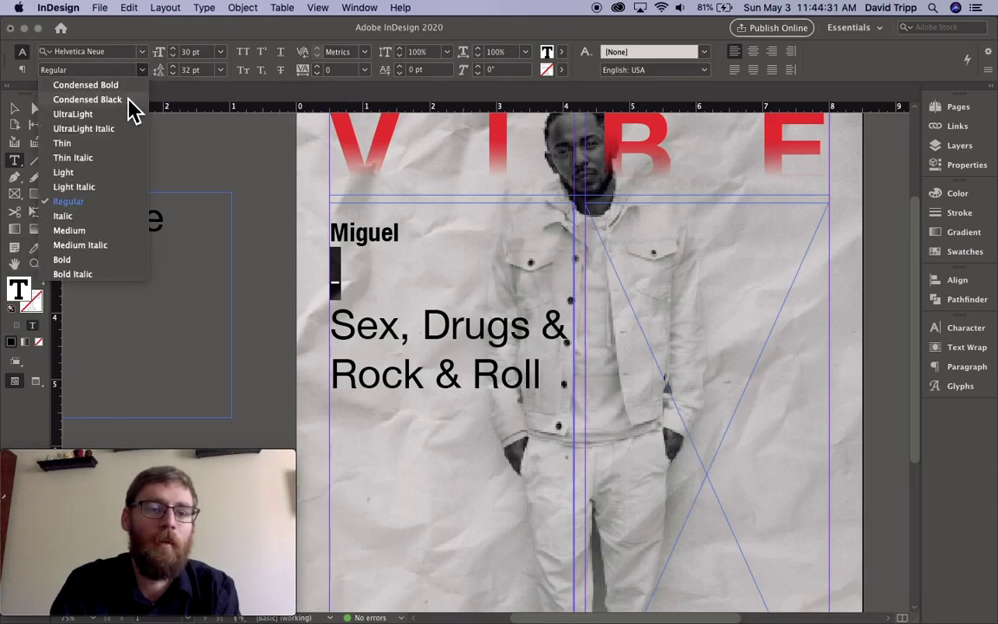
{"action": "left_click", "coordinate": [125, 88]}
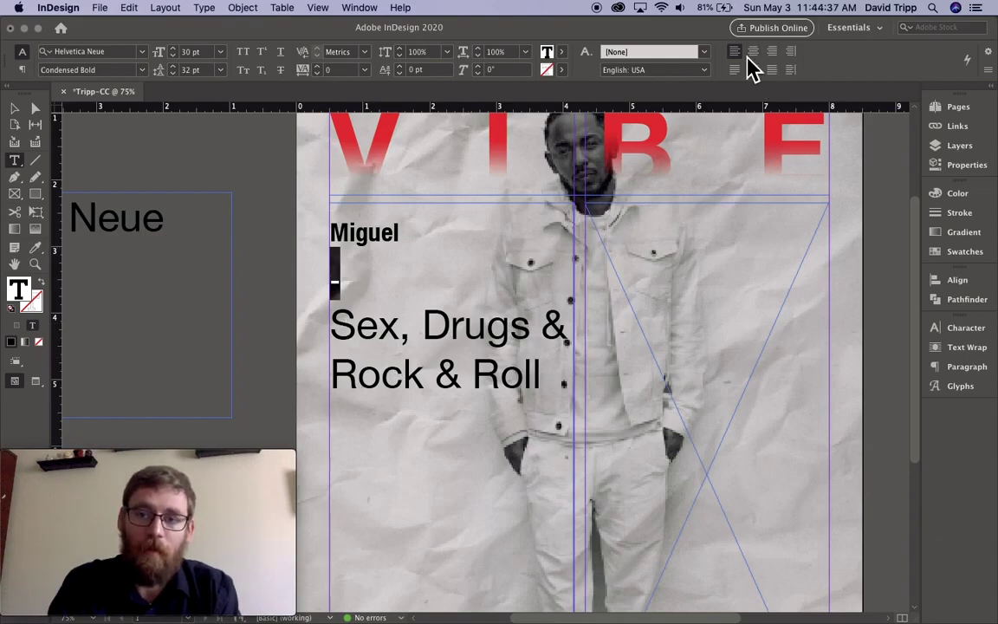
Set the whole Sex, Drugs & Rock & Roll line to Condensed Bold at 29 pt
{"action": "triple_click", "coordinate": [482, 373]}
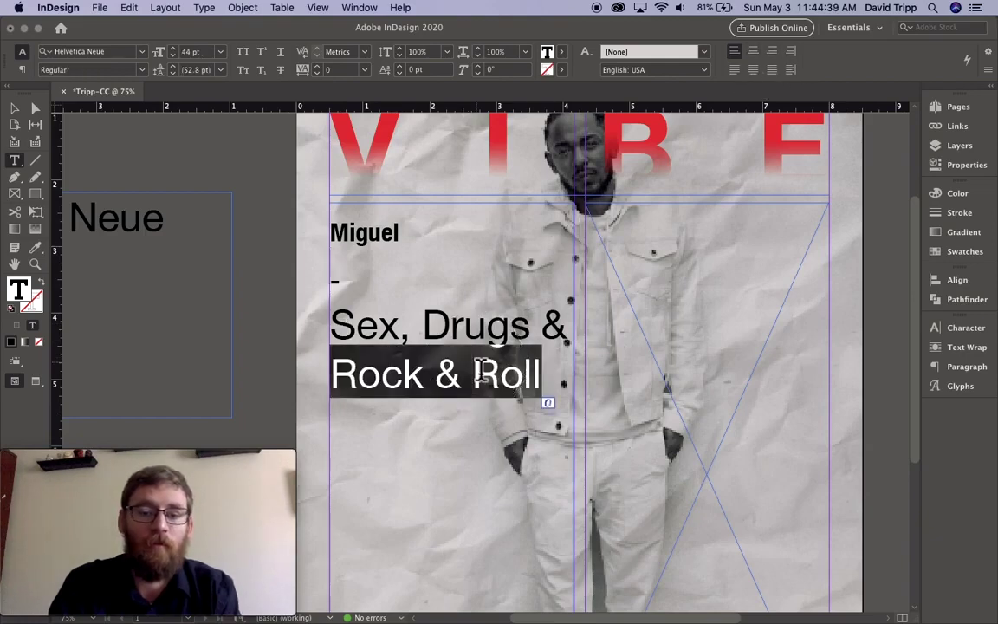
{"action": "left_click", "coordinate": [483, 373]}
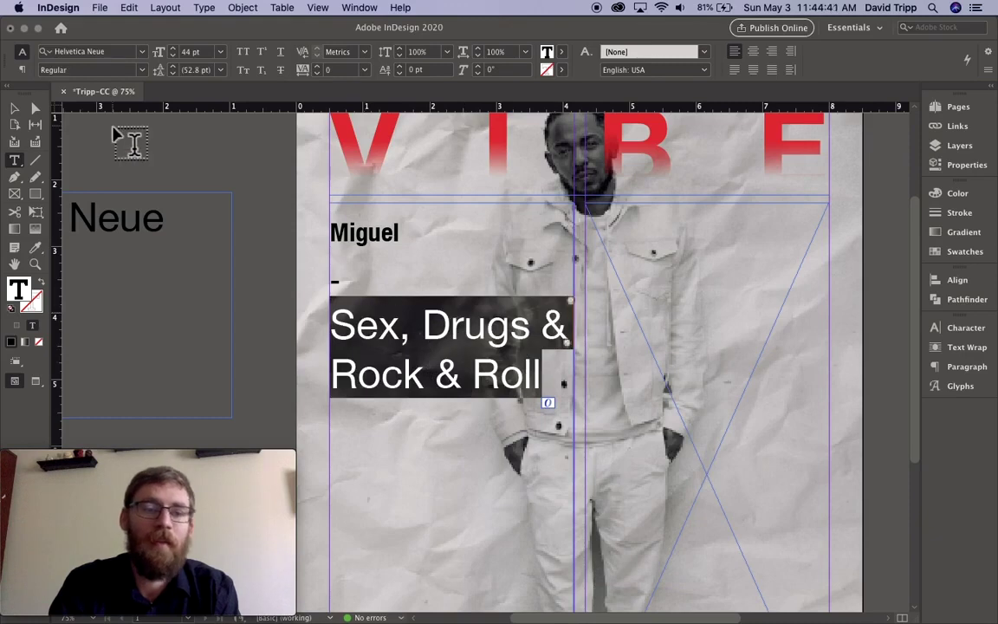
{"action": "left_click", "coordinate": [132, 69]}
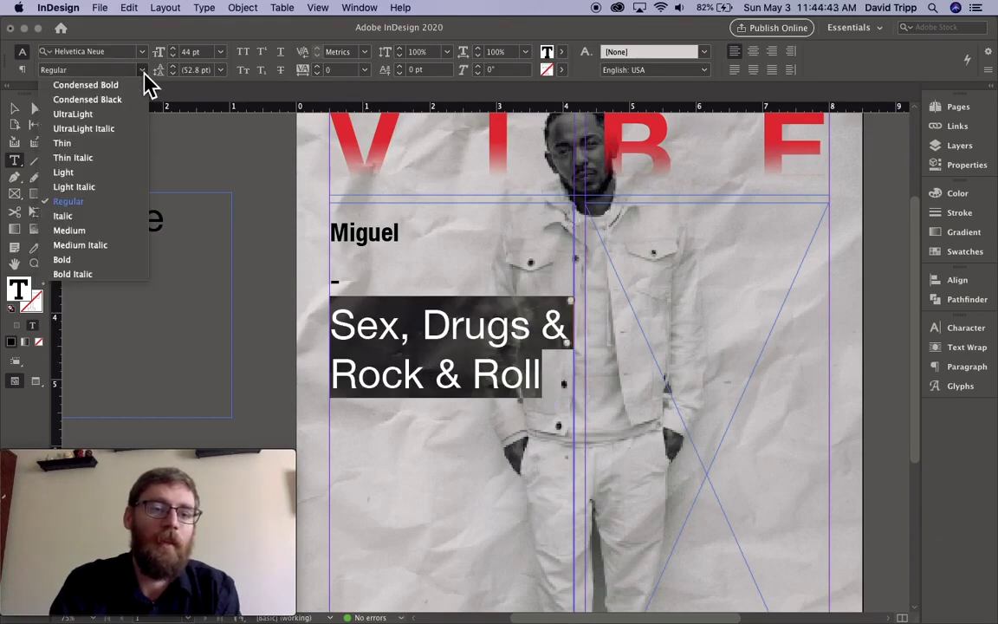
{"action": "left_click", "coordinate": [126, 90]}
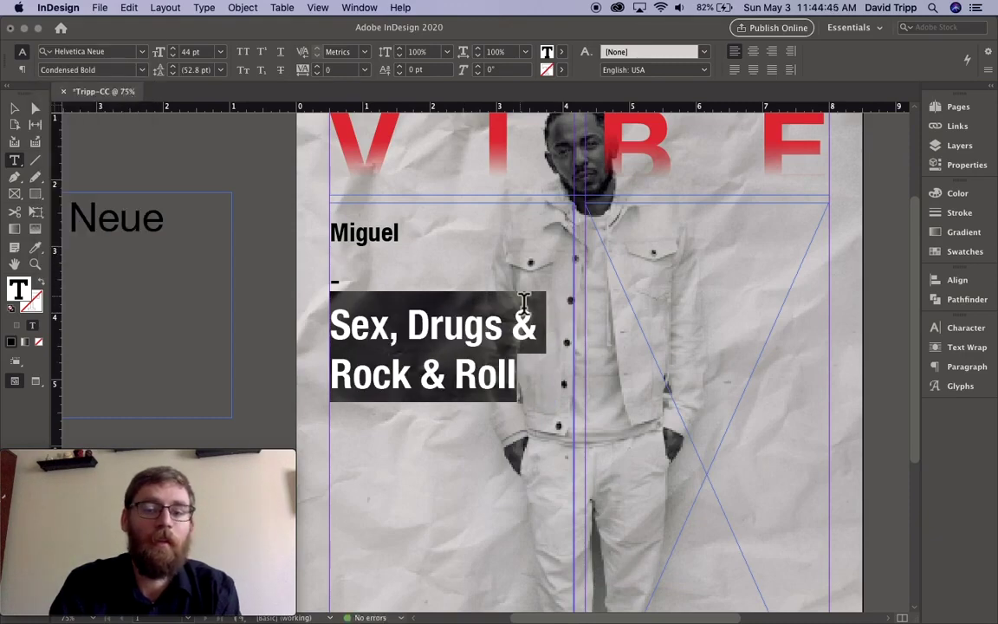
{"action": "left_click", "coordinate": [174, 56]}
{"action": "left_click", "coordinate": [174, 56]}
{"action": "left_click", "coordinate": [174, 56]}
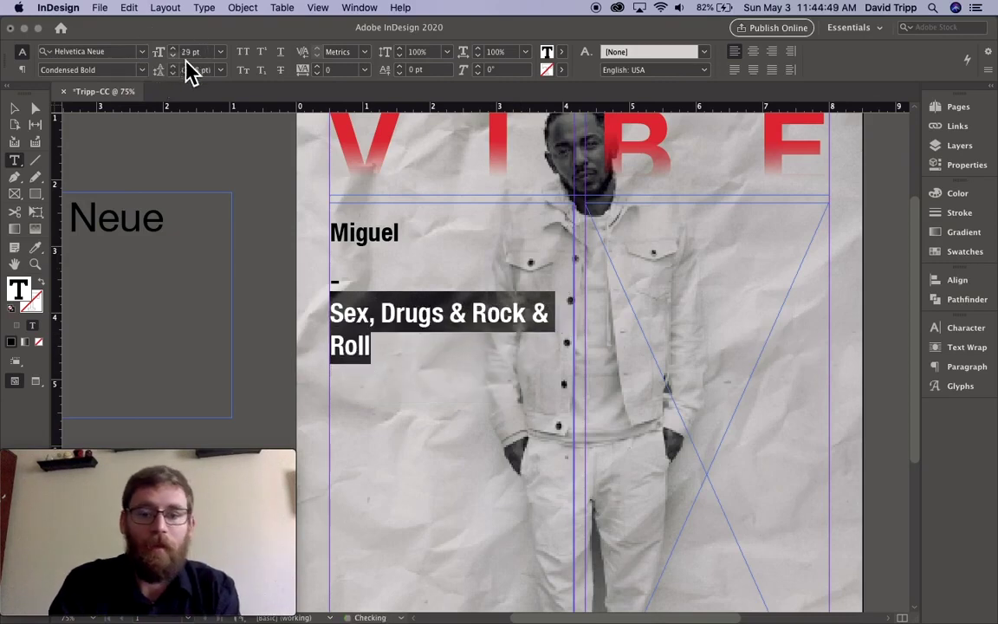
Replace the first ampersand after "Sex, Drugs" with "and" and start a new line before that word
{"action": "left_click", "coordinate": [473, 318]}
{"action": "key", "text": "BackSpace"}
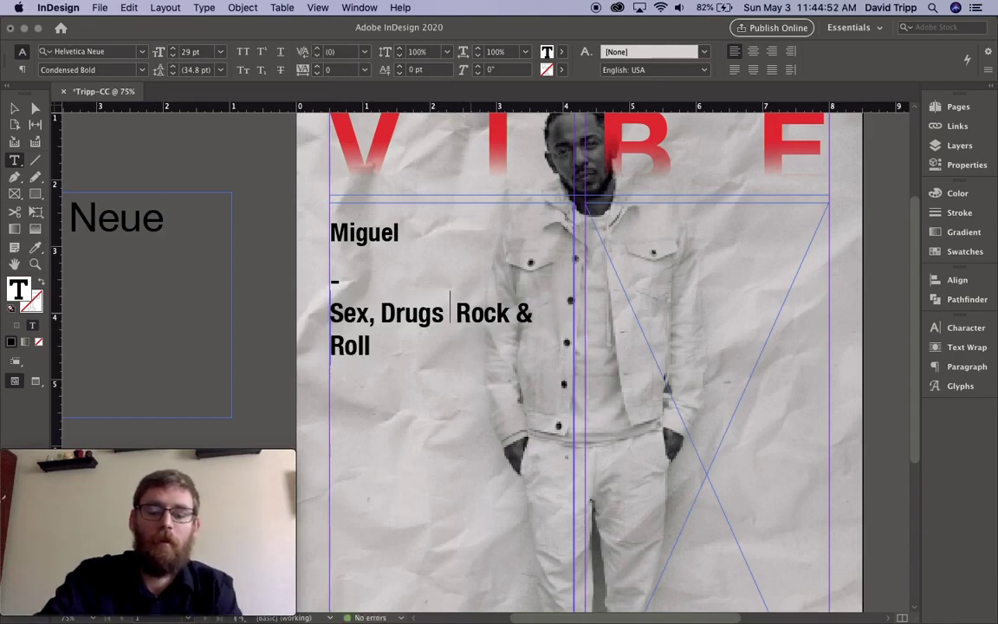
{"action": "type", "text": "and"}
{"action": "left_click", "coordinate": [460, 326]}
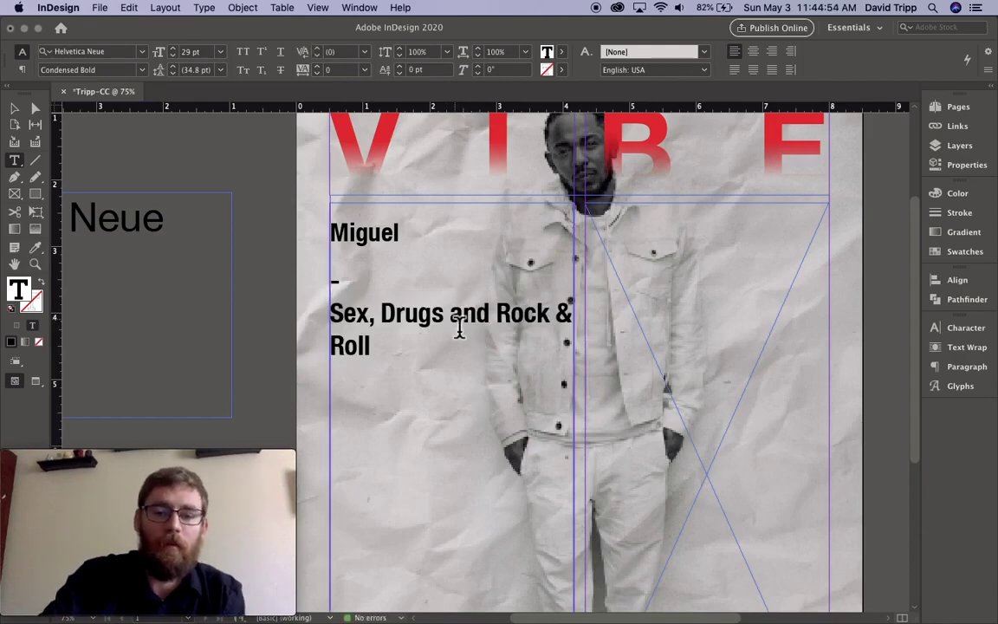
{"action": "key", "text": "Return"}
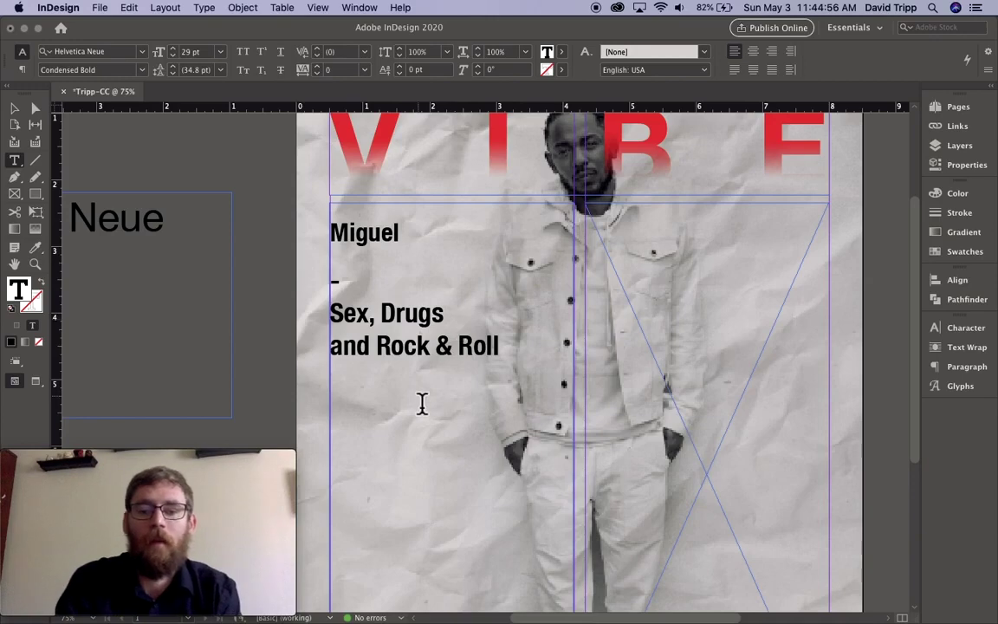
Draw a text frame about 3.1 in wide below the left column frame, reaching down to the bottom page margin
{"action": "scroll", "coordinate": [421, 403], "scroll_direction": "down", "scroll_amount": 6}
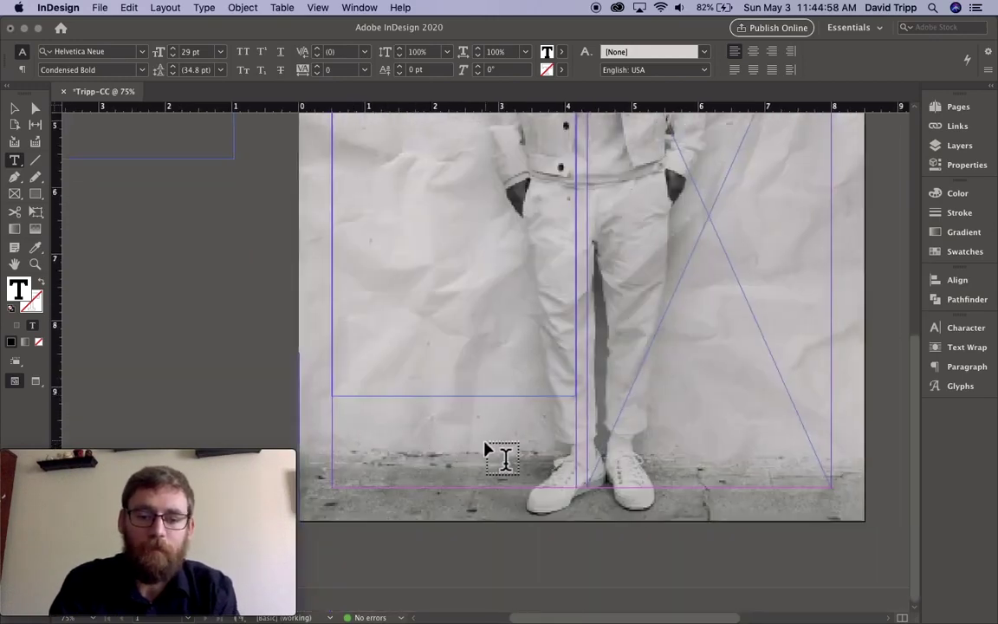
{"action": "left_click_drag", "start_coordinate": [333, 401], "coordinate": [543, 494]}
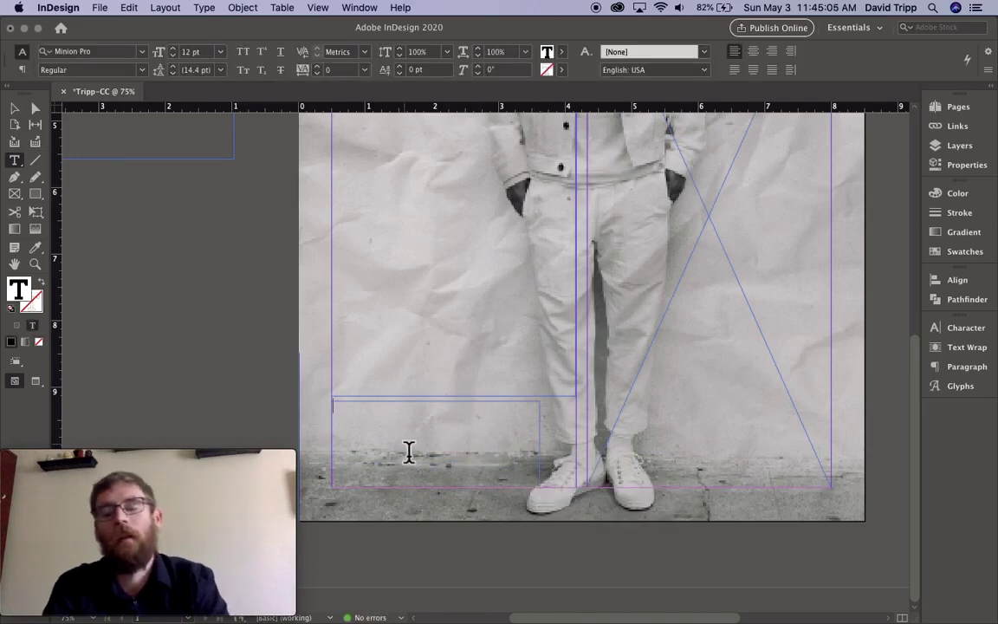
Enter the placeholder text "adgadfgadfgadf" in the frame at the page's lower-left margin and select all of it
{"action": "left_click_drag", "start_coordinate": [430, 433], "coordinate": [145, 192]}
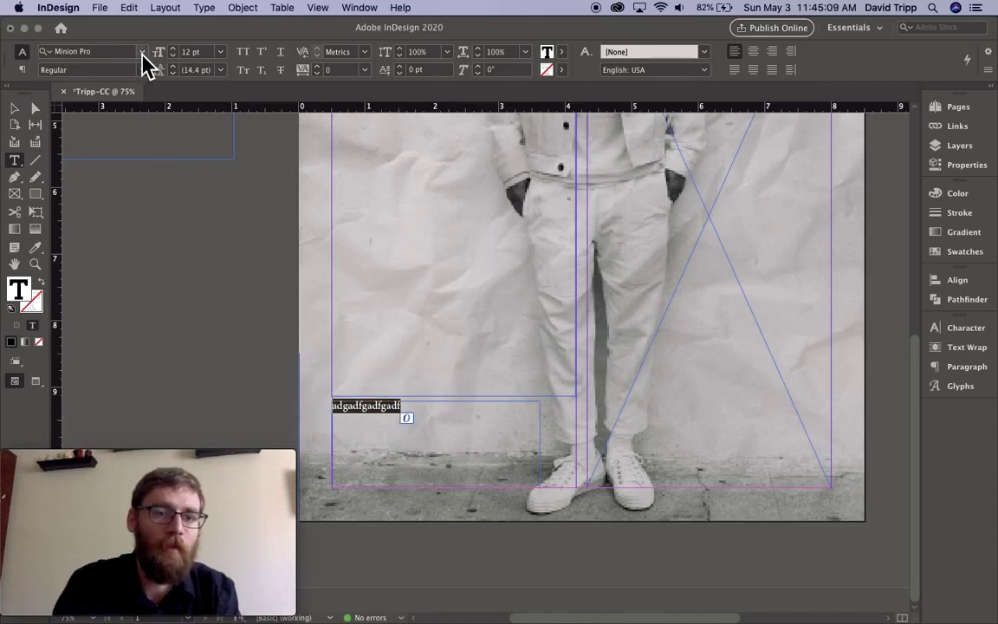
{"action": "left_click", "coordinate": [116, 54]}
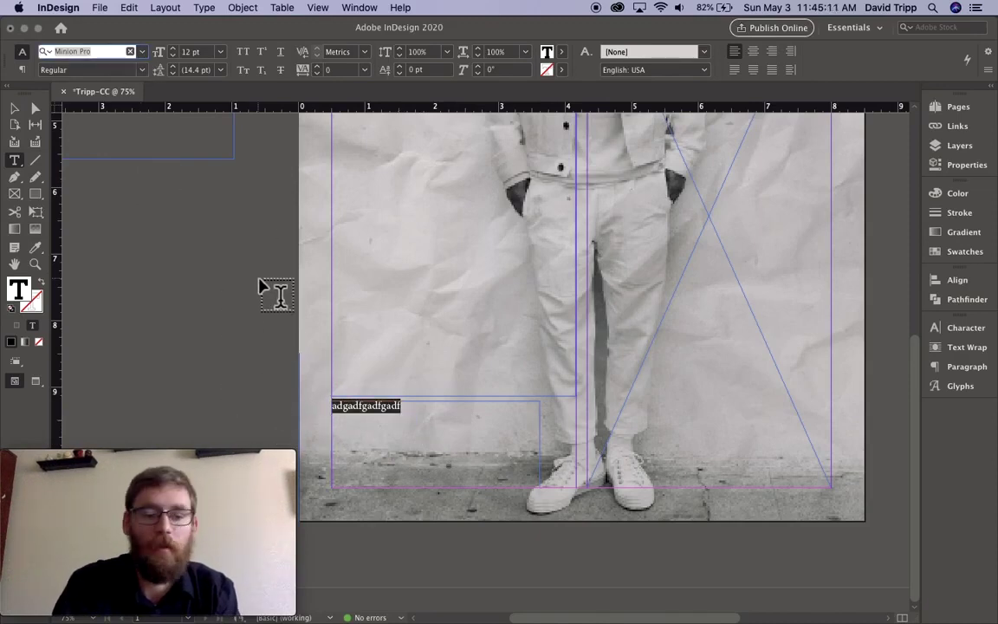
Switch to Chrome, search for dafont in a new tab and open the DaFont website
{"action": "left_click", "coordinate": [177, 616]}
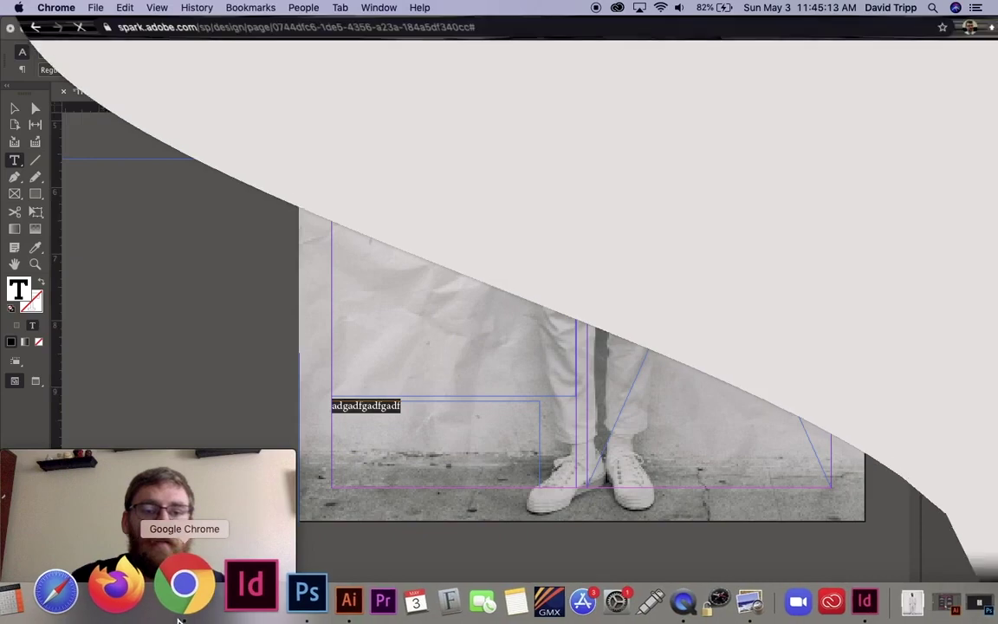
{"action": "left_click", "coordinate": [575, 39]}
{"action": "type", "text": "da"}
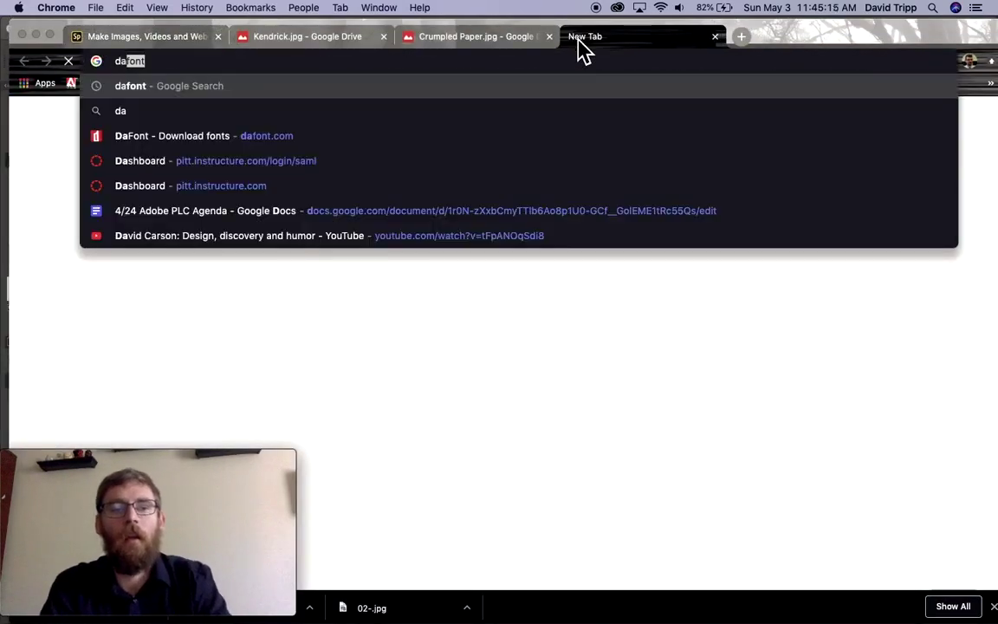
{"action": "key", "text": "Return"}
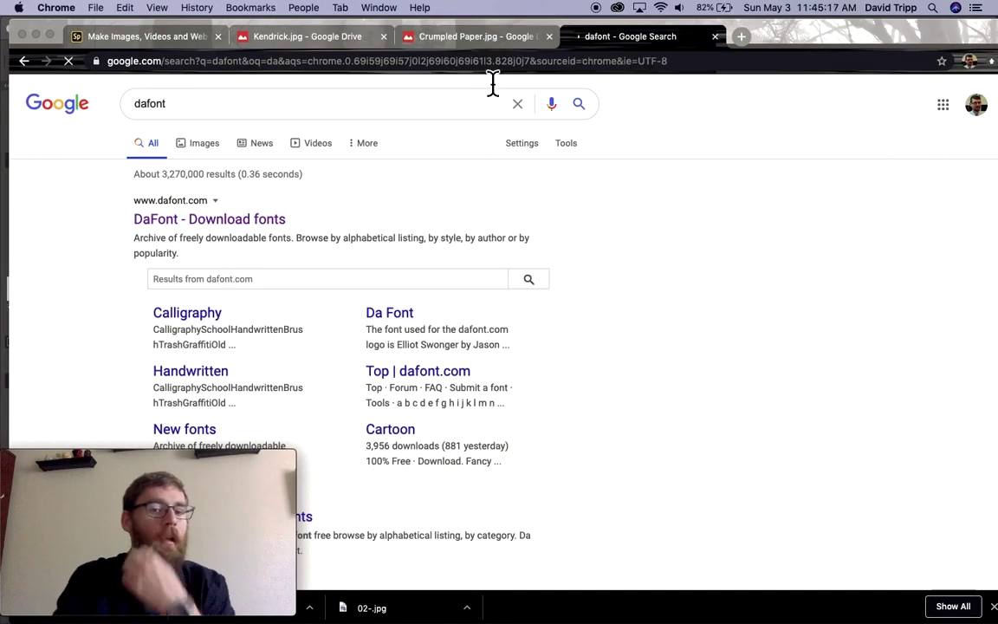
{"action": "left_click", "coordinate": [196, 220]}
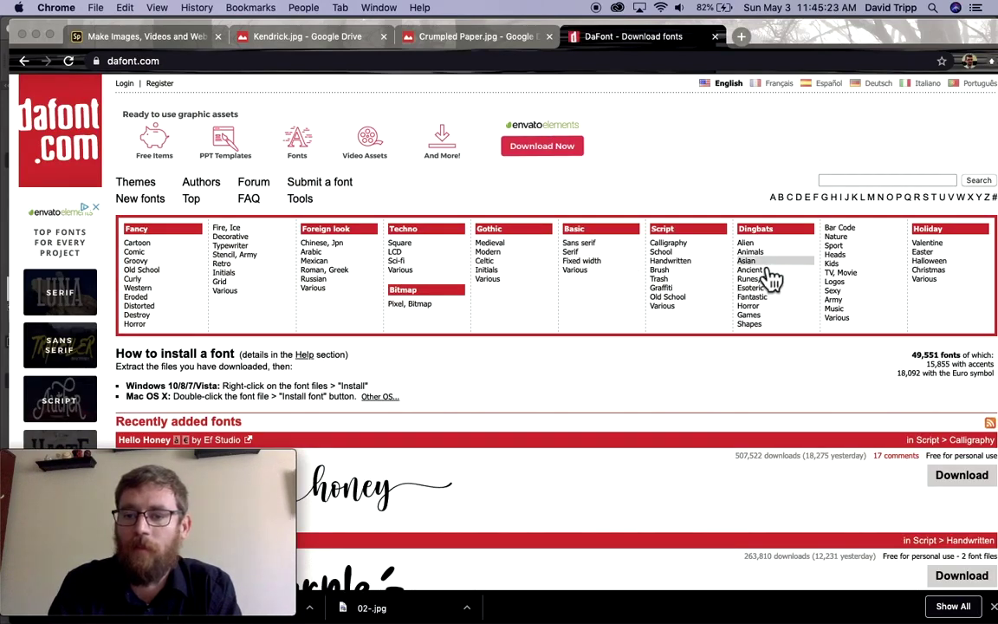
Download Barcode Font from the Bar Code dingbats category and unpack the downloaded barcode_font archive
{"action": "left_click", "coordinate": [837, 229]}
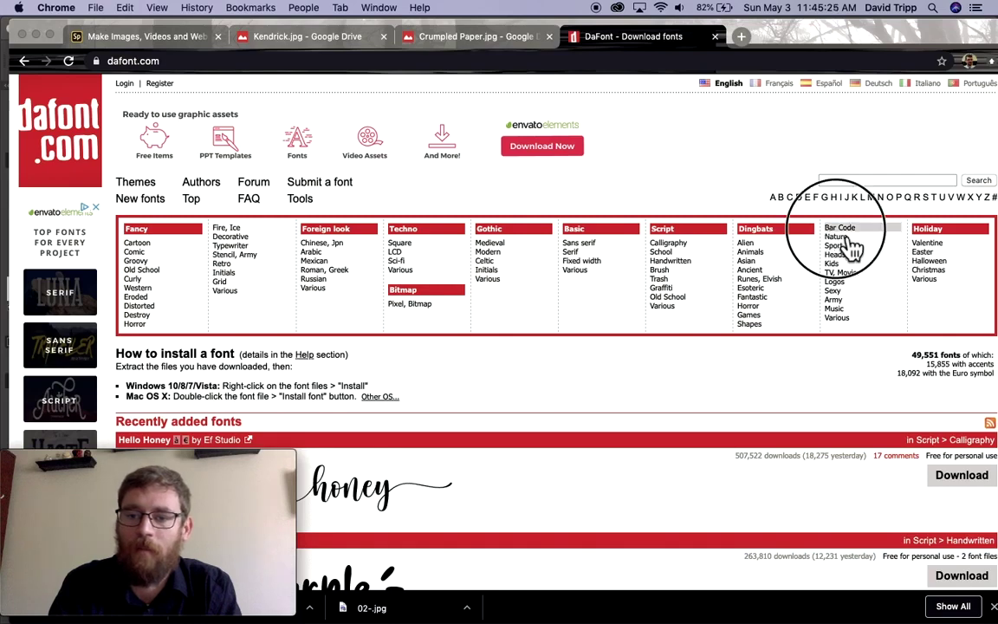
{"action": "scroll", "coordinate": [650, 268], "scroll_direction": "down", "scroll_amount": 3}
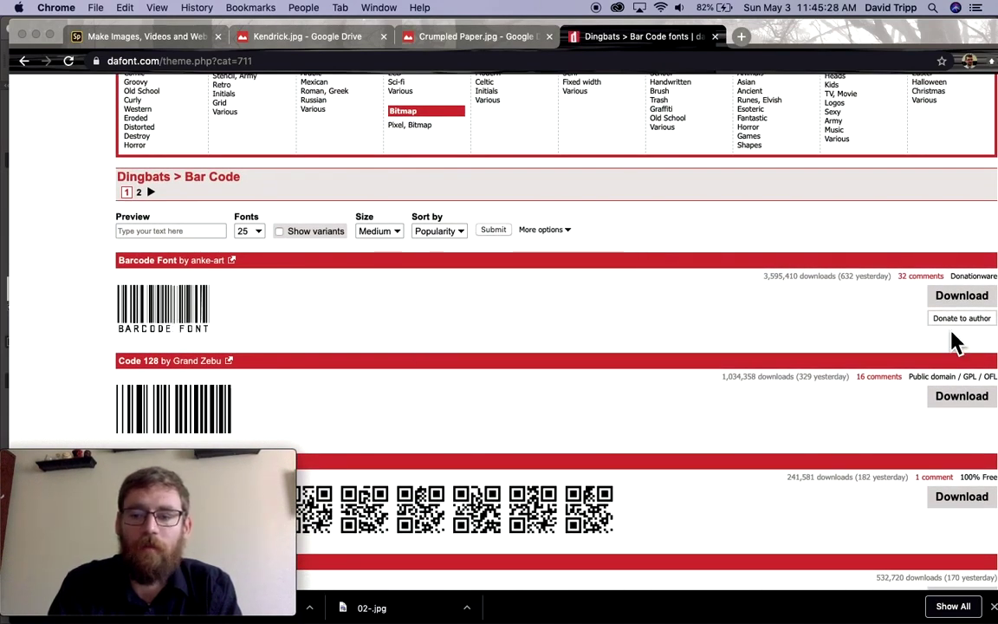
{"action": "left_click", "coordinate": [965, 302]}
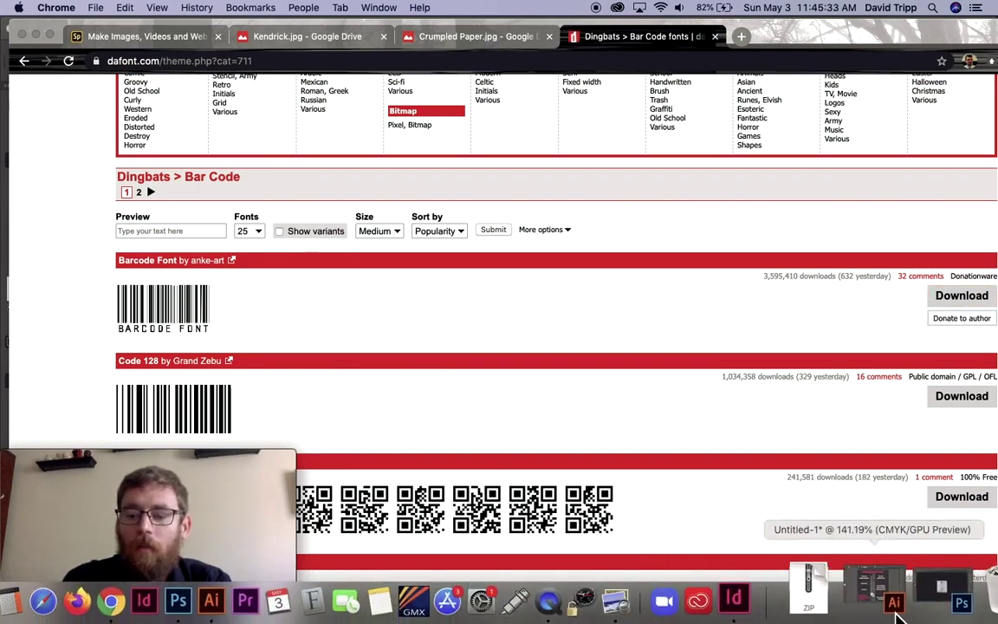
{"action": "left_click", "coordinate": [858, 604]}
{"action": "left_click", "coordinate": [871, 527]}
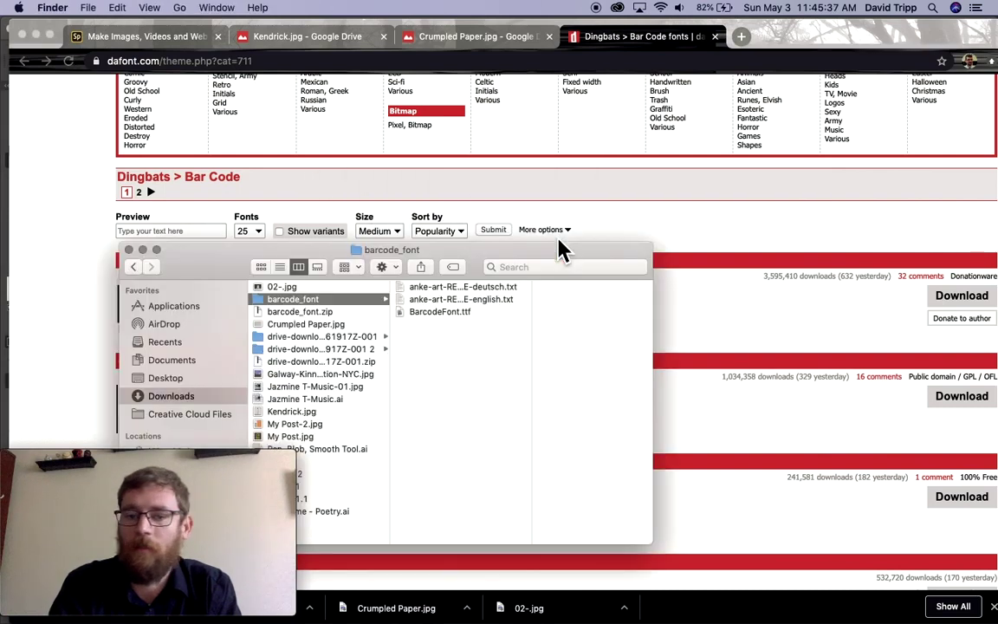
Install BarcodeFont.ttf, close the font and folder windows, and return to the InDesign document
{"action": "double_click", "coordinate": [467, 317]}
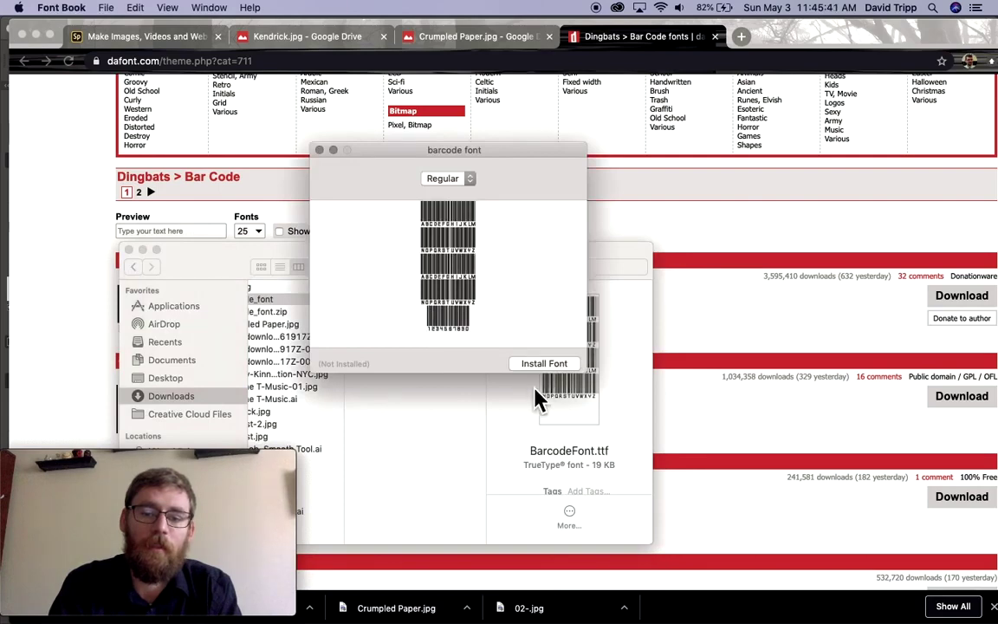
{"action": "left_click", "coordinate": [545, 365]}
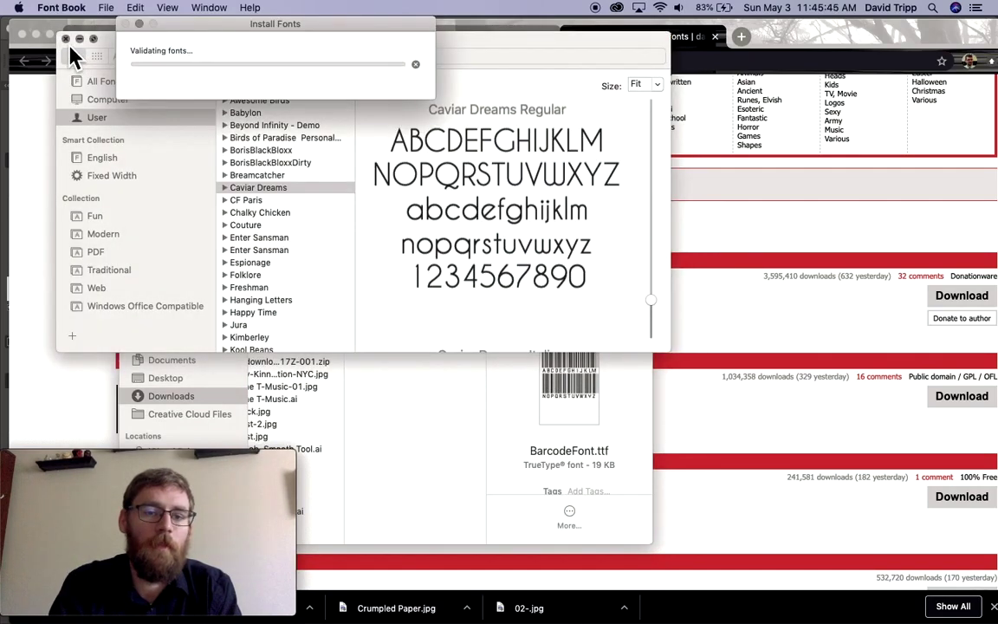
{"action": "key", "text": "super+w"}
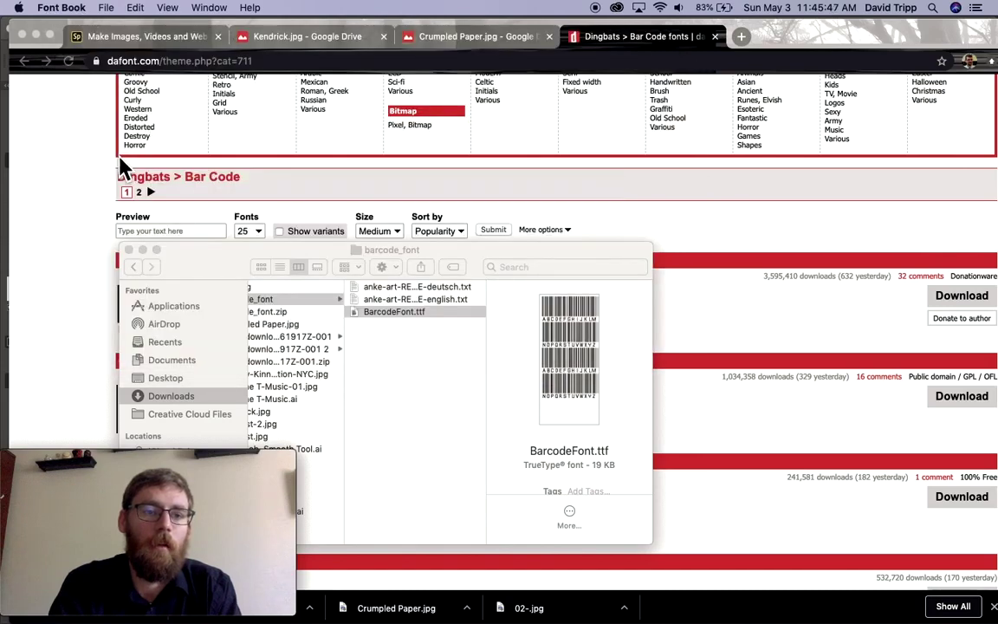
{"action": "left_click", "coordinate": [128, 250]}
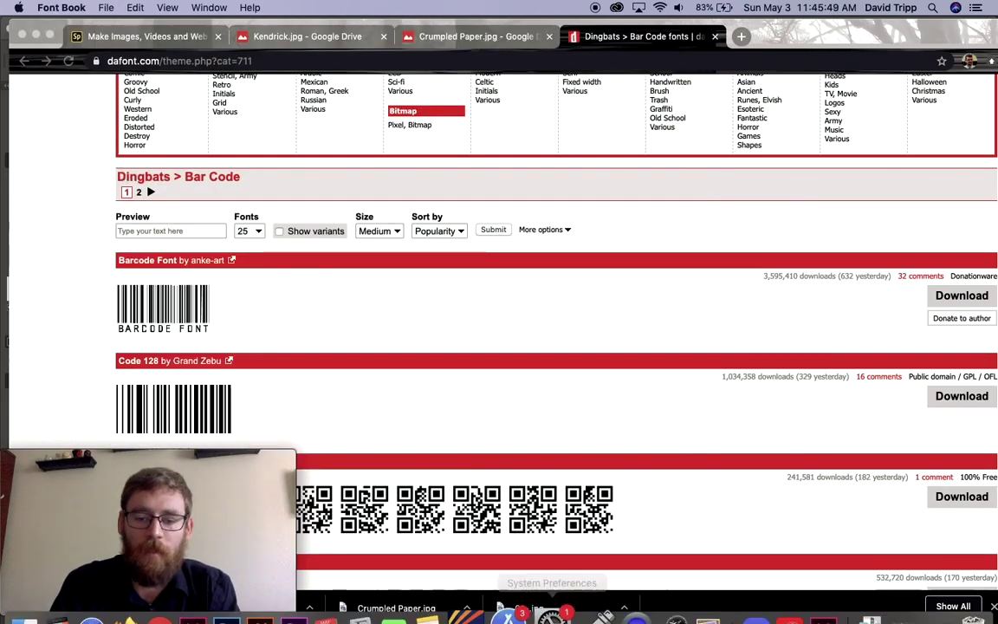
{"action": "left_click", "coordinate": [816, 614]}
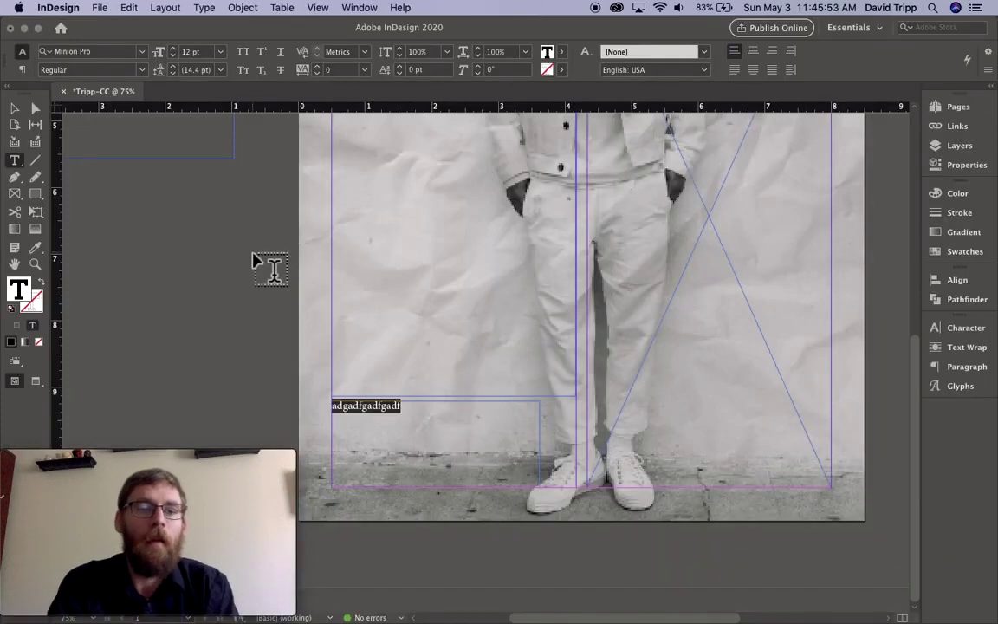
Apply the barcode font to the whole "adgadfgadfgadf" placeholder text
{"action": "left_click", "coordinate": [346, 402]}
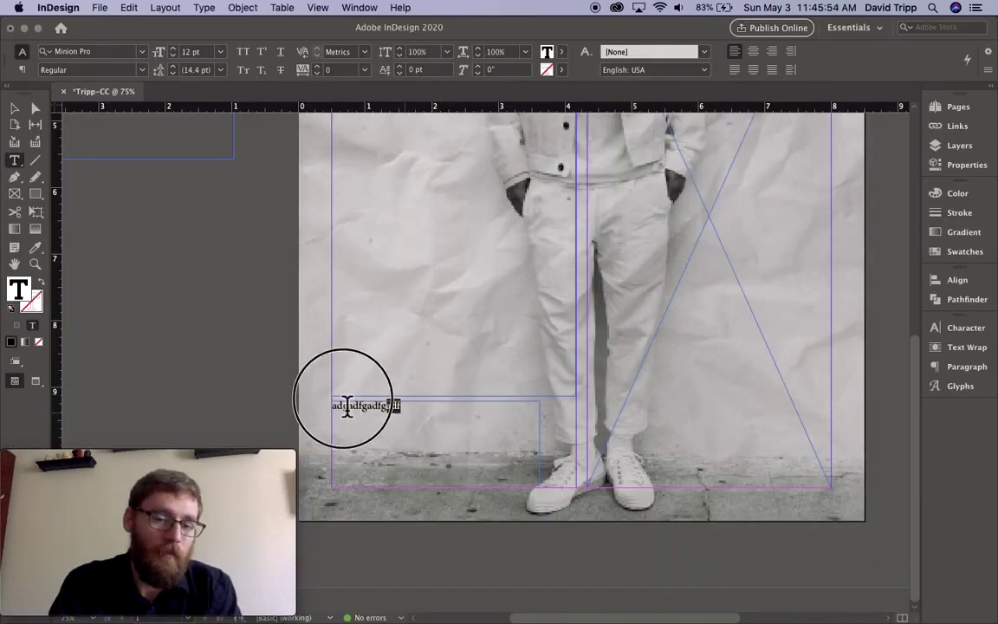
{"action": "left_click", "coordinate": [90, 48]}
{"action": "type", "text": "bar"}
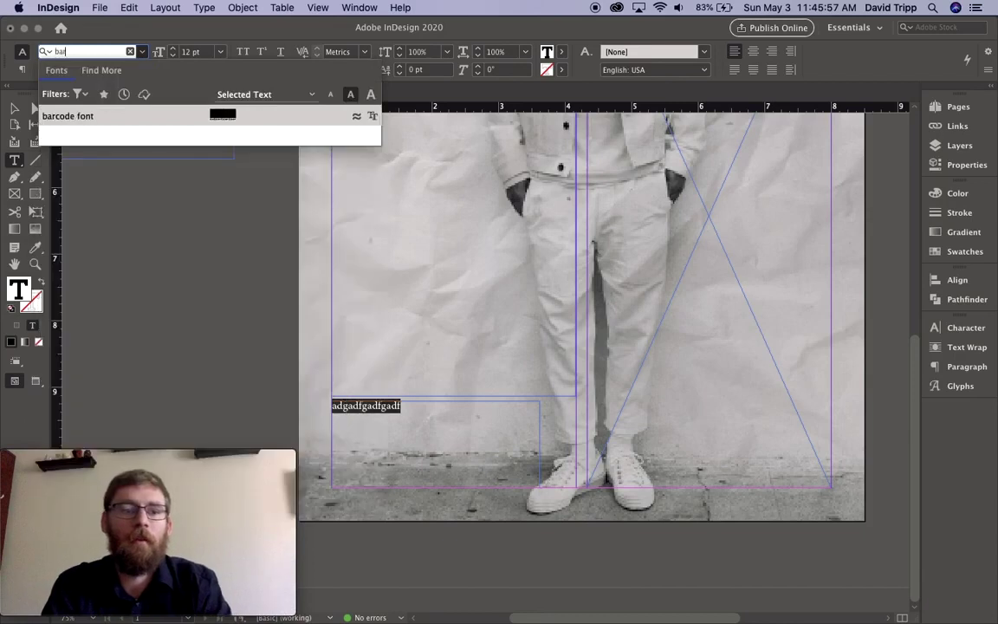
{"action": "left_click", "coordinate": [95, 120]}
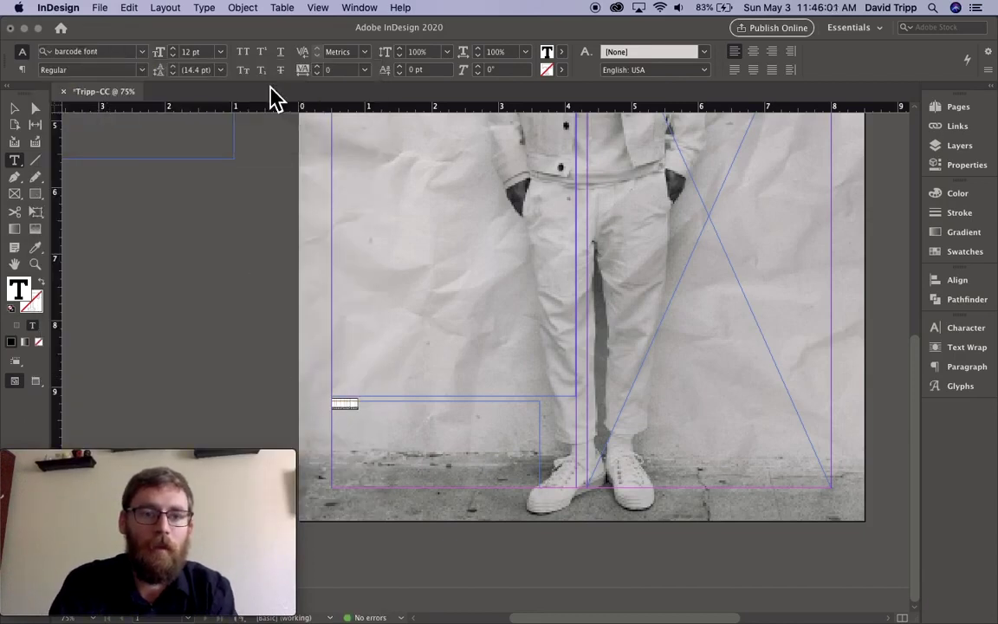
Enlarge the barcode text to 66 pt
{"action": "left_click", "coordinate": [176, 52]}
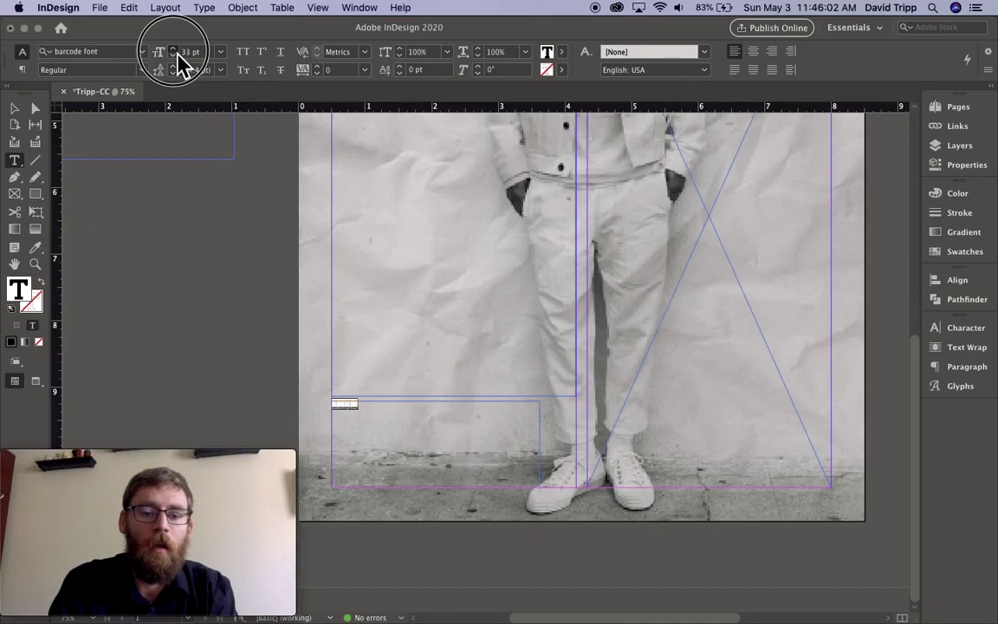
{"action": "left_click", "coordinate": [176, 52]}
{"action": "left_click", "coordinate": [175, 52]}
{"action": "left_click", "coordinate": [175, 52]}
{"action": "left_click", "coordinate": [176, 52]}
{"action": "left_click", "coordinate": [176, 52]}
{"action": "left_click", "coordinate": [176, 52]}
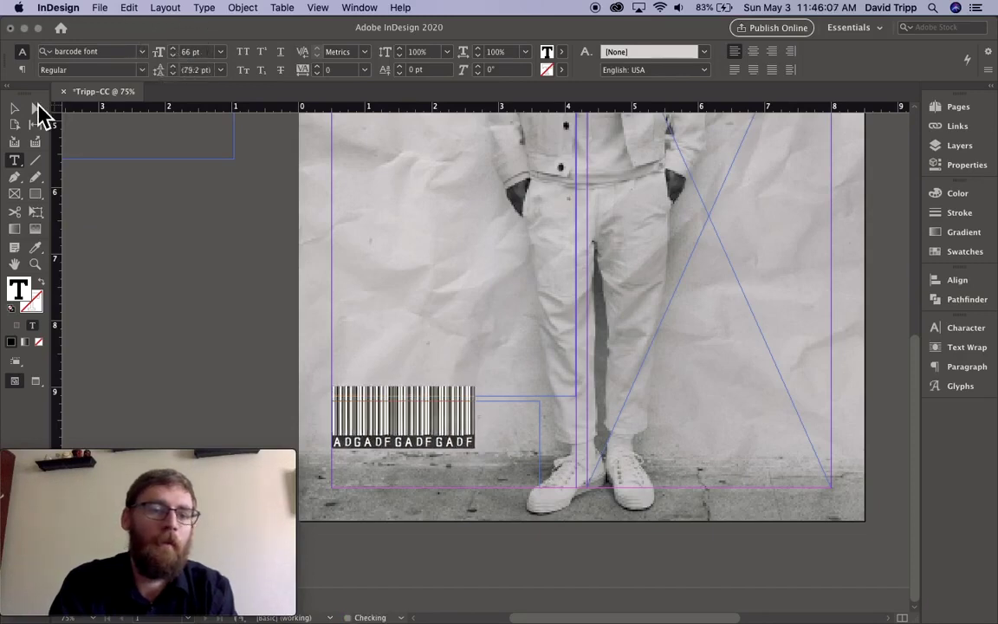
Shrink the barcode text frame to about 2.36 x 0.78 in, resting on the bottom margin just inside the left margin
{"action": "left_click", "coordinate": [15, 107]}
{"action": "left_click_drag", "start_coordinate": [332, 401], "coordinate": [347, 443]}
{"action": "left_click_drag", "start_coordinate": [549, 442], "coordinate": [495, 437]}
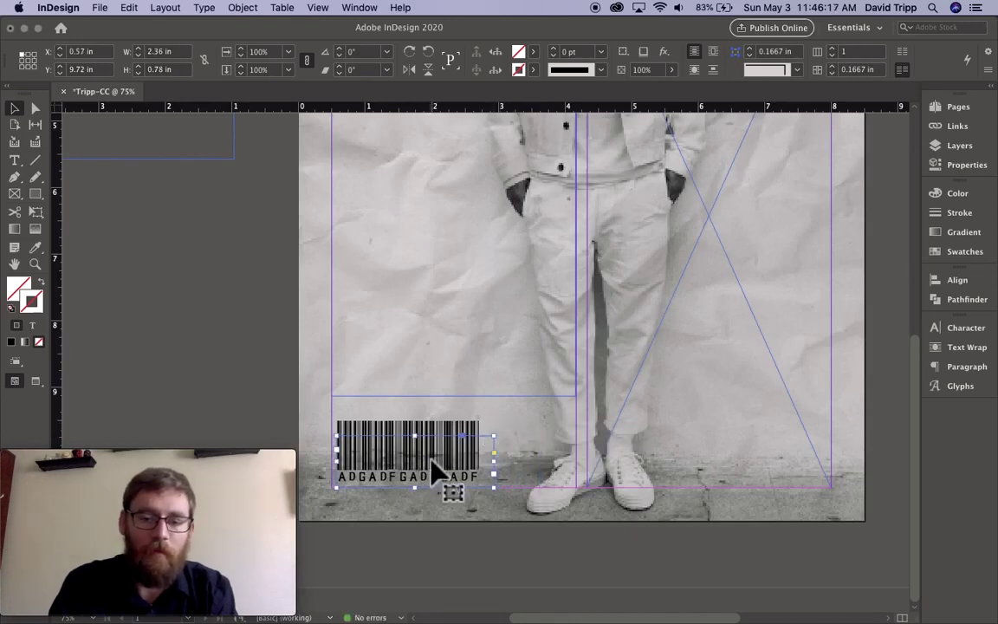
Draw a rectangle about 2.61 x 1.18 in over the barcode from the left and bottom margins and fill it with Paper
{"action": "left_click_drag", "start_coordinate": [46, 204], "coordinate": [76, 213]}
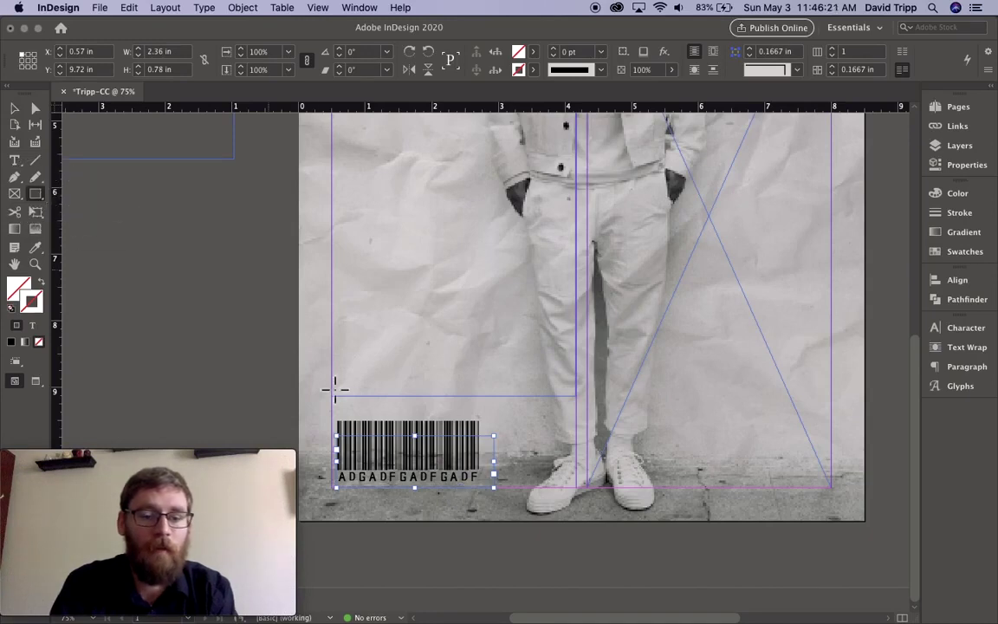
{"action": "left_click_drag", "start_coordinate": [331, 408], "coordinate": [506, 487]}
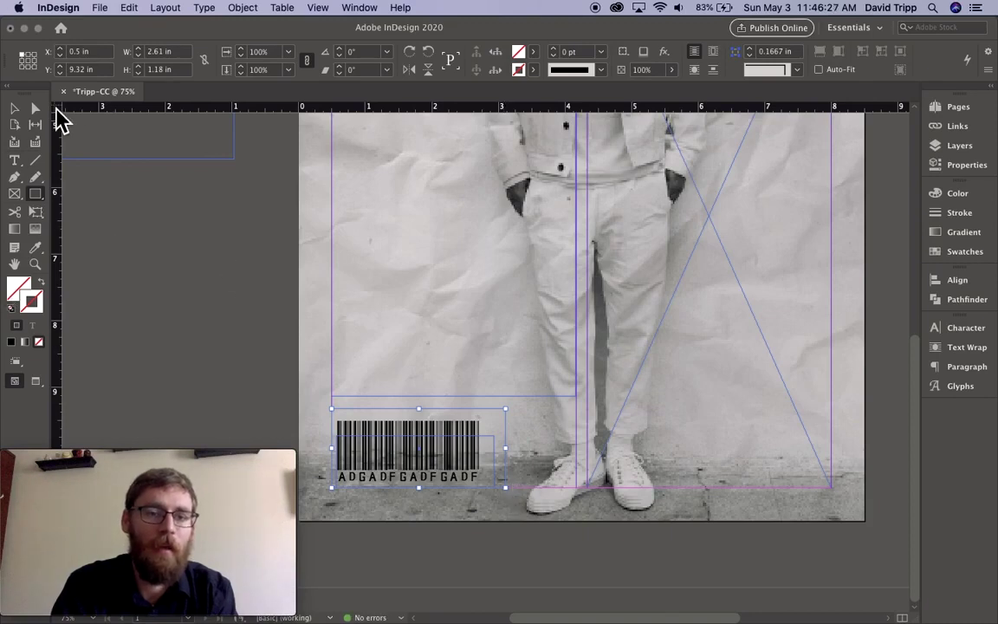
{"action": "left_click", "coordinate": [535, 53]}
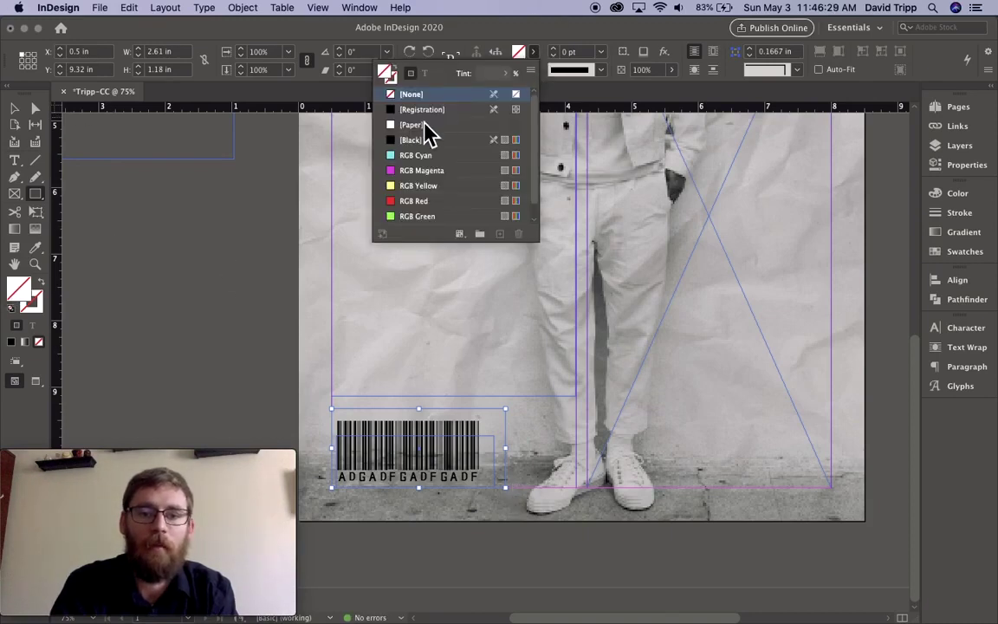
{"action": "left_click", "coordinate": [423, 127]}
Slide the white rectangle partly off the barcode and bring the barcode text frame to the front
{"action": "left_click", "coordinate": [15, 109]}
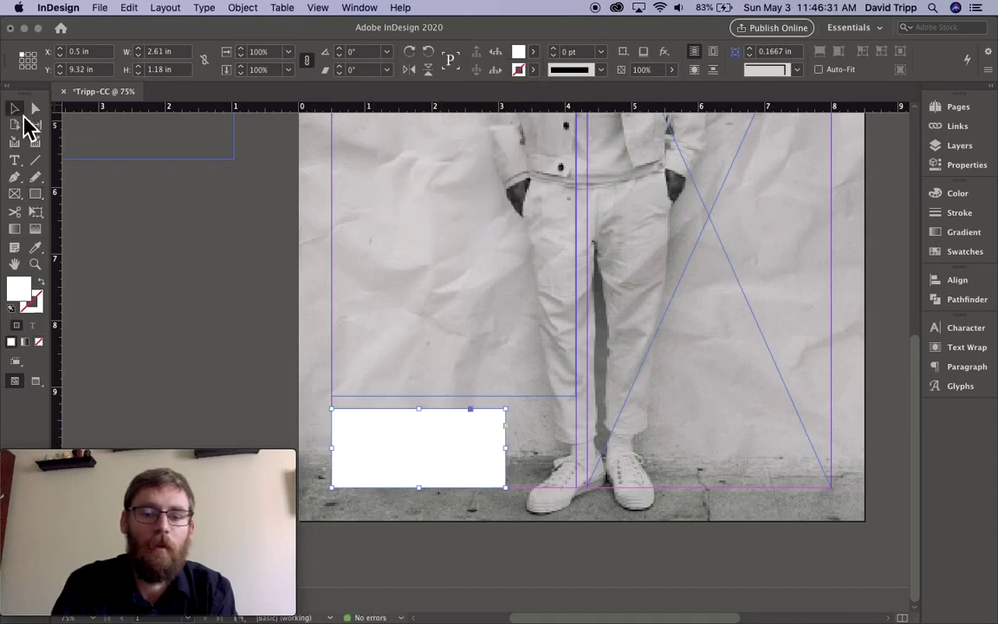
{"action": "left_click_drag", "start_coordinate": [440, 452], "coordinate": [517, 452]}
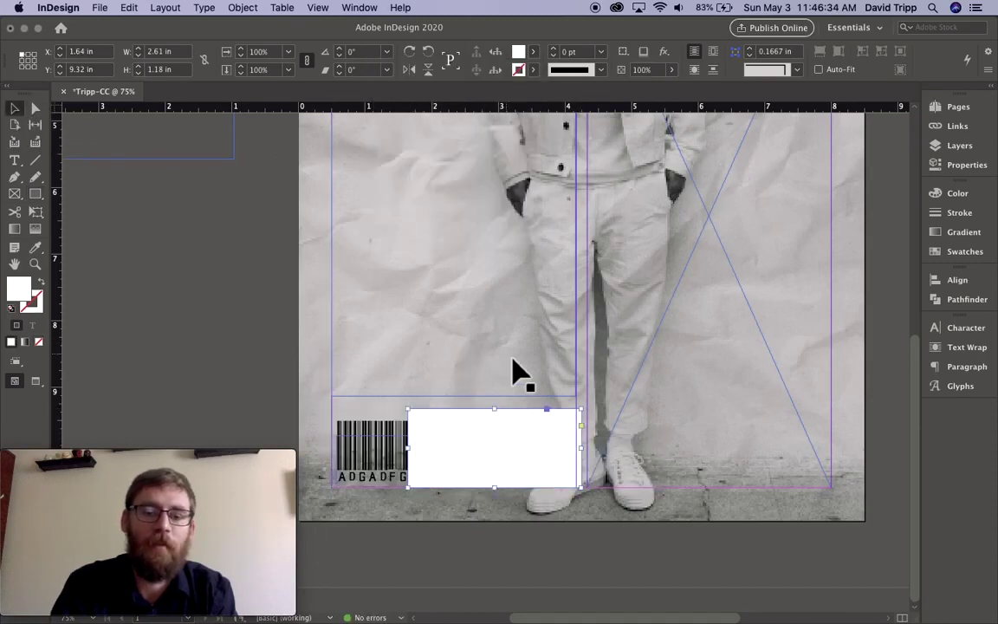
{"action": "left_click", "coordinate": [372, 464]}
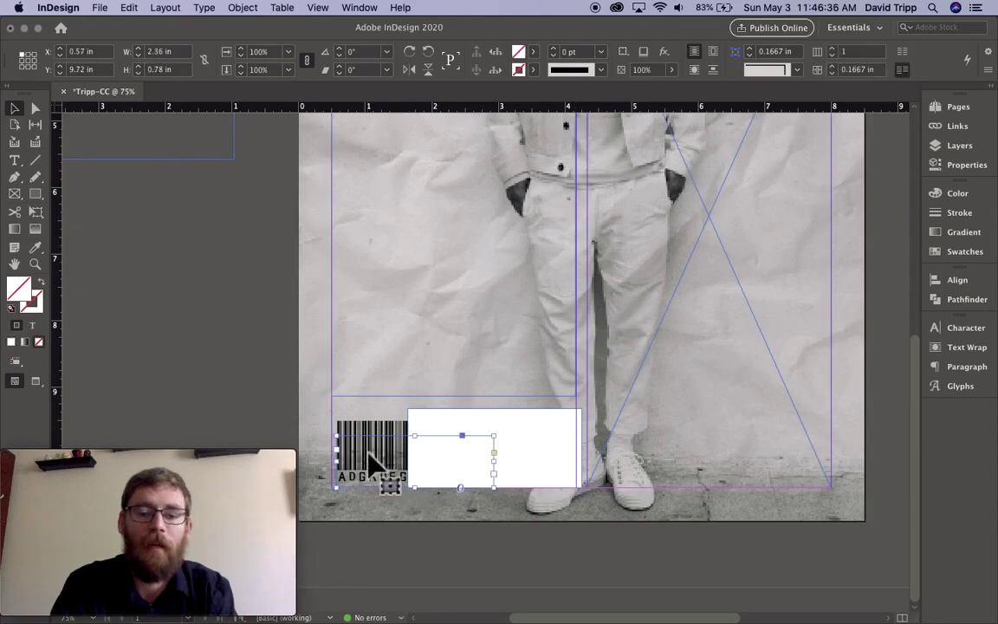
{"action": "left_click", "coordinate": [244, 9]}
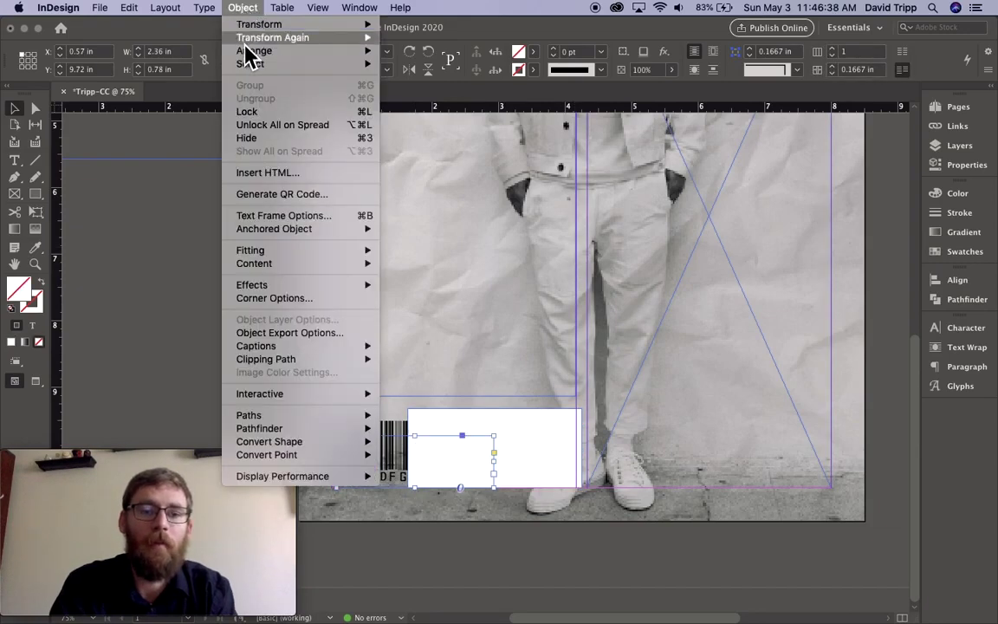
{"action": "mouse_move", "coordinate": [251, 57]}
{"action": "left_click", "coordinate": [421, 52]}
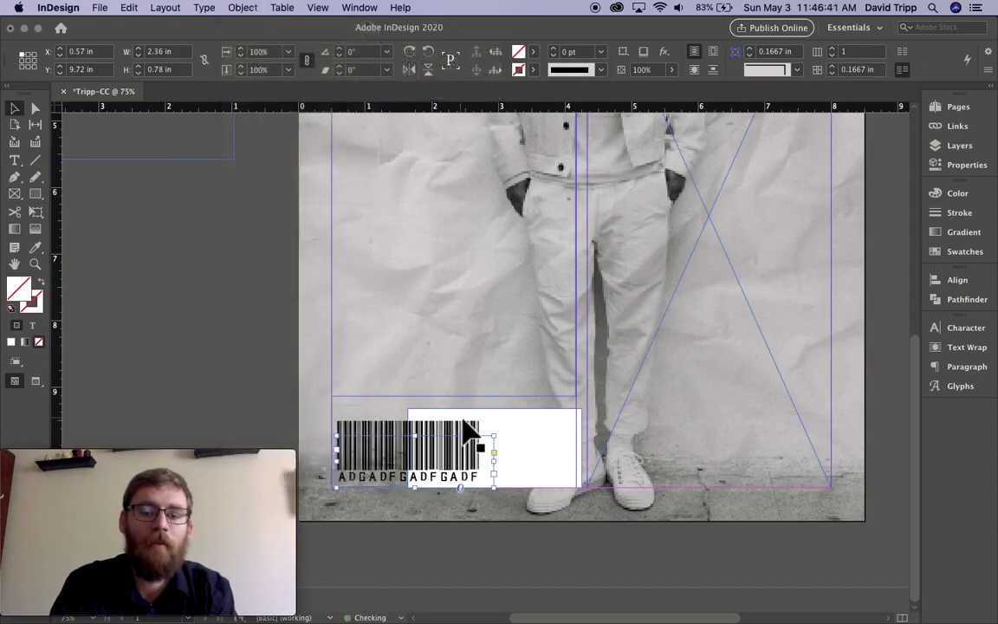
Place the white rectangle behind the barcode against the left margin, narrow it to about 2.36 in, and show the whole page
{"action": "left_click_drag", "start_coordinate": [557, 438], "coordinate": [496, 456]}
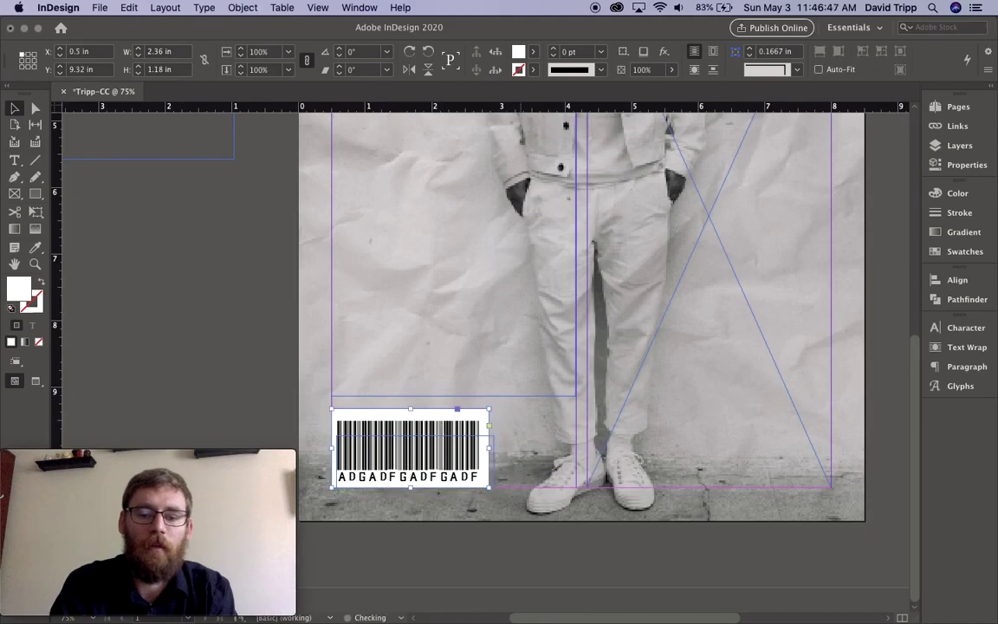
{"action": "left_click", "coordinate": [533, 529]}
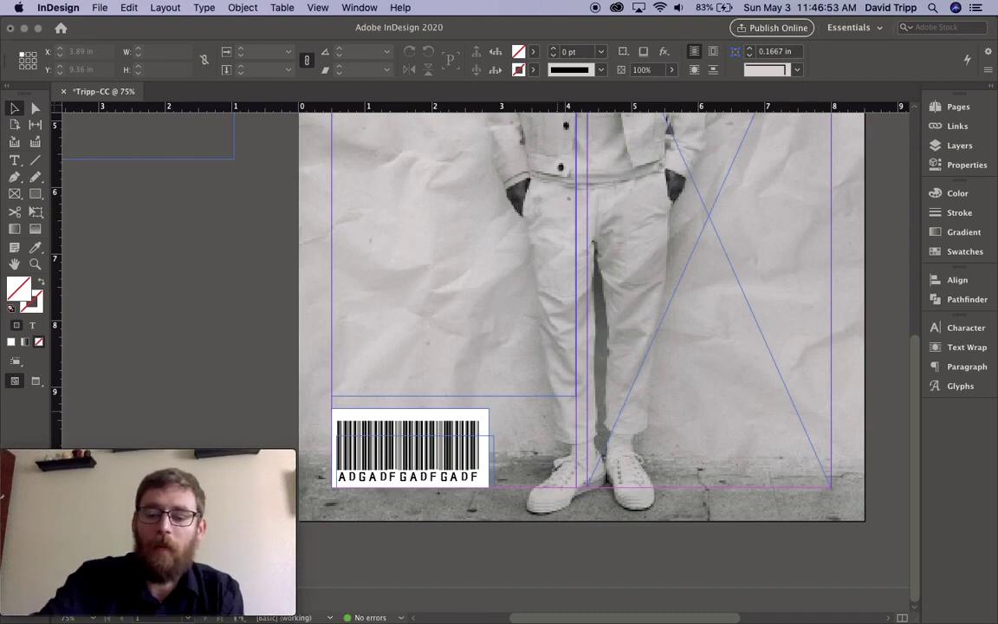
{"action": "key", "text": "super+0"}
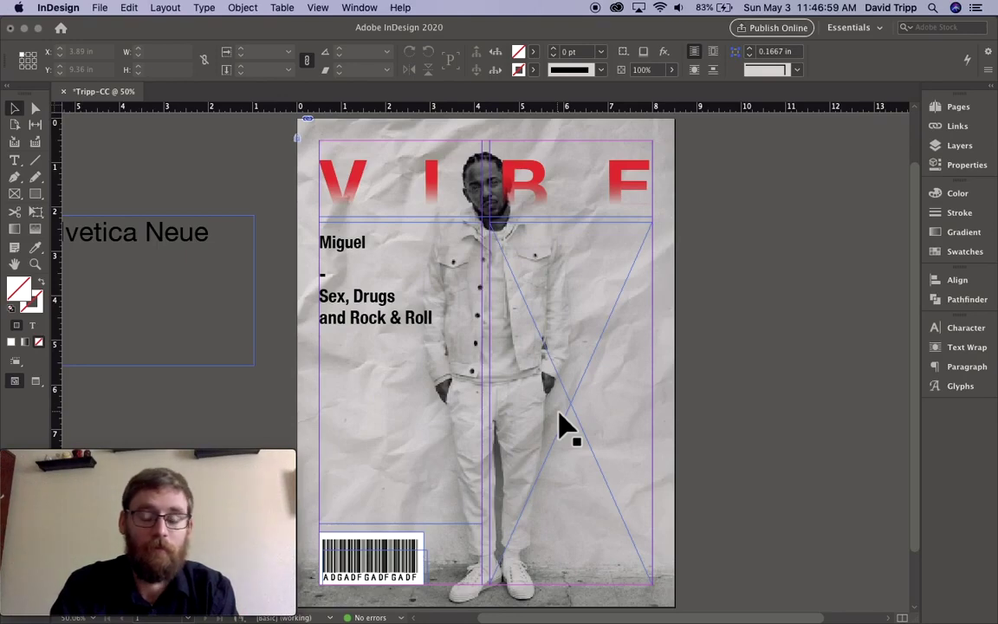
Narrow the InDesign window and bring up the reference VIBE cover in Preview beside it
{"action": "mouse_move", "coordinate": [668, 594]}
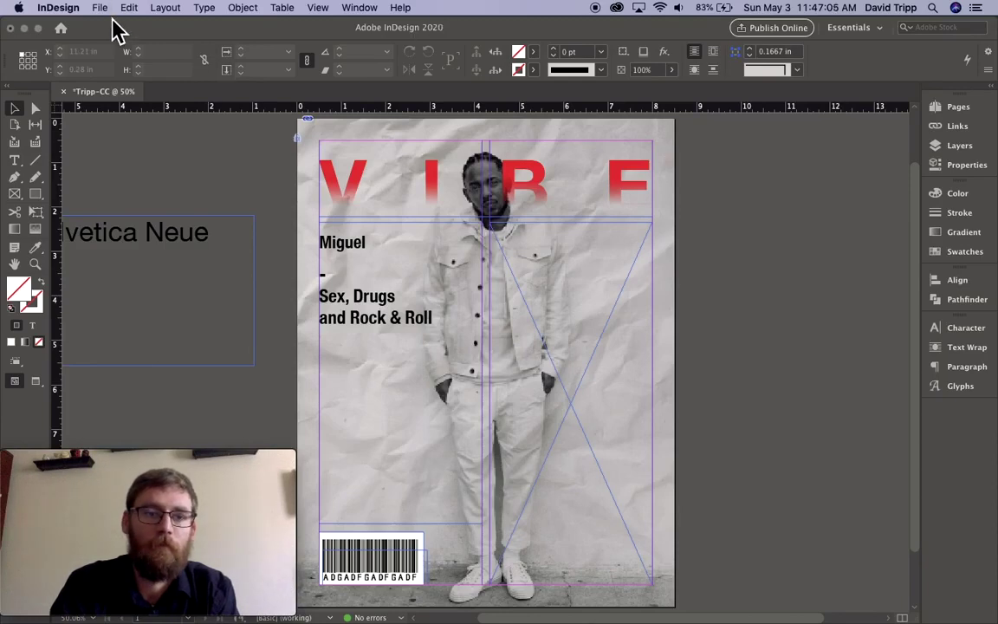
{"action": "left_click_drag", "start_coordinate": [114, 27], "coordinate": [117, 33]}
{"action": "left_click_drag", "start_coordinate": [37, 30], "coordinate": [167, 11]}
{"action": "left_click_drag", "start_coordinate": [373, 30], "coordinate": [312, 26]}
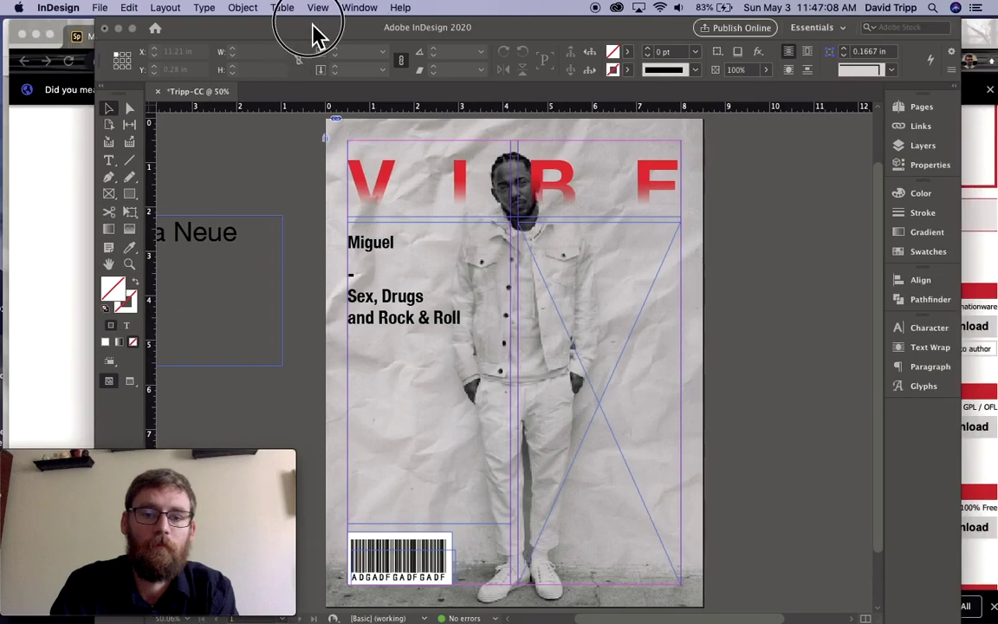
{"action": "mouse_move", "coordinate": [457, 611]}
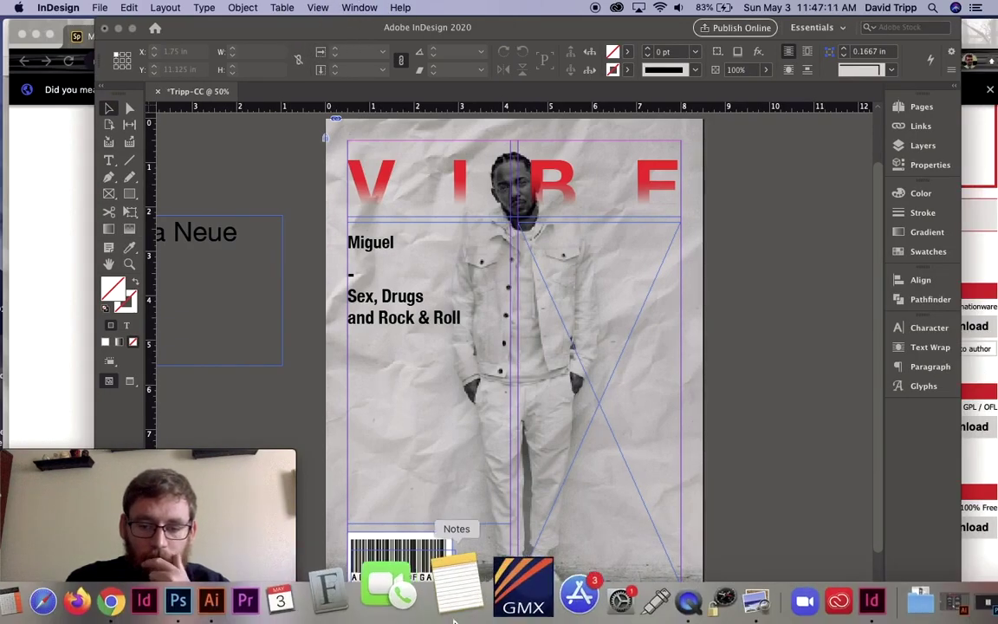
{"action": "left_click", "coordinate": [688, 610]}
Retype the first cover line as "MIGUEL" in capitals and set it in Condensed Black
{"action": "left_click", "coordinate": [390, 304]}
{"action": "double_click", "coordinate": [390, 305]}
{"action": "key", "text": "BackSpace"}
{"action": "key", "text": "BackSpace"}
{"action": "key", "text": "BackSpace"}
{"action": "type", "text": "IGUEL"}
{"action": "left_click_drag", "start_coordinate": [394, 243], "coordinate": [317, 227]}
{"action": "left_click", "coordinate": [235, 70]}
{"action": "left_click", "coordinate": [216, 100]}
Give the "Sex, Drugs" lines a lighter style and smaller size, and change their wording to "Sex, Drugs and R&B"
{"action": "left_click_drag", "start_coordinate": [461, 287], "coordinate": [312, 260]}
{"action": "left_click", "coordinate": [235, 70]}
{"action": "left_click", "coordinate": [208, 130]}
{"action": "left_click", "coordinate": [236, 70]}
{"action": "left_click", "coordinate": [173, 176]}
{"action": "left_click", "coordinate": [267, 56]}
{"action": "left_click", "coordinate": [267, 56]}
{"action": "left_click", "coordinate": [267, 55]}
{"action": "left_click_drag", "start_coordinate": [429, 274], "coordinate": [383, 276]}
{"action": "type", "text": "&B"}
Place a dash on its own line below "and R&B" and set it in Condensed Black at 35 pt
{"action": "double_click", "coordinate": [358, 259]}
{"action": "left_click", "coordinate": [394, 275]}
{"action": "key", "text": "Return"}
{"action": "type", "text": "-"}
{"action": "left_click", "coordinate": [236, 71]}
{"action": "left_click", "coordinate": [214, 101]}
{"action": "left_click", "coordinate": [266, 50]}
{"action": "double_click", "coordinate": [266, 51]}
Add the cover line "THE ONLY REAL MC" on two lines below the dash
{"action": "left_click", "coordinate": [359, 305]}
{"action": "key", "text": "Return"}
{"action": "type", "text": "THE ONLY"}
{"action": "key", "text": "Return"}
{"action": "type", "text": "REAL MC"}
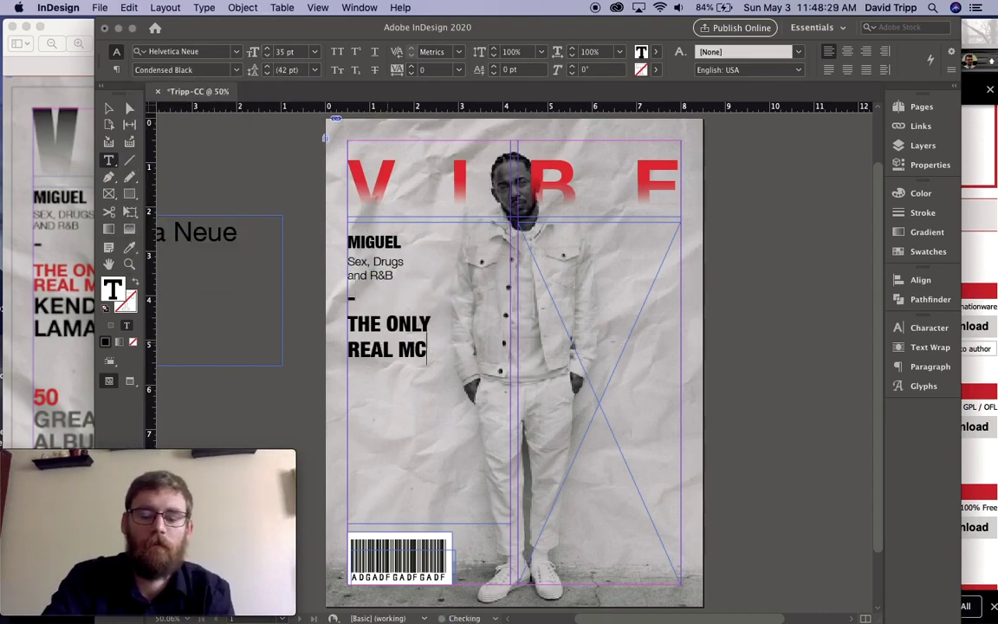
Tighten the leading of "THE ONLY REAL MC", set it in Bold and color the text red
{"action": "left_click_drag", "start_coordinate": [429, 350], "coordinate": [347, 321]}
{"action": "left_click", "coordinate": [268, 73]}
{"action": "left_click", "coordinate": [268, 67]}
{"action": "left_click_drag", "start_coordinate": [431, 343], "coordinate": [348, 321]}
{"action": "left_click", "coordinate": [235, 70]}
{"action": "left_click", "coordinate": [201, 260]}
{"action": "left_click", "coordinate": [657, 52]}
Add "KENDRICK LAMAR" below "REAL MC" and fill it with black
{"action": "left_click", "coordinate": [460, 343]}
{"action": "key", "text": "Return"}
{"action": "type", "text": "KENDRICK LAMAR"}
{"action": "left_click_drag", "start_coordinate": [426, 380], "coordinate": [348, 360]}
{"action": "left_click", "coordinate": [656, 52]}
{"action": "left_click", "coordinate": [545, 109]}
Reduce the text size of "THE ONLY REAL MC" and adjust the leading of "KENDRICK LAMAR" to 30 pt
{"action": "left_click_drag", "start_coordinate": [448, 343], "coordinate": [348, 323]}
{"action": "left_click", "coordinate": [268, 55]}
{"action": "left_click", "coordinate": [268, 55]}
{"action": "triple_click", "coordinate": [398, 369]}
{"action": "left_click", "coordinate": [267, 66]}
{"action": "left_click", "coordinate": [267, 67]}
Add "50", "GREATEST" and "ALBUMS*" on separate lines below "KENDRICK LAMAR", leaving blank space above
{"action": "left_click", "coordinate": [445, 432]}
{"action": "key", "text": "Return"}
{"action": "key", "text": "Return"}
{"action": "key", "text": "Return"}
{"action": "type", "text": "50"}
{"action": "key", "text": "Return"}
{"action": "type", "text": "GREATEST ALBUMS"}
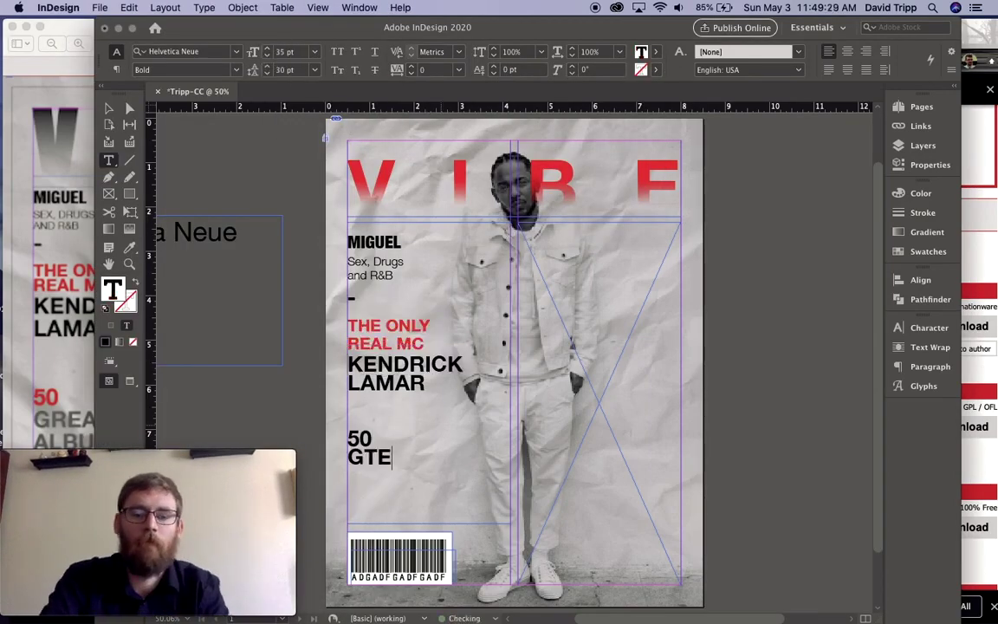
{"action": "left_click", "coordinate": [53, 397]}
{"action": "left_click", "coordinate": [442, 475]}
{"action": "type", "text": "*"}
Tint "GREATEST ALBUMS*" dark gray and fill the "50" with red
{"action": "mouse_move", "coordinate": [452, 478]}
{"action": "left_mouse_down"}
{"action": "mouse_move", "coordinate": [328, 477]}
{"action": "mouse_move", "coordinate": [333, 457]}
{"action": "mouse_move", "coordinate": [456, 490]}
{"action": "left_mouse_up"}
{"action": "left_click", "coordinate": [656, 52]}
{"action": "left_click", "coordinate": [656, 52]}
{"action": "left_click_drag", "start_coordinate": [372, 439], "coordinate": [328, 436]}
{"action": "left_click", "coordinate": [657, 52]}
{"action": "left_click", "coordinate": [536, 201]}
Rearrange the windows to expose the reference cover's right side, and enter "THE BIG LIST ISSUE" on three lines in the right-column frame
{"action": "left_click_drag", "start_coordinate": [65, 27], "coordinate": [636, 44]}
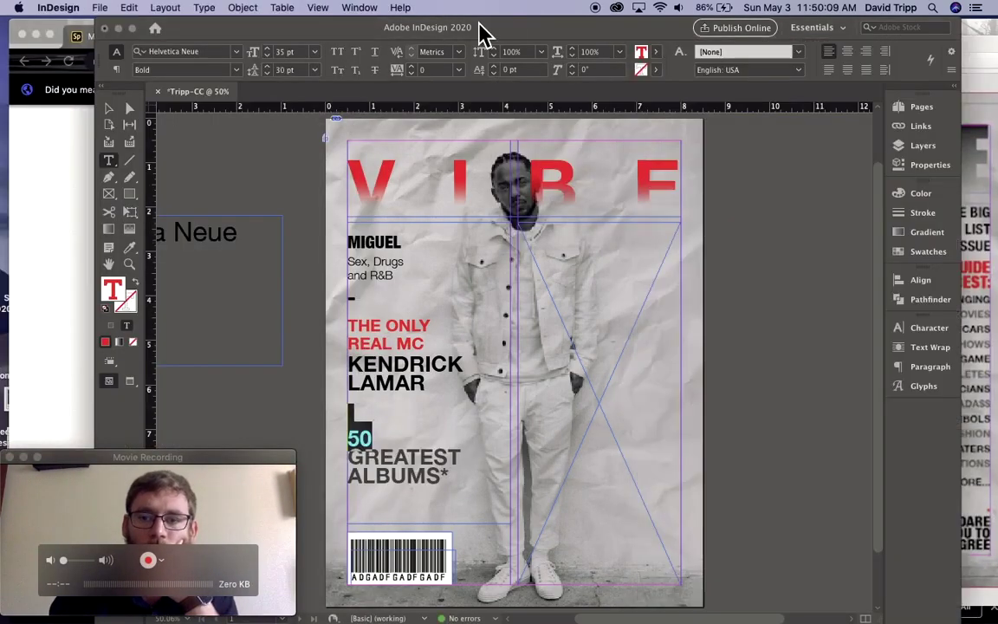
{"action": "left_click_drag", "start_coordinate": [481, 31], "coordinate": [381, 31]}
{"action": "left_click", "coordinate": [485, 251]}
{"action": "type", "text": "THE"}
{"action": "type", "text": "ISSUE"}
Copy the "MIGUEL" formatting onto "THE BIG LIST ISSUE" and align the text right
{"action": "key", "text": "super+a"}
{"action": "left_click", "coordinate": [29, 248]}
{"action": "left_click", "coordinate": [270, 244]}
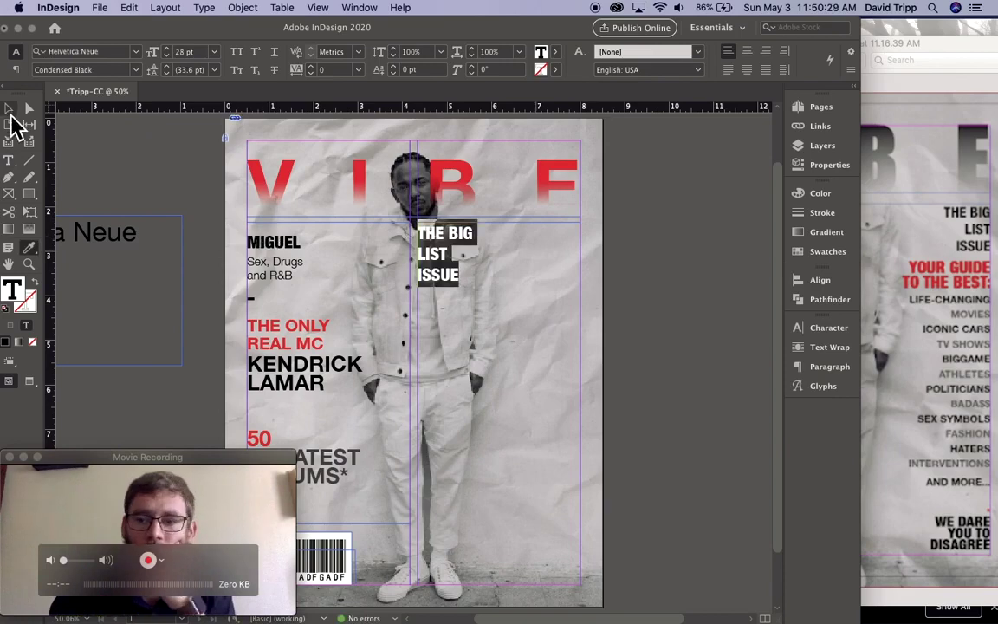
{"action": "left_click", "coordinate": [766, 52]}
Add "YOUR GUIDE TO THE BEST" below "ISSUE" and break the line after "GUIDE"
{"action": "left_click", "coordinate": [583, 282]}
{"action": "key", "text": "Return"}
{"action": "type", "text": "YOUR GUIDE TO THE BEST"}
{"action": "left_click", "coordinate": [531, 295]}
{"action": "key", "text": "shift+Return"}
Tighten the leading of "YOUR GUIDE TO THE BEST" to 25 pt and fill it with red
{"action": "triple_click", "coordinate": [538, 324]}
{"action": "key", "text": "alt+Up"}
{"action": "key", "text": "alt+Up"}
{"action": "key", "text": "alt+Up"}
{"action": "key", "text": "alt+Up"}
{"action": "left_click_drag", "start_coordinate": [578, 315], "coordinate": [458, 305]}
{"action": "left_click", "coordinate": [555, 52]}
{"action": "left_click", "coordinate": [452, 202]}
List "LIFE-CHANGING", "MOVIES", "ICONIC CARS", "TV SHOWS", "BIG GAME", "ATHLETES" and "POLITICIANS" on separate lines below "TO THE BEST"
{"action": "left_click", "coordinate": [579, 315]}
{"action": "key", "text": "shift+Return"}
{"action": "type", "text": "LIFE-CHANGING"}
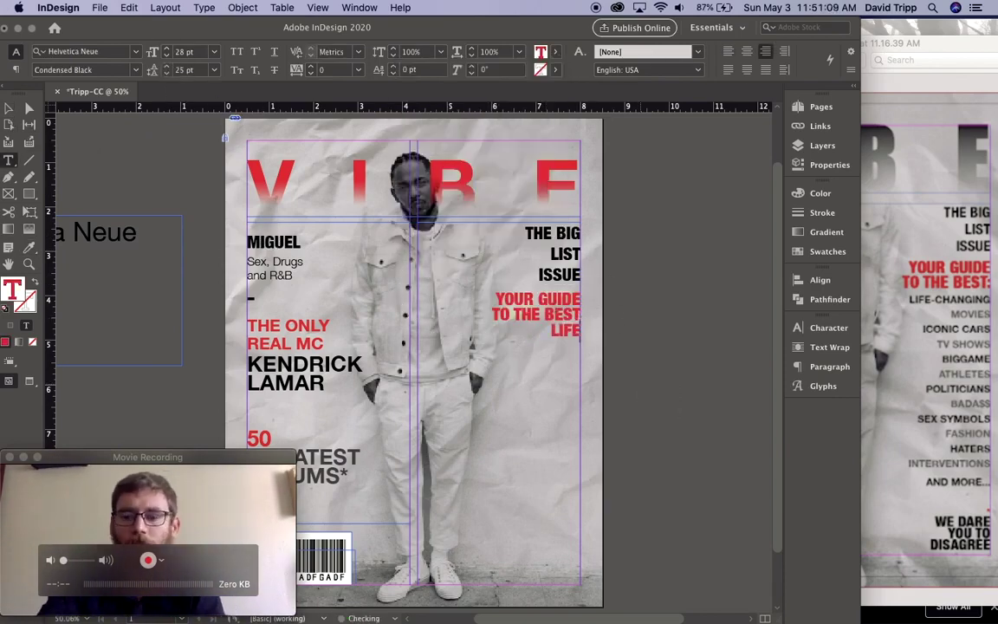
{"action": "key", "text": "shift+Return"}
{"action": "type", "text": "MOVIES"}
{"action": "key", "text": "shift+Return"}
{"action": "type", "text": "S"}
{"action": "key", "text": "shift+Return"}
{"action": "type", "text": "BIG GAME"}
{"action": "key", "text": "shift+Return"}
{"action": "type", "text": "ATHLETES"}
{"action": "key", "text": "shift+Return"}
{"action": "type", "text": "POLITICIANS"}
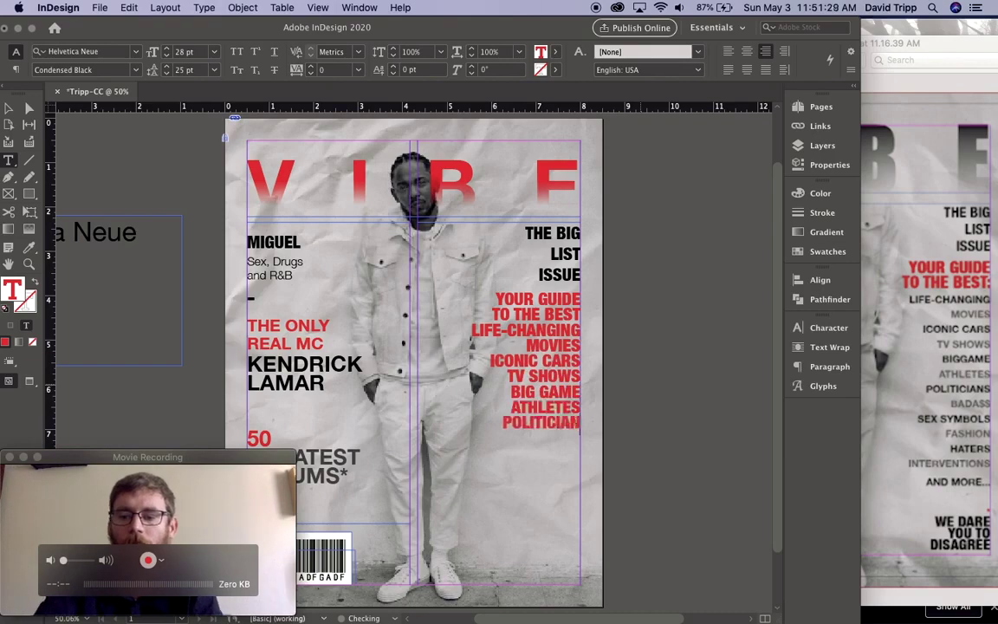
Continue the list with "BADASS", "SEX SYMBOLS", "FASHION", "HATERS", "INTERVENTIONS" and "AND MORE" on separate lines
{"action": "key", "text": "shift+Return"}
{"action": "type", "text": "BADASS SEX SYMBOLS"}
{"action": "key", "text": "shift+Return"}
{"action": "type", "text": "FASHION"}
{"action": "key", "text": "shift+Return"}
{"action": "type", "text": "HATERS INTERVENTIONS AND MORE"}
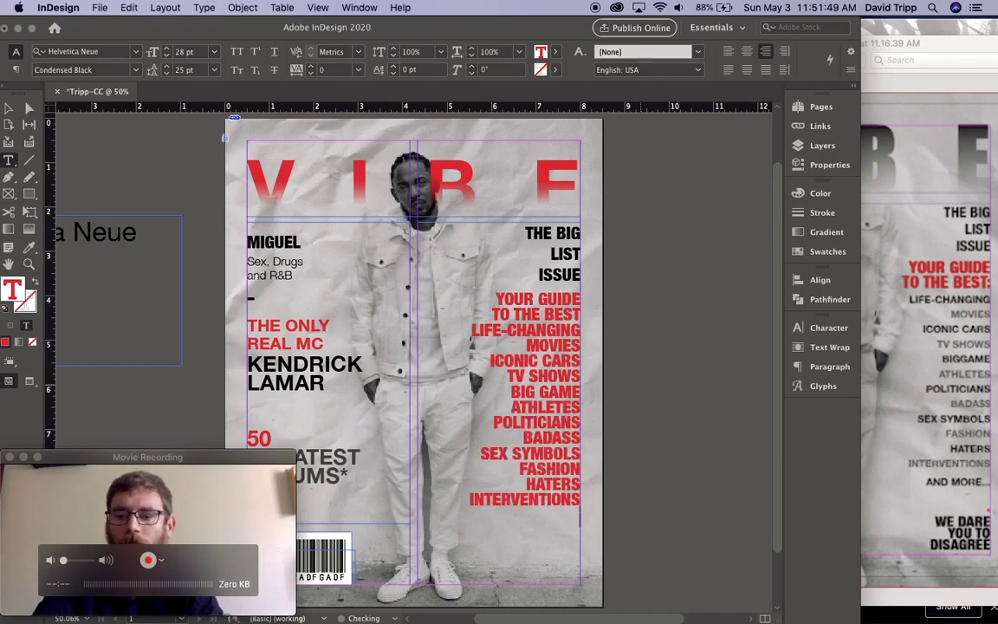
Fill the list from "LIFE-CHANGING" to "AND MORE" with black and adjust its text size
{"action": "left_click", "coordinate": [556, 52]}
{"action": "mouse_move", "coordinate": [582, 521]}
{"action": "left_mouse_down"}
{"action": "mouse_move", "coordinate": [470, 330]}
{"action": "mouse_move", "coordinate": [601, 525]}
{"action": "left_mouse_up"}
{"action": "left_click", "coordinate": [433, 139]}
{"action": "left_click", "coordinate": [262, 475]}
{"action": "left_click", "coordinate": [167, 57]}
{"action": "left_click", "coordinate": [167, 57]}
{"action": "left_click", "coordinate": [166, 49]}
{"action": "left_click", "coordinate": [167, 49]}
Set the font style of the list from "LIFE-CHANGING" to "AND MORE" to Medium
{"action": "left_click", "coordinate": [565, 363]}
{"action": "left_click", "coordinate": [136, 70]}
{"action": "left_click", "coordinate": [93, 194]}
{"action": "left_click", "coordinate": [136, 70]}
{"action": "left_click", "coordinate": [94, 214]}
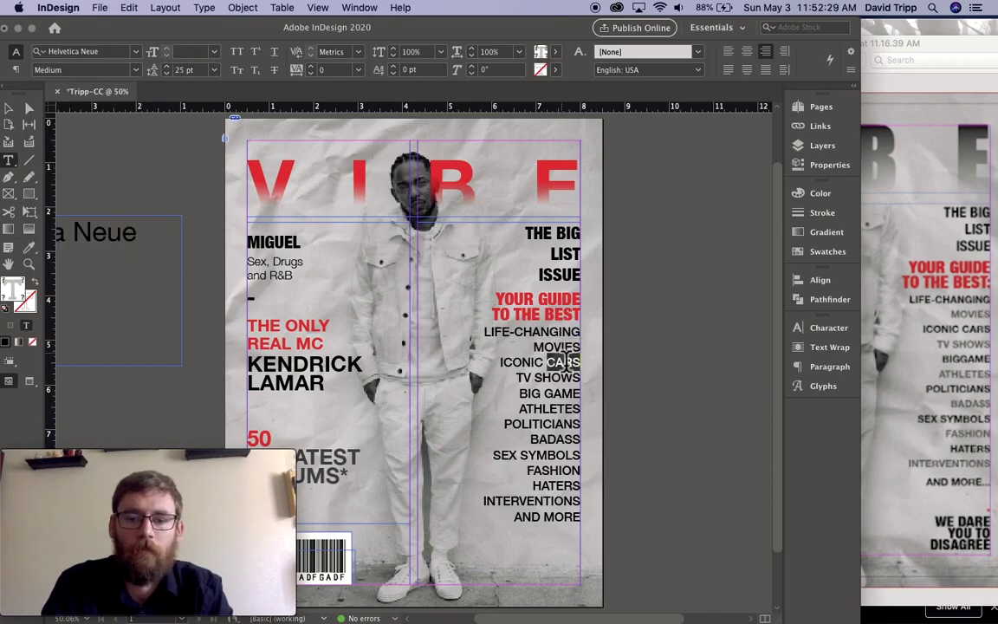
Apply a 70% tint to "MOVIES", "TV SHOWS" and "POLITICIANS" in the list
{"action": "double_click", "coordinate": [557, 347]}
{"action": "left_click", "coordinate": [556, 52]}
{"action": "type", "text": "70"}
{"action": "left_click_drag", "start_coordinate": [517, 377], "coordinate": [582, 378]}
{"action": "left_click", "coordinate": [556, 53]}
{"action": "type", "text": "70"}
{"action": "double_click", "coordinate": [557, 424]}
{"action": "left_click", "coordinate": [556, 53]}
{"action": "type", "text": "70"}
Apply a 70% tint to "FASHION" and "INTERVENTIONS" in the list
{"action": "double_click", "coordinate": [558, 471]}
{"action": "left_click", "coordinate": [556, 53]}
{"action": "type", "text": "70"}
{"action": "double_click", "coordinate": [541, 501]}
{"action": "left_click", "coordinate": [556, 53]}
{"action": "double_click", "coordinate": [515, 75]}
{"action": "type", "text": "70"}
{"action": "left_click", "coordinate": [662, 569]}
Reduce the list's text size, then enlarge "THE BIG LIST ISSUE" and even out its leading
{"action": "left_click_drag", "start_coordinate": [584, 520], "coordinate": [485, 329]}
{"action": "double_click", "coordinate": [166, 56]}
{"action": "left_click_drag", "start_coordinate": [584, 277], "coordinate": [495, 216]}
{"action": "left_click", "coordinate": [167, 74]}
{"action": "left_click", "coordinate": [166, 49]}
{"action": "left_click", "coordinate": [563, 274]}
{"action": "double_click", "coordinate": [565, 252]}
{"action": "left_click", "coordinate": [166, 67]}
{"action": "left_click", "coordinate": [665, 367]}
Add a colon after "TO THE BEST" and enter an asterisk with "WE DARE YOU TO DISAGREE" at the foot of the column
{"action": "left_click", "coordinate": [580, 315]}
{"action": "type", "text": ":*"}
{"action": "key", "text": "Return"}
{"action": "type", "text": "WE DARE"}
{"action": "key", "text": "Return"}
{"action": "type", "text": "YOU TO DISAGREE"}
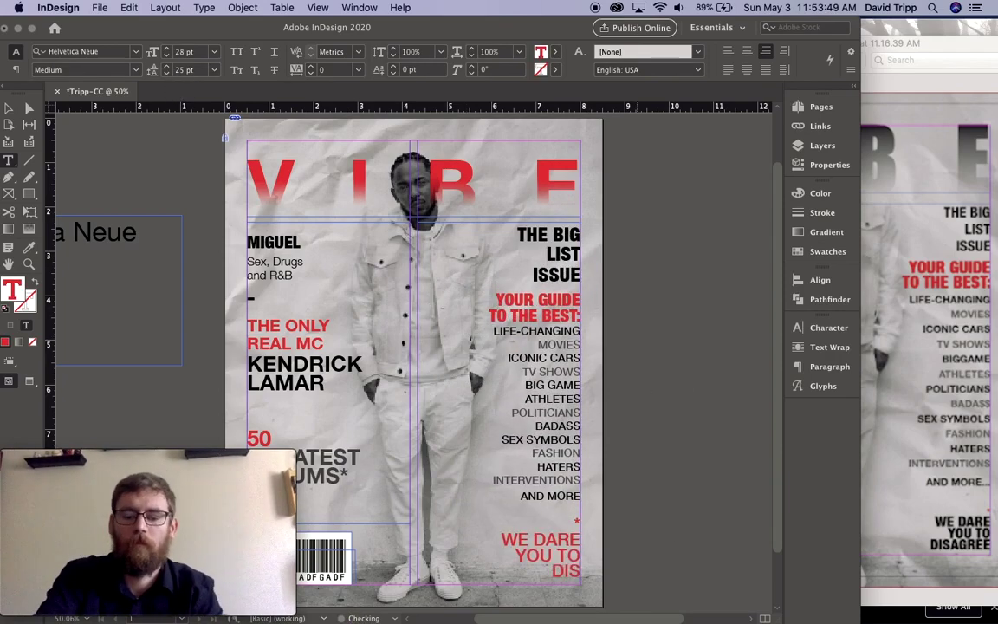
Set "WE DARE YOU TO DISAGREE" at the foot of the column to Condensed Black and colour it [Black]
{"action": "left_click_drag", "start_coordinate": [584, 575], "coordinate": [501, 536]}
{"action": "left_click", "coordinate": [136, 70]}
{"action": "left_click", "coordinate": [108, 98]}
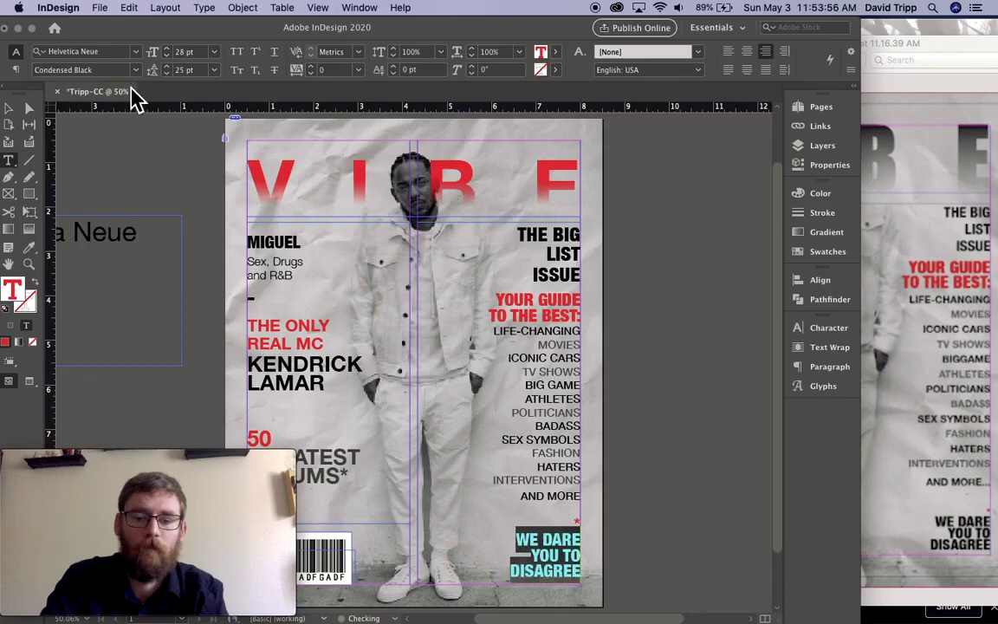
{"action": "left_click", "coordinate": [541, 52]}
{"action": "left_click", "coordinate": [446, 110]}
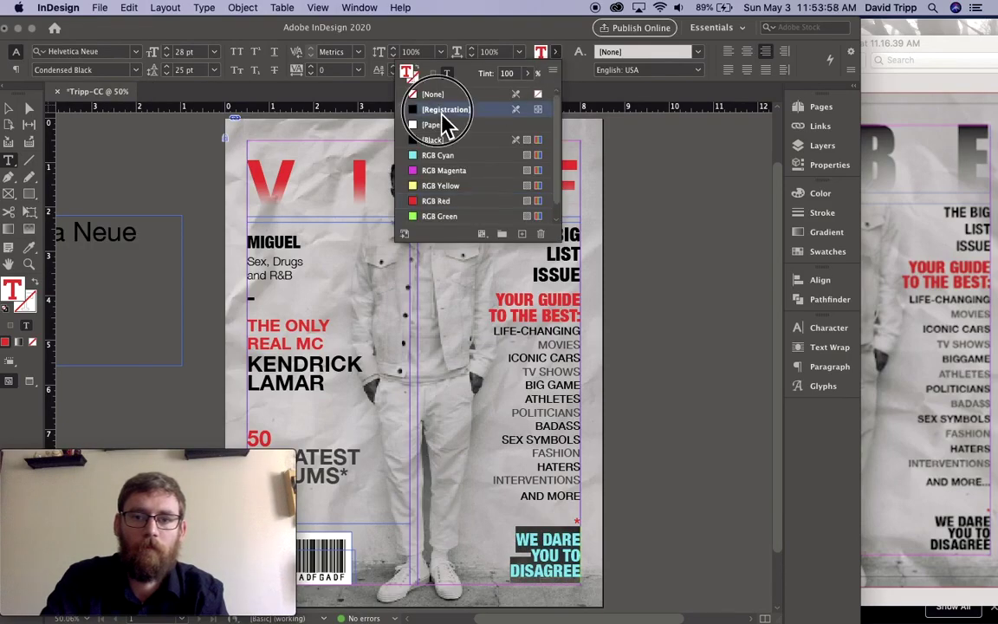
{"action": "left_click", "coordinate": [443, 140]}
{"action": "left_click", "coordinate": [551, 458]}
{"action": "scroll", "coordinate": [551, 458], "scroll_direction": "left", "scroll_amount": 5}
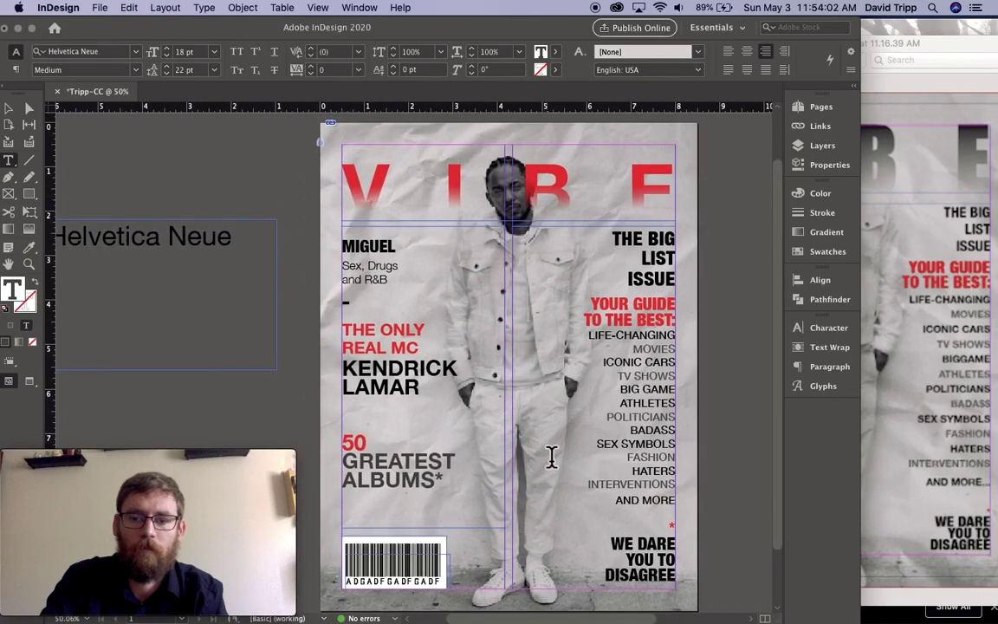
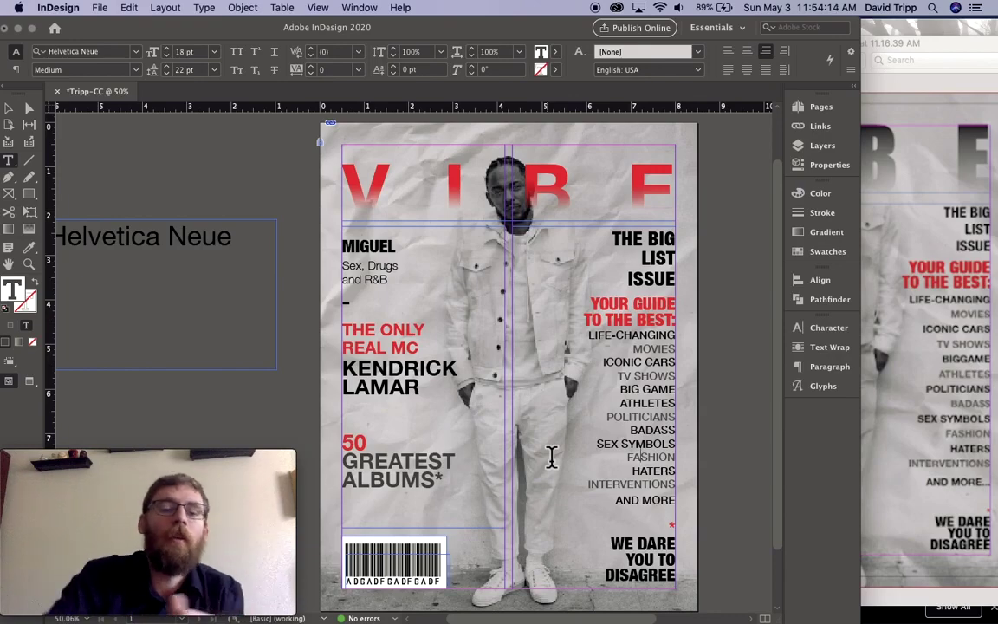
Enlarge the application window and view the document swatches with "THE ONLY REAL MC" selected
{"action": "left_click_drag", "start_coordinate": [418, 349], "coordinate": [335, 334]}
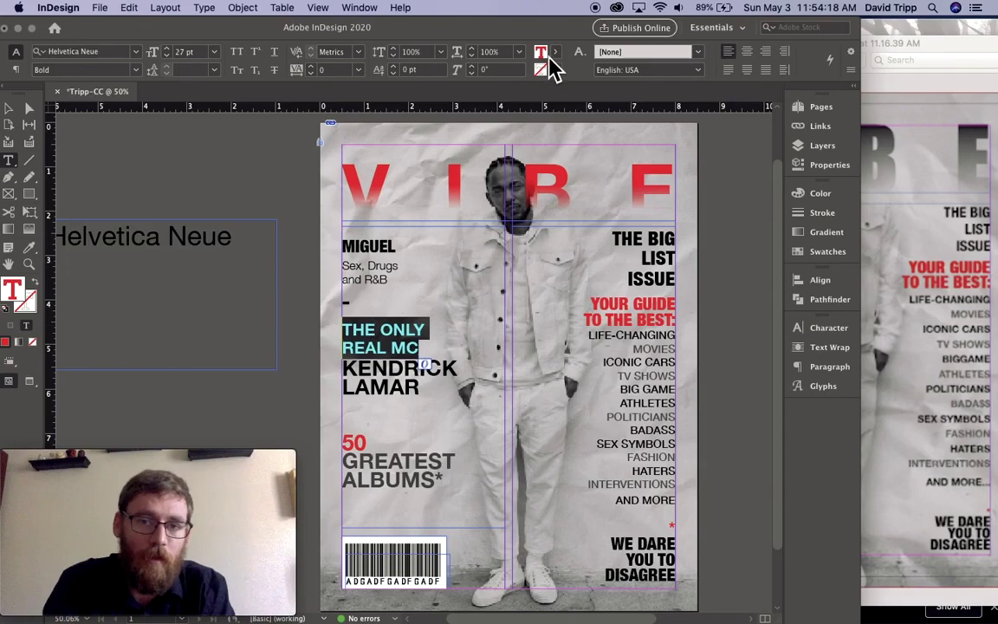
{"action": "left_click", "coordinate": [32, 29]}
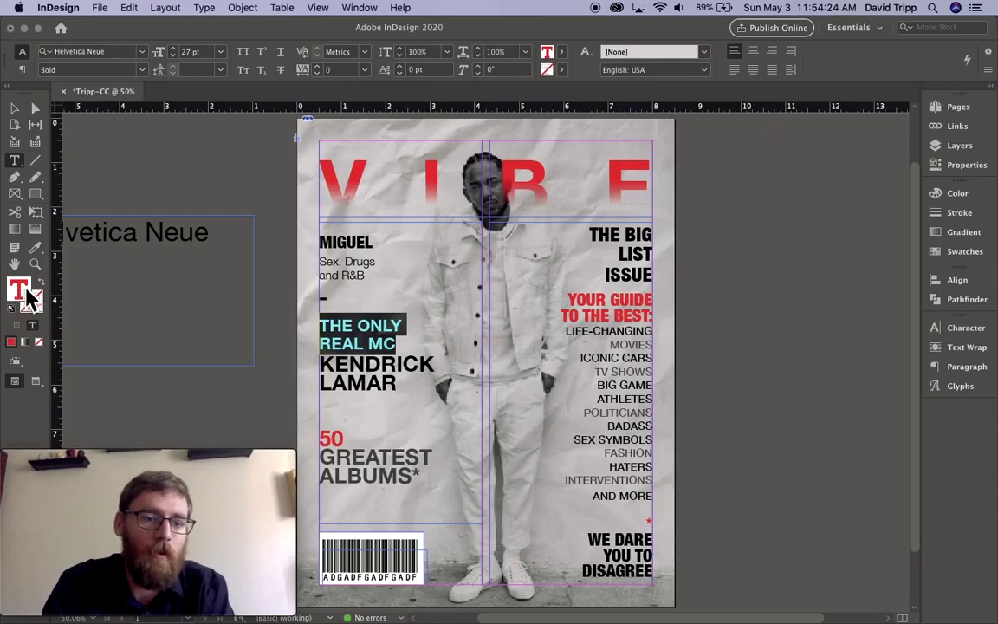
{"action": "left_click", "coordinate": [960, 196]}
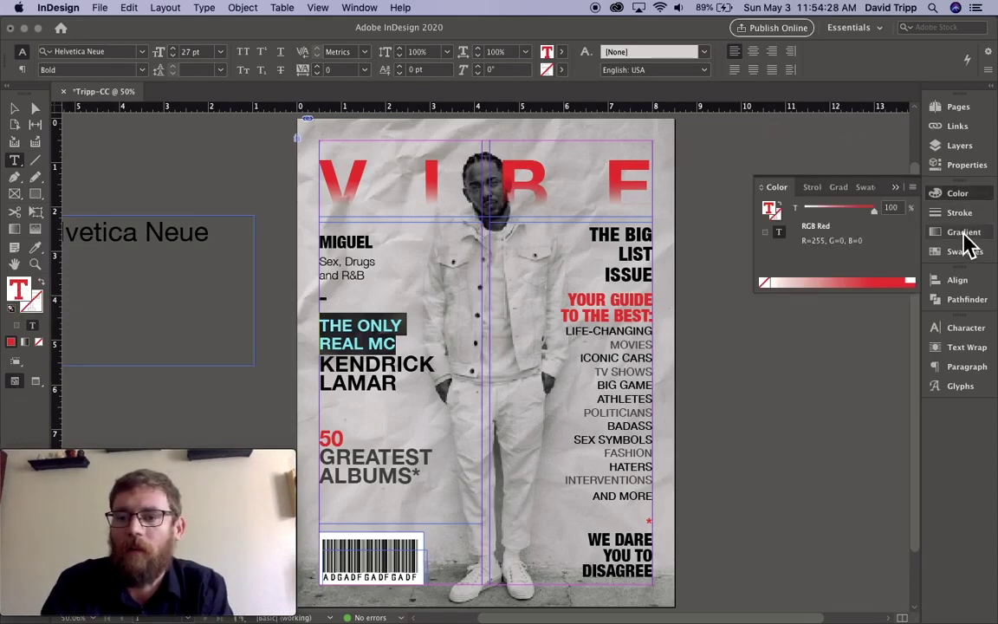
{"action": "left_click", "coordinate": [965, 257]}
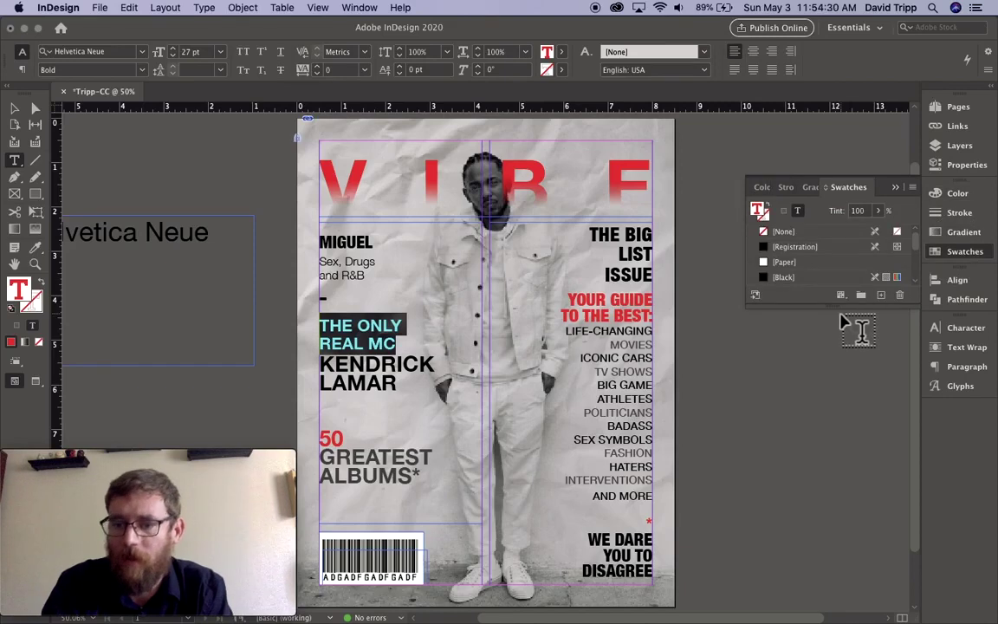
{"action": "left_click_drag", "start_coordinate": [845, 319], "coordinate": [861, 371]}
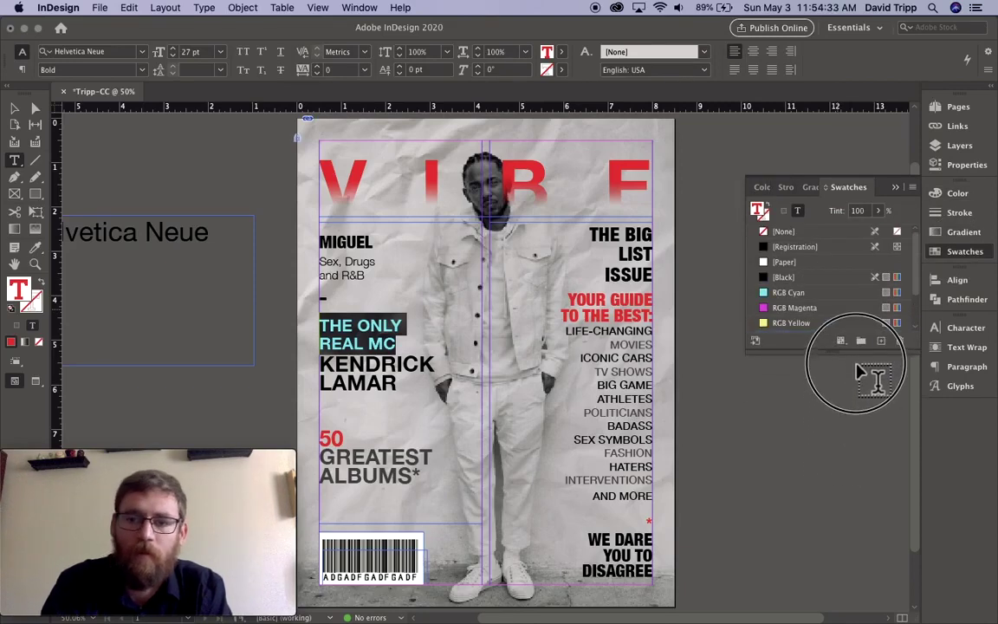
Show the colour sliders for the selected "THE ONLY REAL MC" text in CMYK mode
{"action": "left_click", "coordinate": [959, 195]}
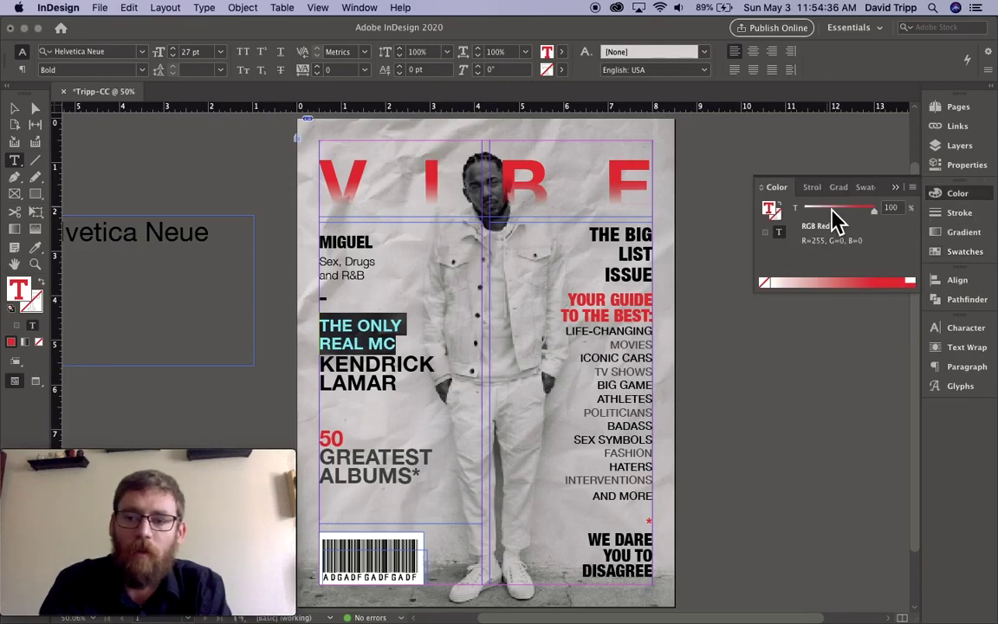
{"action": "left_click", "coordinate": [914, 189]}
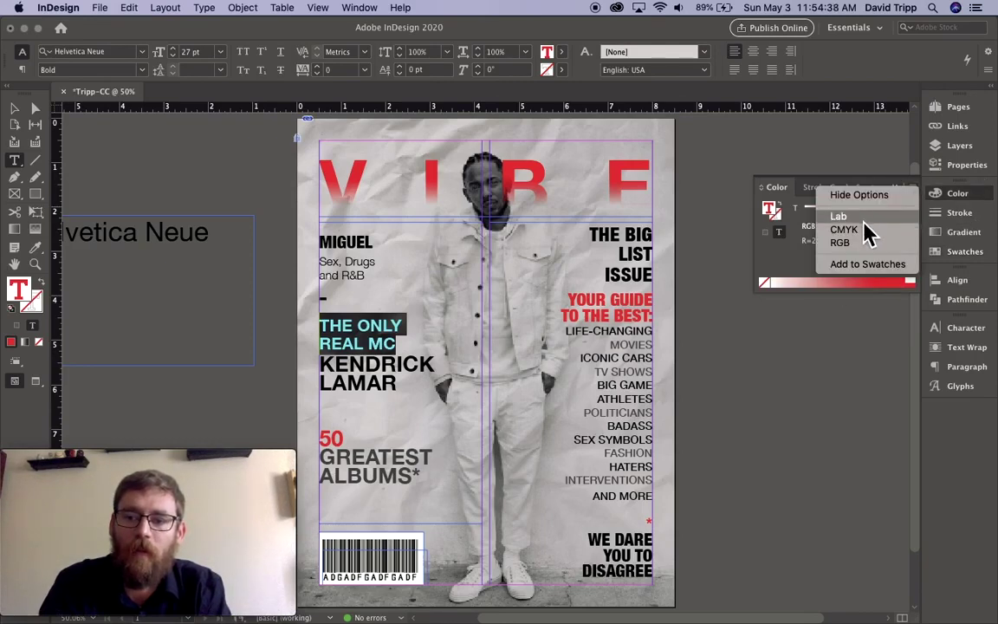
{"action": "left_click", "coordinate": [766, 257]}
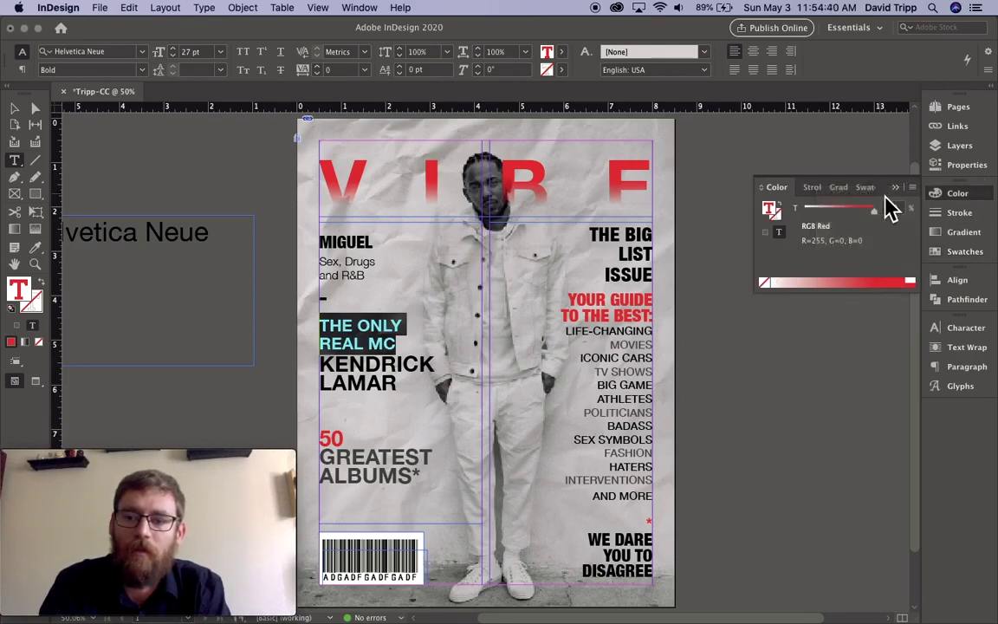
{"action": "left_click", "coordinate": [916, 192]}
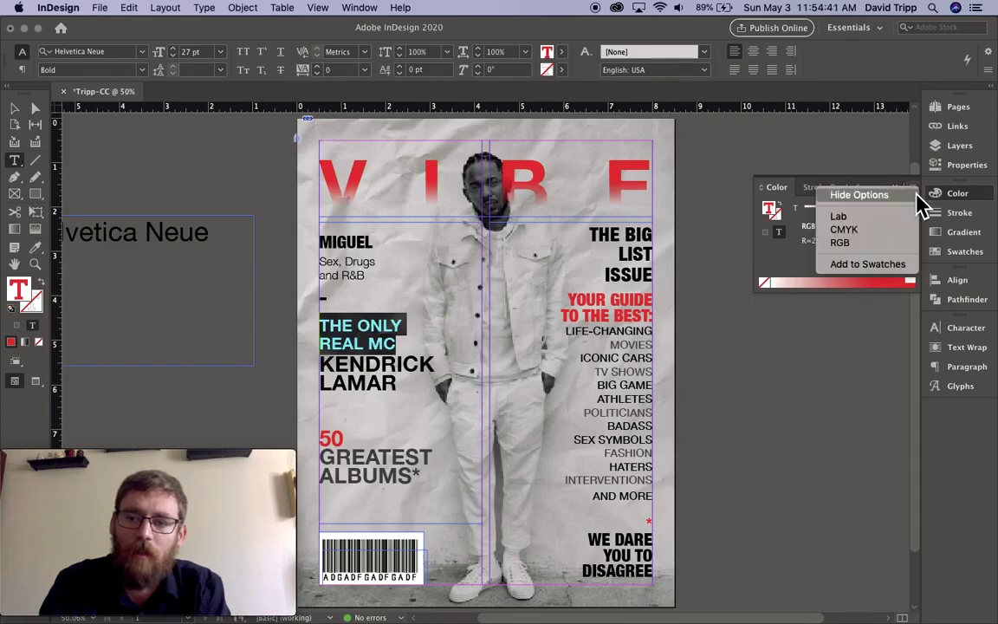
{"action": "left_click", "coordinate": [871, 229]}
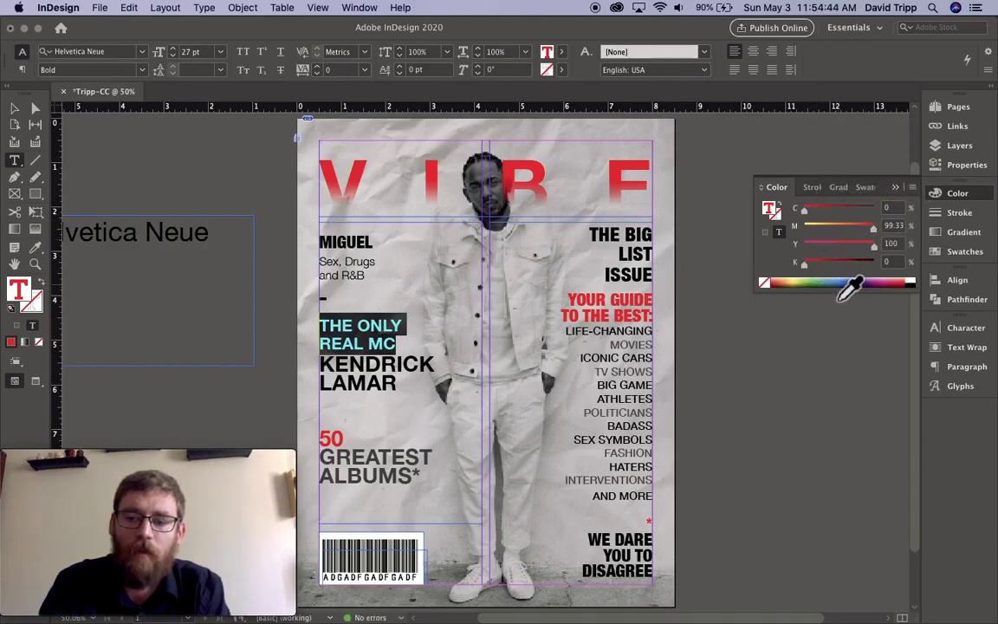
Inspect the text colour and tint of "MOVIES", "TV SHOWS" and "POLITICIANS" in the list
{"action": "double_click", "coordinate": [631, 344]}
{"action": "mouse_move", "coordinate": [596, 383]}
{"action": "left_mouse_down"}
{"action": "mouse_move", "coordinate": [655, 384]}
{"action": "mouse_move", "coordinate": [595, 376]}
{"action": "left_mouse_up"}
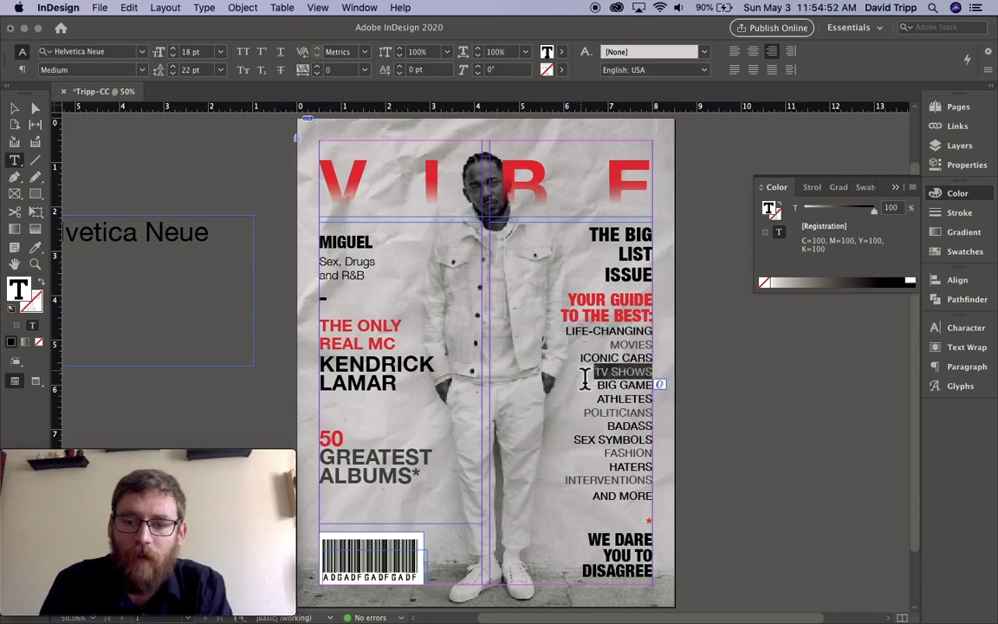
{"action": "double_click", "coordinate": [606, 413]}
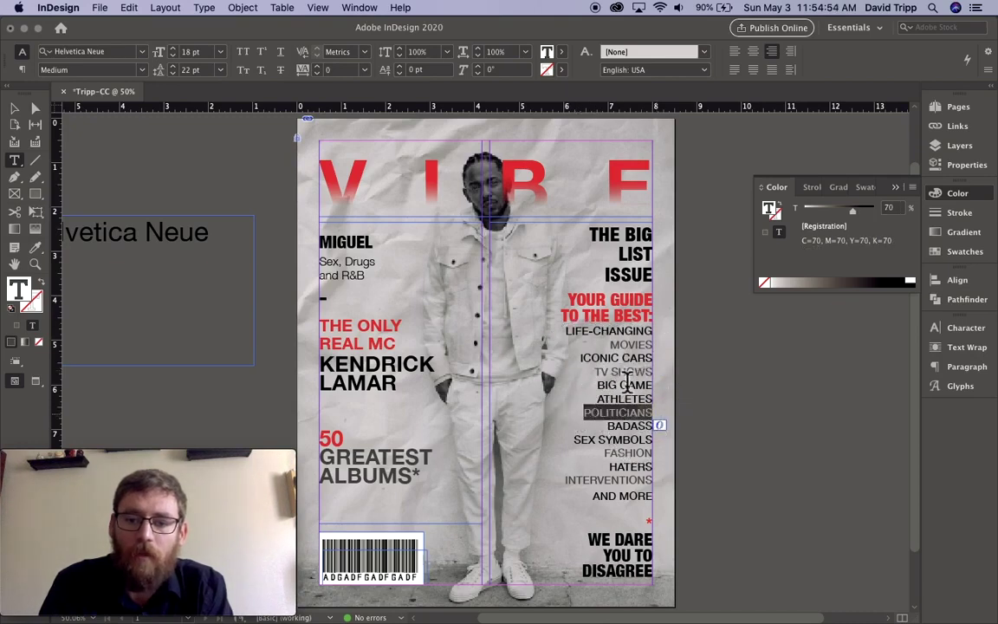
Recolour "MOVIES" in the list with the [Black] swatch at a 70% tint
{"action": "double_click", "coordinate": [619, 345]}
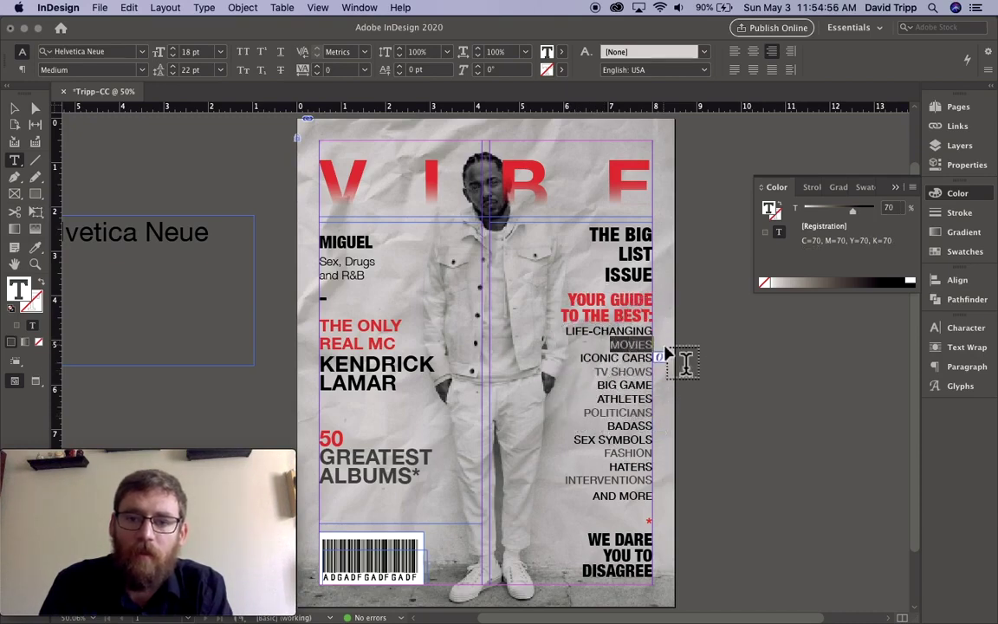
{"action": "left_click", "coordinate": [563, 54]}
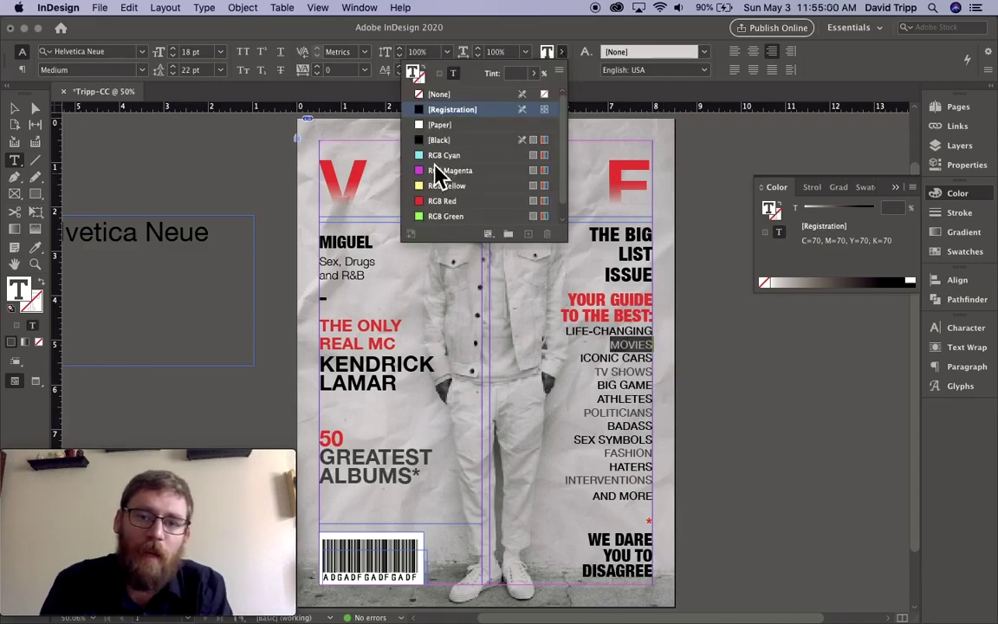
{"action": "left_click", "coordinate": [440, 140]}
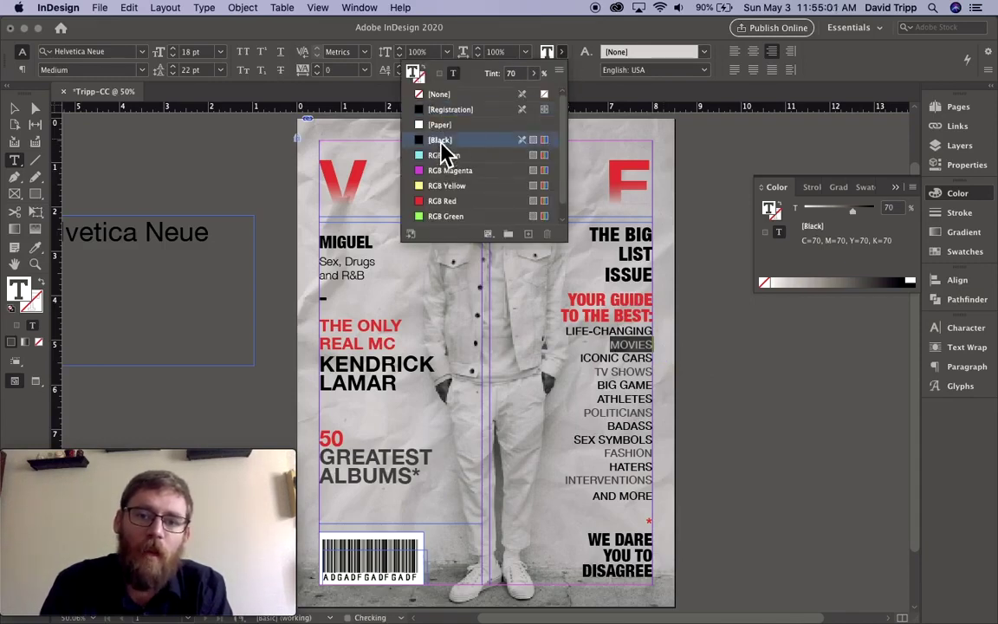
{"action": "left_click", "coordinate": [524, 78]}
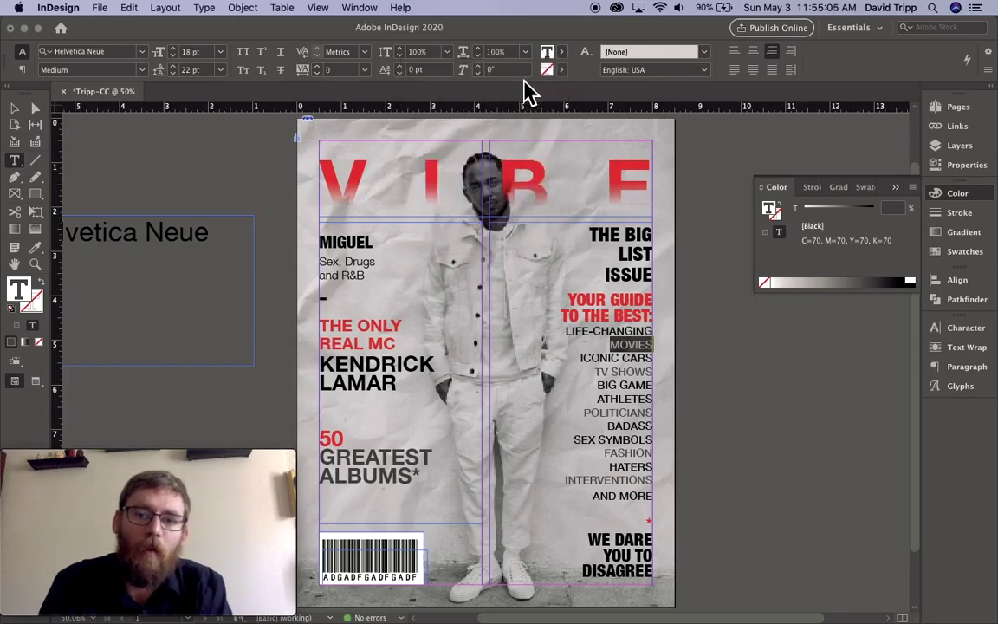
{"action": "left_click", "coordinate": [562, 54]}
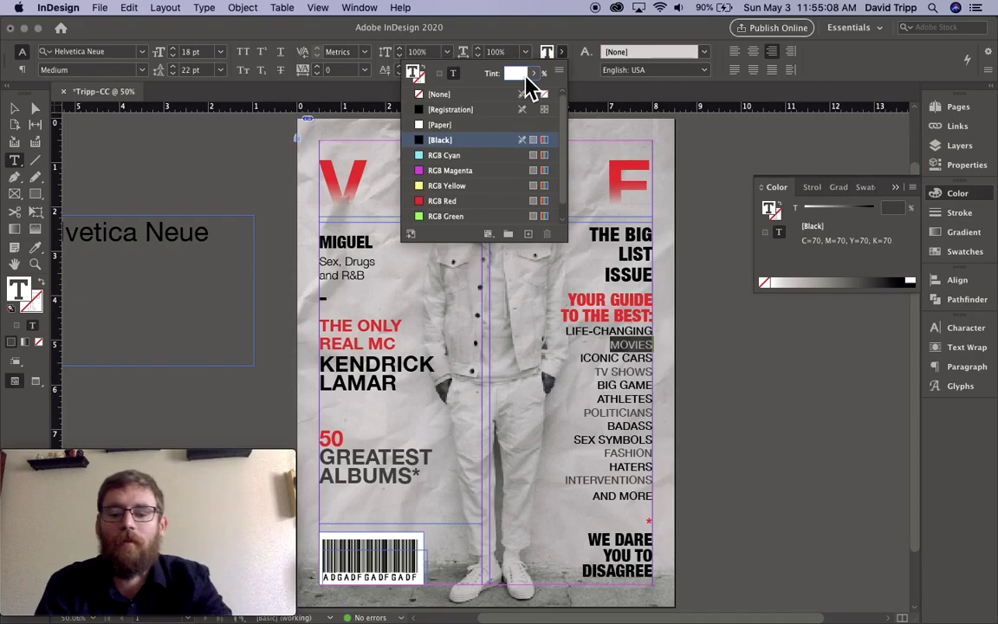
{"action": "key", "text": "Return"}
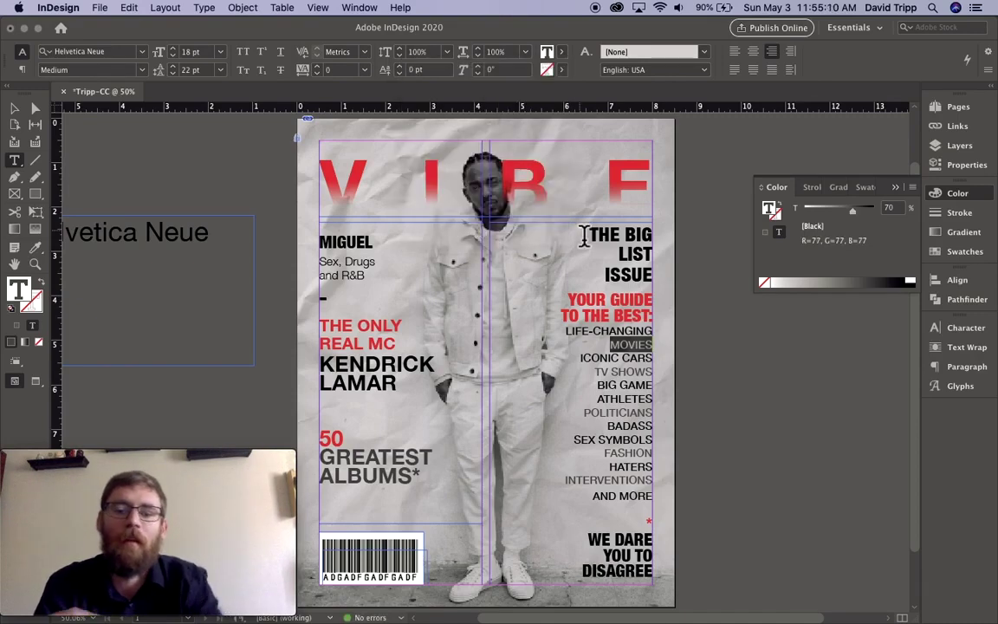
Try 21 pt leading on the list from "LIFE-CHANGING" to "AND MORE", and set it back to 22 pt
{"action": "left_click", "coordinate": [631, 369]}
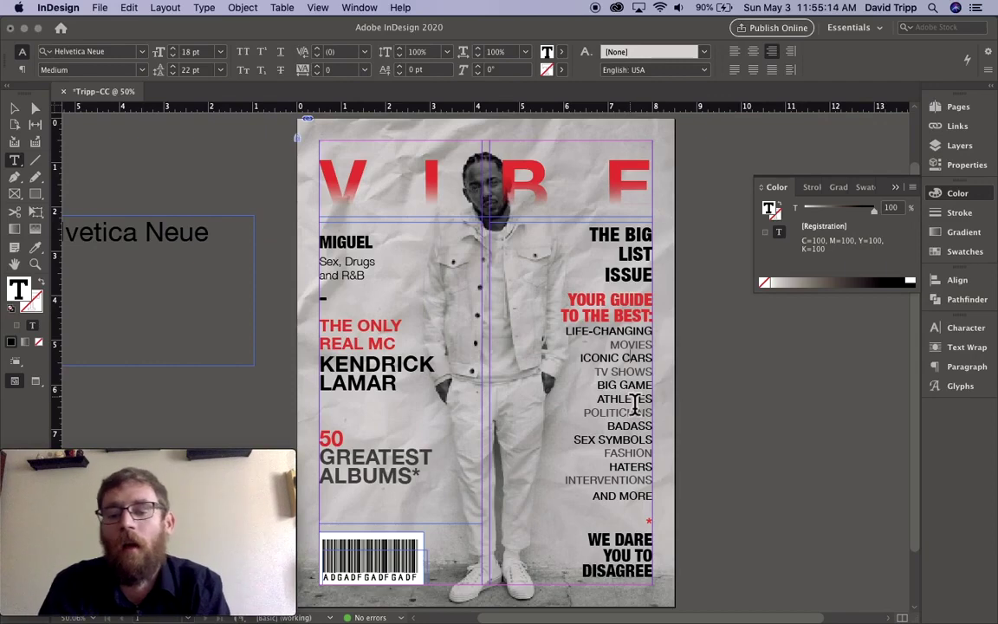
{"action": "left_click_drag", "start_coordinate": [654, 574], "coordinate": [568, 397]}
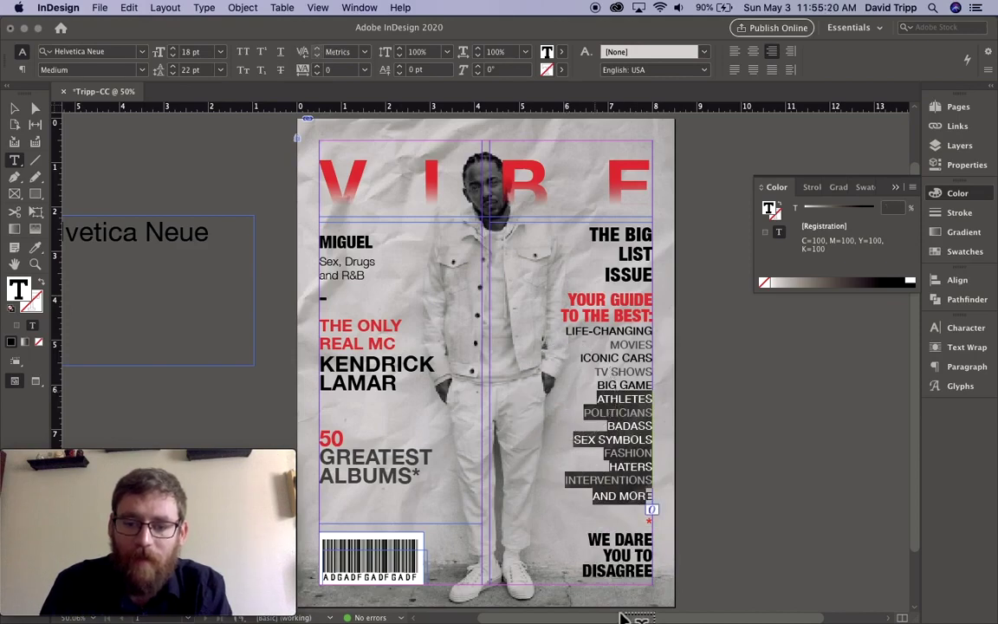
{"action": "left_click", "coordinate": [647, 479]}
{"action": "left_click", "coordinate": [646, 493]}
{"action": "left_click_drag", "start_coordinate": [645, 494], "coordinate": [492, 297]}
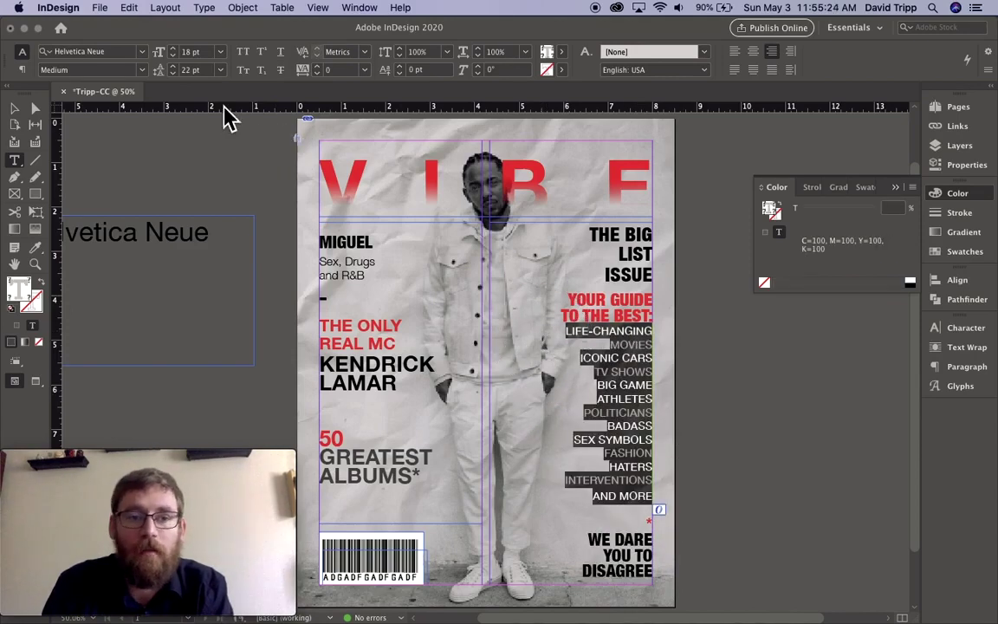
{"action": "left_click", "coordinate": [173, 74]}
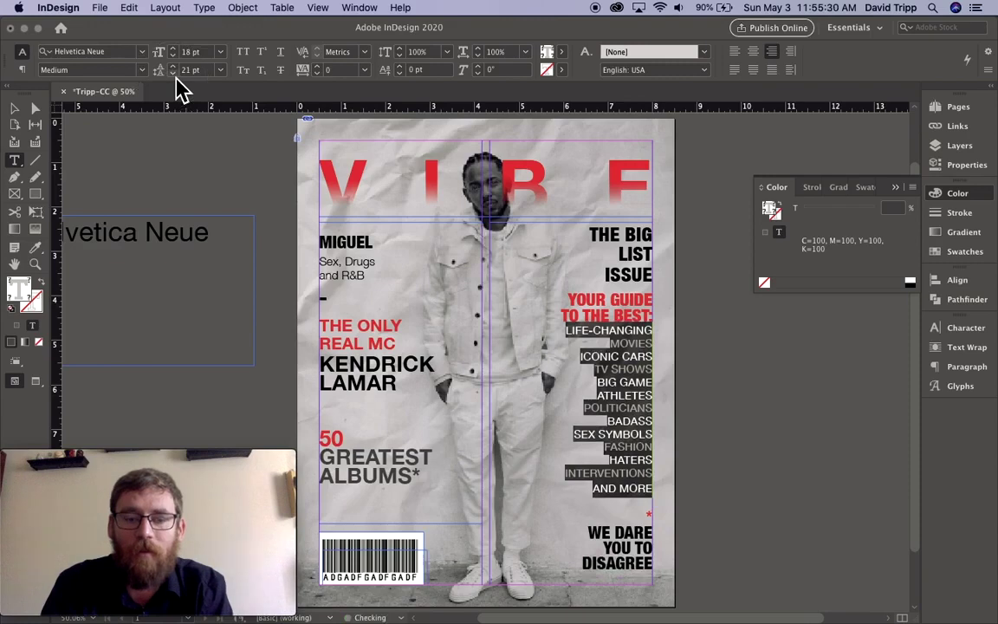
{"action": "left_click", "coordinate": [173, 66]}
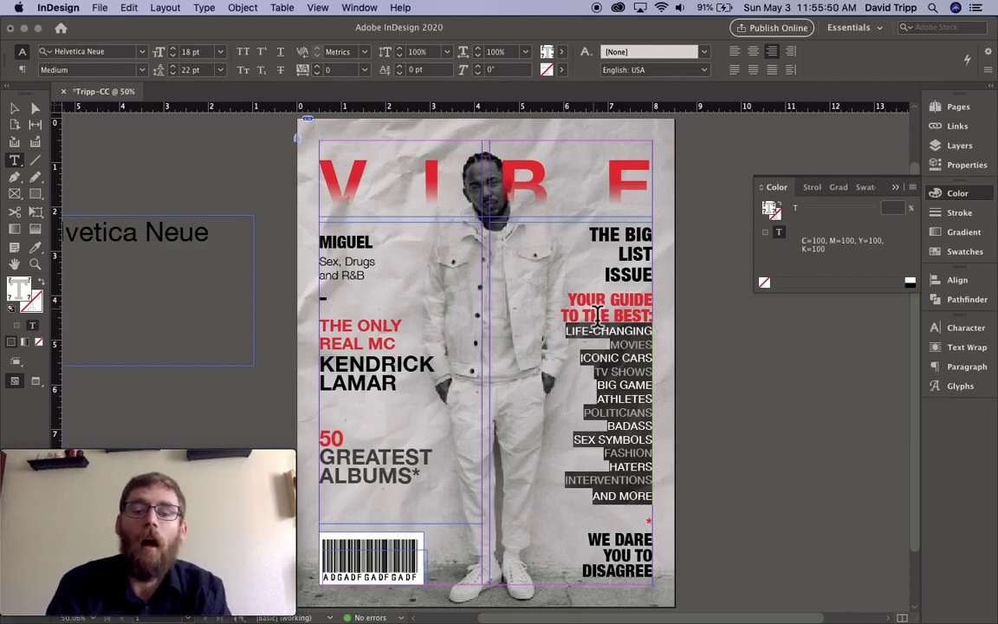
{"action": "left_click", "coordinate": [613, 344]}
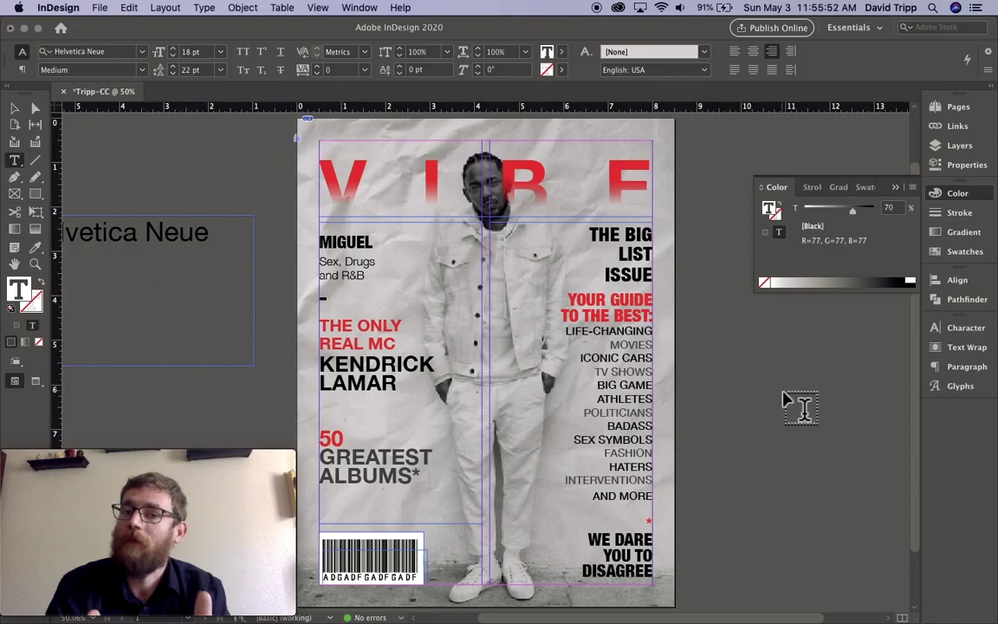